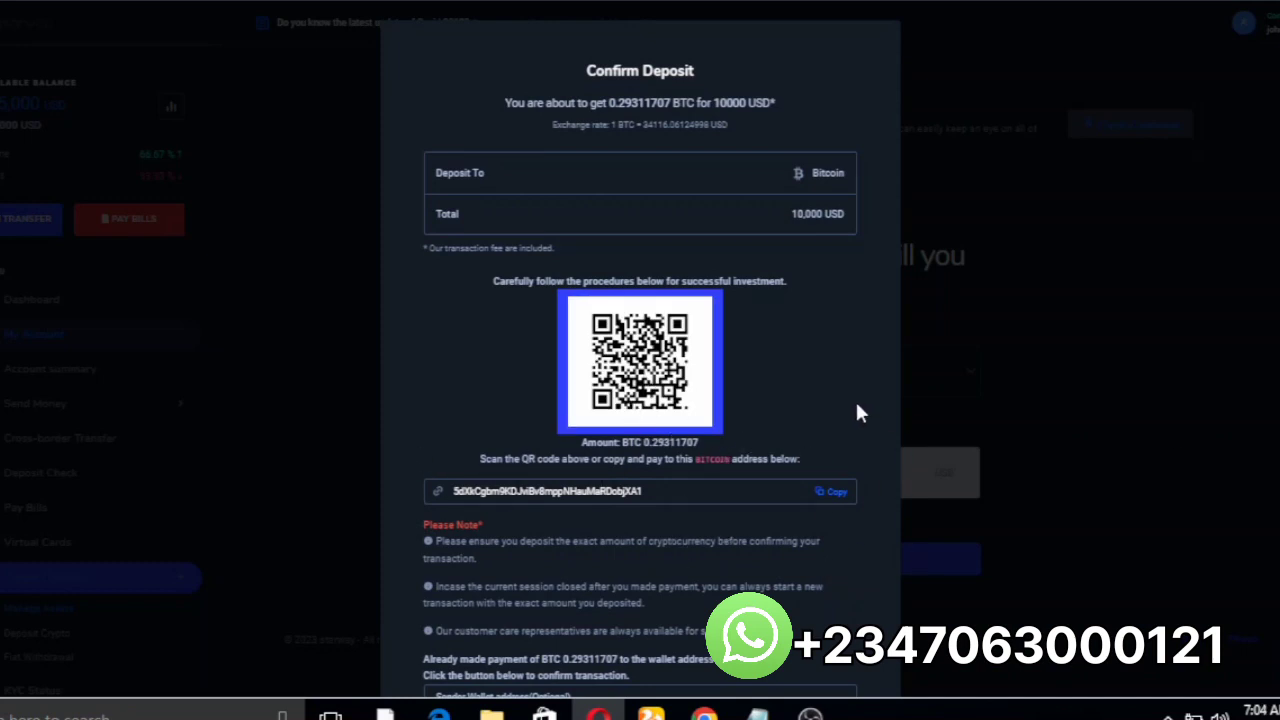
Step: In the admin account, view the crypto Wallet page and open the Bitcoin wallet address editor without saving
{"action": "key", "text": "ctrl+Tab"}
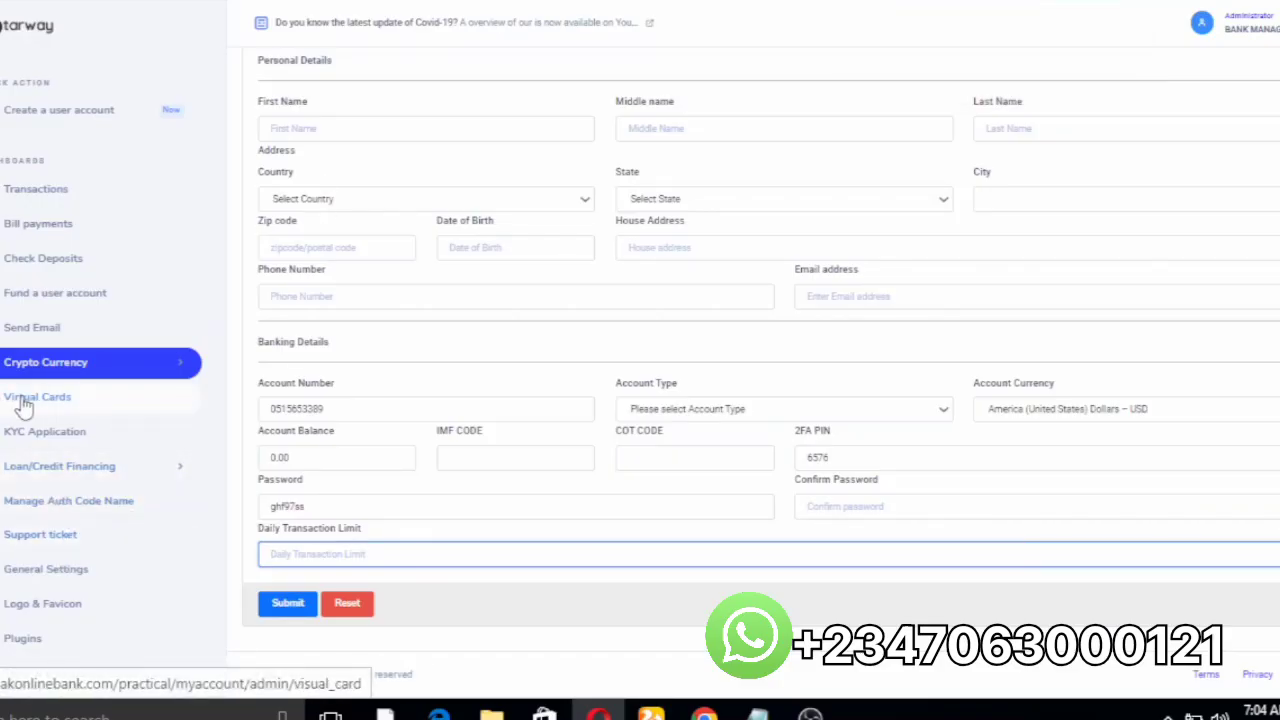
{"action": "left_click", "coordinate": [180, 374]}
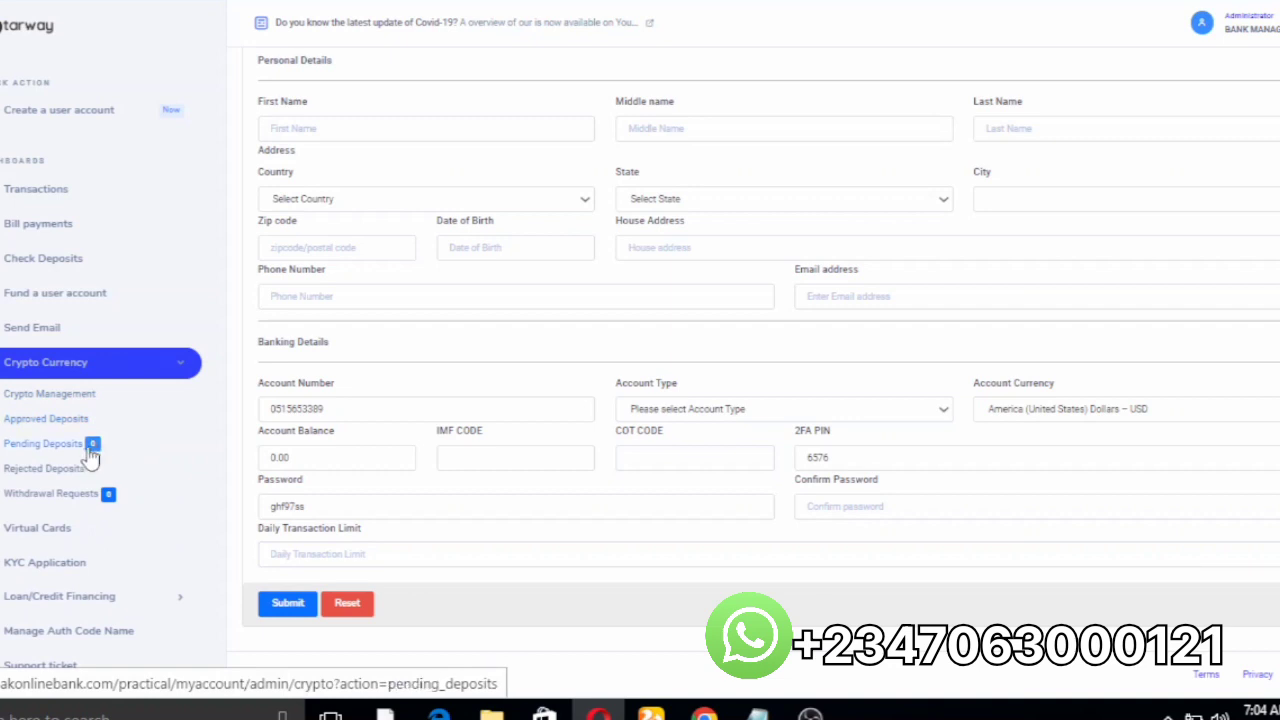
{"action": "left_click", "coordinate": [44, 402]}
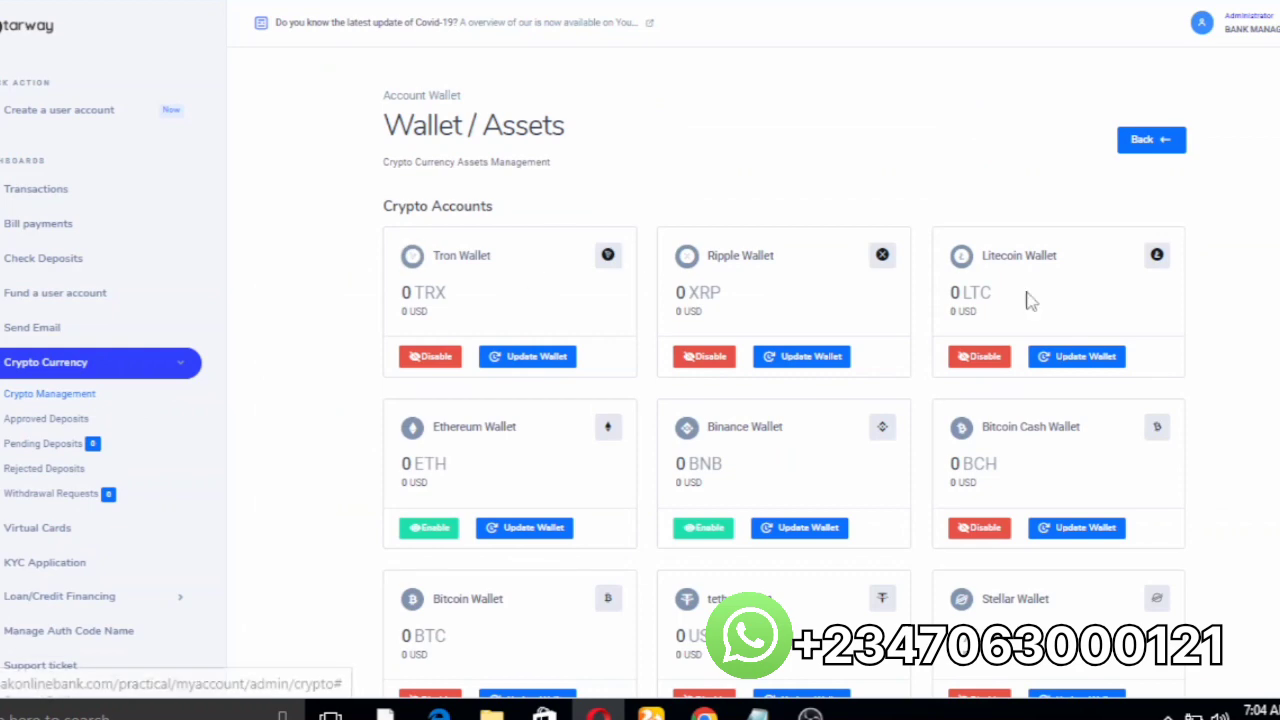
{"action": "scroll", "coordinate": [784, 400], "scroll_direction": "down", "scroll_amount": 2}
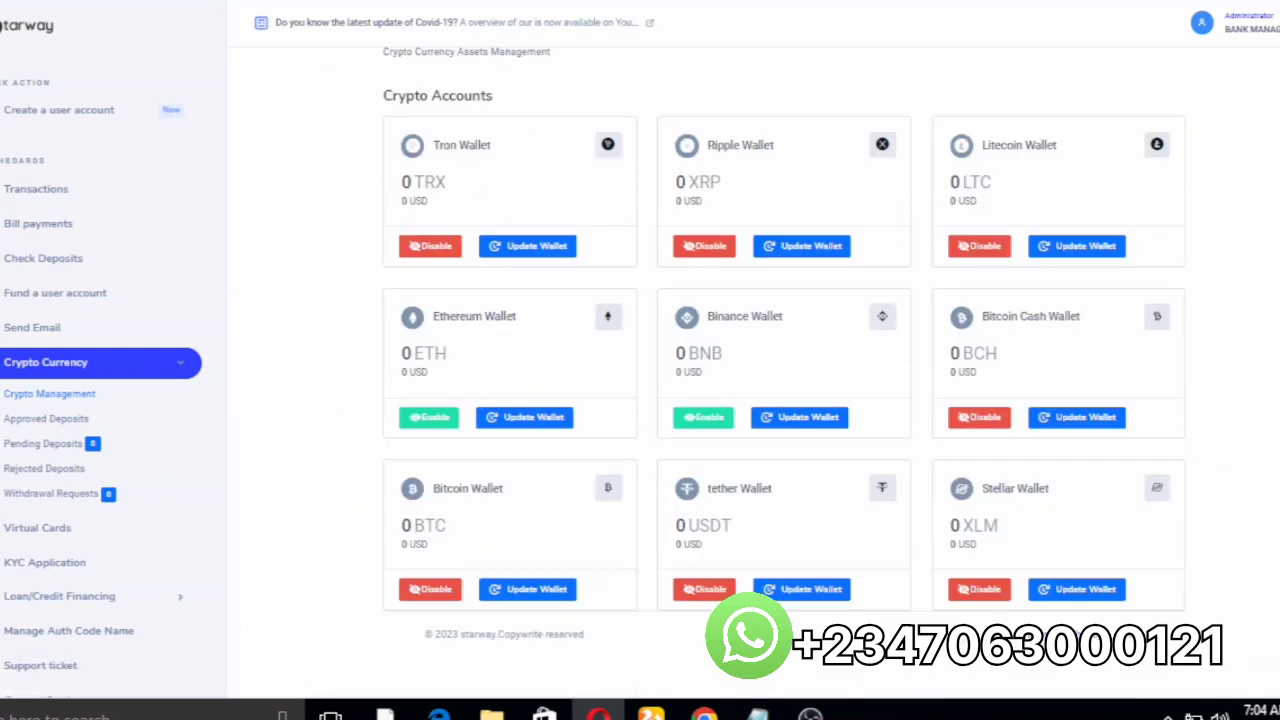
{"action": "left_click", "coordinate": [545, 598]}
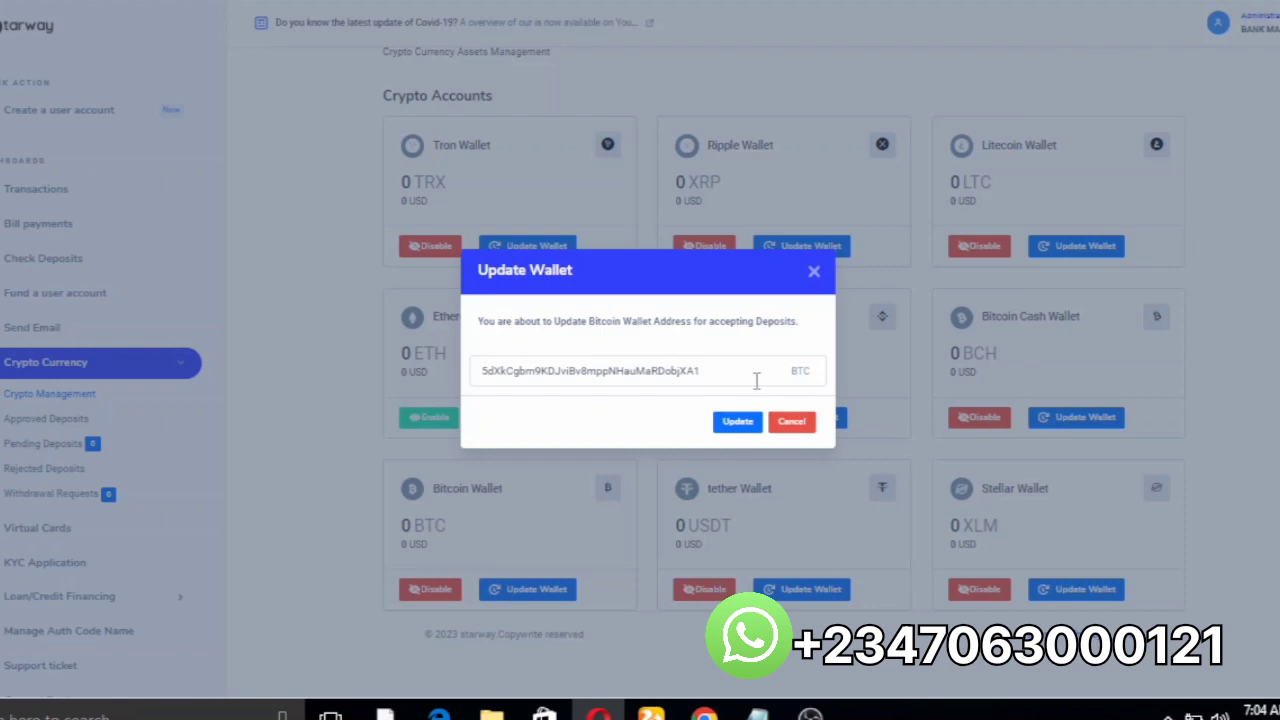
{"action": "left_click", "coordinate": [810, 427]}
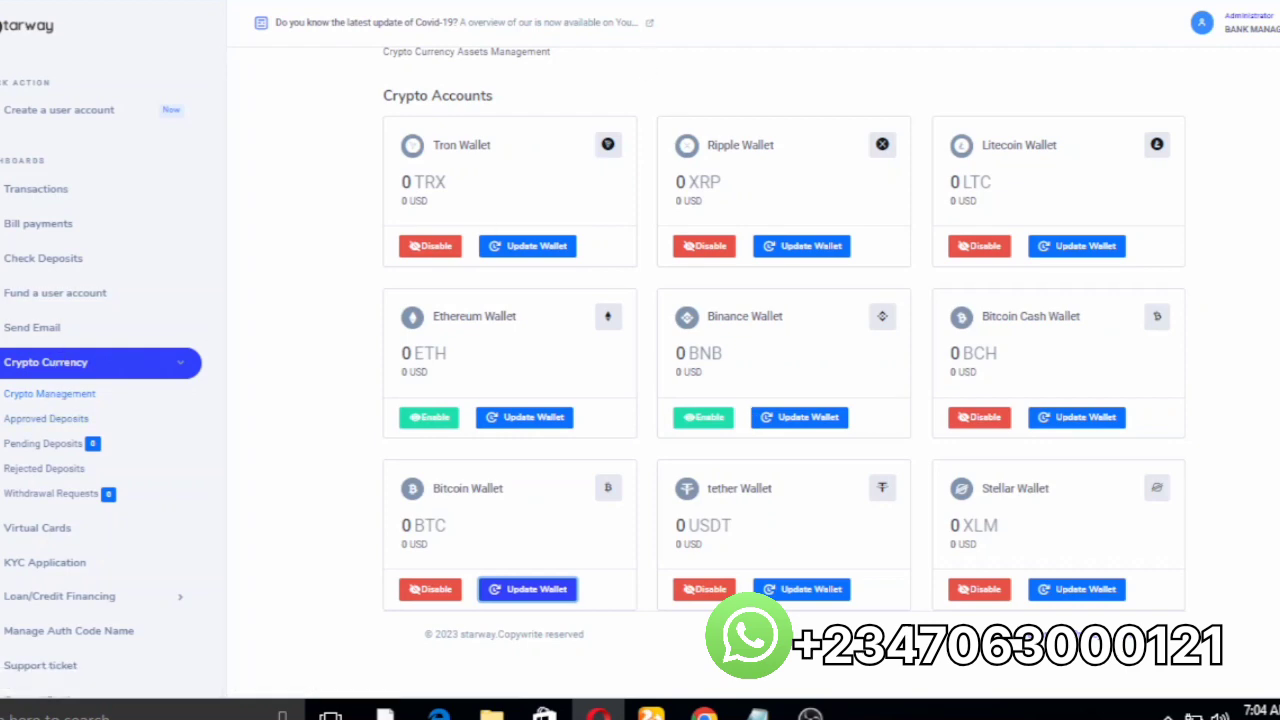
Step: Cancel the user's pending Bitcoin deposit order, then view the user's KYC status and loan application pages
{"action": "key", "text": "ctrl+Tab"}
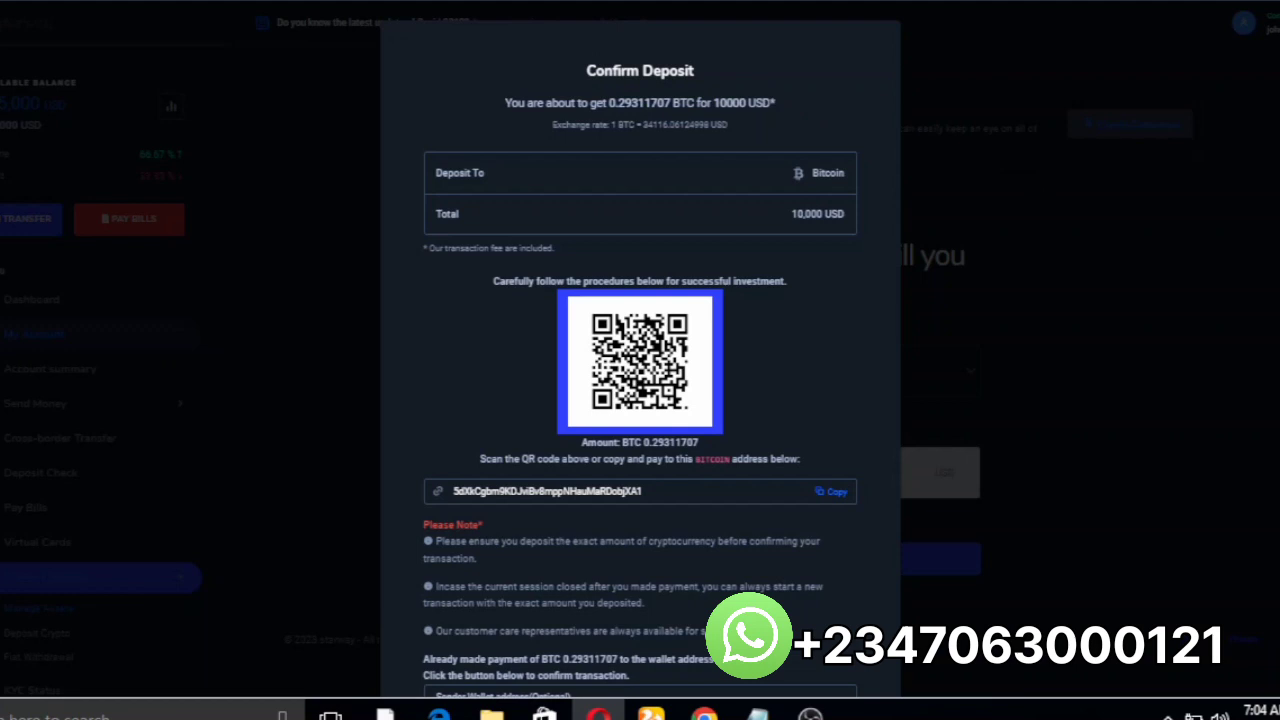
{"action": "scroll", "coordinate": [640, 400], "scroll_direction": "down", "scroll_amount": 2}
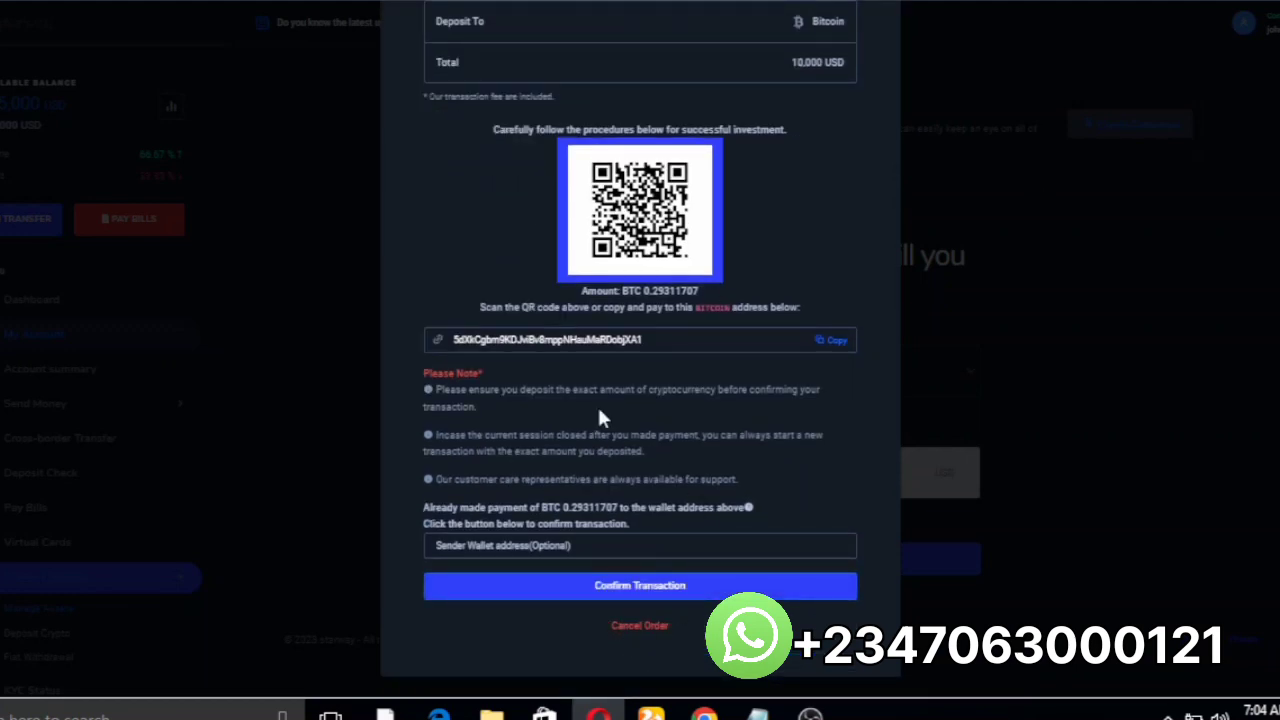
{"action": "left_click", "coordinate": [634, 626]}
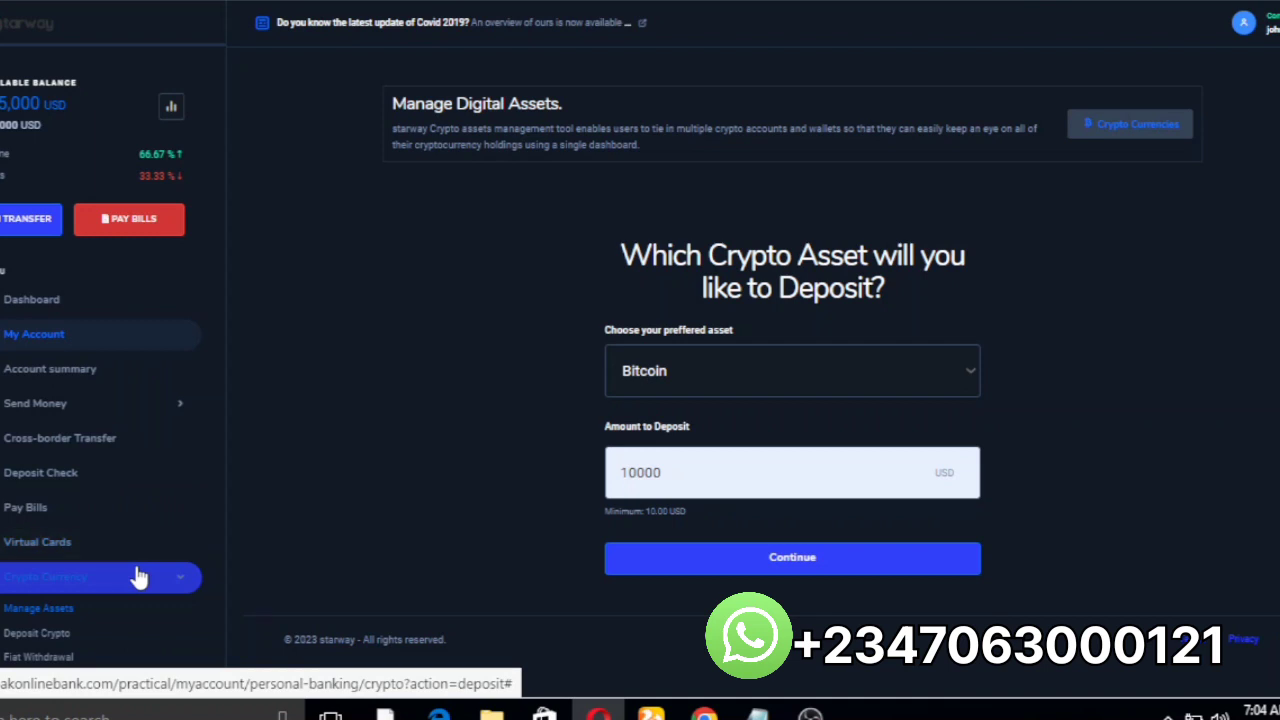
{"action": "triple_click", "coordinate": [217, 465]}
{"action": "scroll", "coordinate": [228, 476], "scroll_direction": "down", "scroll_amount": 3}
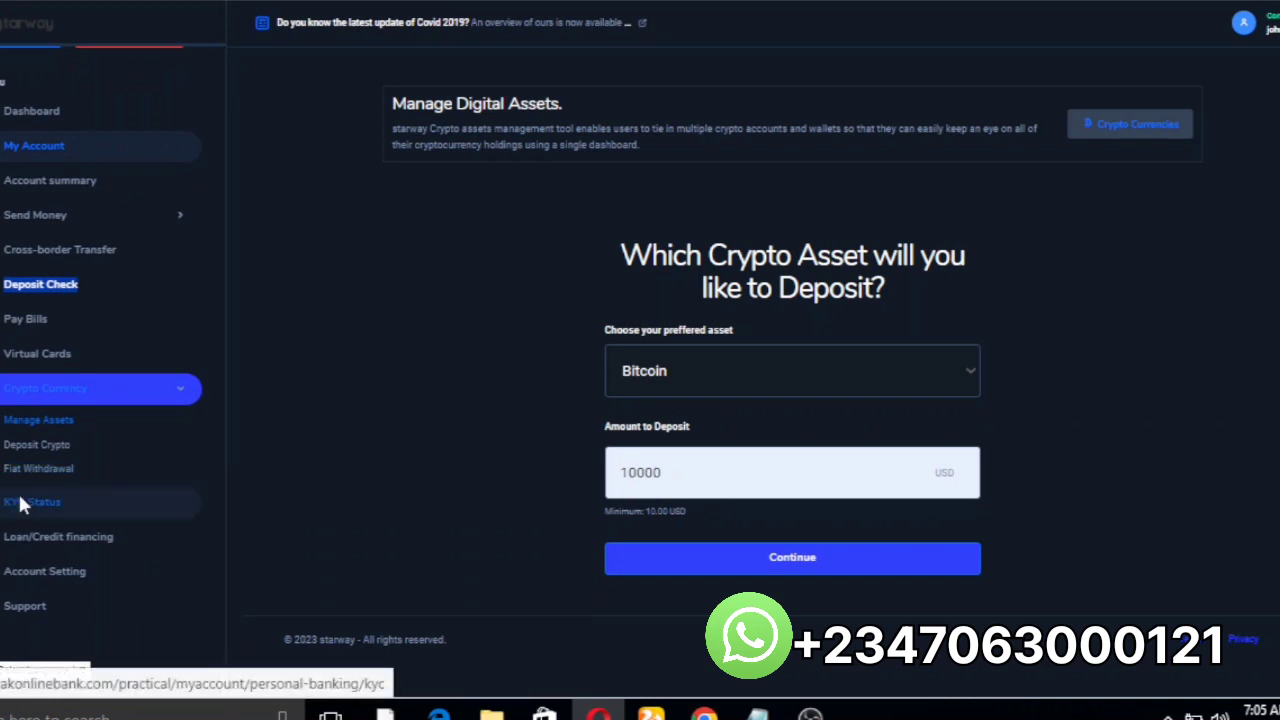
{"action": "left_click", "coordinate": [20, 500]}
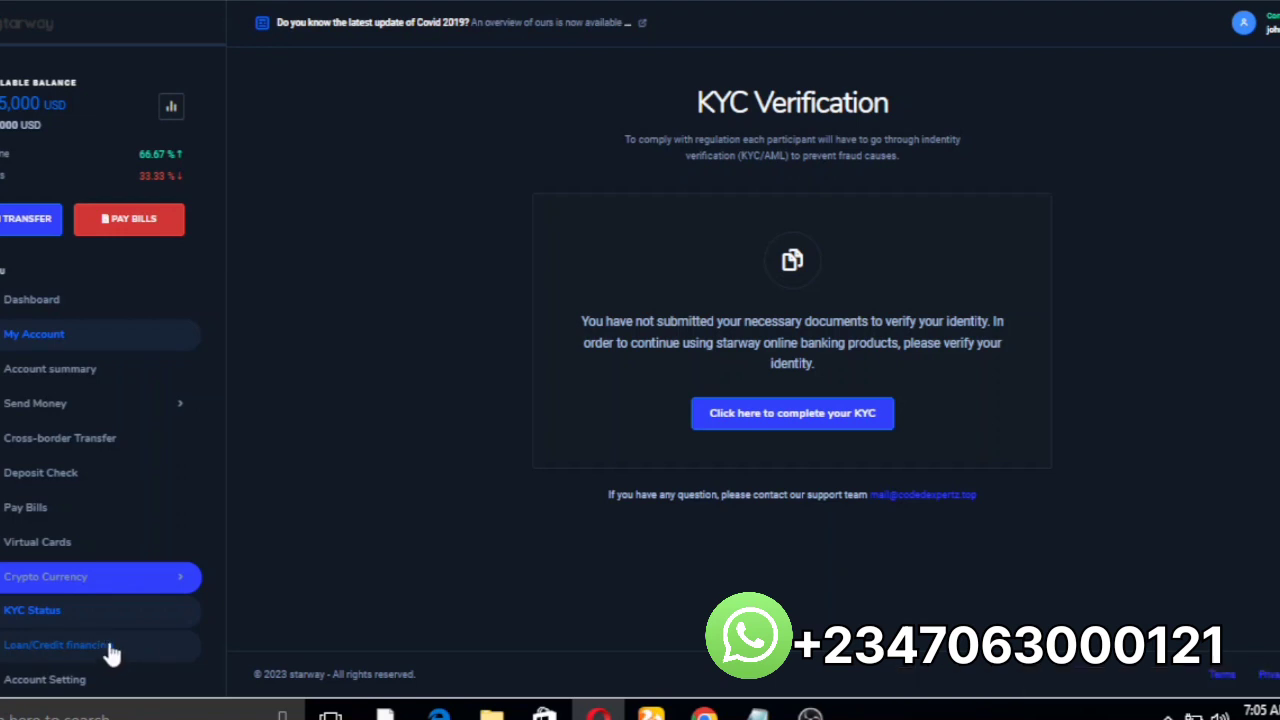
{"action": "left_click", "coordinate": [110, 650]}
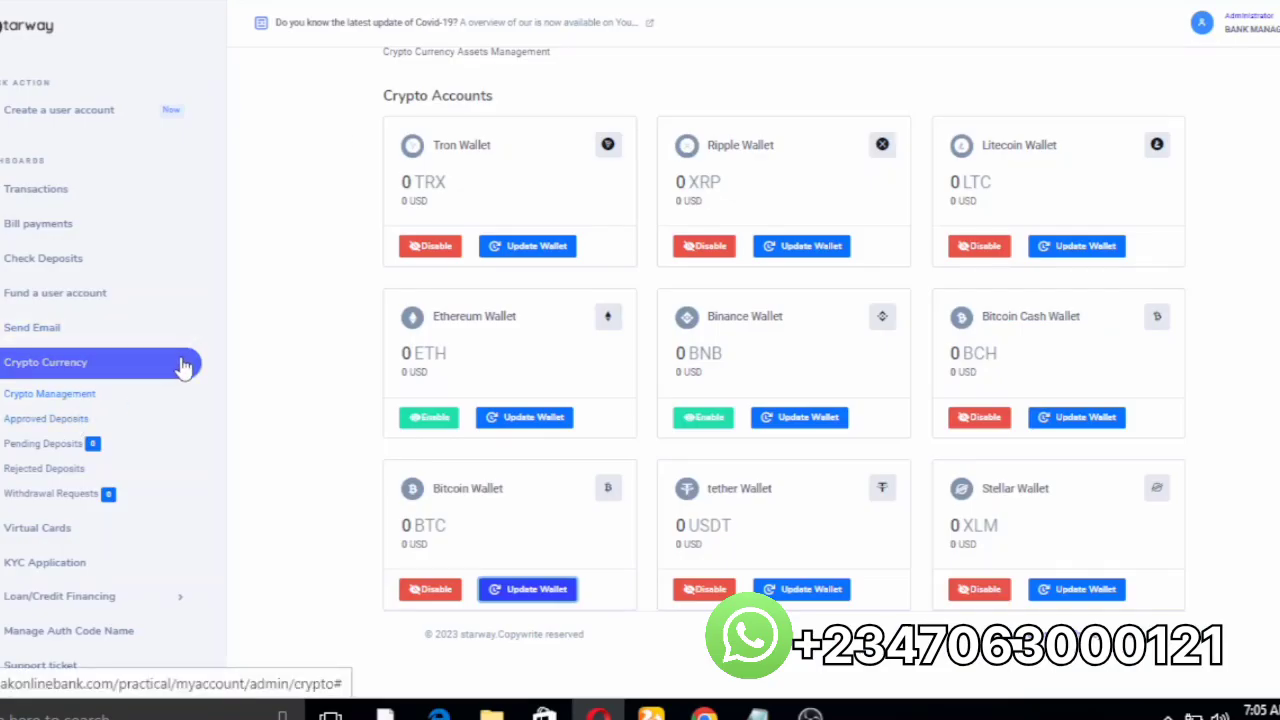
Step: View the admin's Loan Requests list under Loan/Credit Financing
{"action": "left_click", "coordinate": [120, 363]}
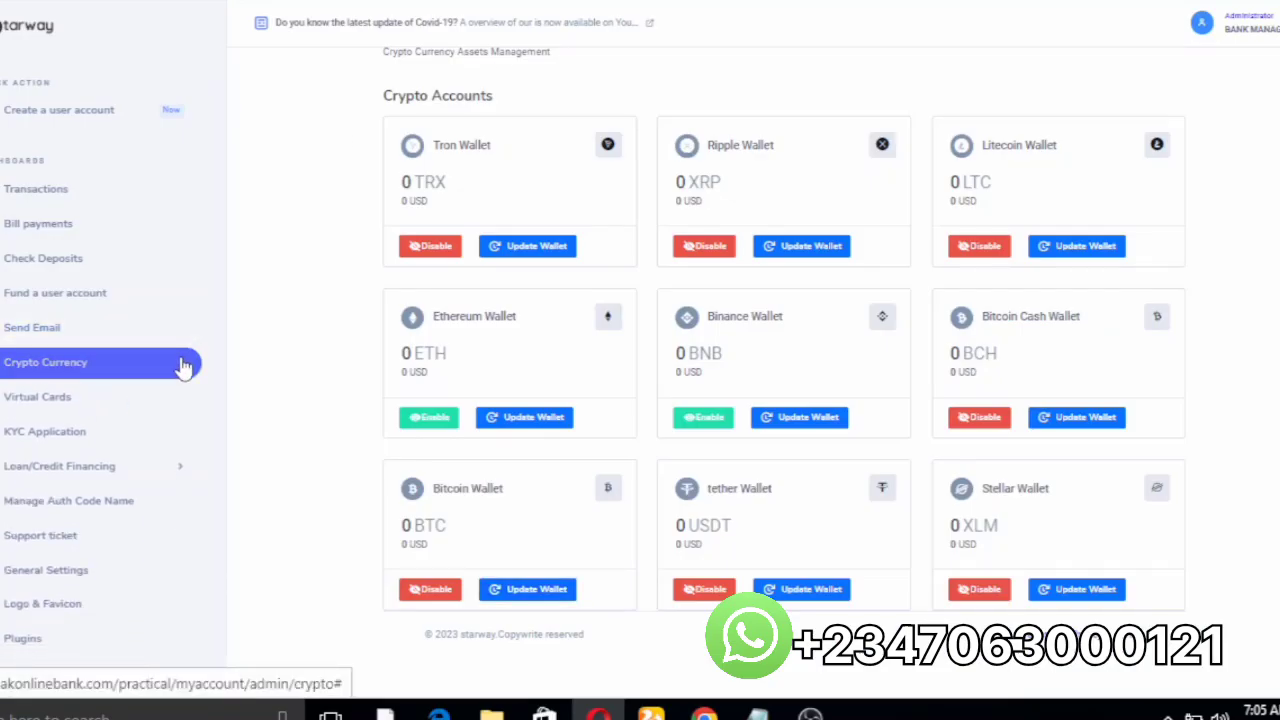
{"action": "left_click", "coordinate": [45, 470]}
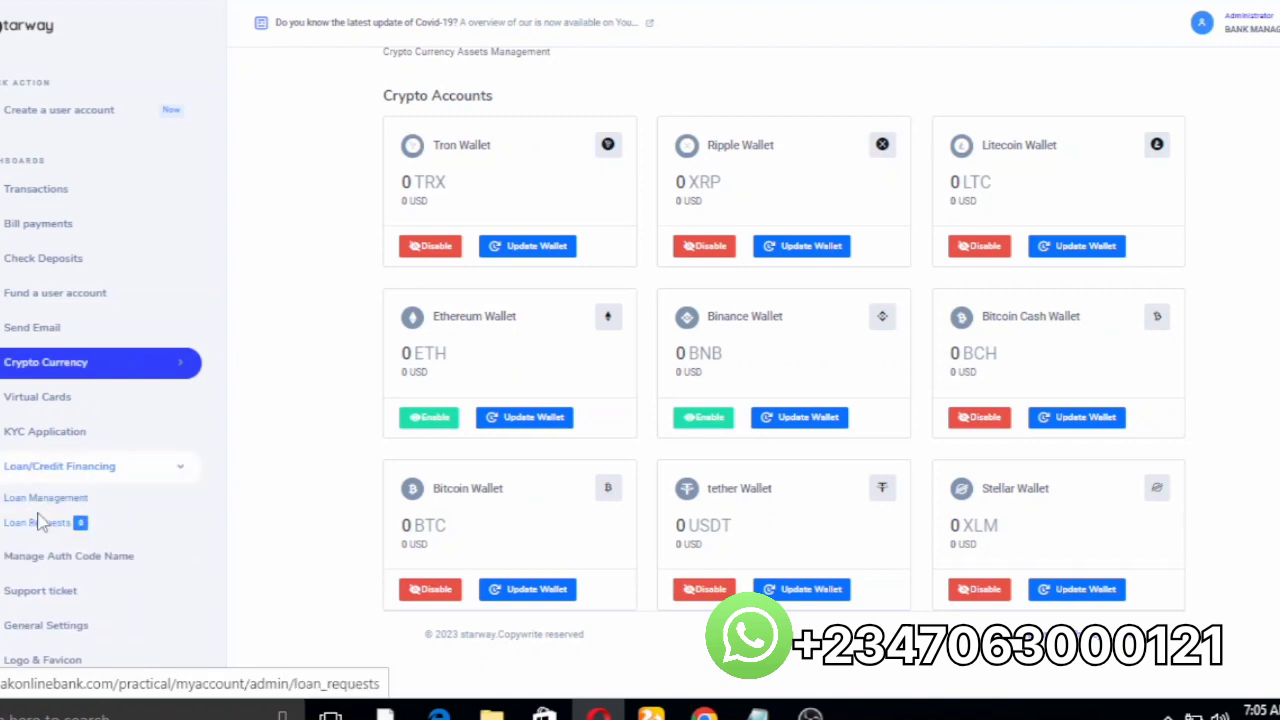
{"action": "left_click", "coordinate": [38, 522]}
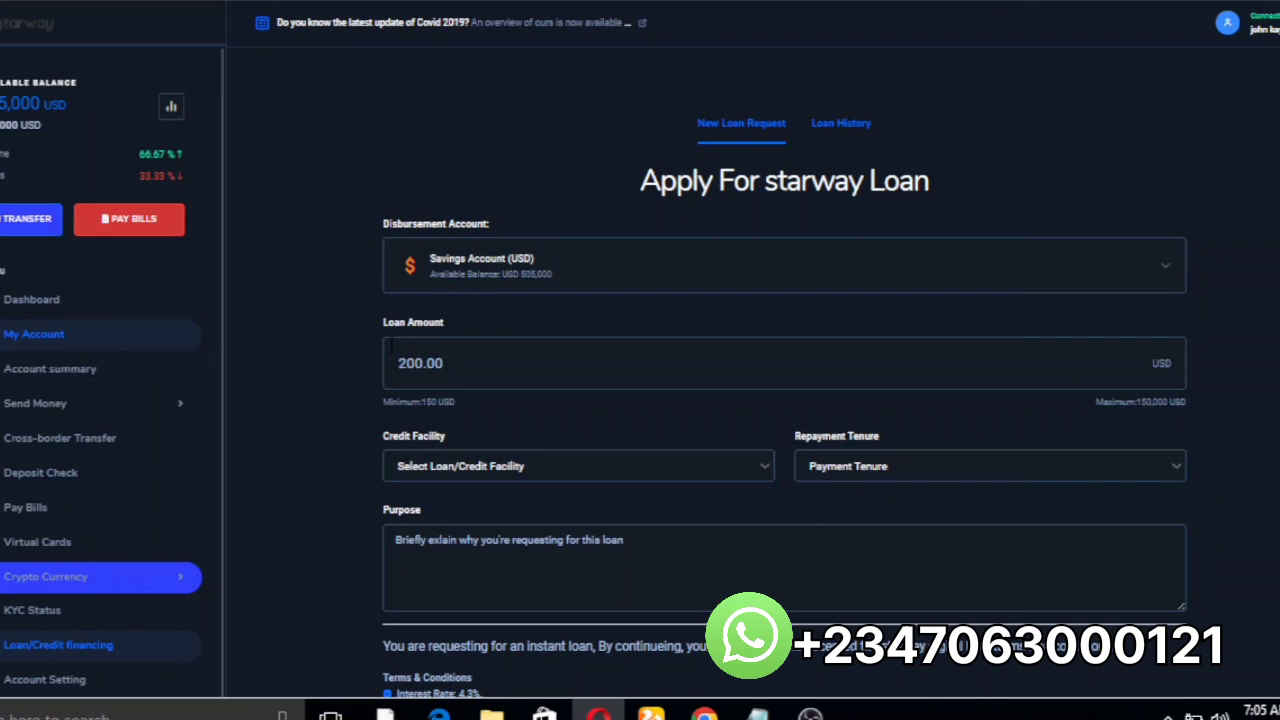
Step: Reload the user's bank dashboard and open its account settings page
{"action": "left_click", "coordinate": [560, 0]}
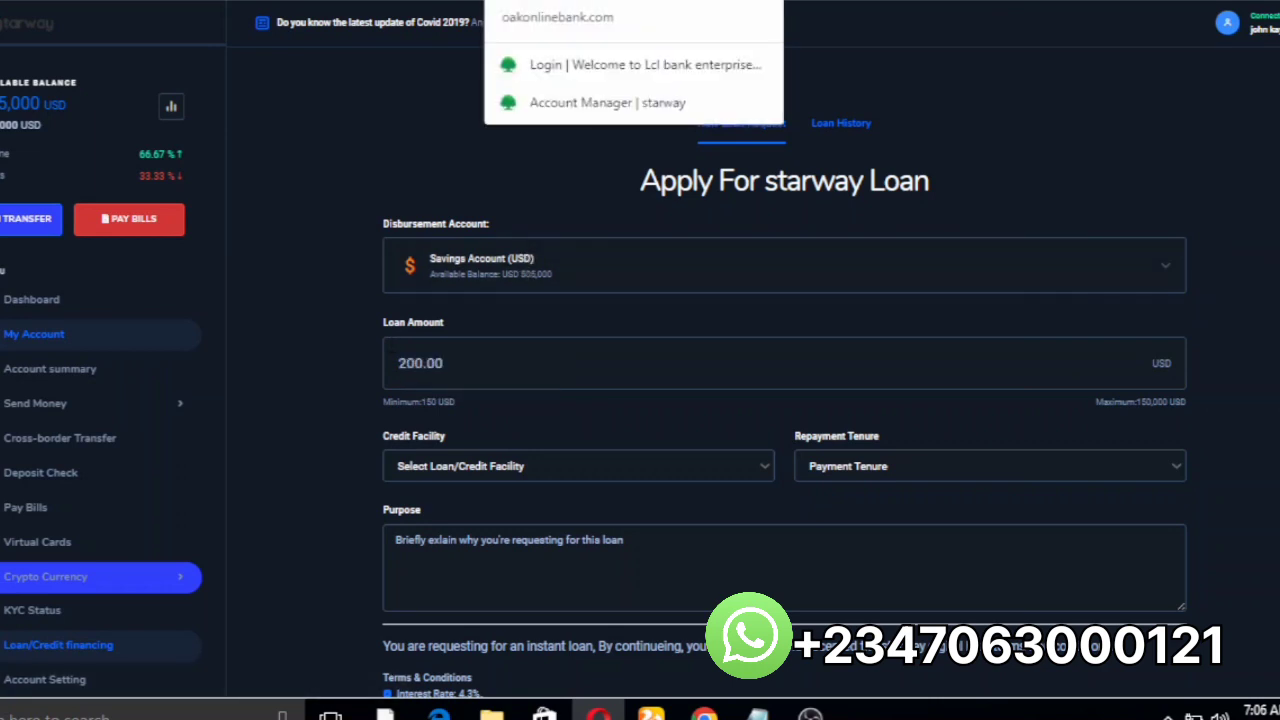
{"action": "key", "text": "Return"}
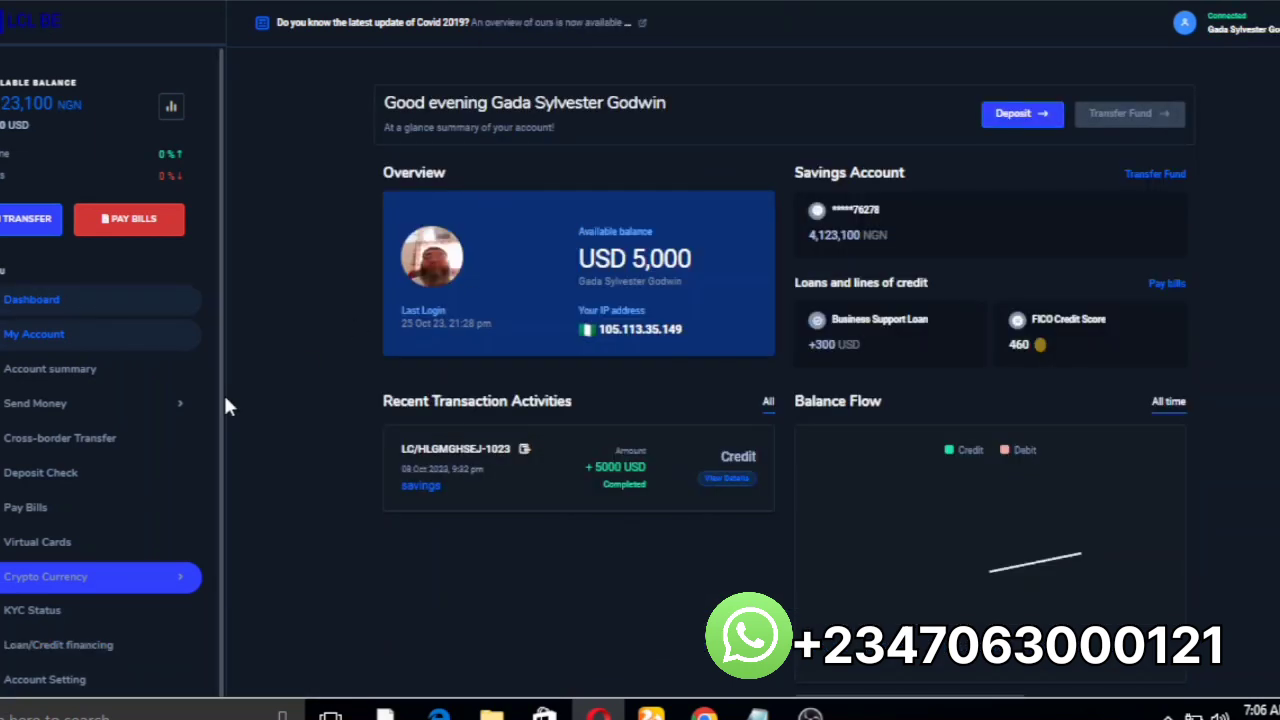
{"action": "scroll", "coordinate": [224, 396], "scroll_direction": "down", "scroll_amount": 3}
{"action": "scroll", "coordinate": [226, 405], "scroll_direction": "down", "scroll_amount": 1}
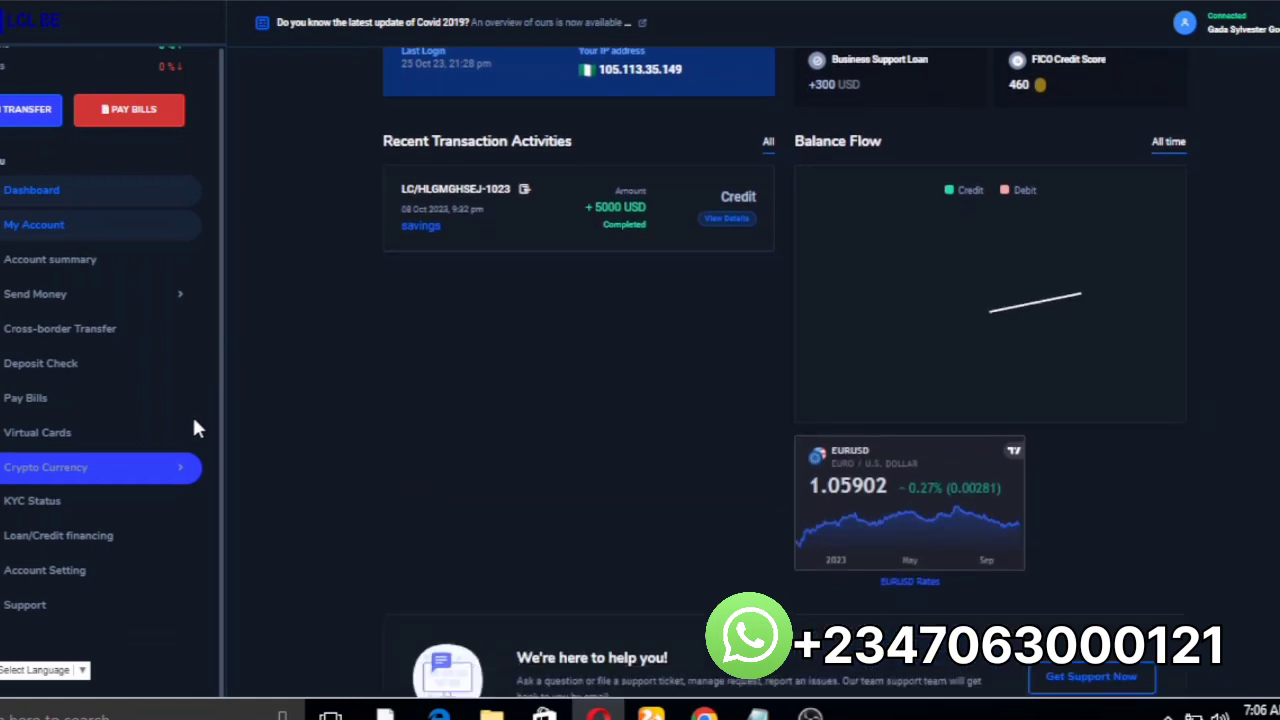
{"action": "left_click", "coordinate": [31, 580]}
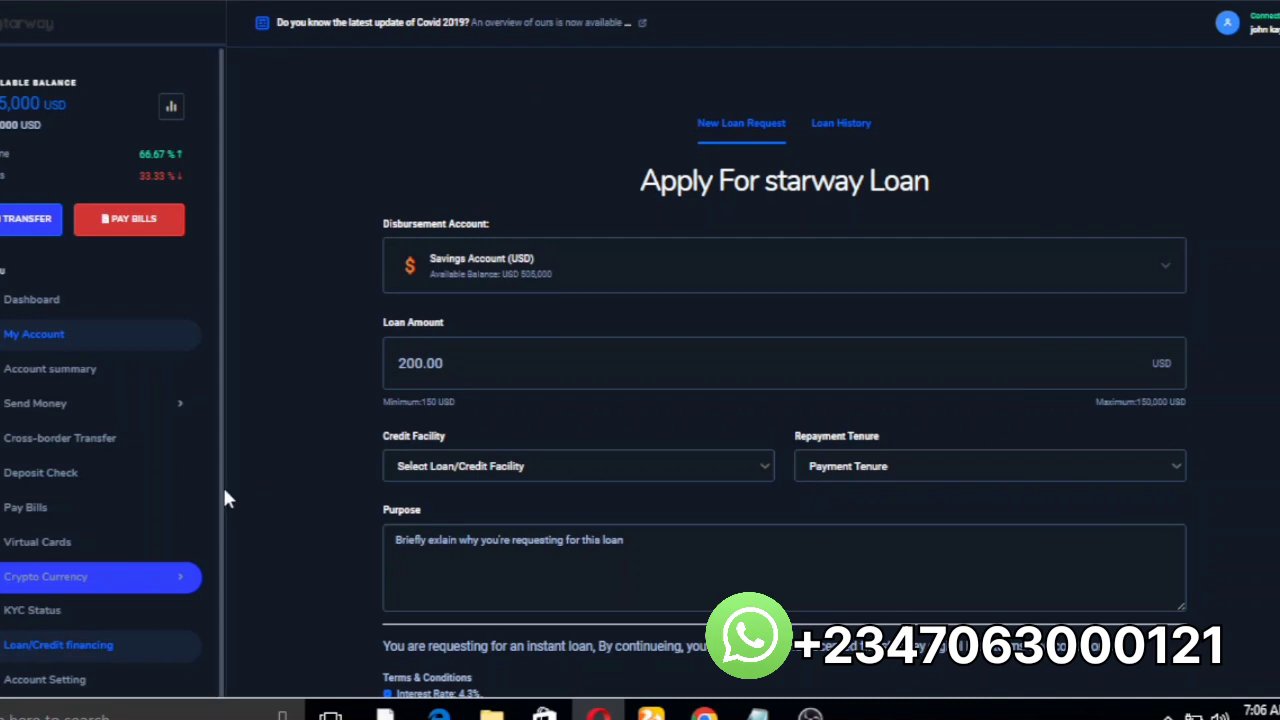
Step: In the user's Account Setting page, toggle Security Pin Code off and back on, leaving it enabled
{"action": "scroll", "coordinate": [224, 497], "scroll_direction": "down", "scroll_amount": 2}
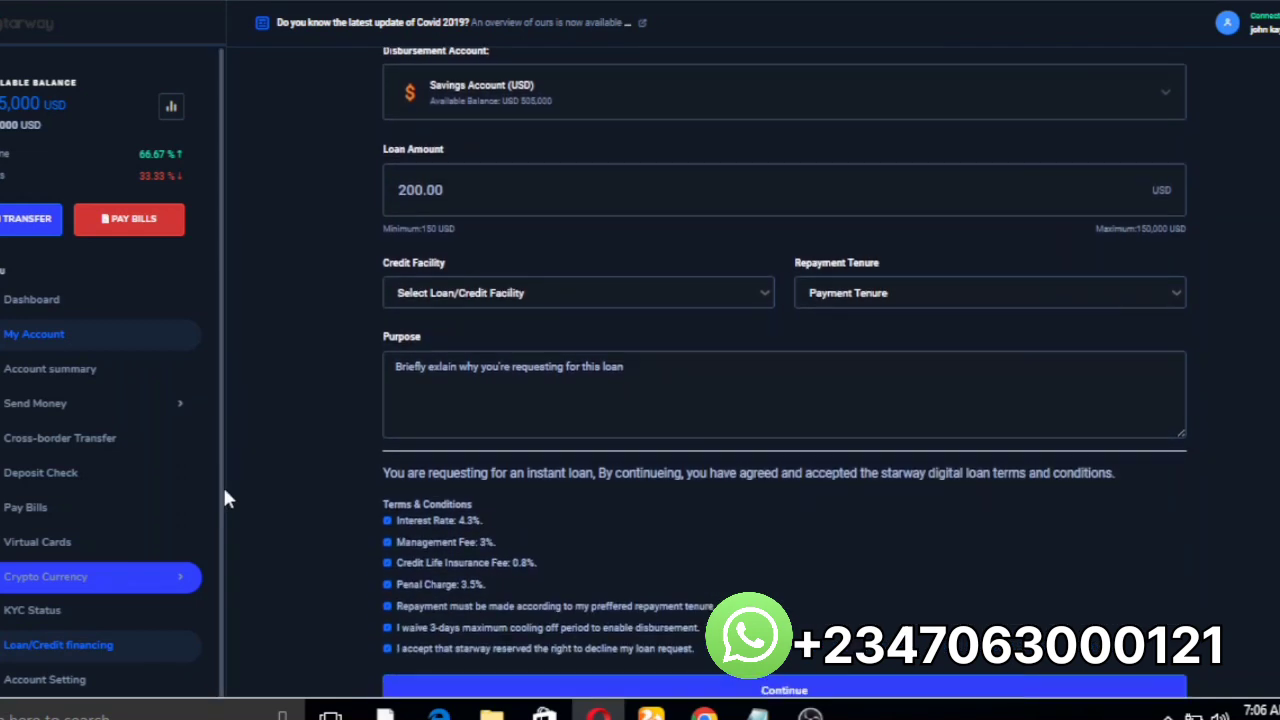
{"action": "left_click", "coordinate": [88, 680]}
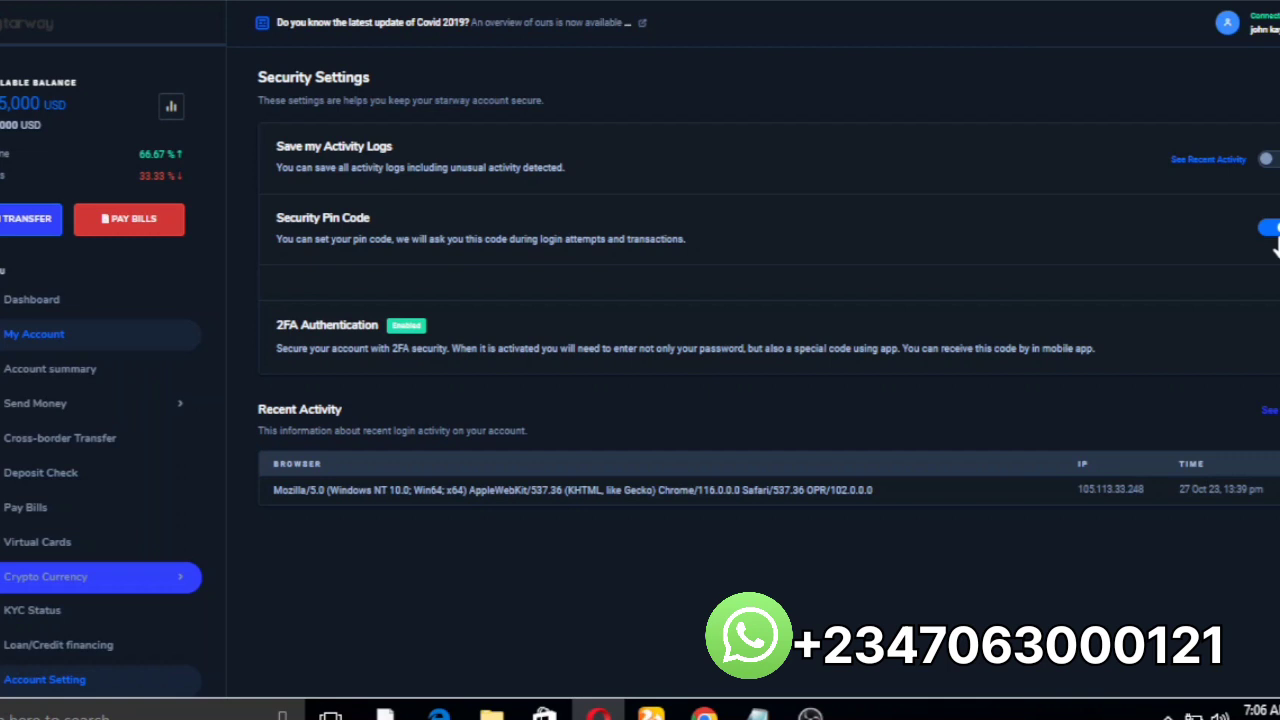
{"action": "left_click", "coordinate": [1275, 238]}
{"action": "left_click", "coordinate": [1274, 241]}
{"action": "left_click", "coordinate": [1274, 241]}
{"action": "left_click", "coordinate": [1275, 232]}
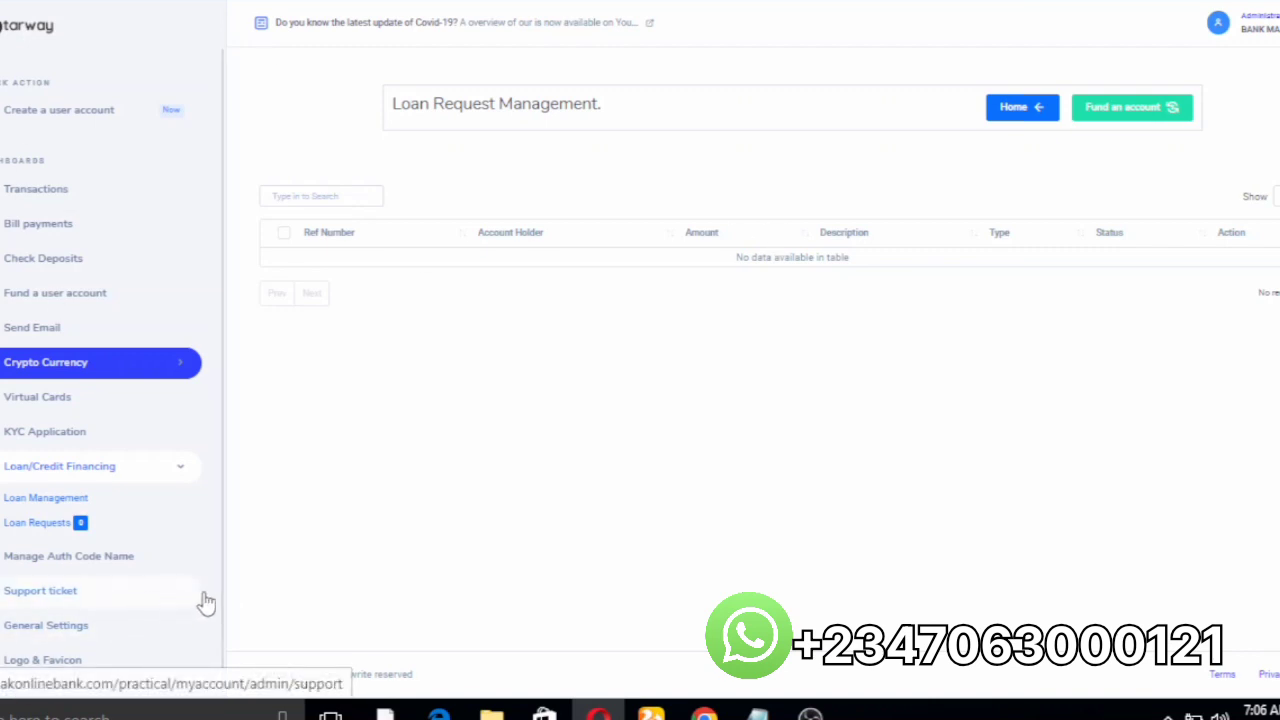
Step: Set 'Enable or Disable IMF & COT' to Enable in the admin General Settings form
{"action": "key", "text": "ctrl+a"}
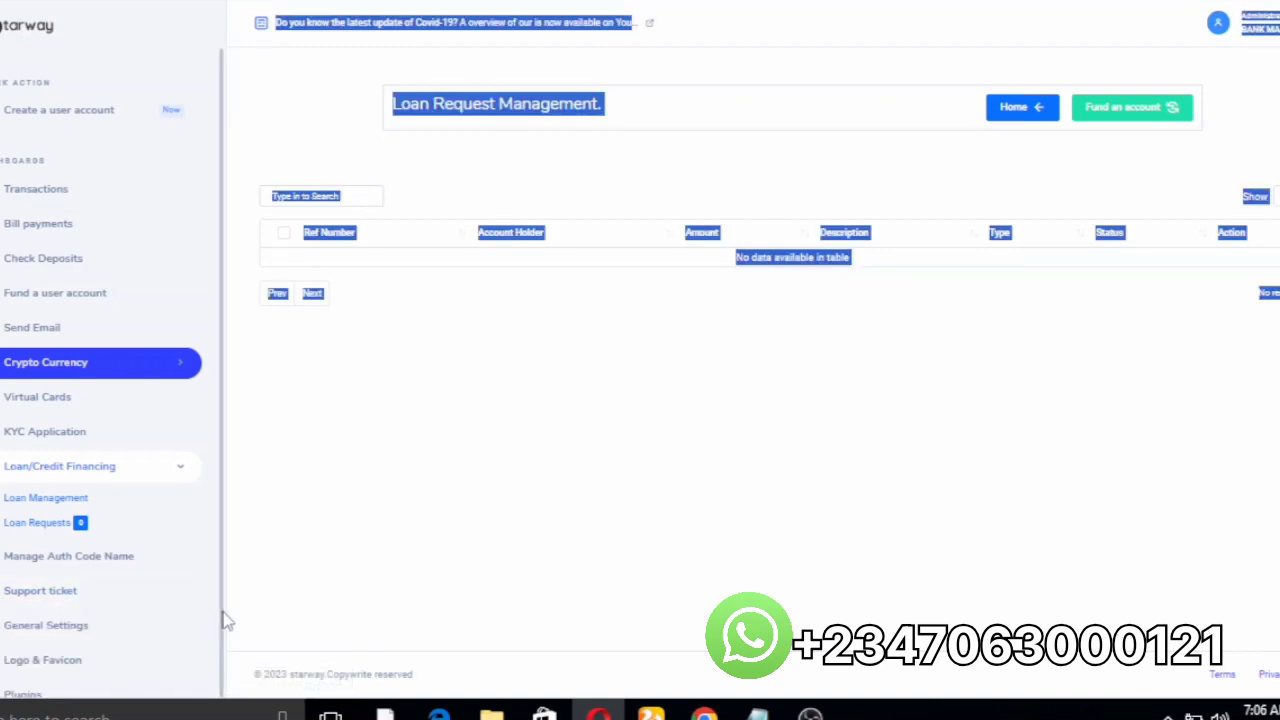
{"action": "left_click", "coordinate": [95, 627]}
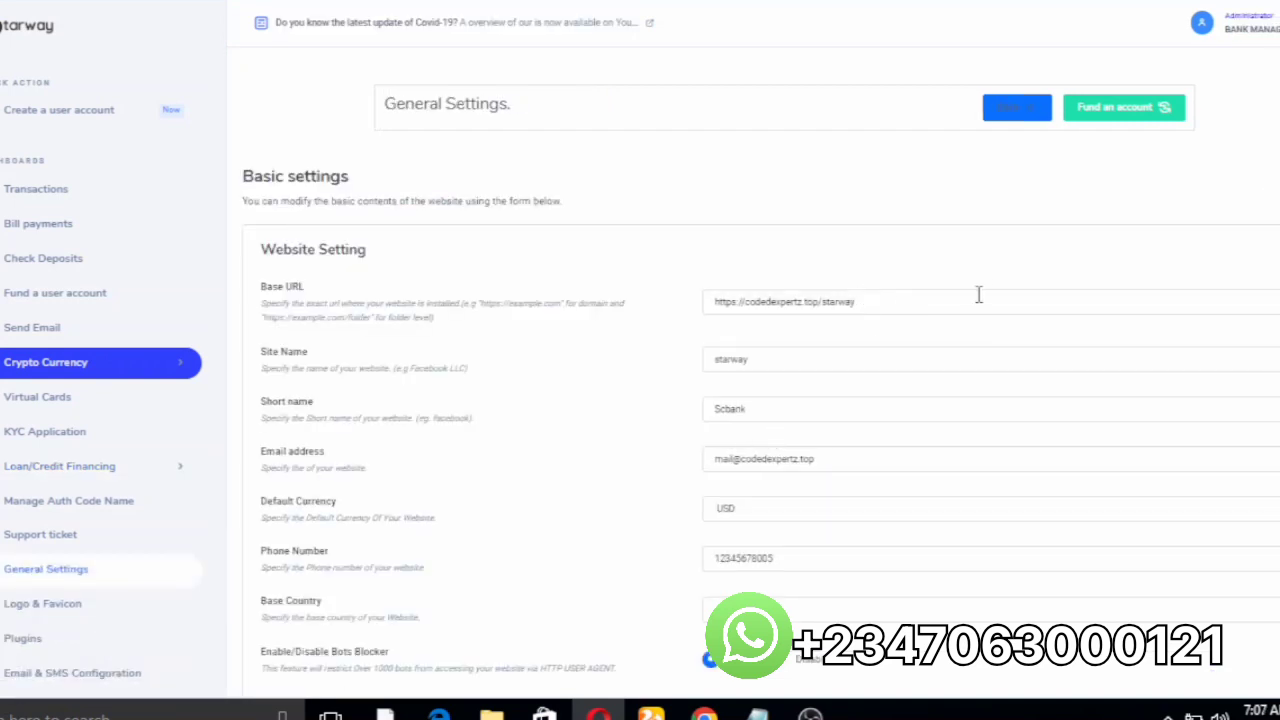
{"action": "scroll", "coordinate": [1040, 220], "scroll_direction": "down", "scroll_amount": 1}
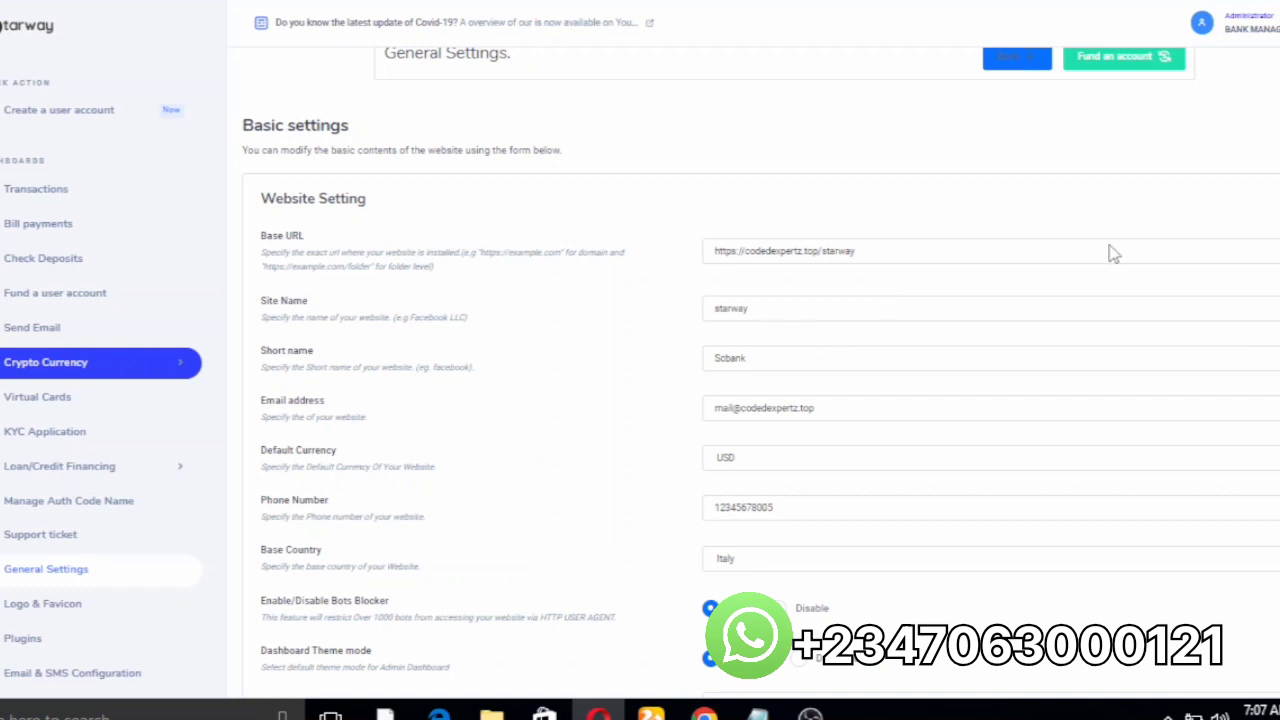
{"action": "scroll", "coordinate": [1163, 249], "scroll_direction": "down", "scroll_amount": 3}
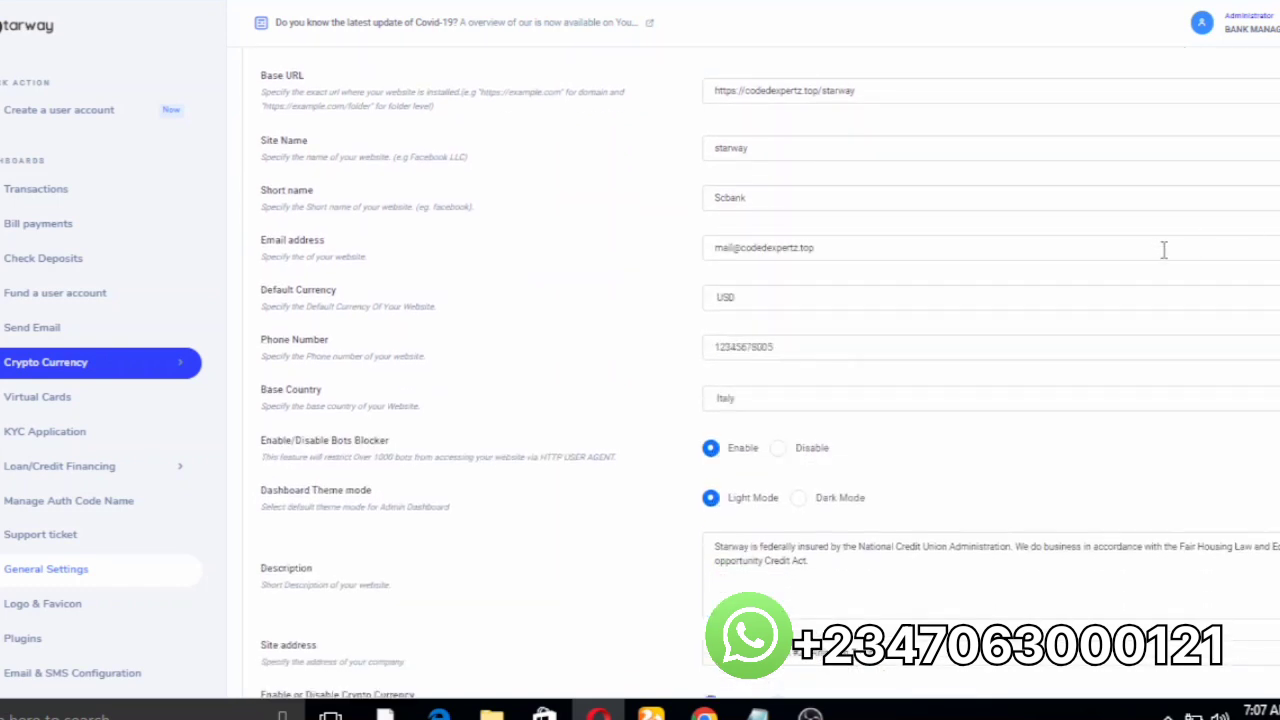
{"action": "scroll", "coordinate": [1163, 249], "scroll_direction": "down", "scroll_amount": 3}
{"action": "scroll", "coordinate": [1191, 286], "scroll_direction": "down", "scroll_amount": 3}
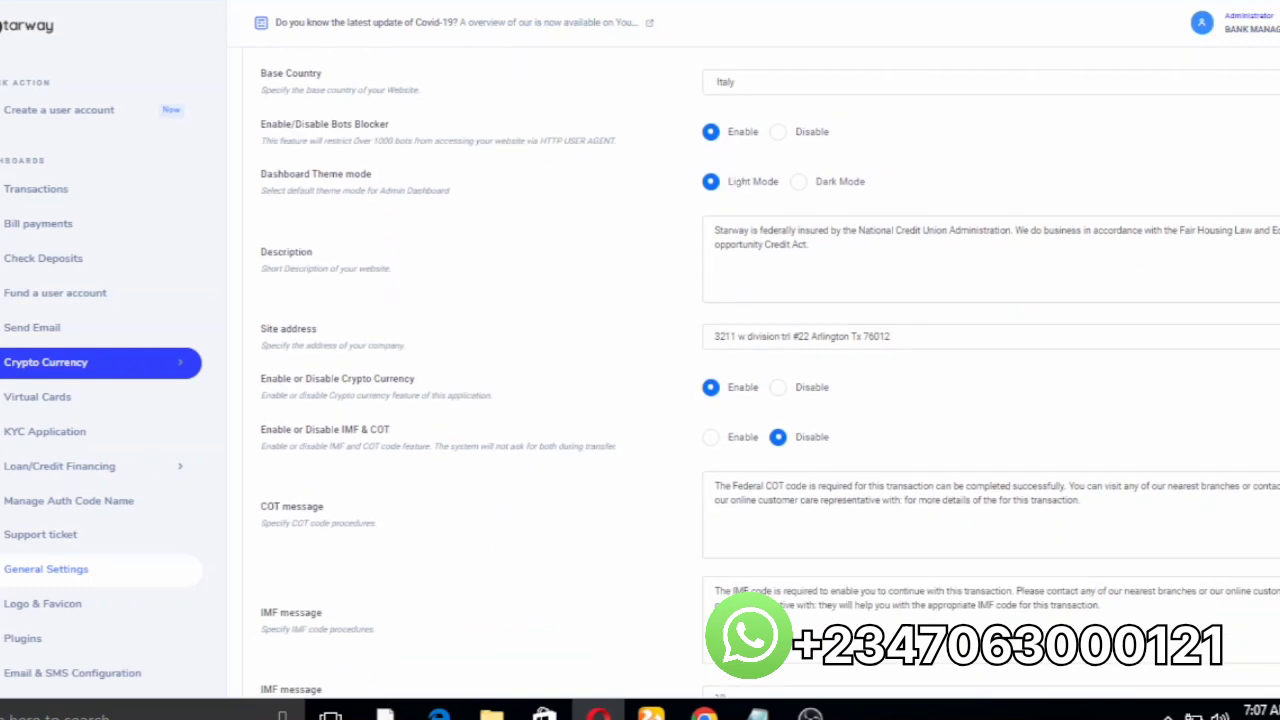
{"action": "scroll", "coordinate": [752, 170], "scroll_direction": "down", "scroll_amount": 5}
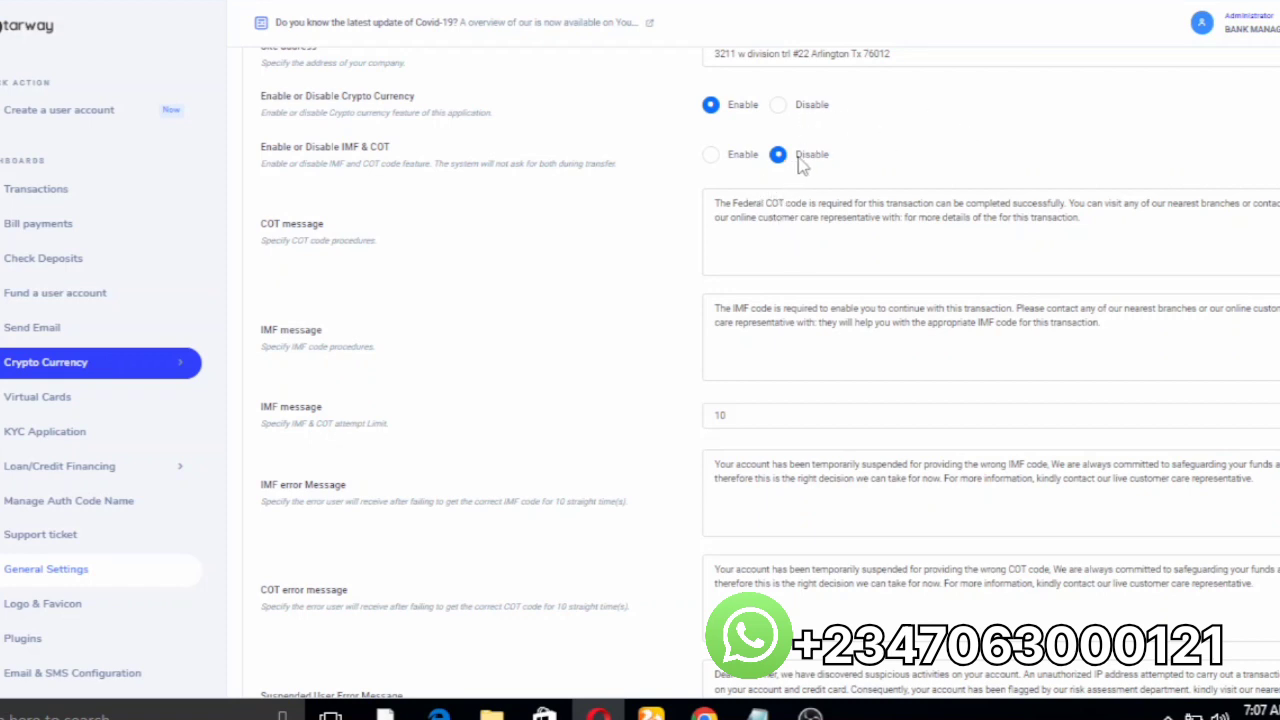
{"action": "left_click", "coordinate": [710, 155]}
{"action": "scroll", "coordinate": [770, 372], "scroll_direction": "down", "scroll_amount": 3}
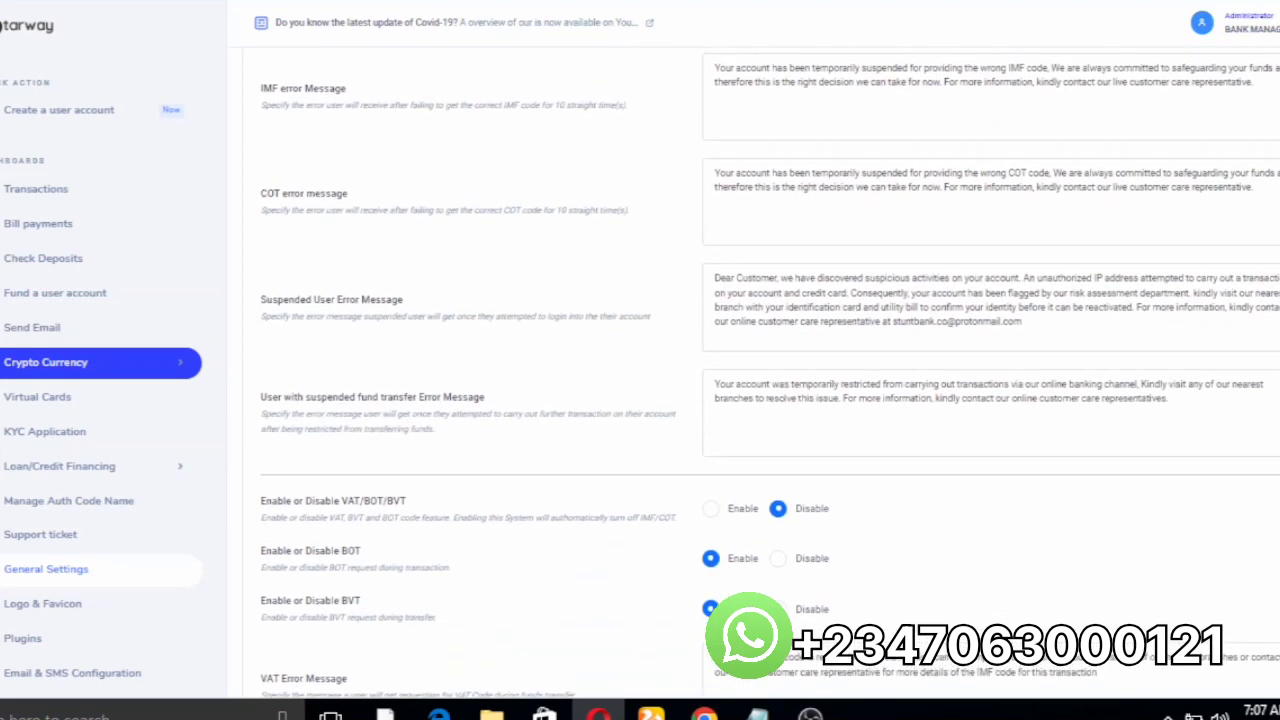
{"action": "scroll", "coordinate": [770, 372], "scroll_direction": "up", "scroll_amount": 2}
{"action": "scroll", "coordinate": [770, 372], "scroll_direction": "up", "scroll_amount": 3}
{"action": "scroll", "coordinate": [770, 372], "scroll_direction": "down", "scroll_amount": 10}
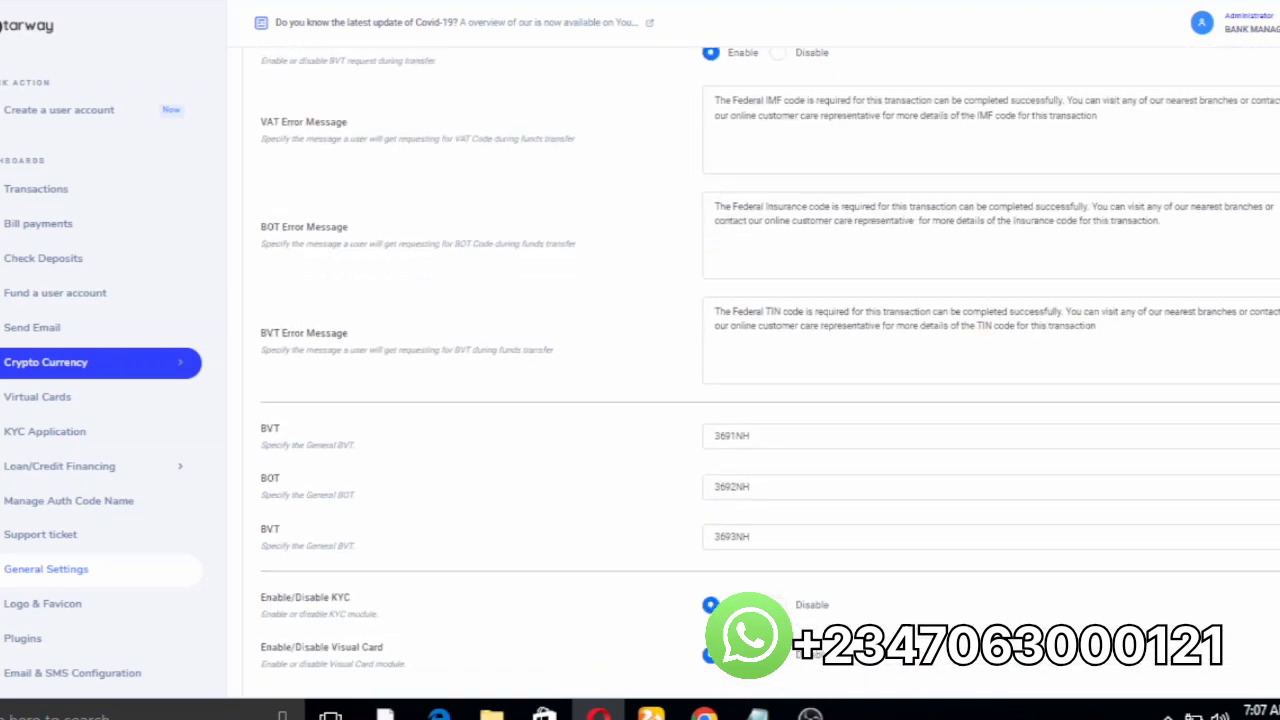
{"action": "scroll", "coordinate": [770, 372], "scroll_direction": "up", "scroll_amount": 7}
{"action": "scroll", "coordinate": [770, 372], "scroll_direction": "up", "scroll_amount": 6}
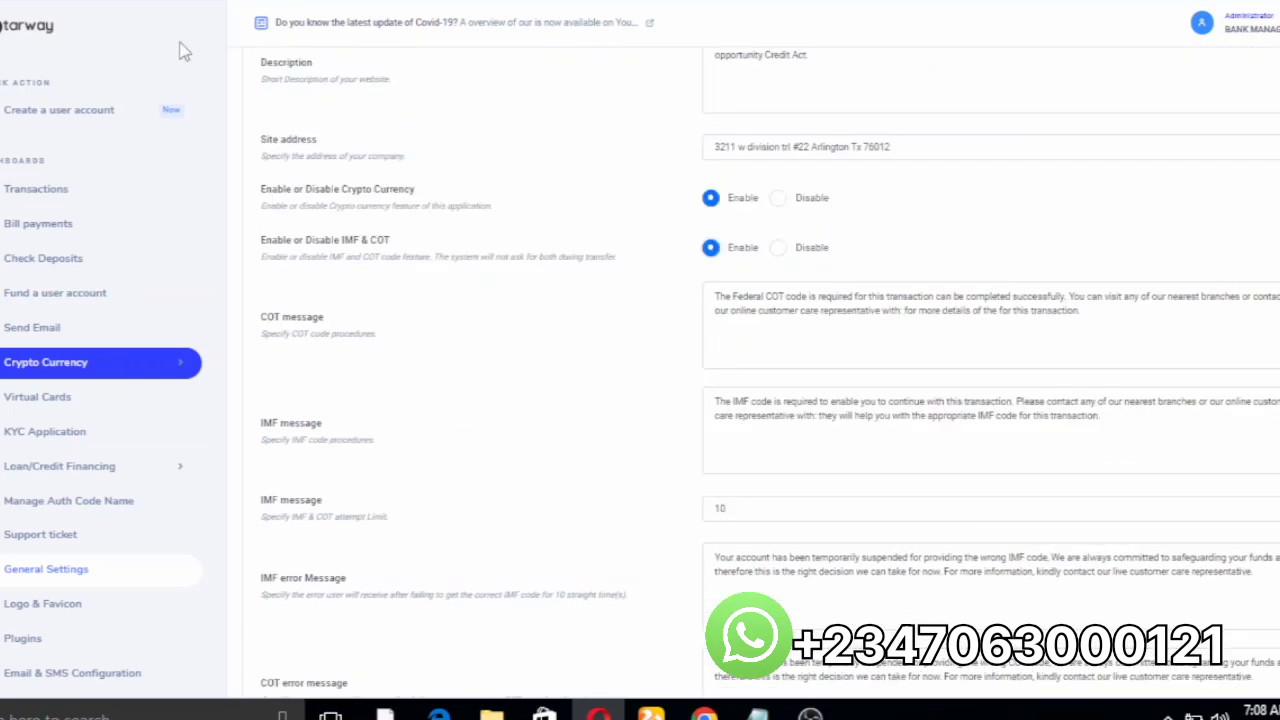
{"action": "left_click", "coordinate": [4, 22]}
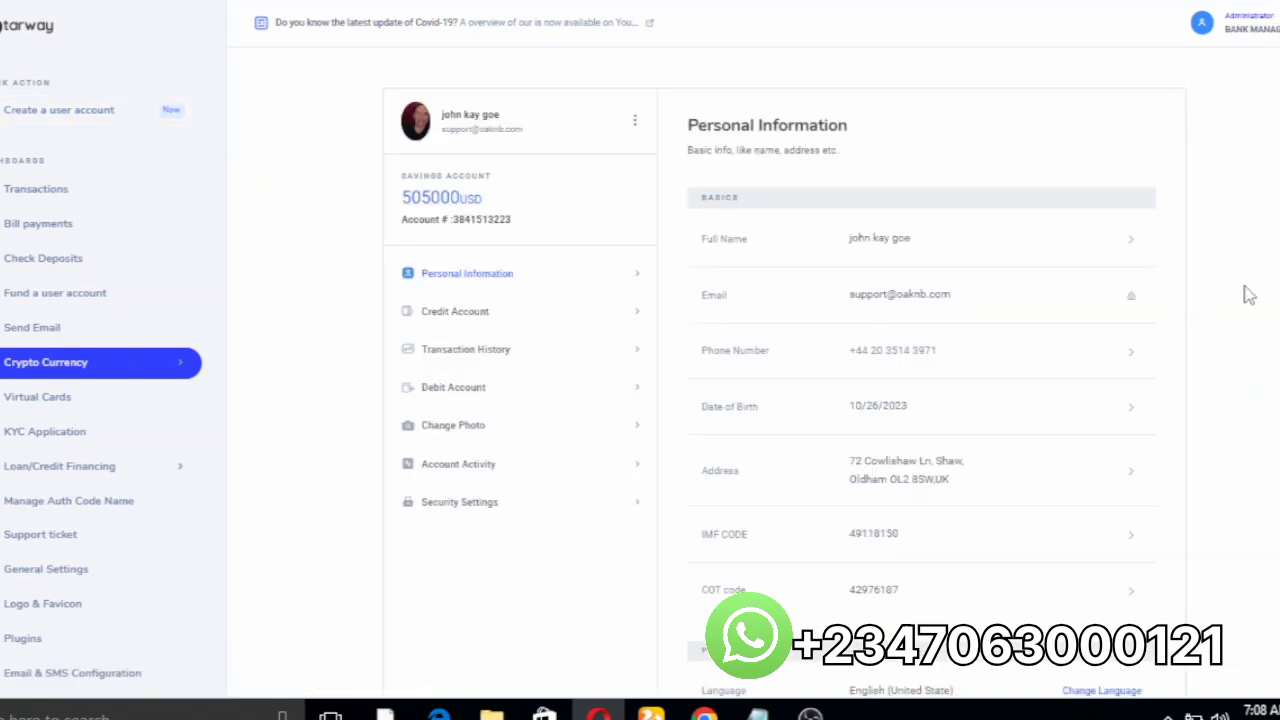
{"action": "scroll", "coordinate": [1249, 291], "scroll_direction": "down", "scroll_amount": 3}
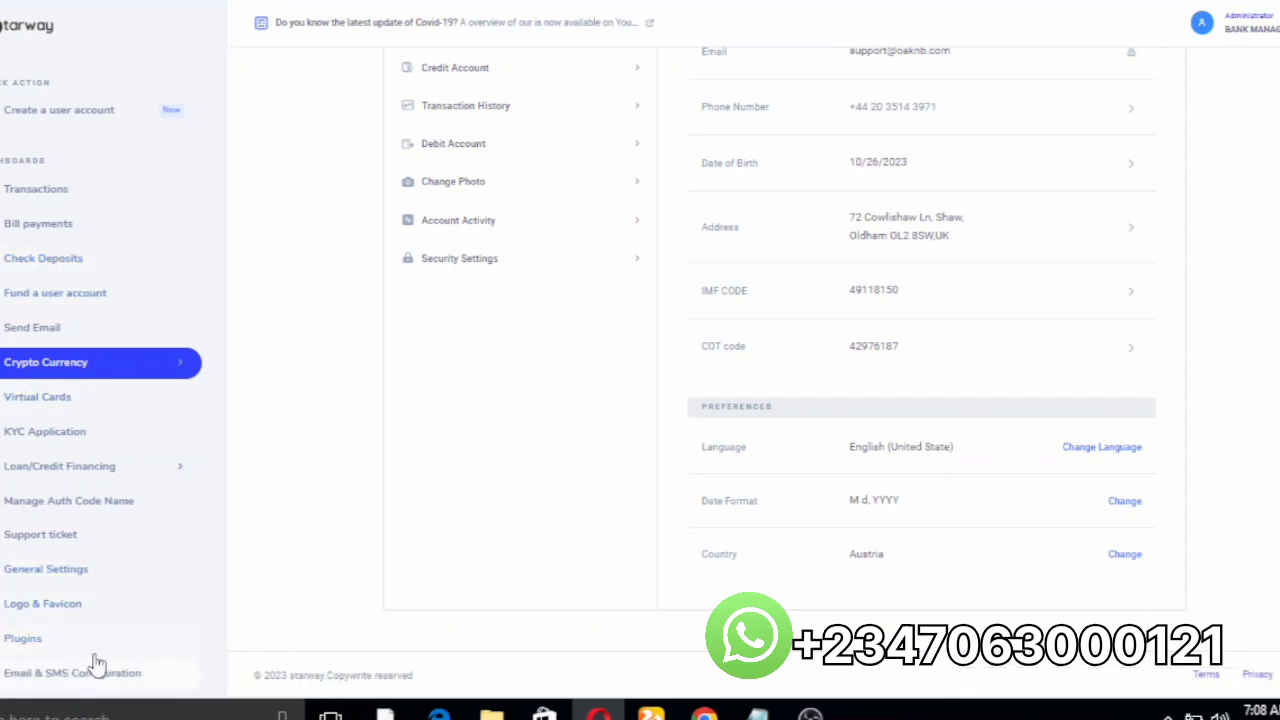
{"action": "left_click", "coordinate": [67, 572]}
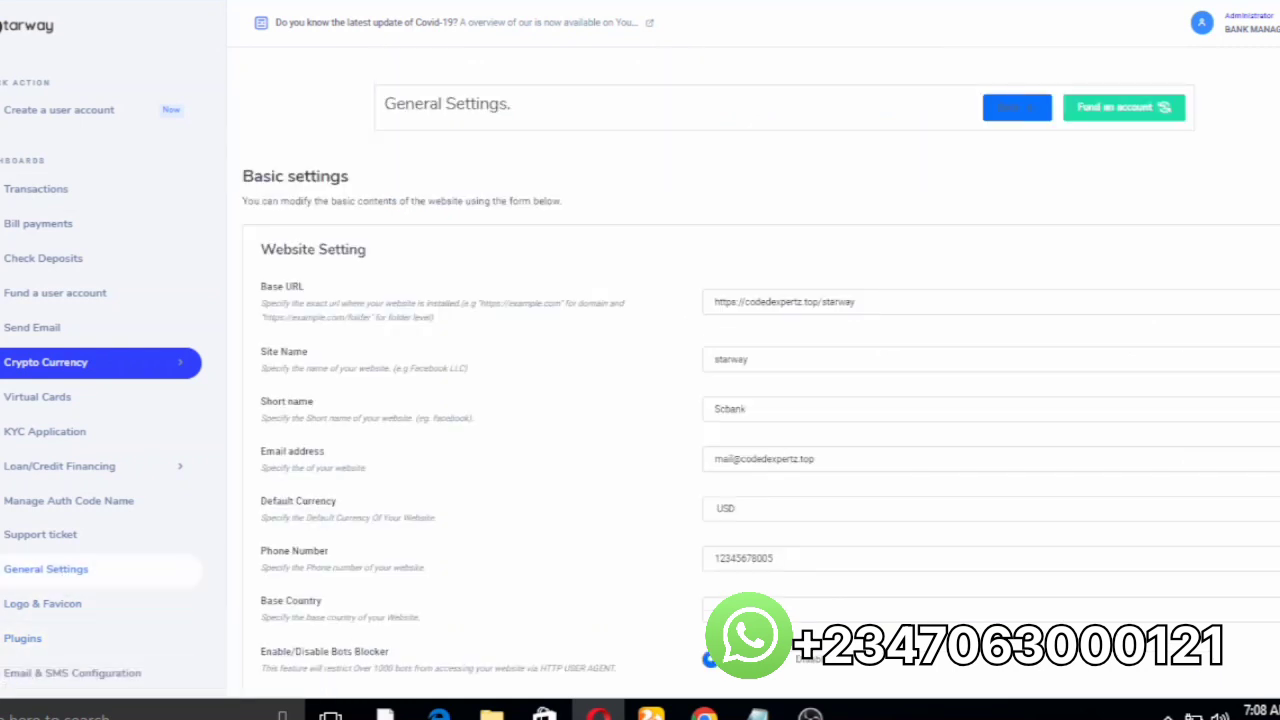
Step: Choose Dark Mode for the Dashboard Theme mode and save the General Settings with Update
{"action": "scroll", "coordinate": [1186, 560], "scroll_direction": "down", "scroll_amount": 15}
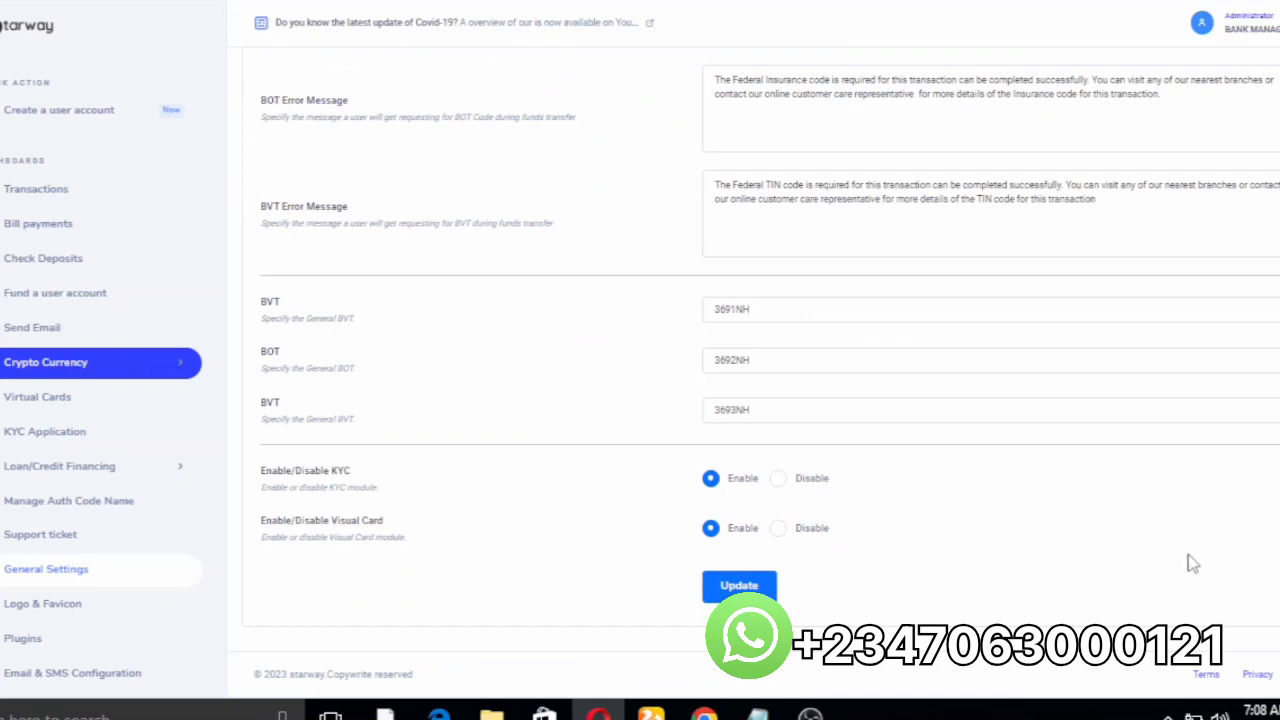
{"action": "scroll", "coordinate": [770, 370], "scroll_direction": "up", "scroll_amount": 10}
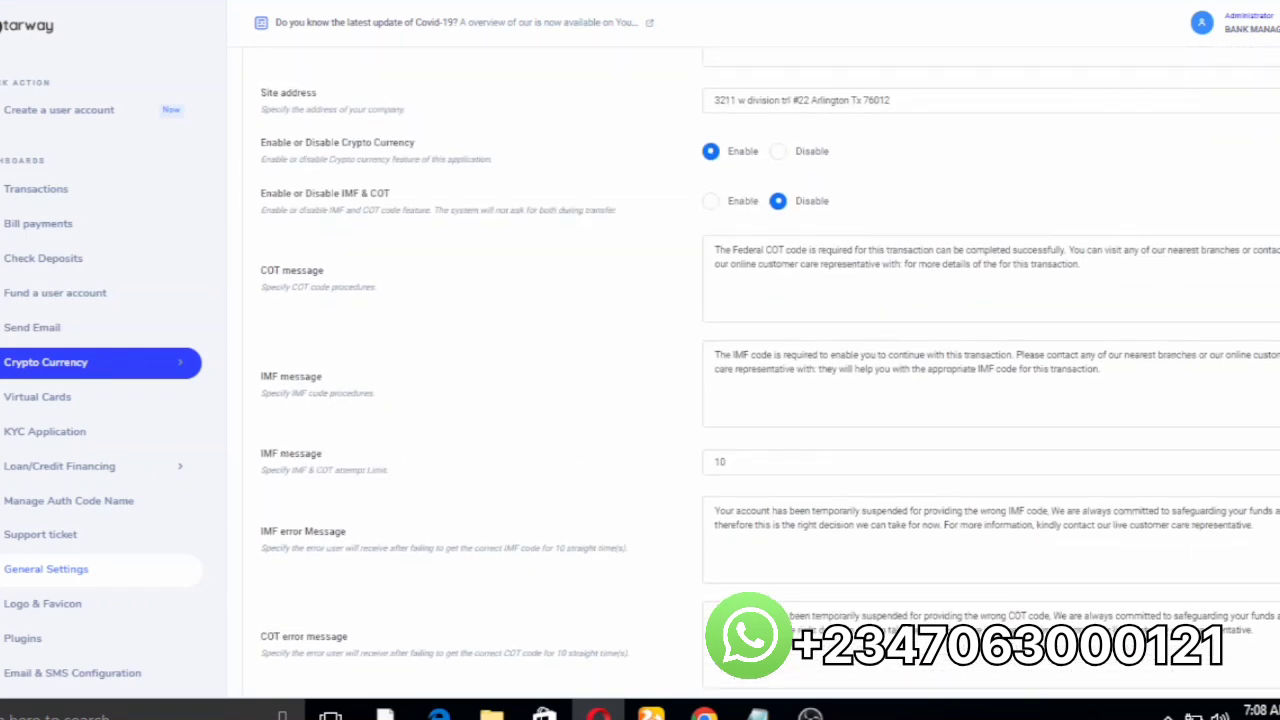
{"action": "scroll", "coordinate": [860, 258], "scroll_direction": "up", "scroll_amount": 5}
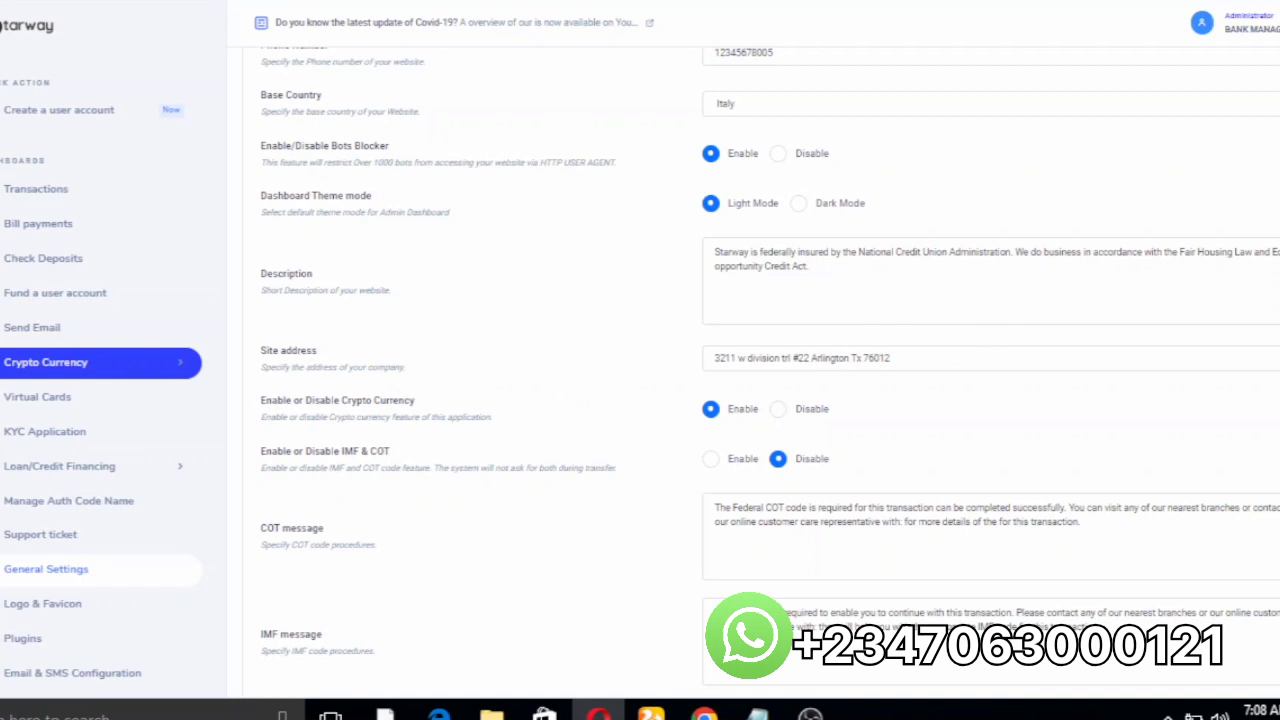
{"action": "scroll", "coordinate": [838, 474], "scroll_direction": "up", "scroll_amount": 3}
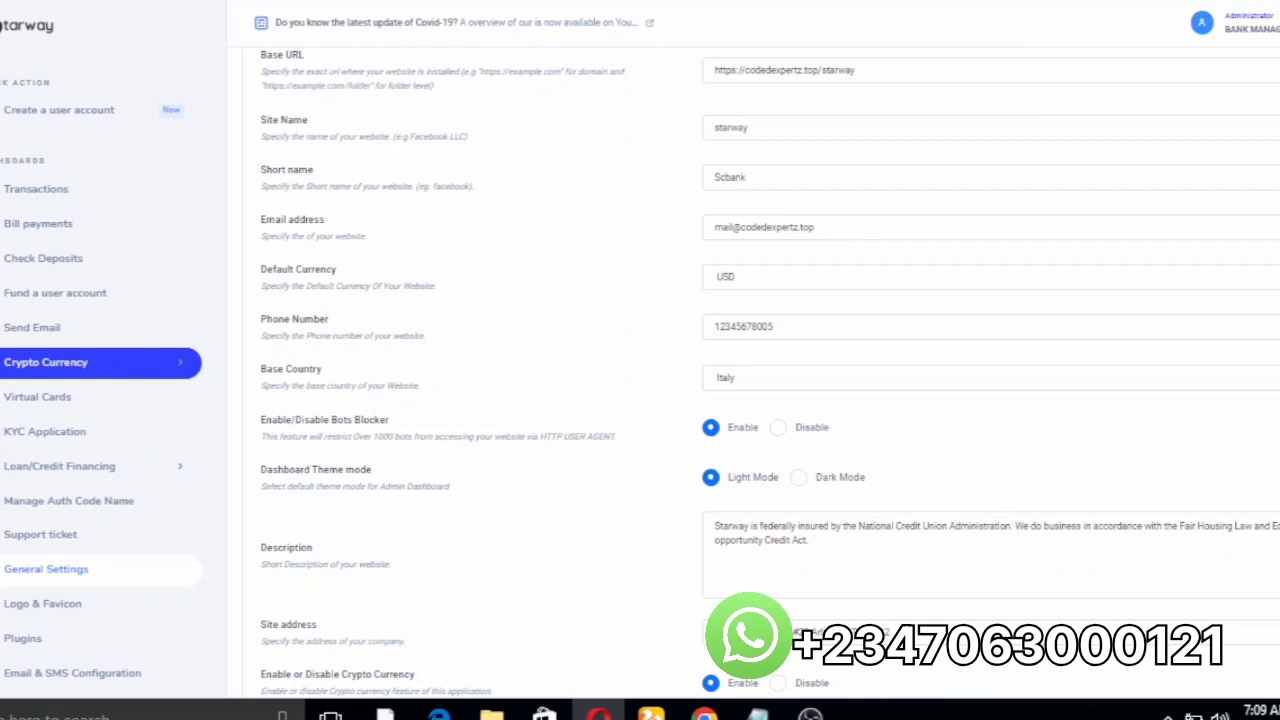
{"action": "scroll", "coordinate": [971, 248], "scroll_direction": "down", "scroll_amount": 3}
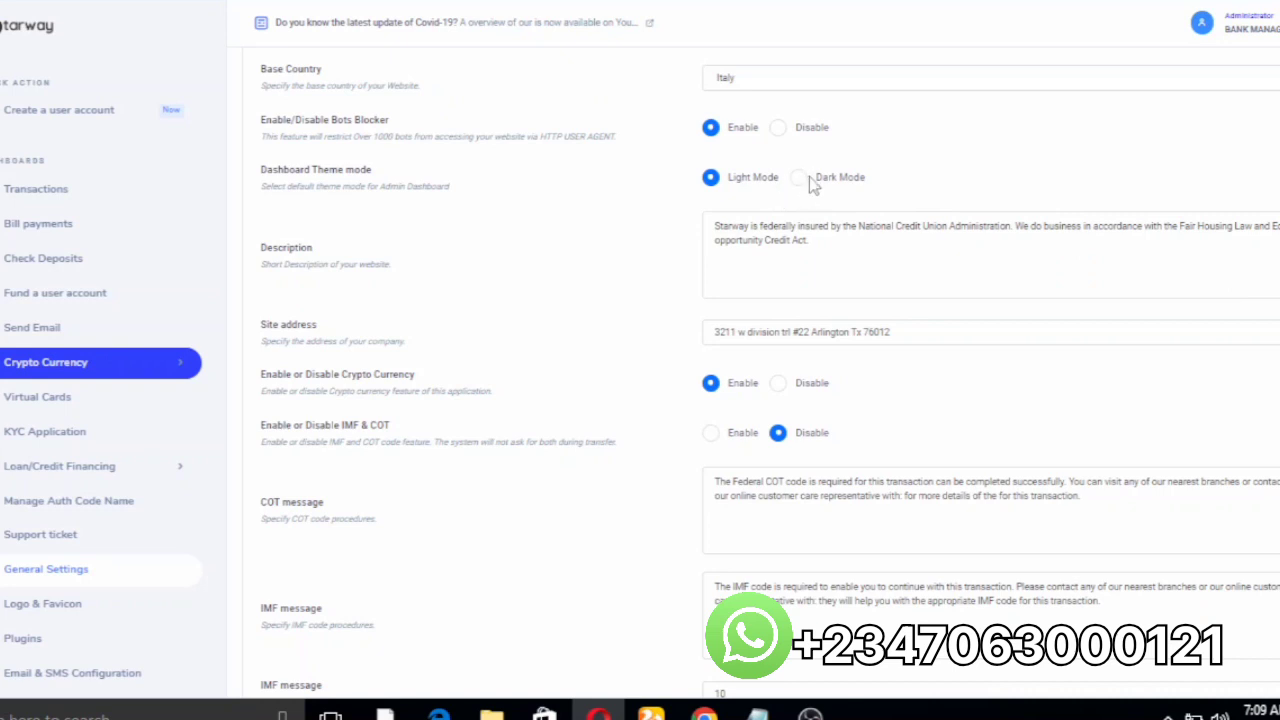
{"action": "left_click", "coordinate": [803, 184]}
{"action": "scroll", "coordinate": [770, 363], "scroll_direction": "down", "scroll_amount": 10}
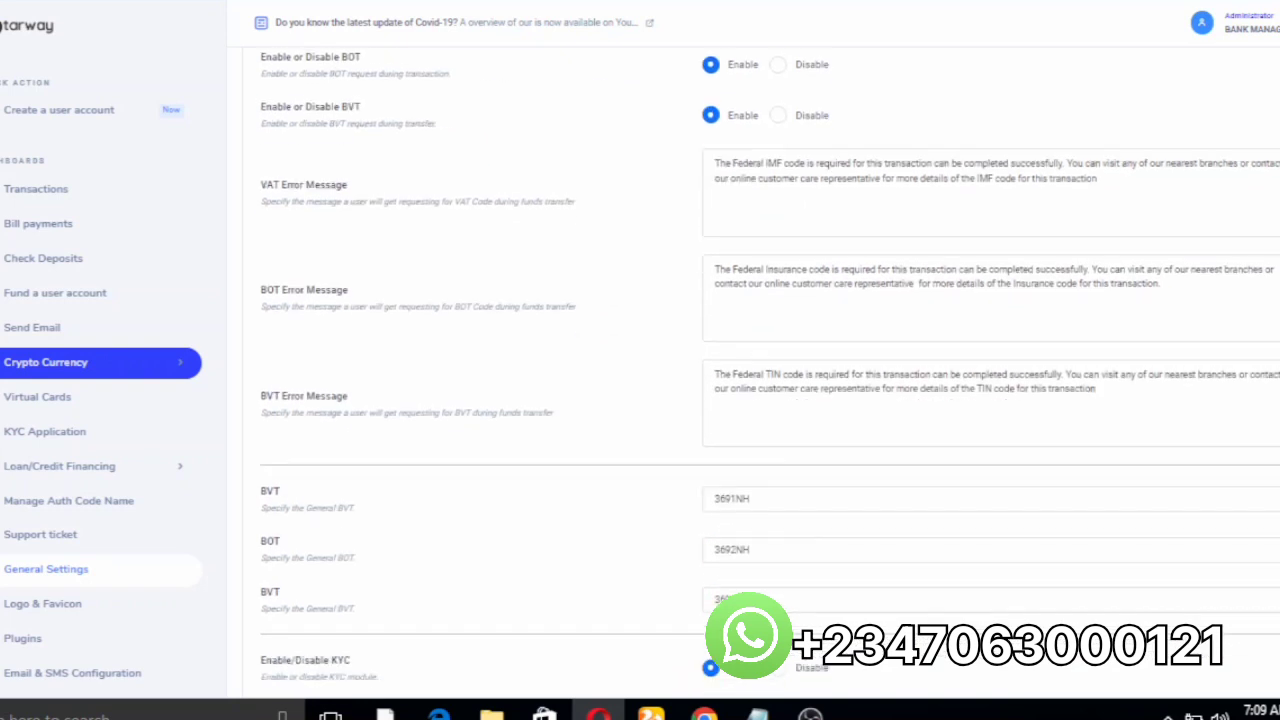
{"action": "scroll", "coordinate": [770, 363], "scroll_direction": "down", "scroll_amount": 2}
{"action": "left_click", "coordinate": [731, 587]}
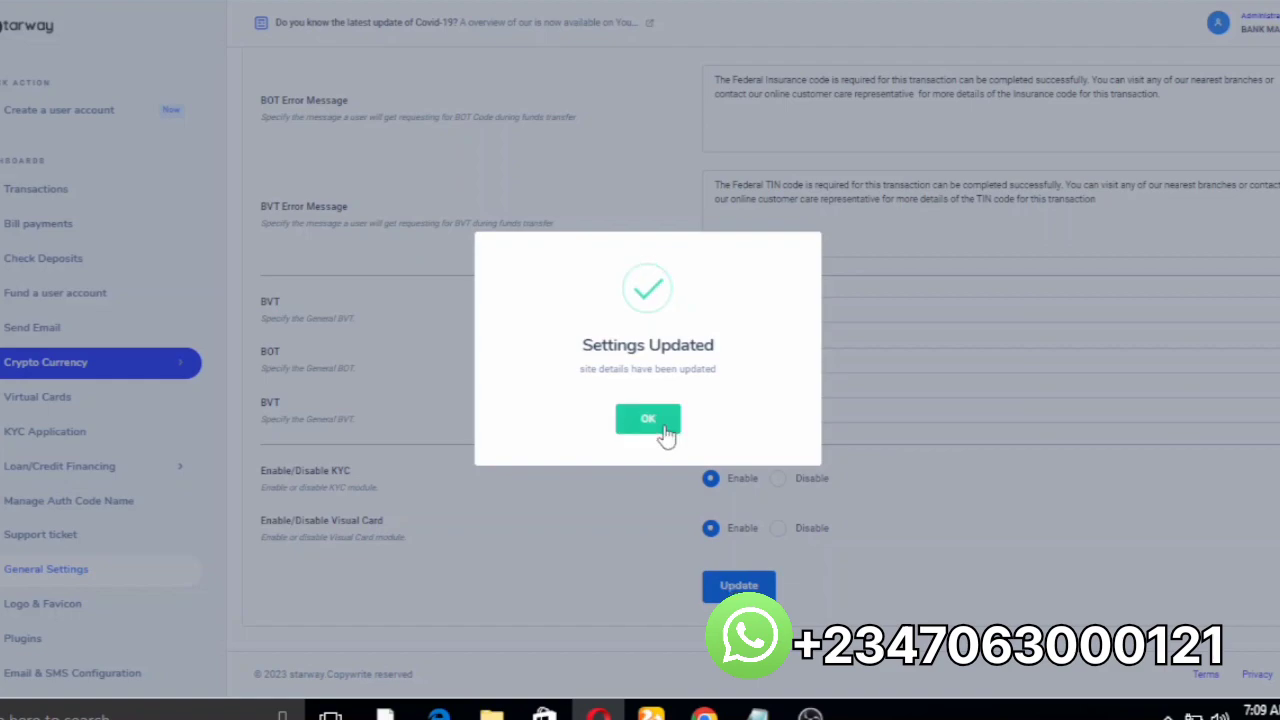
Step: Close the Settings Updated message and go to the Email & SMS Configuration page
{"action": "left_click", "coordinate": [648, 420]}
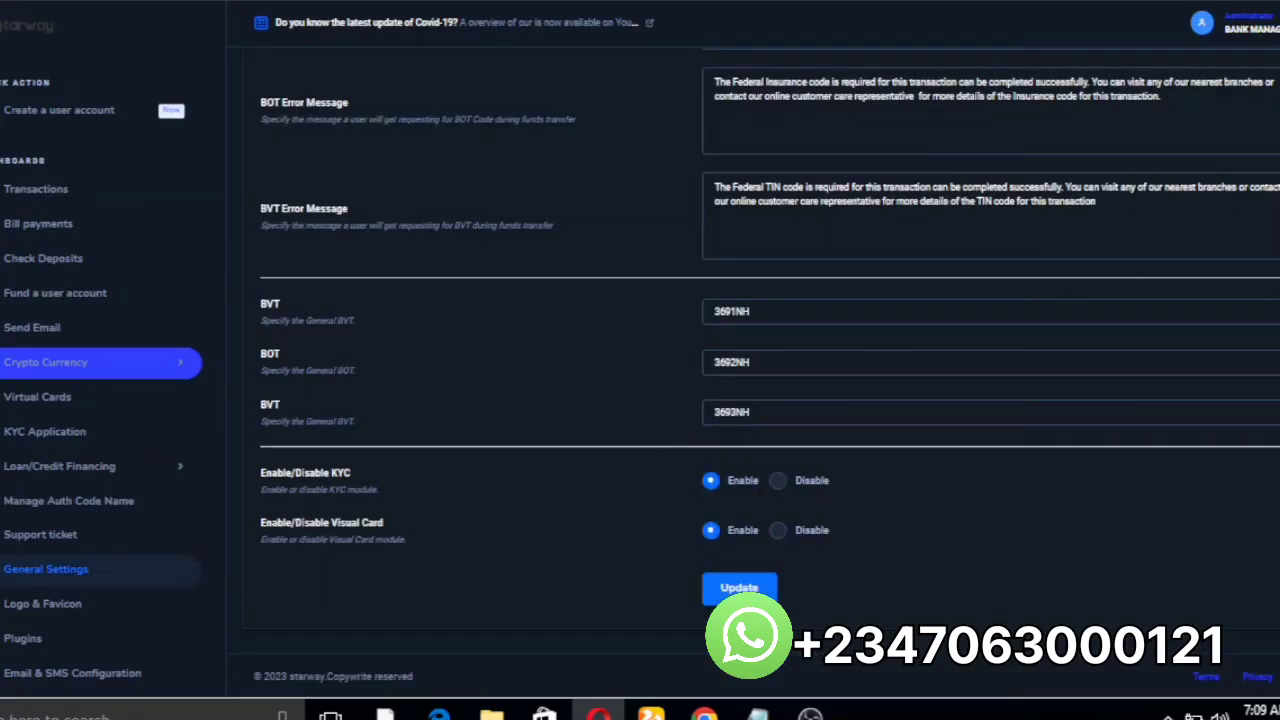
{"action": "scroll", "coordinate": [760, 360], "scroll_direction": "up", "scroll_amount": 6}
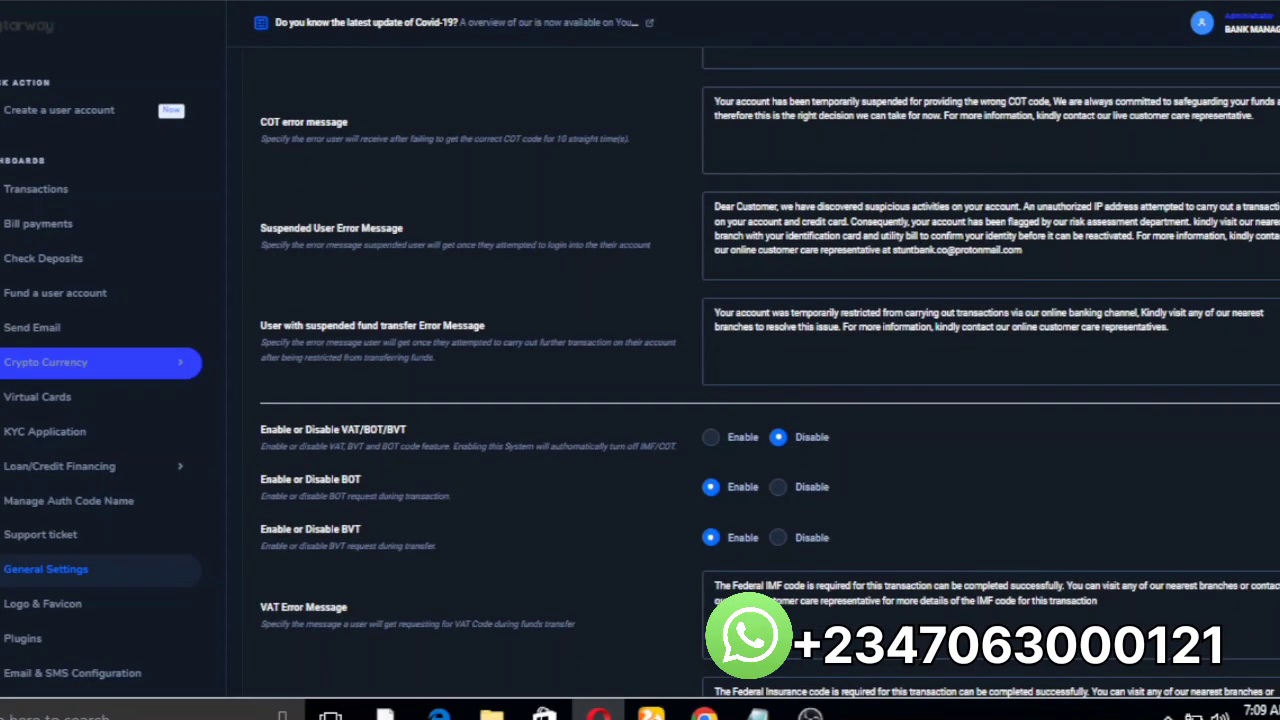
{"action": "left_click", "coordinate": [120, 688]}
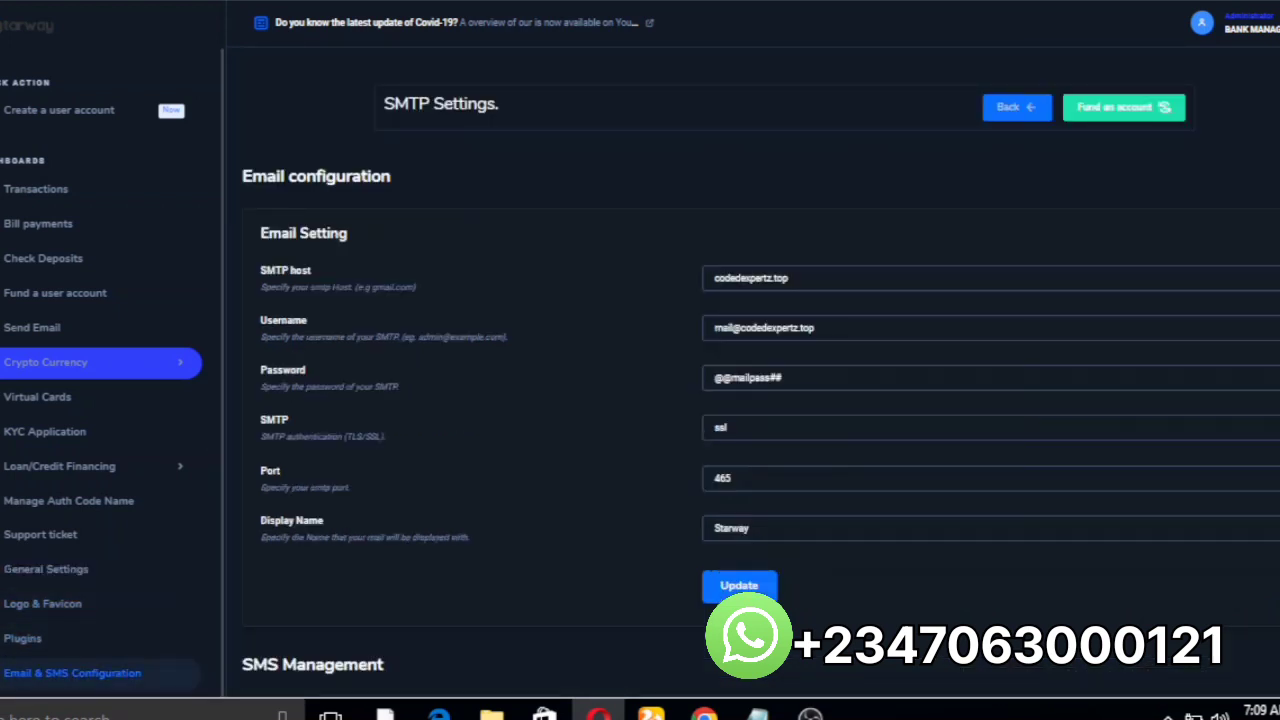
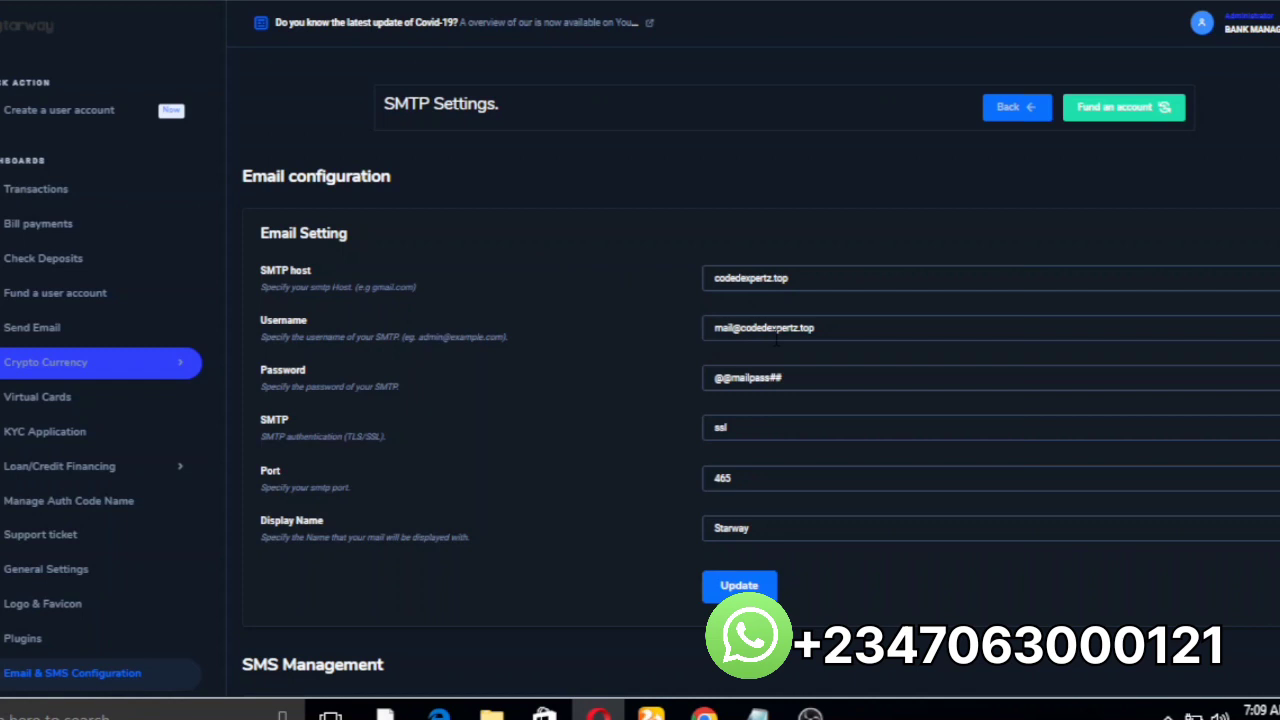
Step: Scroll down to review the gatewayApi SMS settings (sender SC Alert) and the Twilio API credentials
{"action": "scroll", "coordinate": [760, 370], "scroll_direction": "down", "scroll_amount": 1}
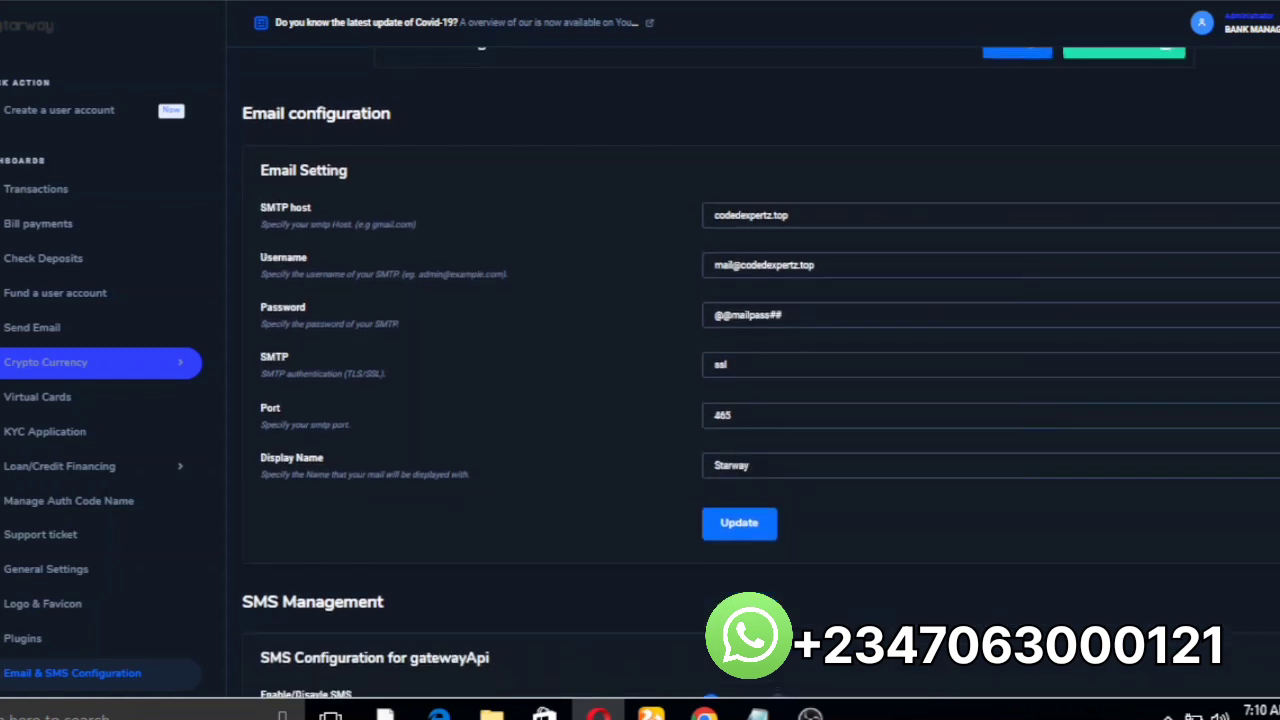
{"action": "scroll", "coordinate": [760, 370], "scroll_direction": "up", "scroll_amount": 1}
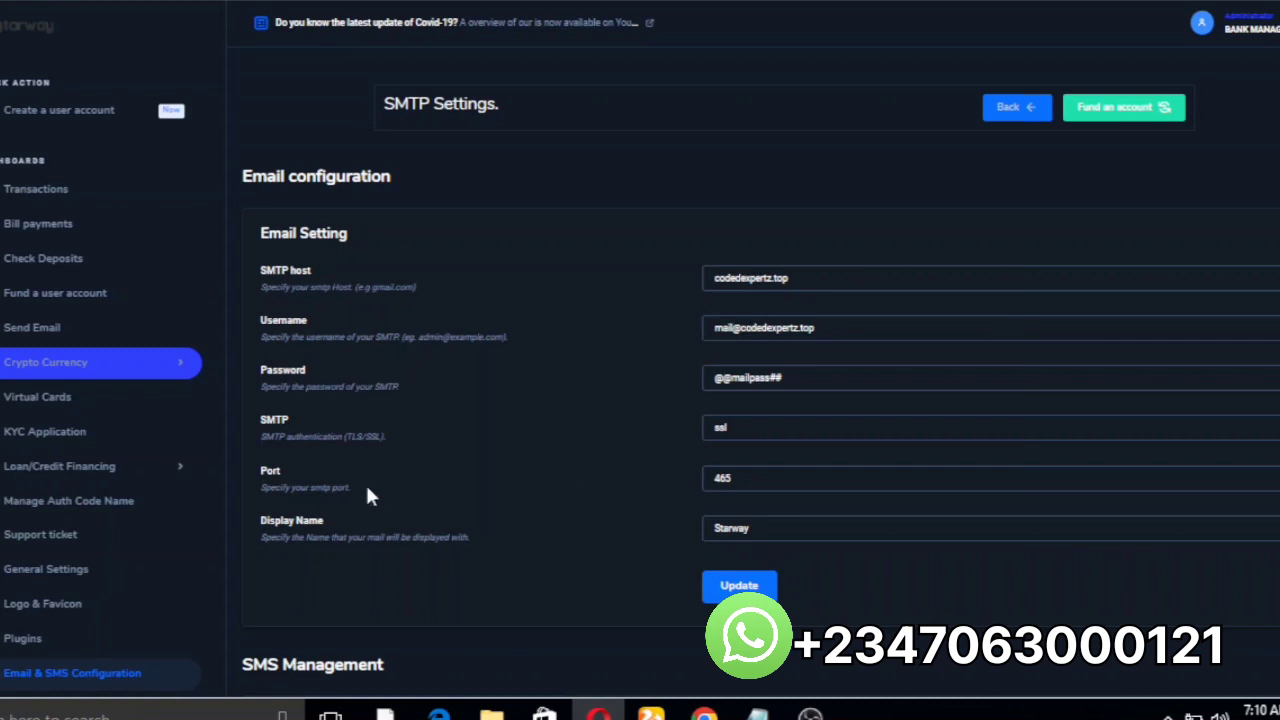
{"action": "scroll", "coordinate": [610, 327], "scroll_direction": "down", "scroll_amount": 2}
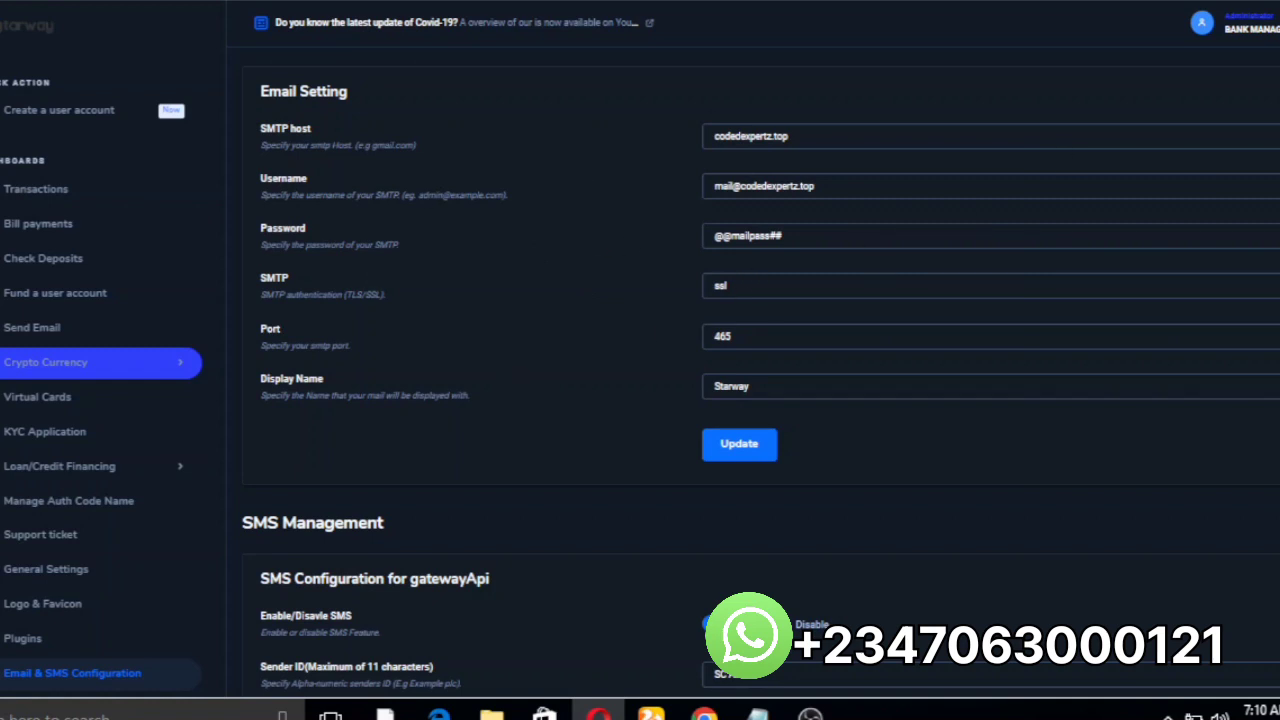
{"action": "scroll", "coordinate": [475, 399], "scroll_direction": "down", "scroll_amount": 4}
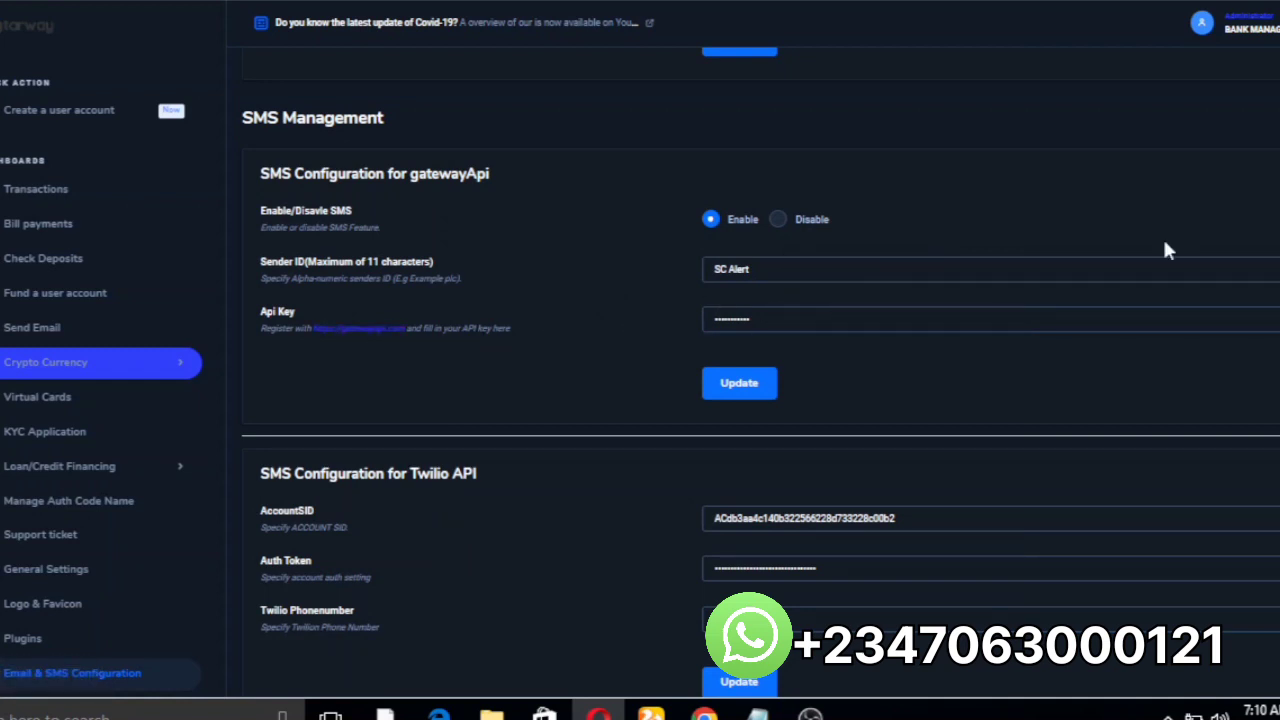
{"action": "scroll", "coordinate": [760, 400], "scroll_direction": "down", "scroll_amount": 1}
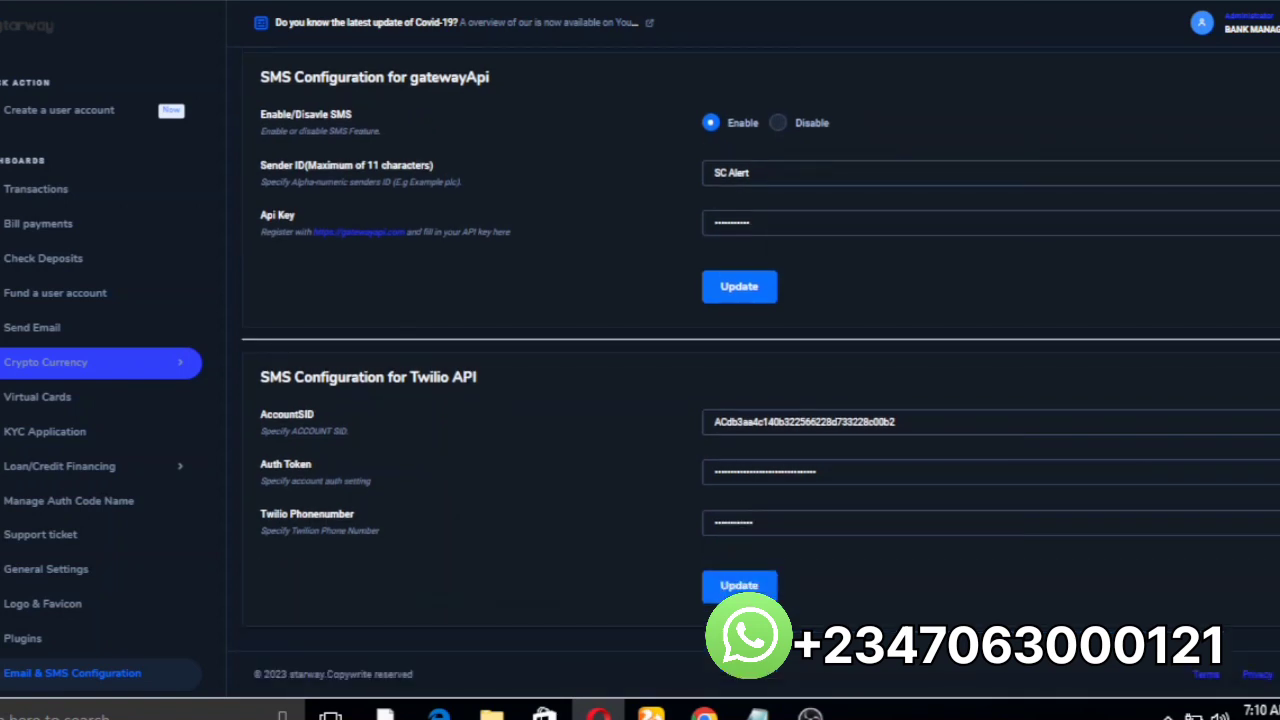
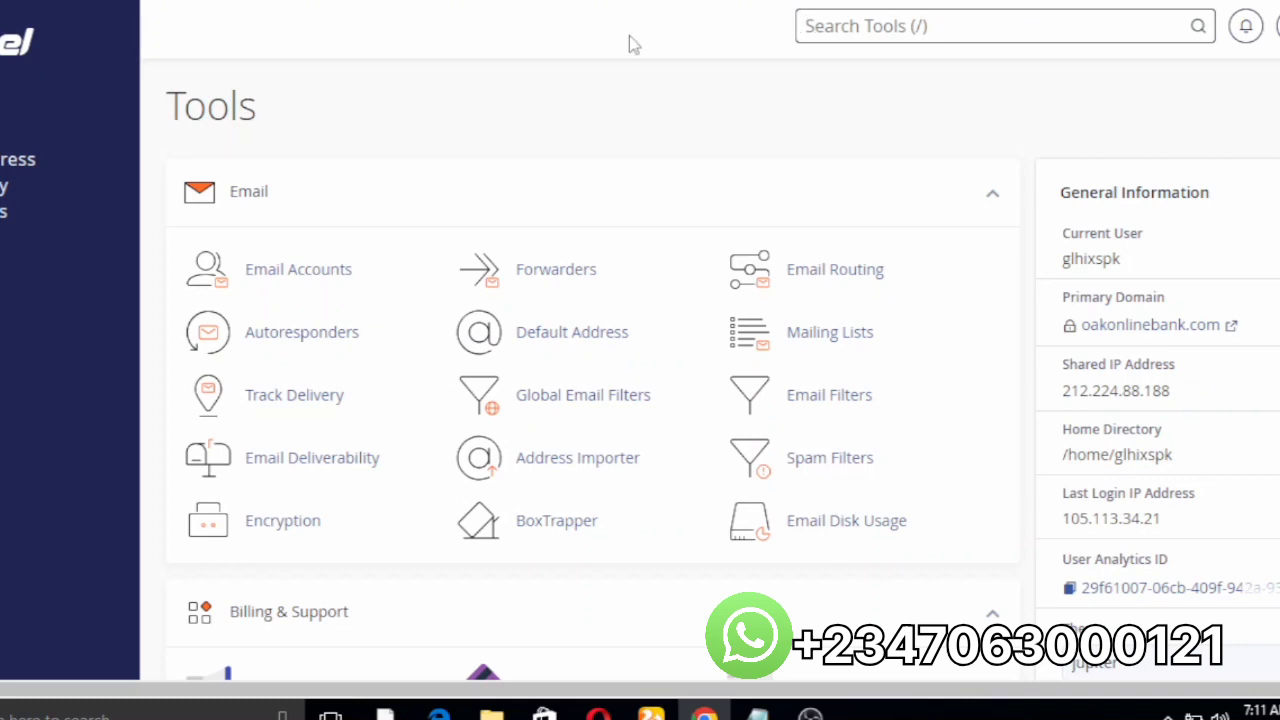
Step: Search the cPanel tools for "file" and launch File Manager from the results
{"action": "scroll", "coordinate": [1014, 100], "scroll_direction": "down", "scroll_amount": 4}
{"action": "scroll", "coordinate": [1014, 100], "scroll_direction": "up", "scroll_amount": 1}
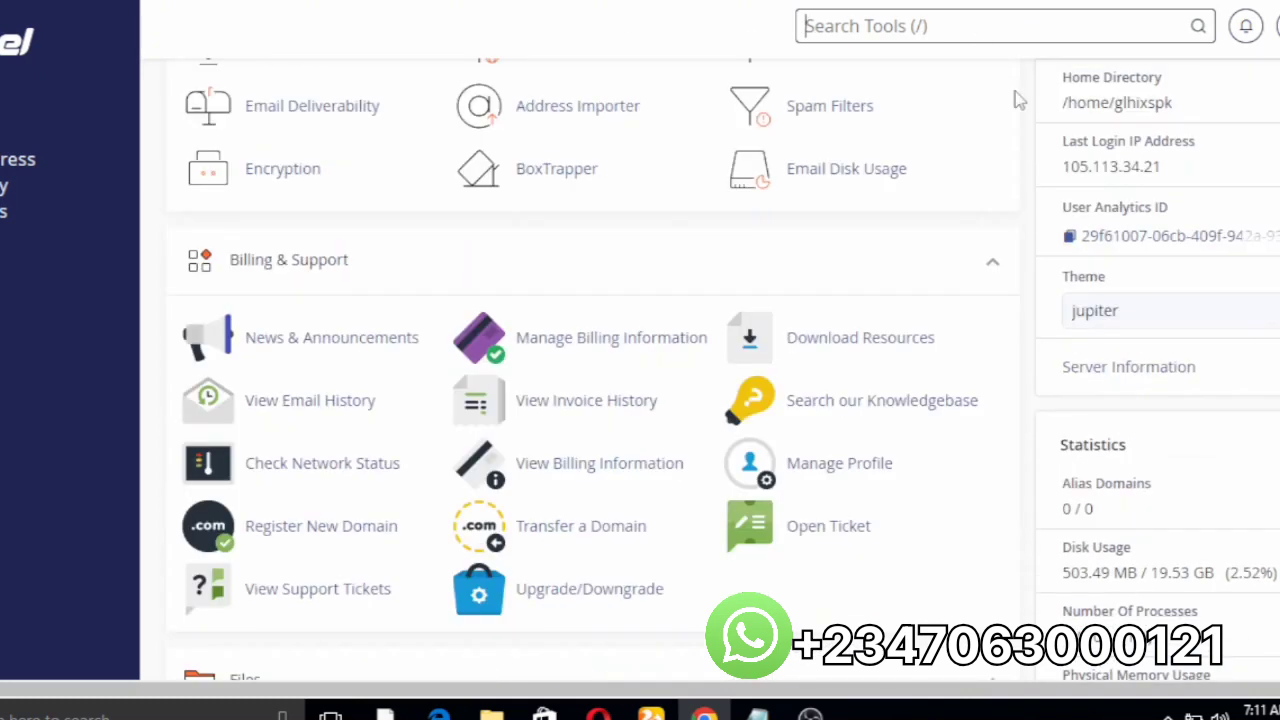
{"action": "type", "text": "file"}
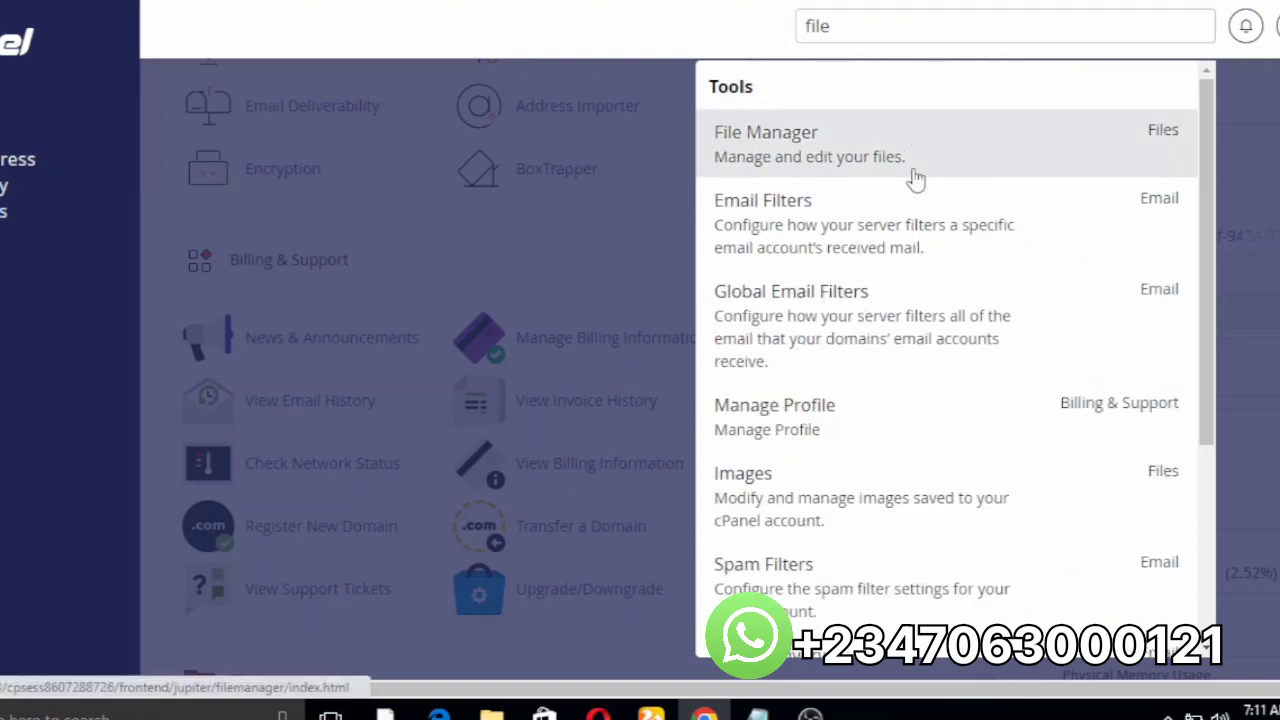
{"action": "left_click", "coordinate": [912, 177]}
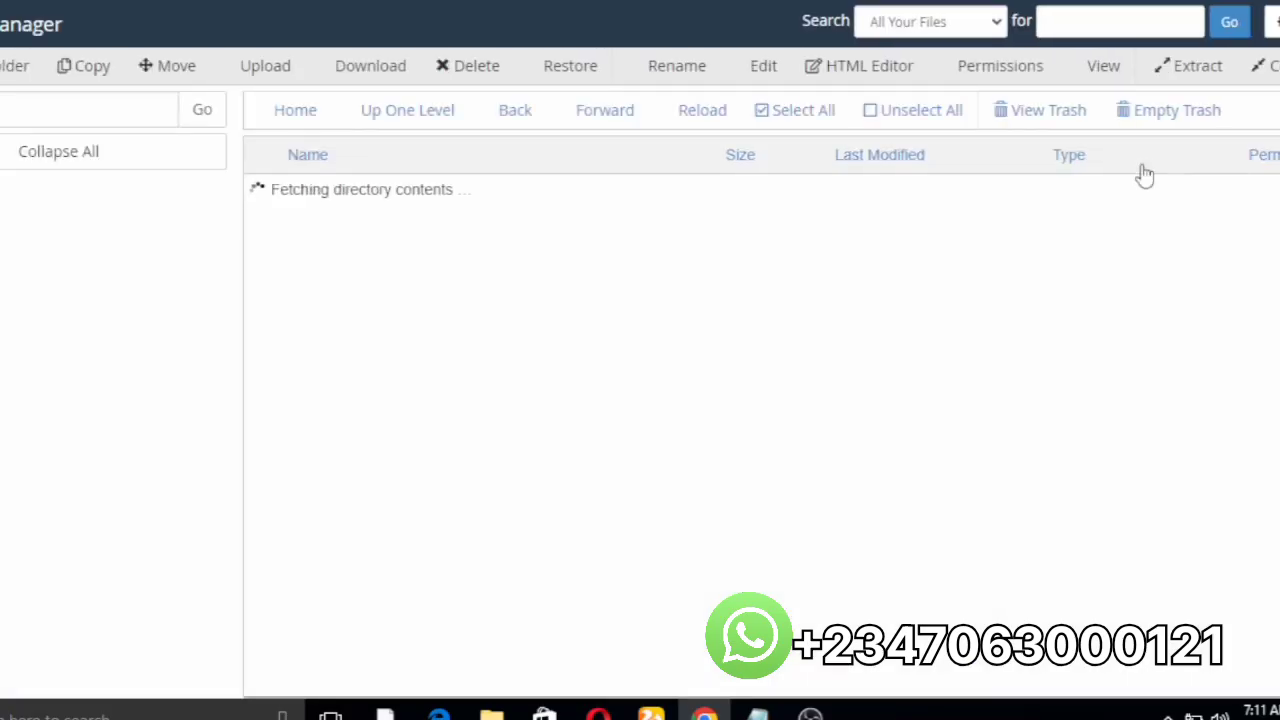
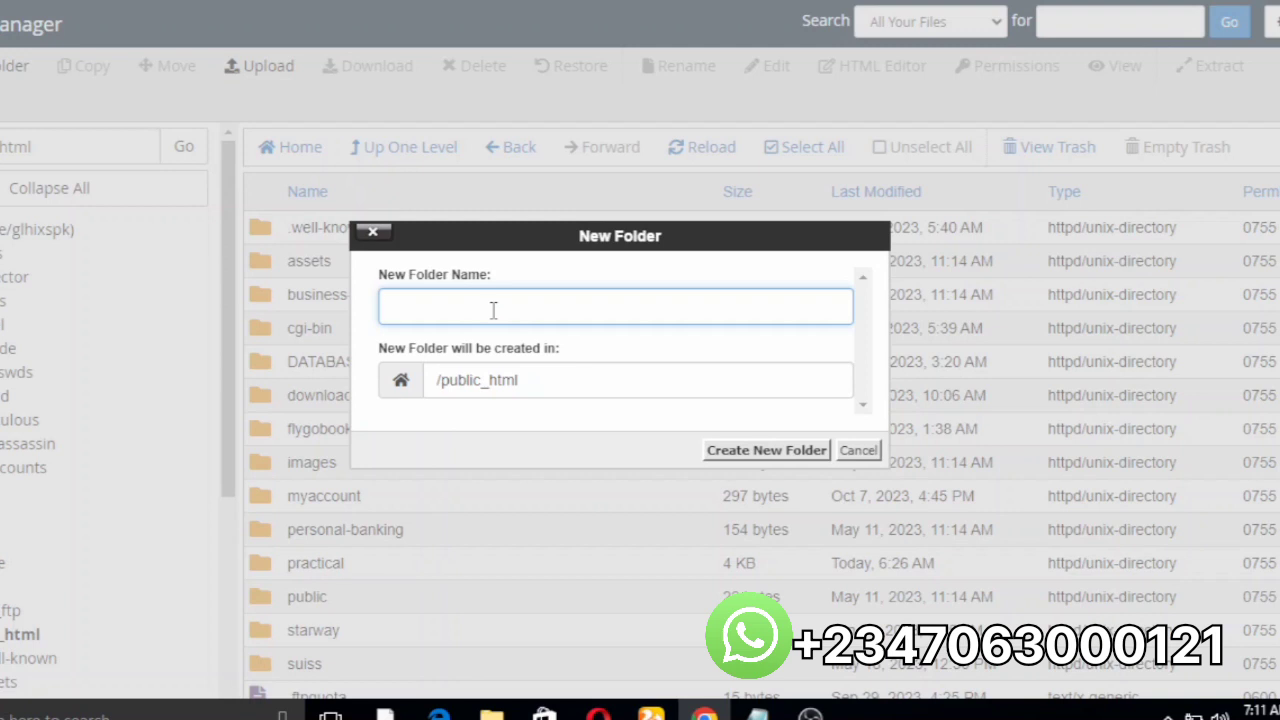
Step: Name the new folder 'bankland' and create it in public_html
{"action": "type", "text": "b"}
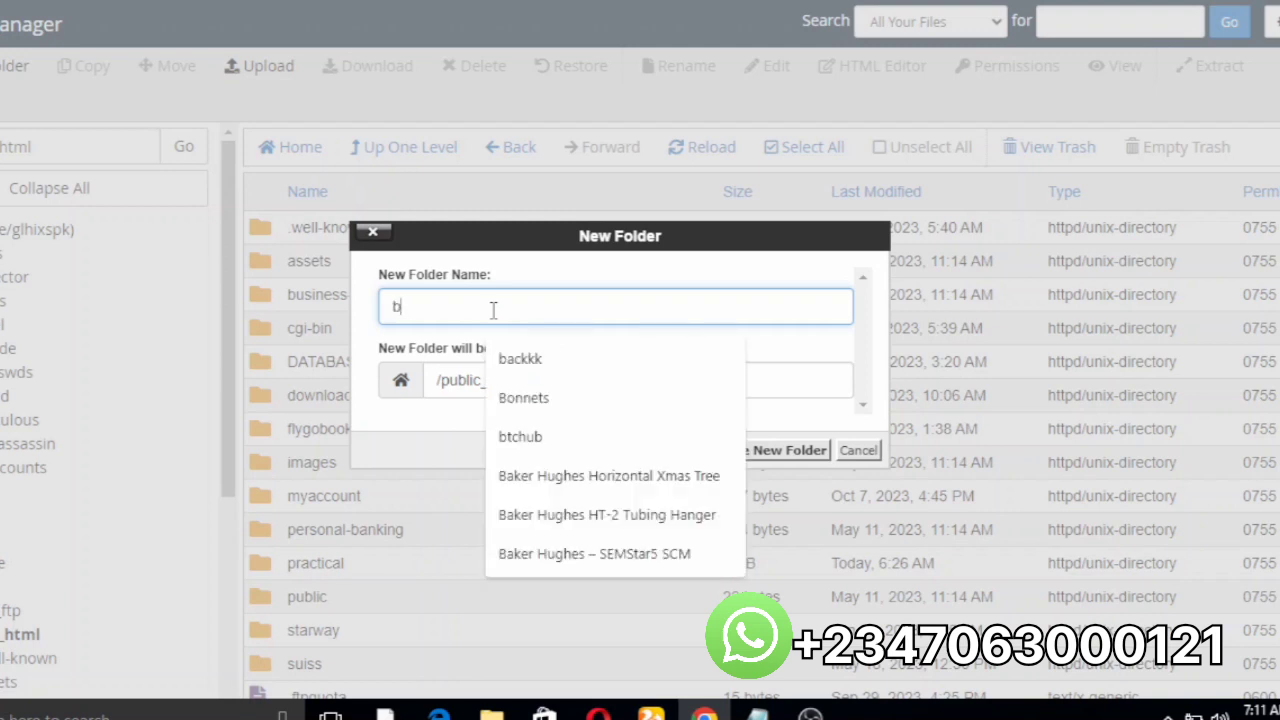
{"action": "type", "text": "ank"}
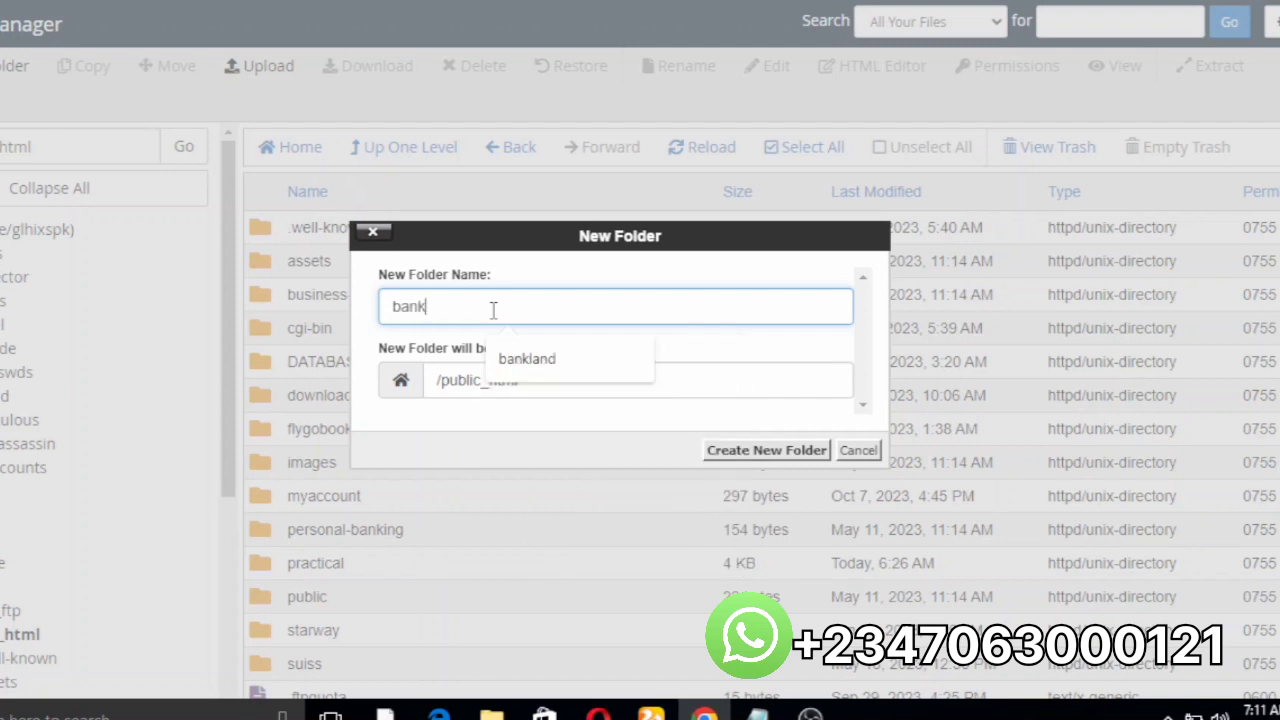
{"action": "type", "text": "land"}
{"action": "left_click", "coordinate": [716, 452]}
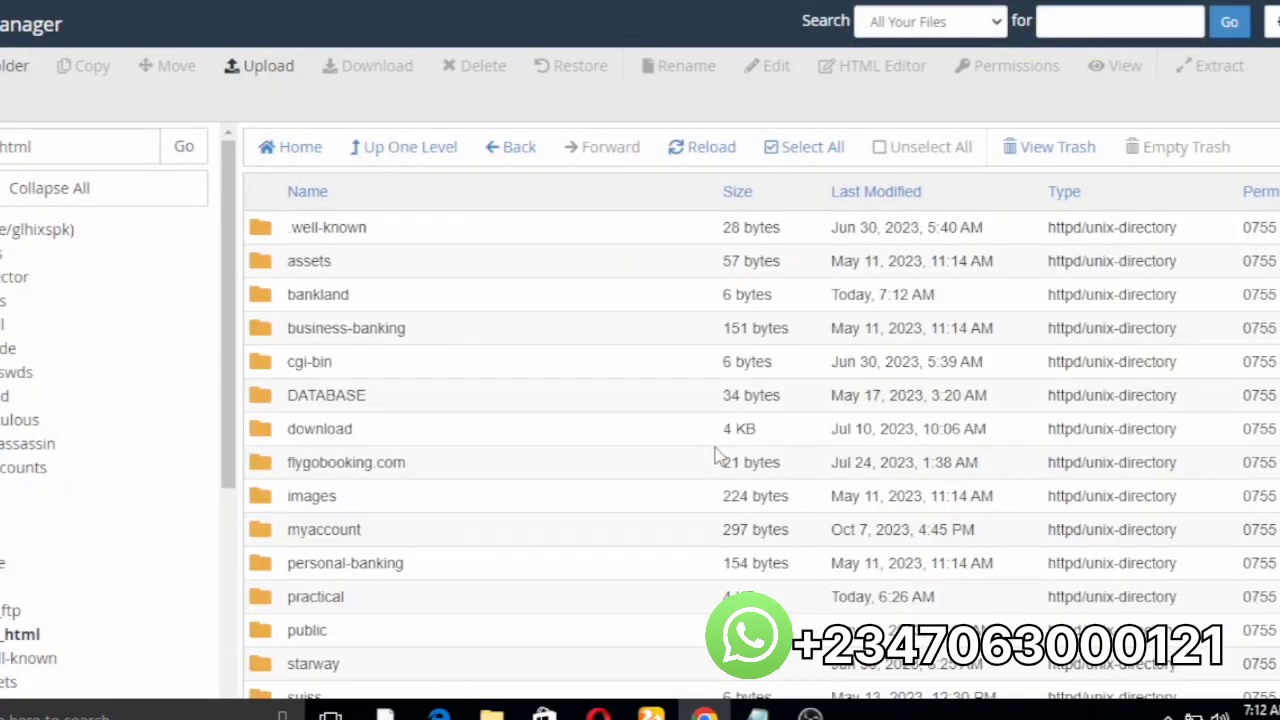
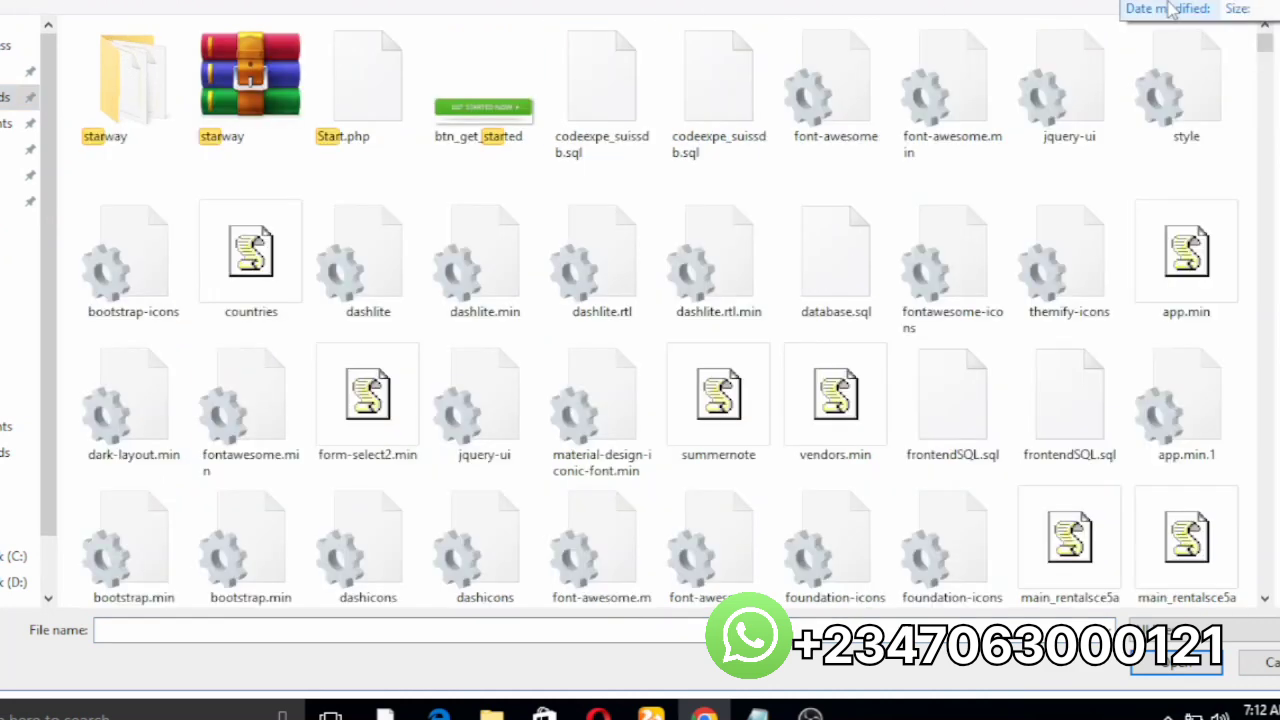
Step: Choose the starway archive (74.66 MB) and upload it to public_html/bankland
{"action": "left_click", "coordinate": [250, 100]}
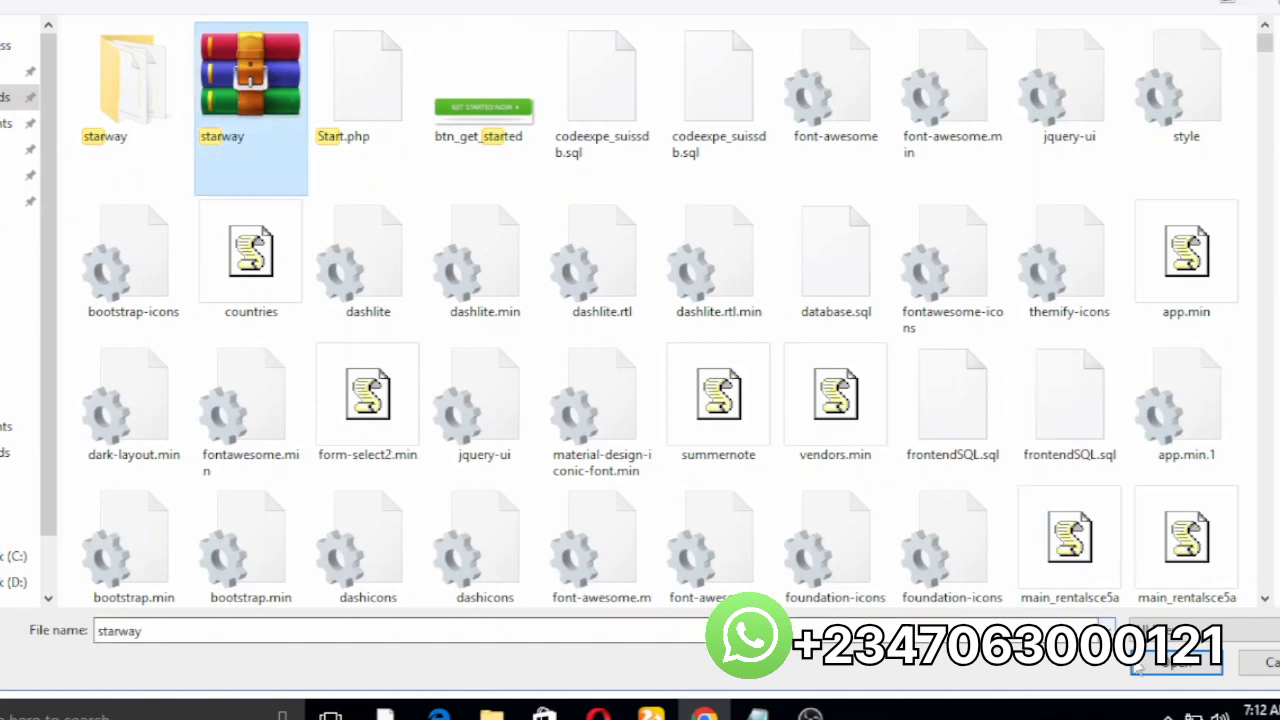
{"action": "left_click", "coordinate": [1185, 678]}
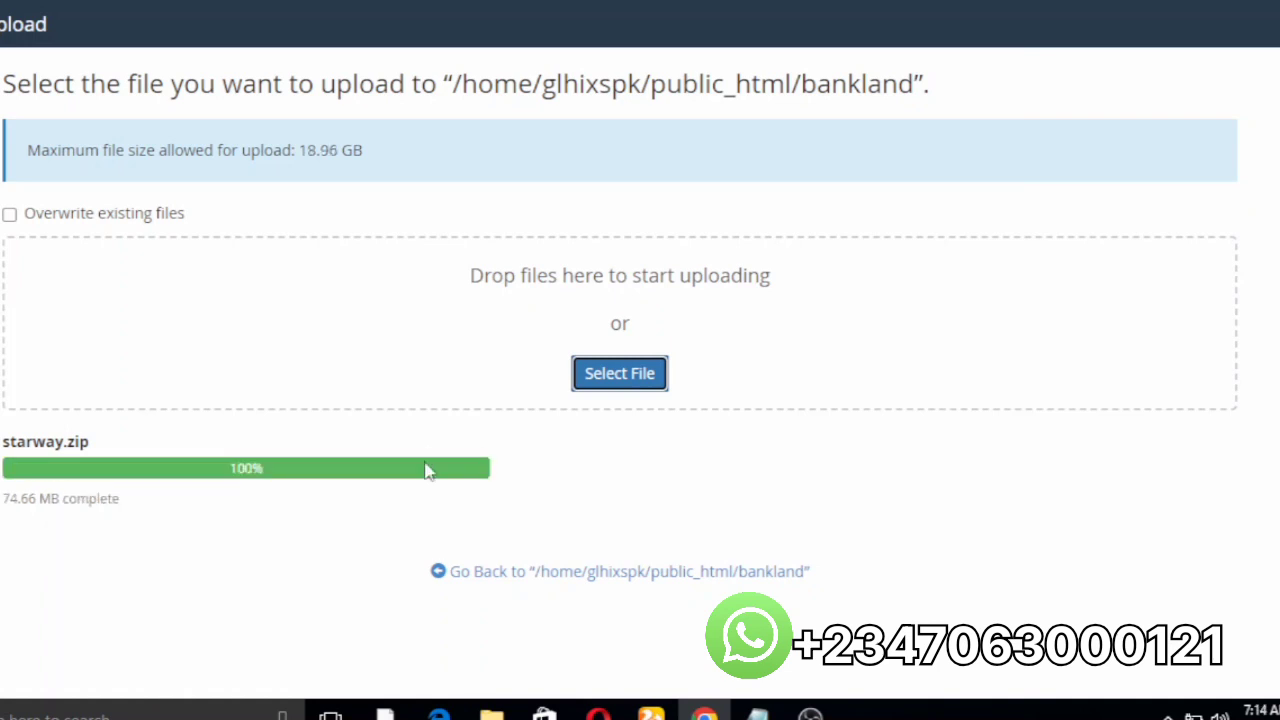
Step: Leave the finished upload page for the bankland folder listing, now showing starway.zip
{"action": "left_click", "coordinate": [479, 479]}
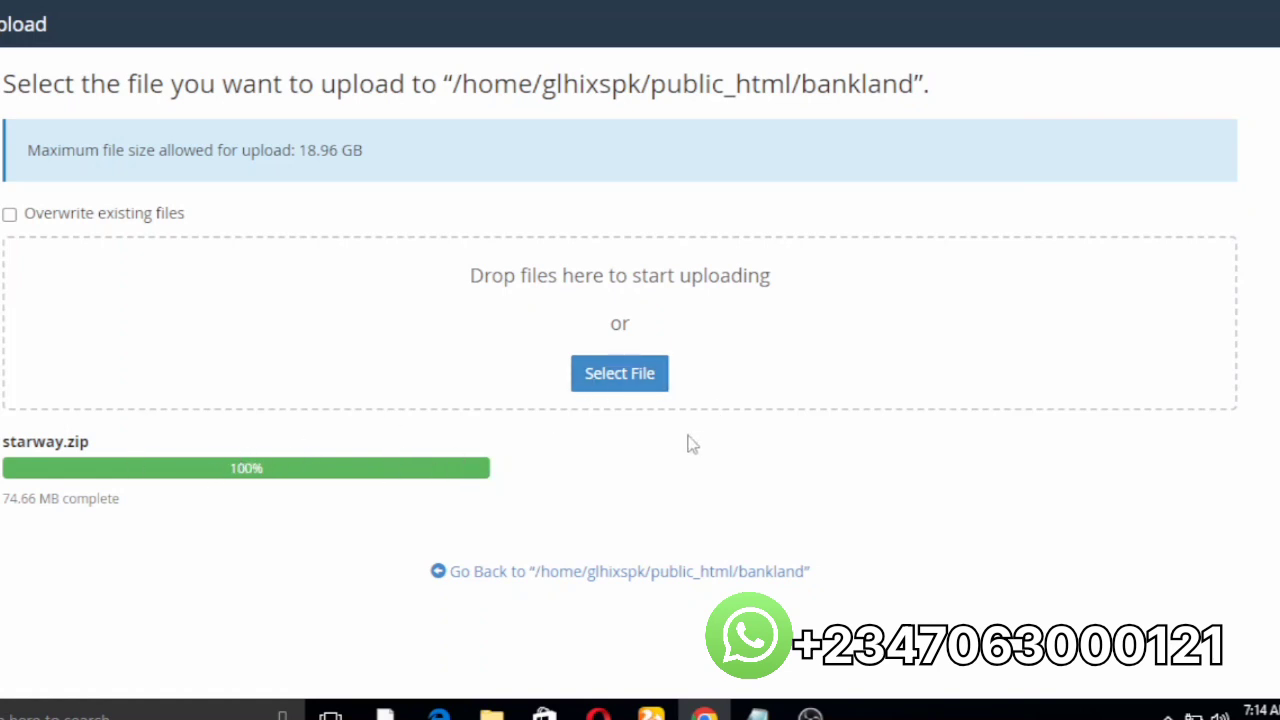
{"action": "left_click", "coordinate": [516, 572]}
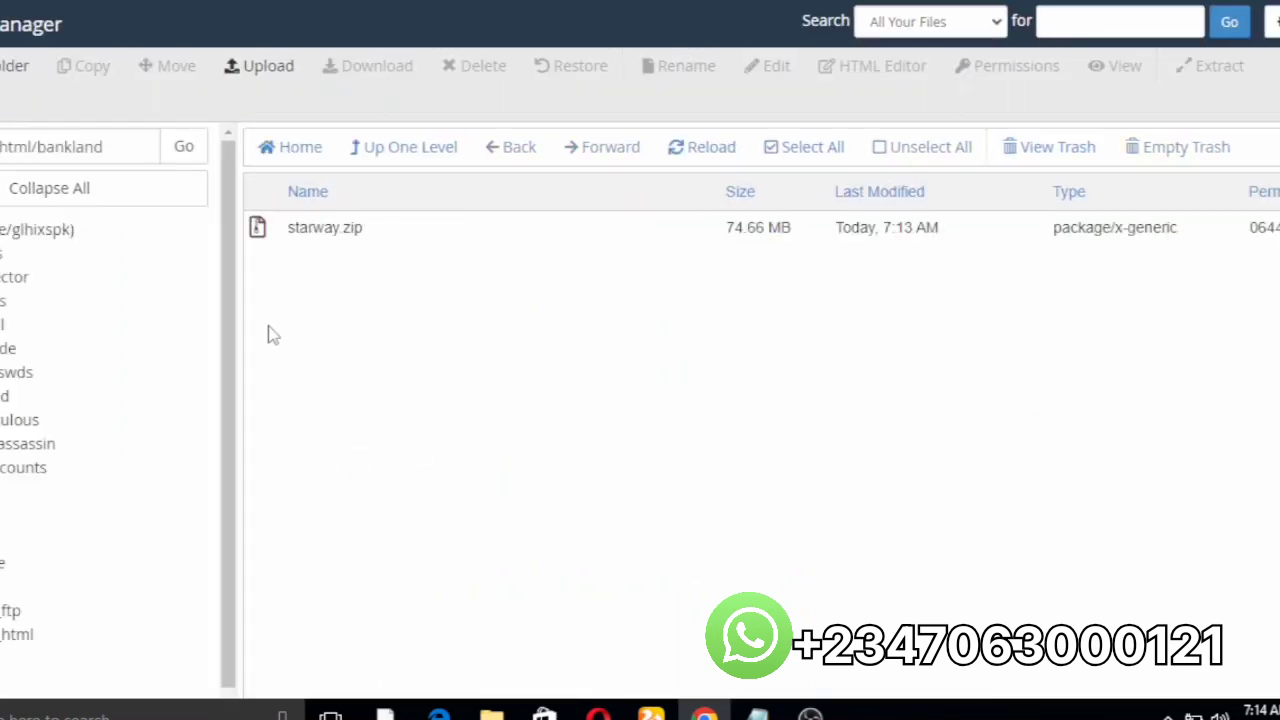
Step: Extract starway.zip into /public_html/bankland, then refresh the listing to show the new starway folder
{"action": "left_click", "coordinate": [316, 233]}
{"action": "right_click", "coordinate": [317, 235]}
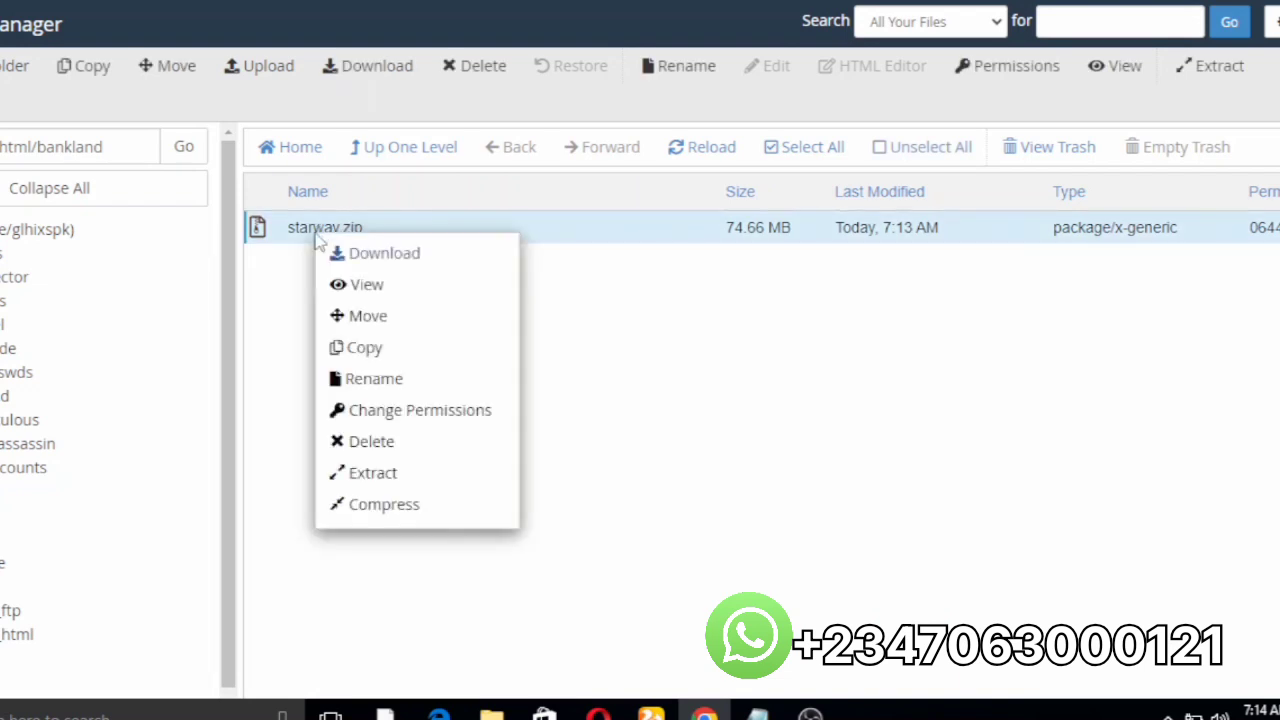
{"action": "left_click", "coordinate": [401, 472]}
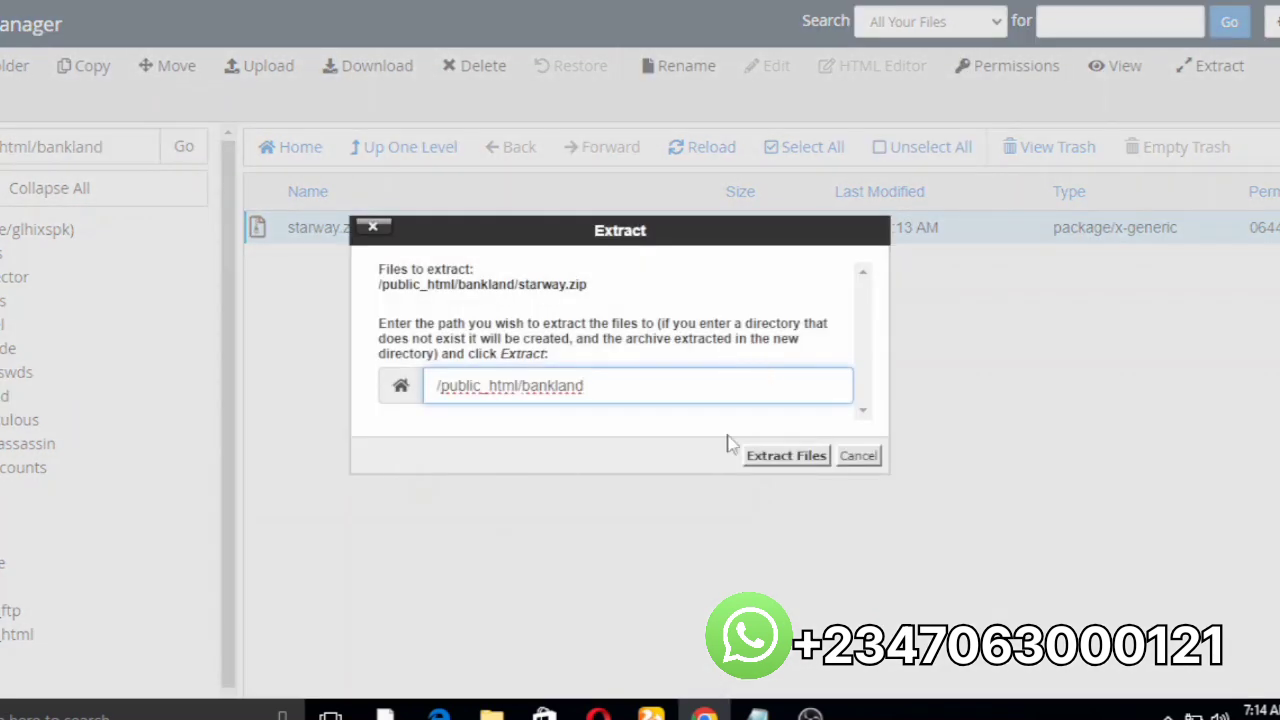
{"action": "left_click", "coordinate": [771, 458]}
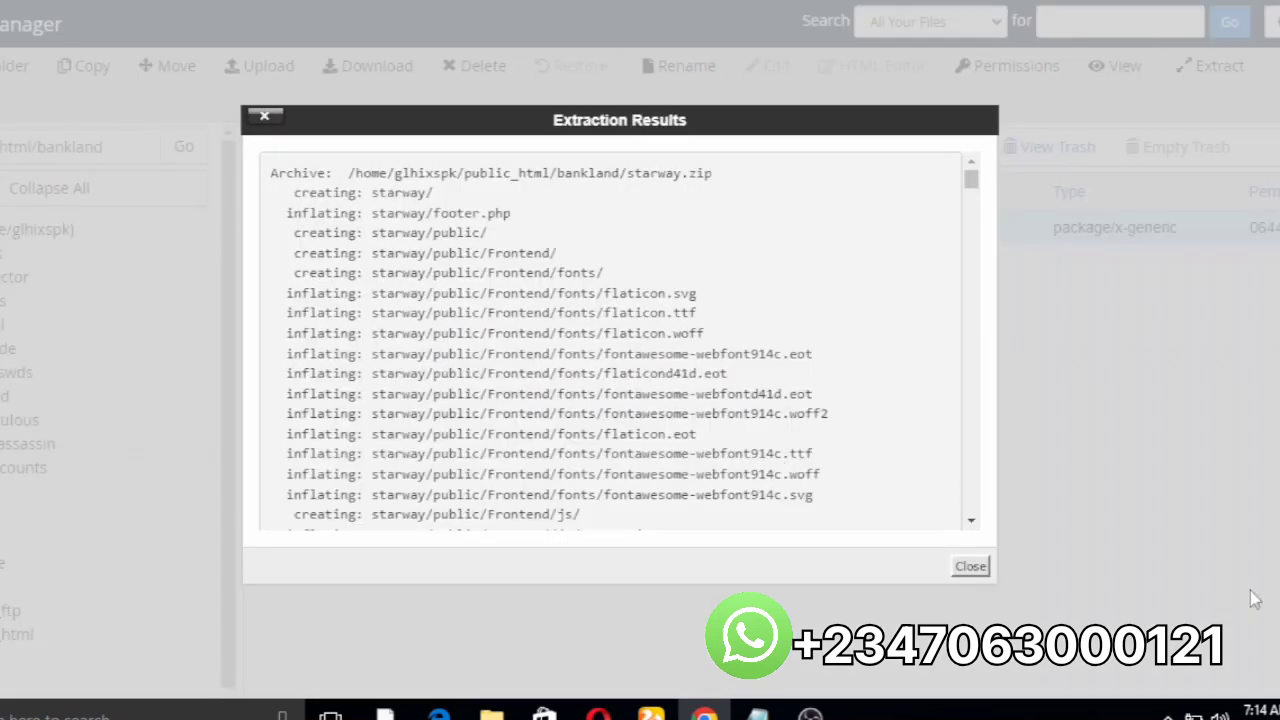
{"action": "left_click", "coordinate": [962, 567]}
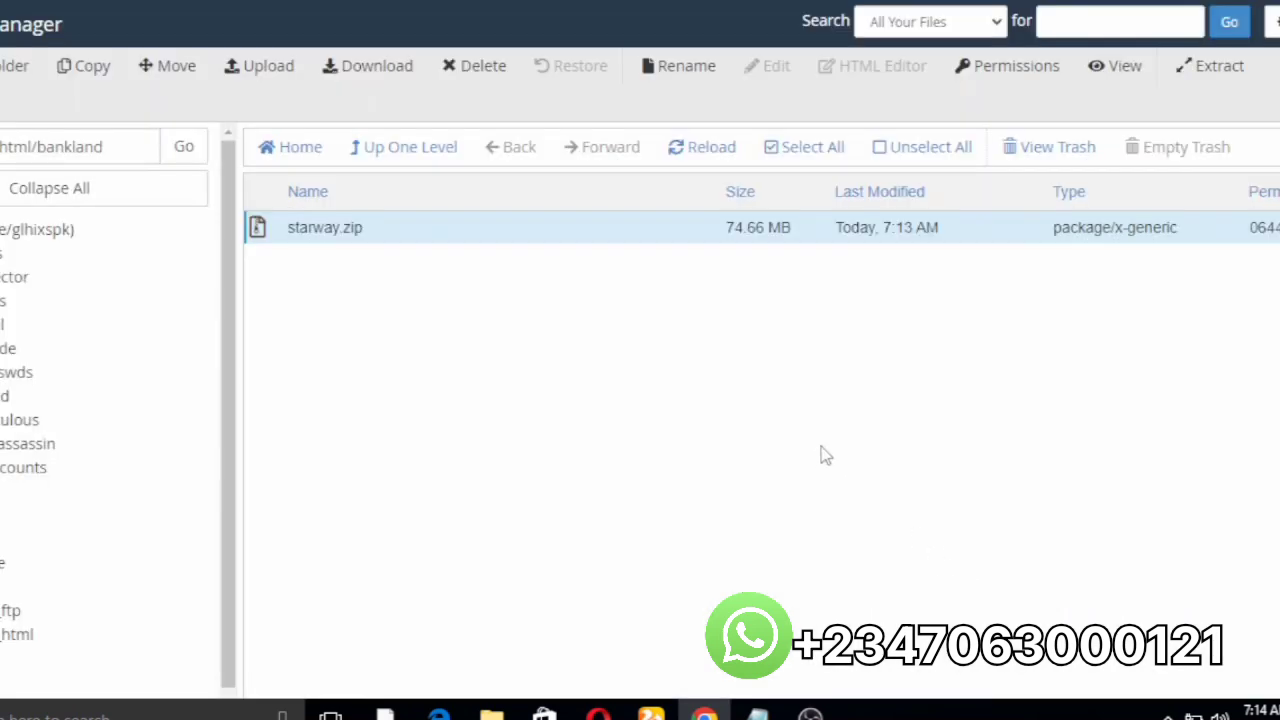
{"action": "left_click", "coordinate": [712, 158]}
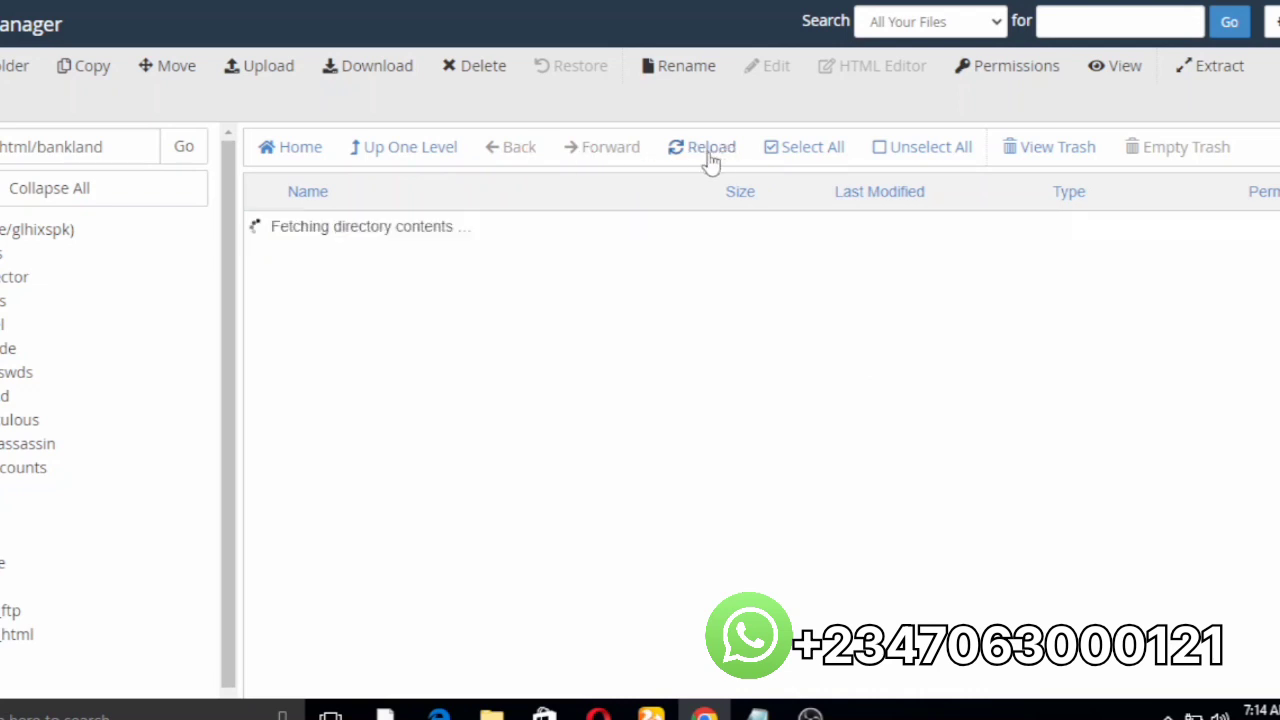
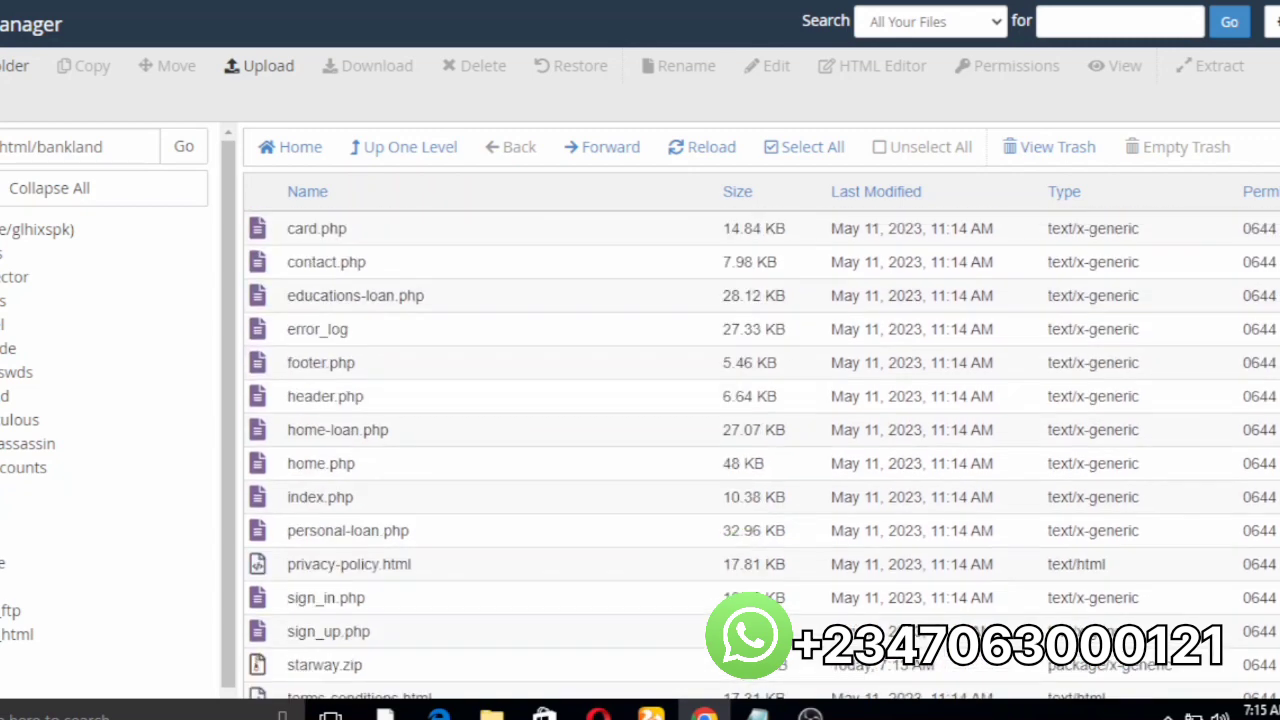
Step: Go up from bankland to public_html to list the site folders
{"action": "left_click", "coordinate": [18, 638]}
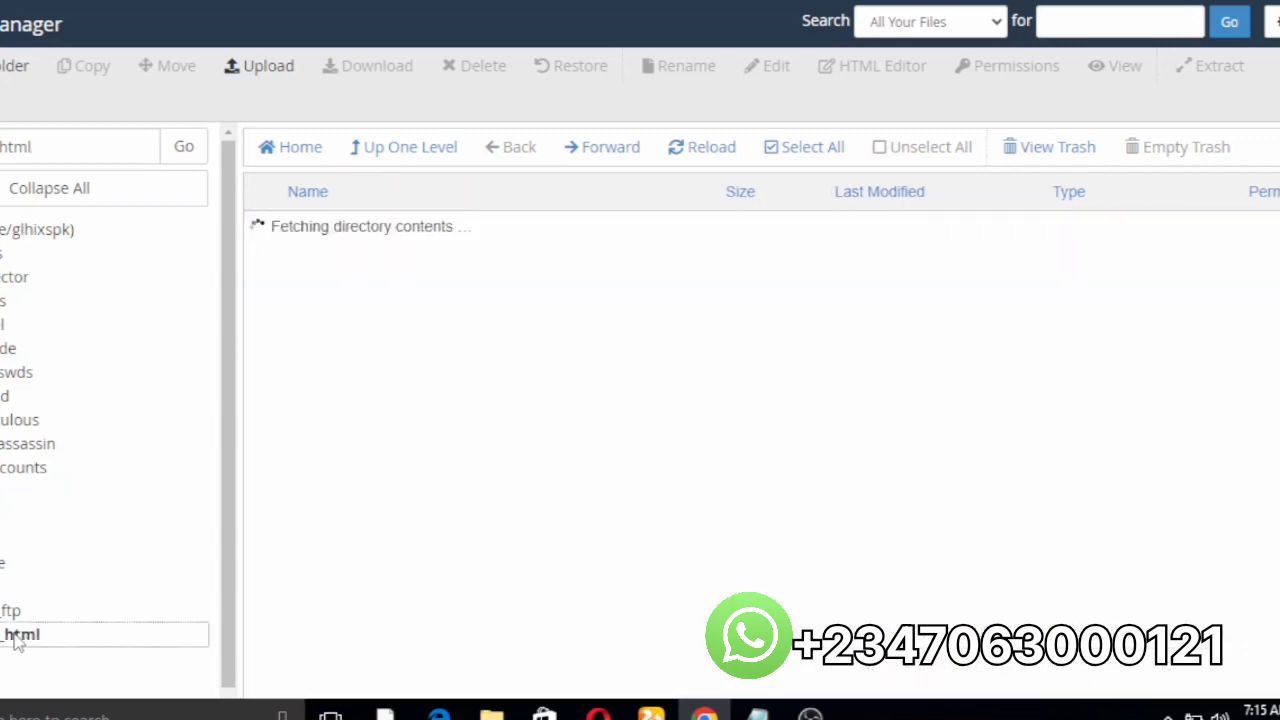
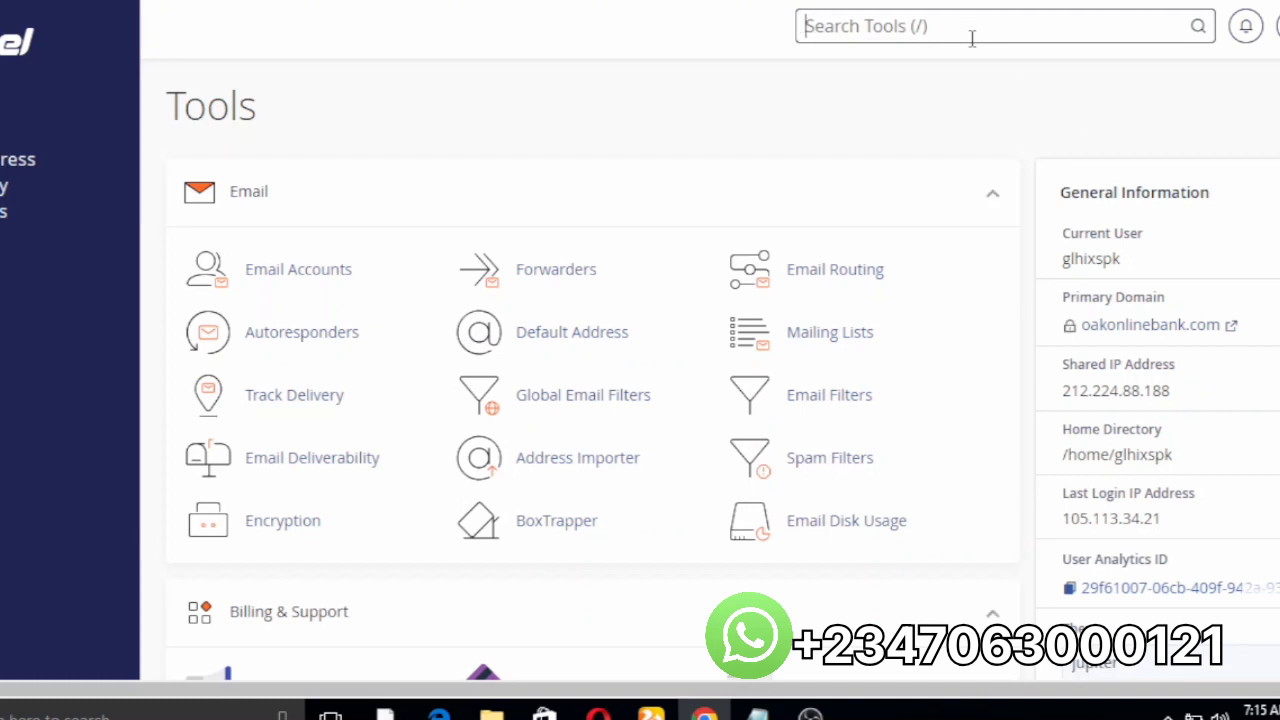
Step: Find the MySQL Database Wizard through a 'wiz' tool search and open it
{"action": "type", "text": "p"}
{"action": "key", "text": "BackSpace"}
{"action": "type", "text": "w"}
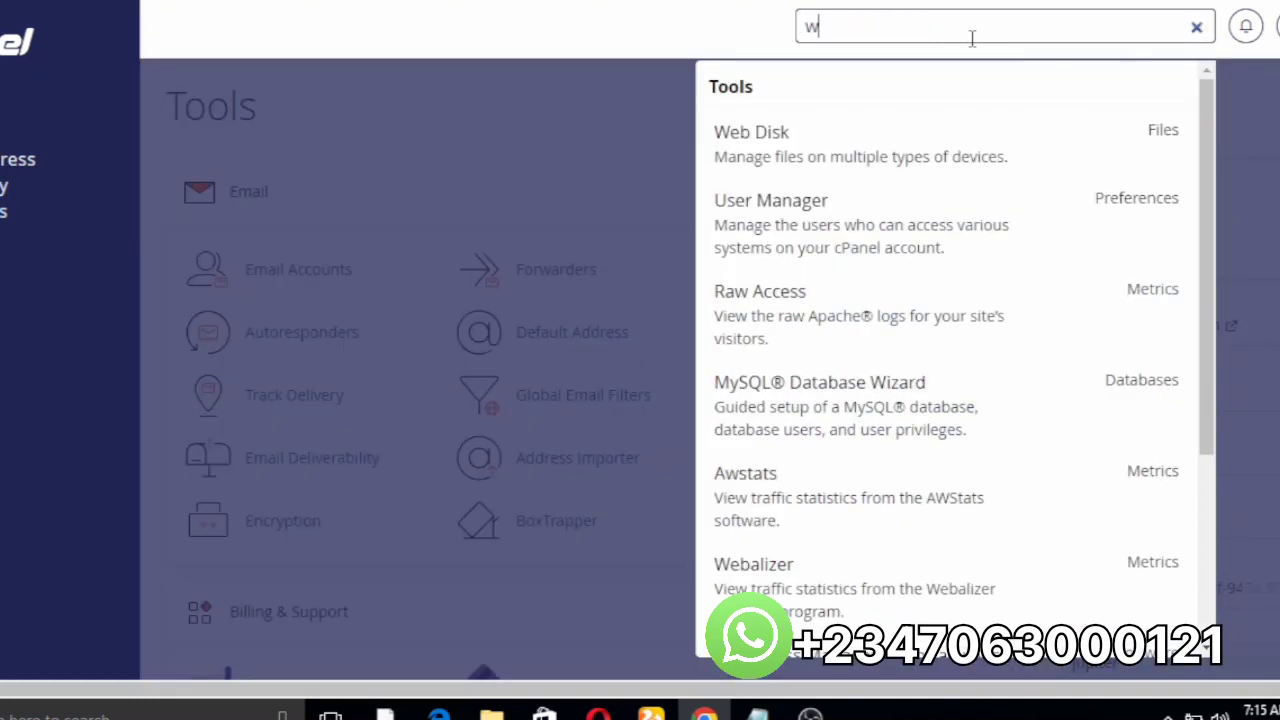
{"action": "type", "text": "iz"}
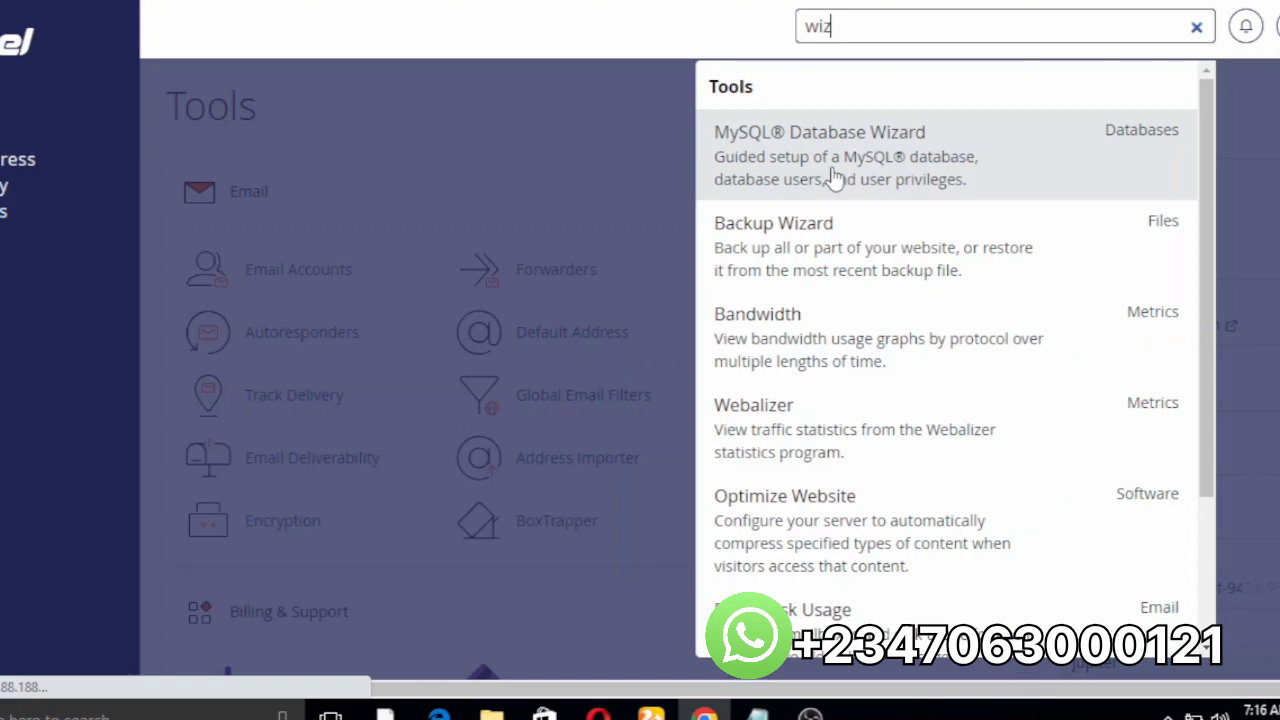
{"action": "left_click", "coordinate": [834, 176]}
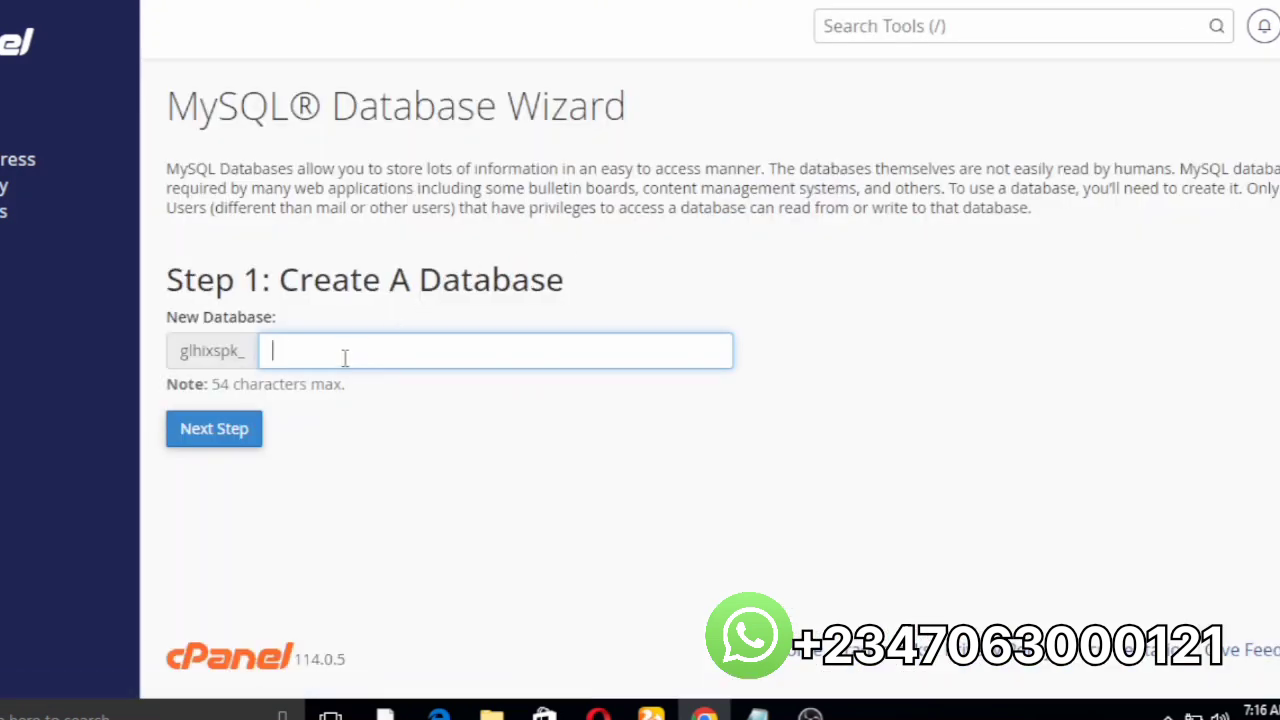
Step: Create the new database named 'bankdb' and continue to the next wizard step
{"action": "type", "text": "ban"}
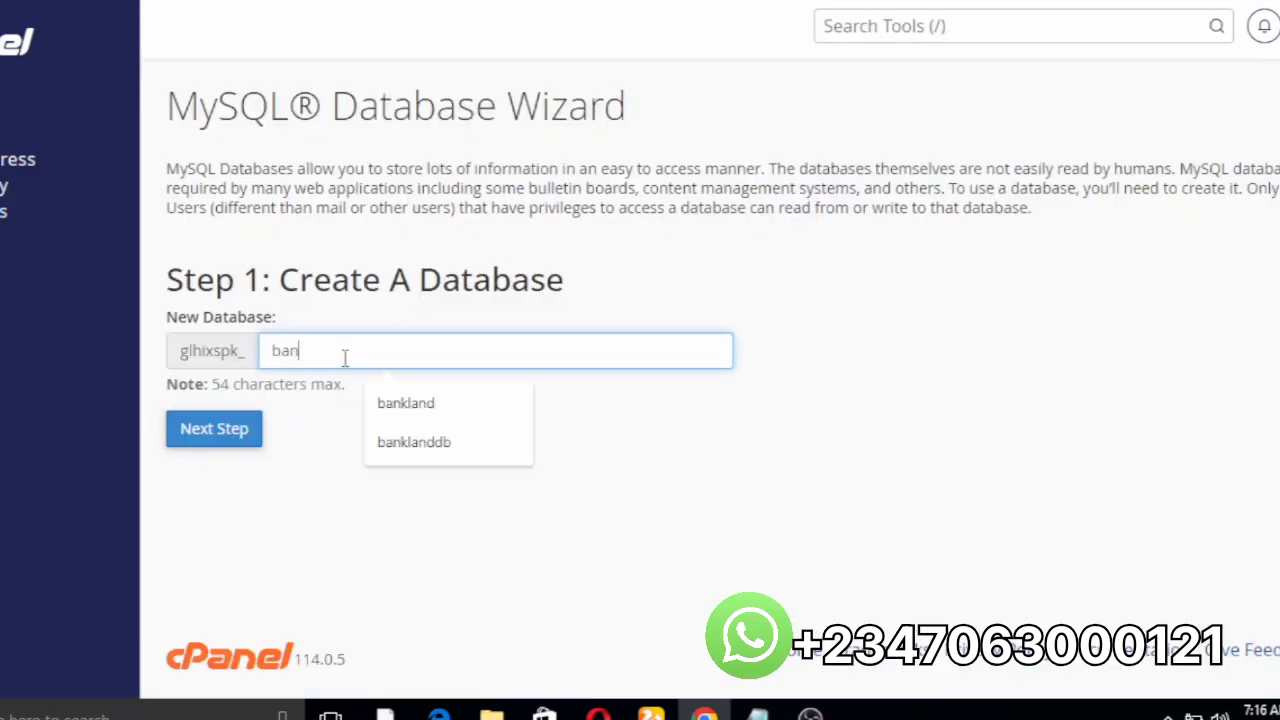
{"action": "type", "text": "d"}
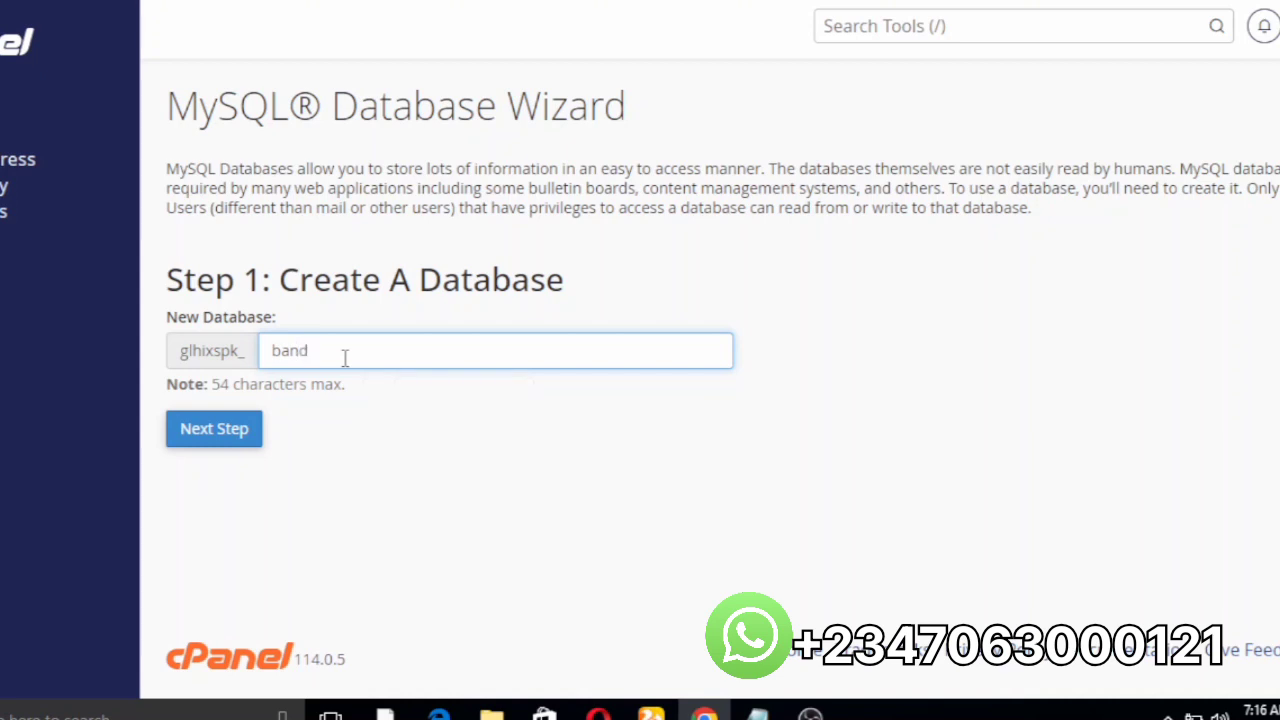
{"action": "key", "text": "BackSpace"}
{"action": "type", "text": "kdb"}
{"action": "left_click", "coordinate": [250, 432]}
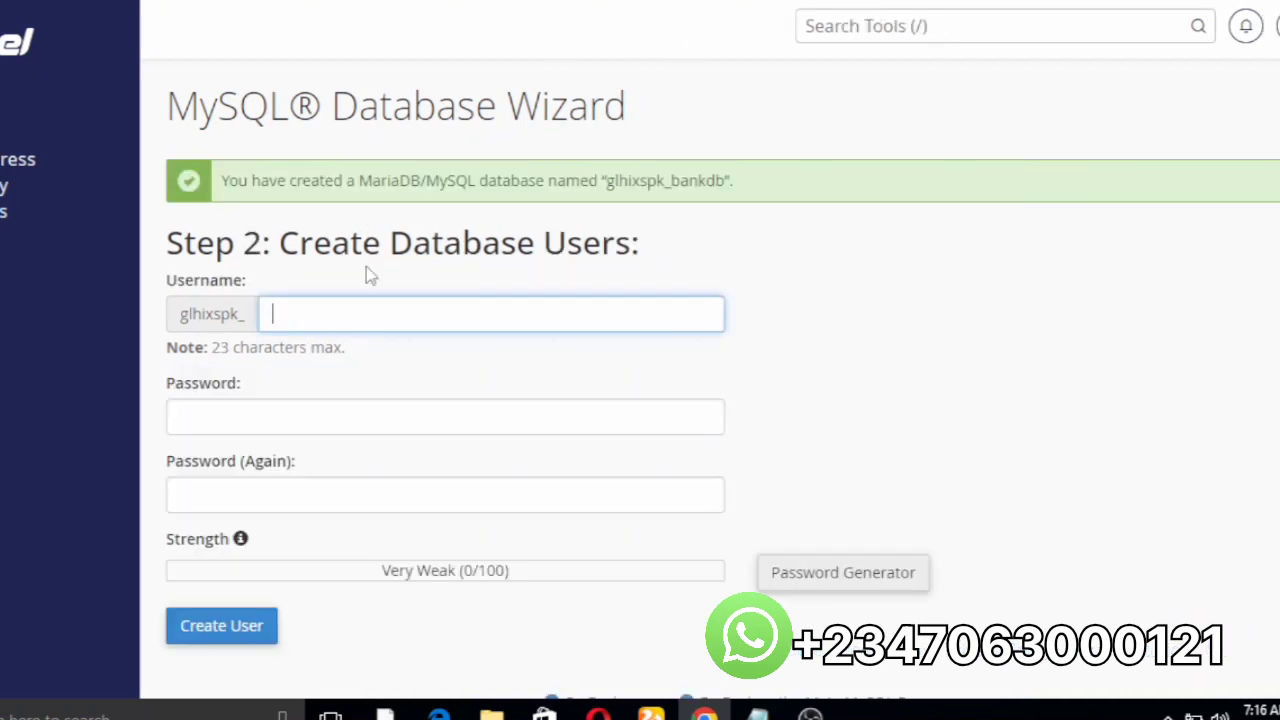
Step: Enter 'bankuser' as the new database username
{"action": "left_click", "coordinate": [342, 307]}
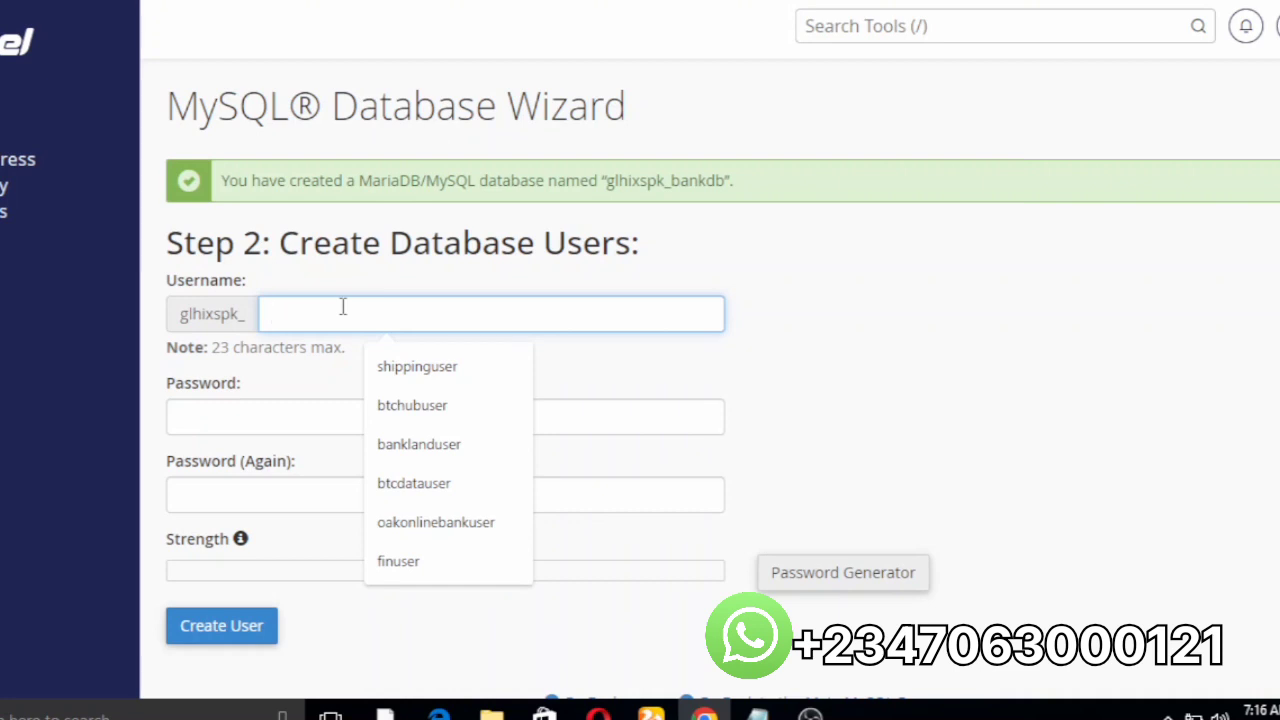
{"action": "type", "text": "ban"}
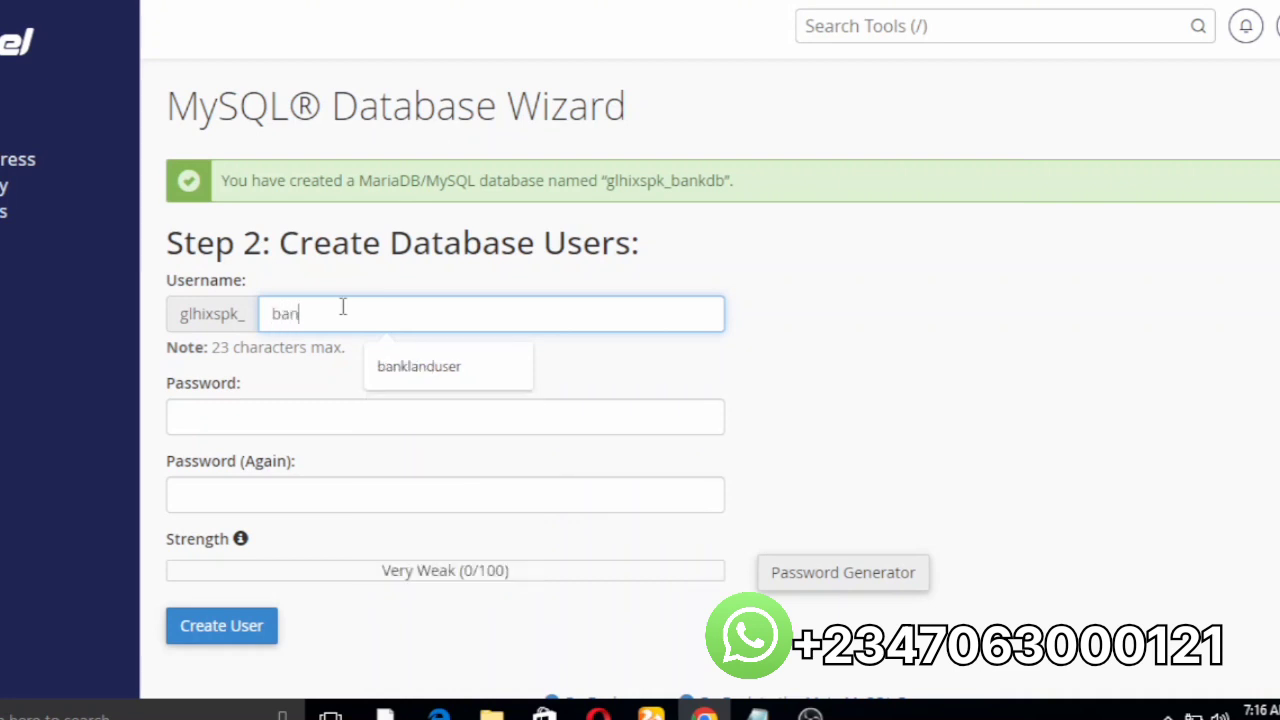
{"action": "type", "text": "kuser"}
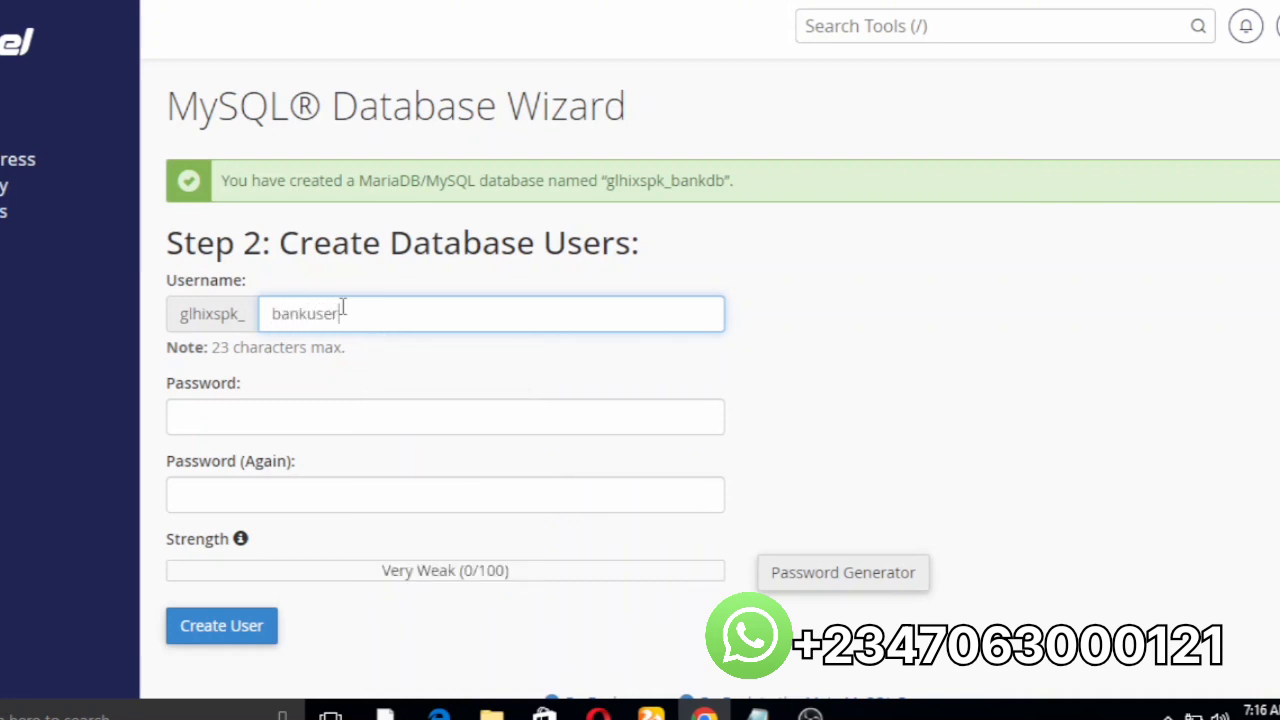
{"action": "left_click", "coordinate": [297, 400]}
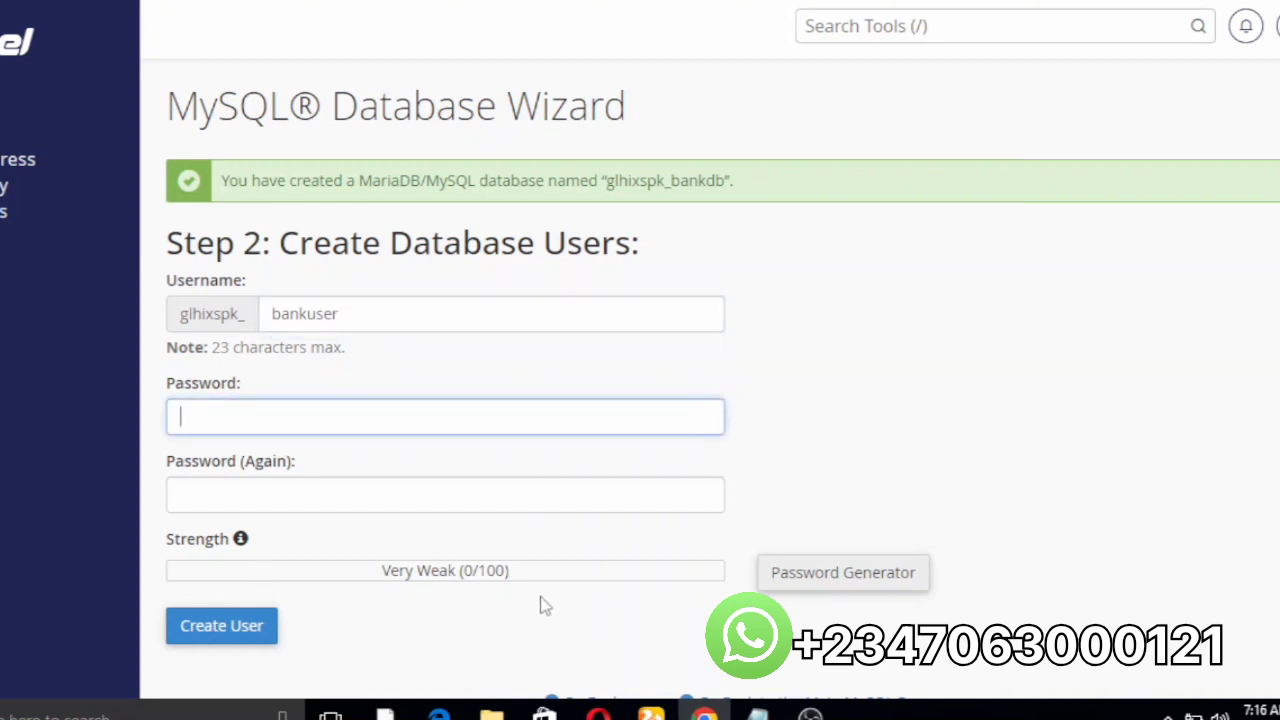
Step: Generate random passwords in the Password Generator until you have a satisfactory one
{"action": "left_click", "coordinate": [836, 591]}
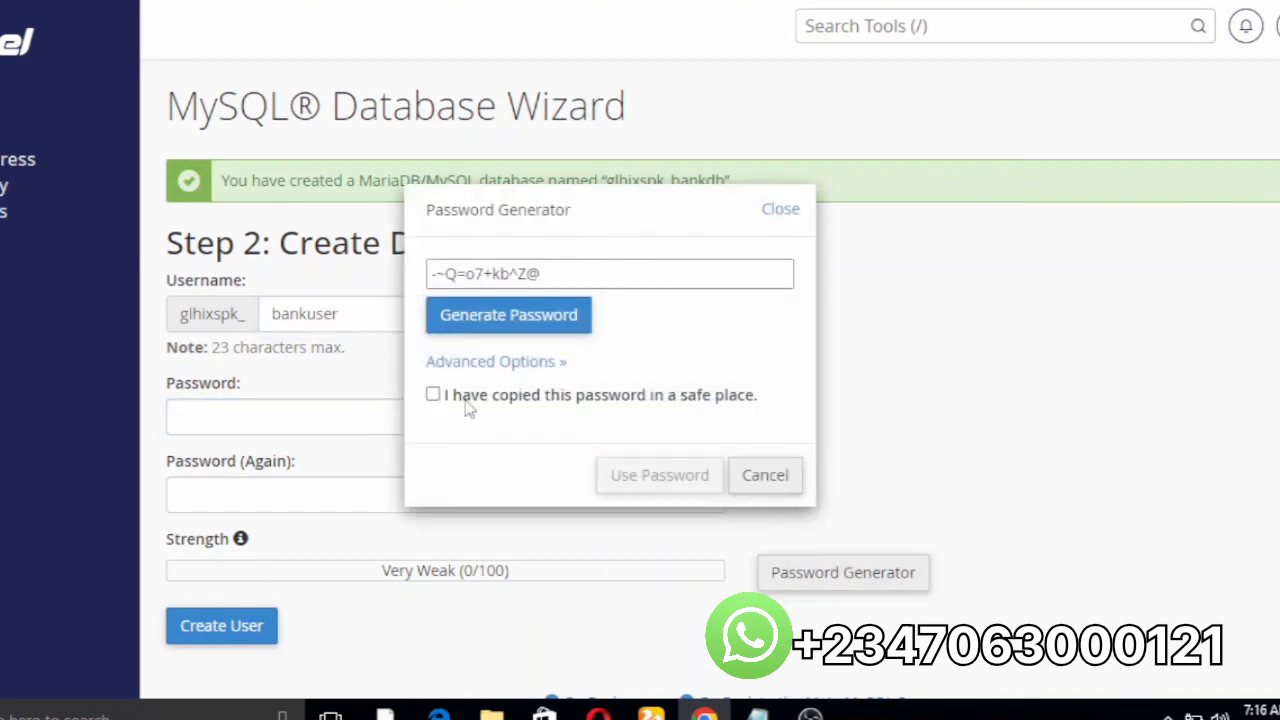
{"action": "left_click", "coordinate": [451, 331]}
{"action": "left_click", "coordinate": [452, 330]}
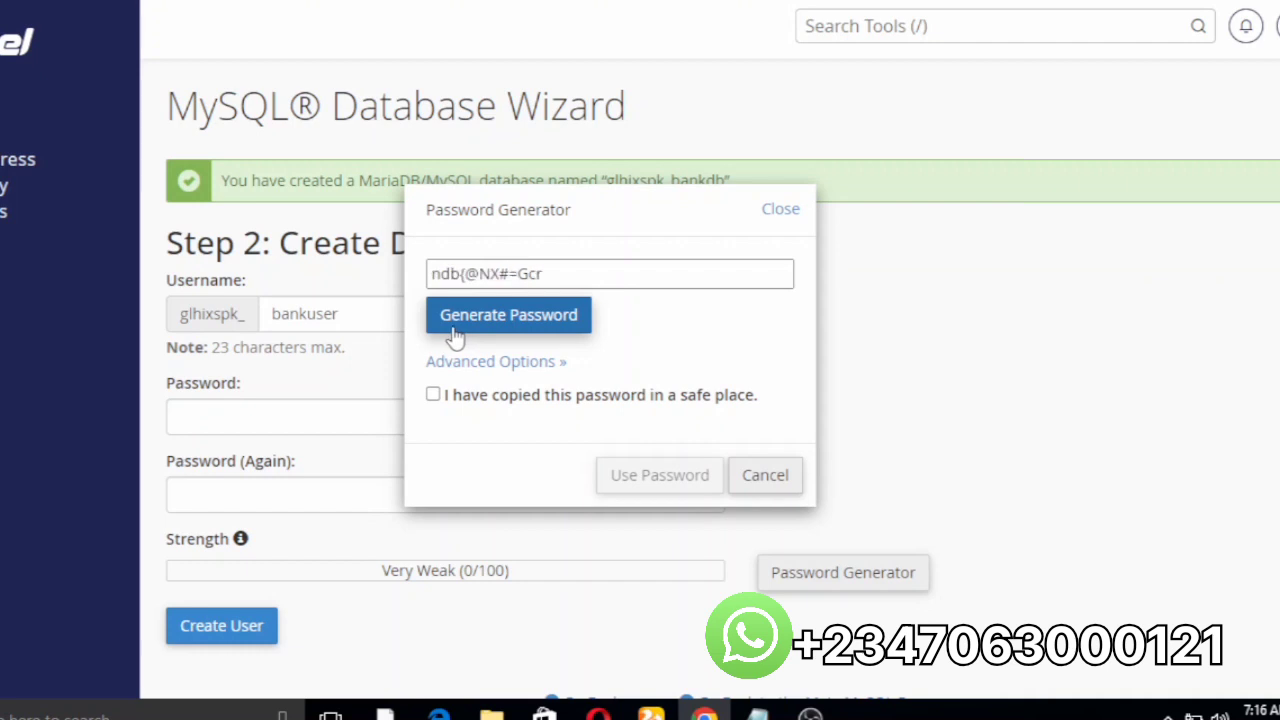
{"action": "left_click", "coordinate": [451, 331]}
{"action": "left_click", "coordinate": [452, 330]}
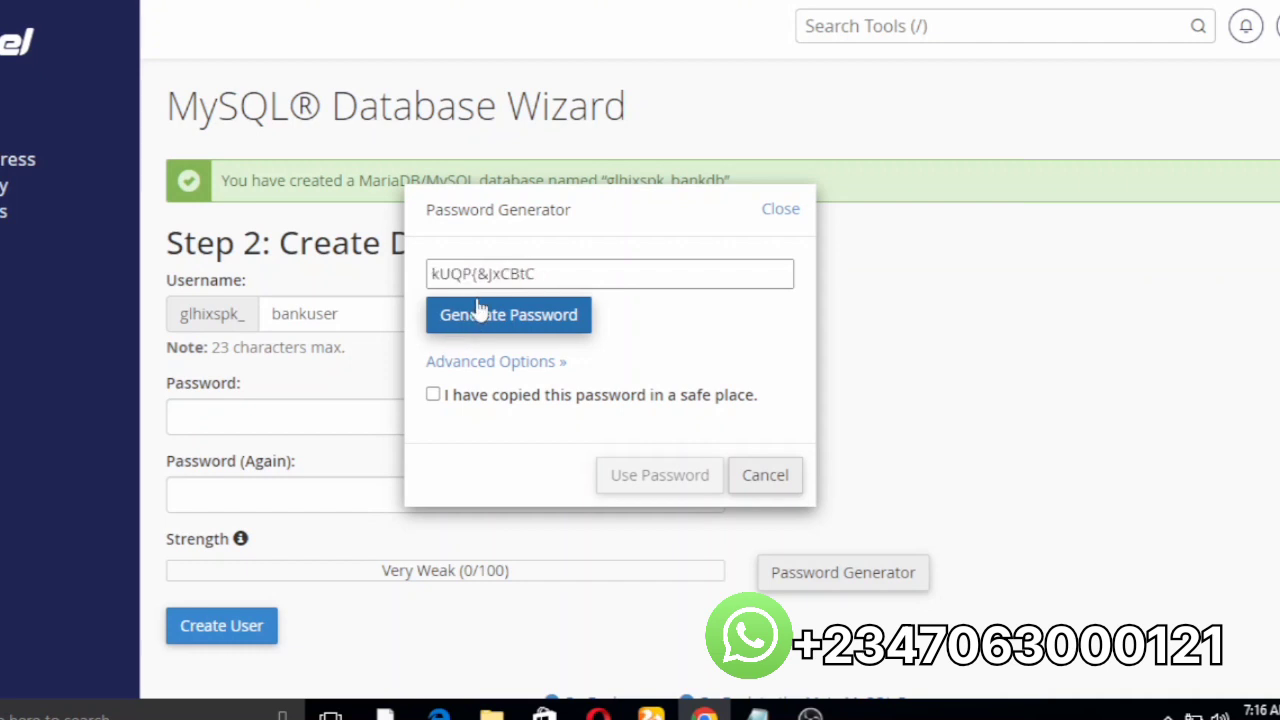
{"action": "left_click", "coordinate": [478, 313]}
{"action": "left_click", "coordinate": [478, 313]}
{"action": "left_click", "coordinate": [478, 313]}
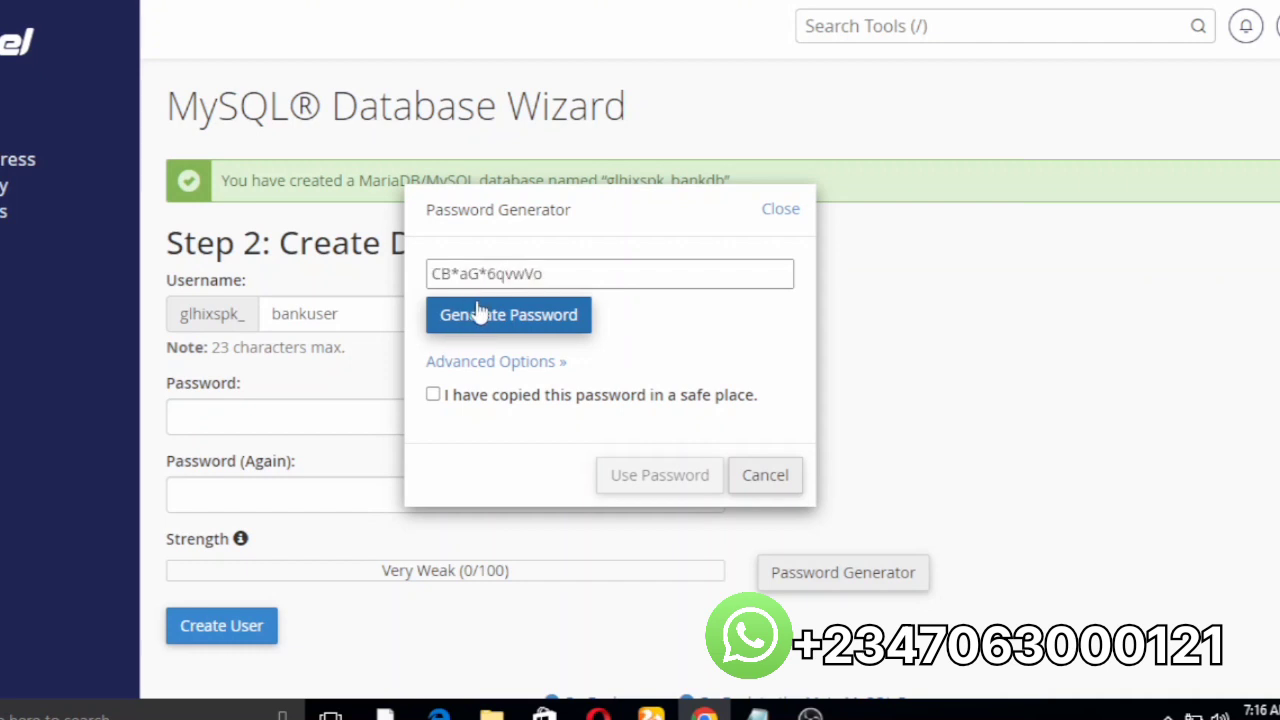
{"action": "left_click", "coordinate": [478, 313]}
{"action": "left_click", "coordinate": [478, 313]}
{"action": "left_click", "coordinate": [478, 313]}
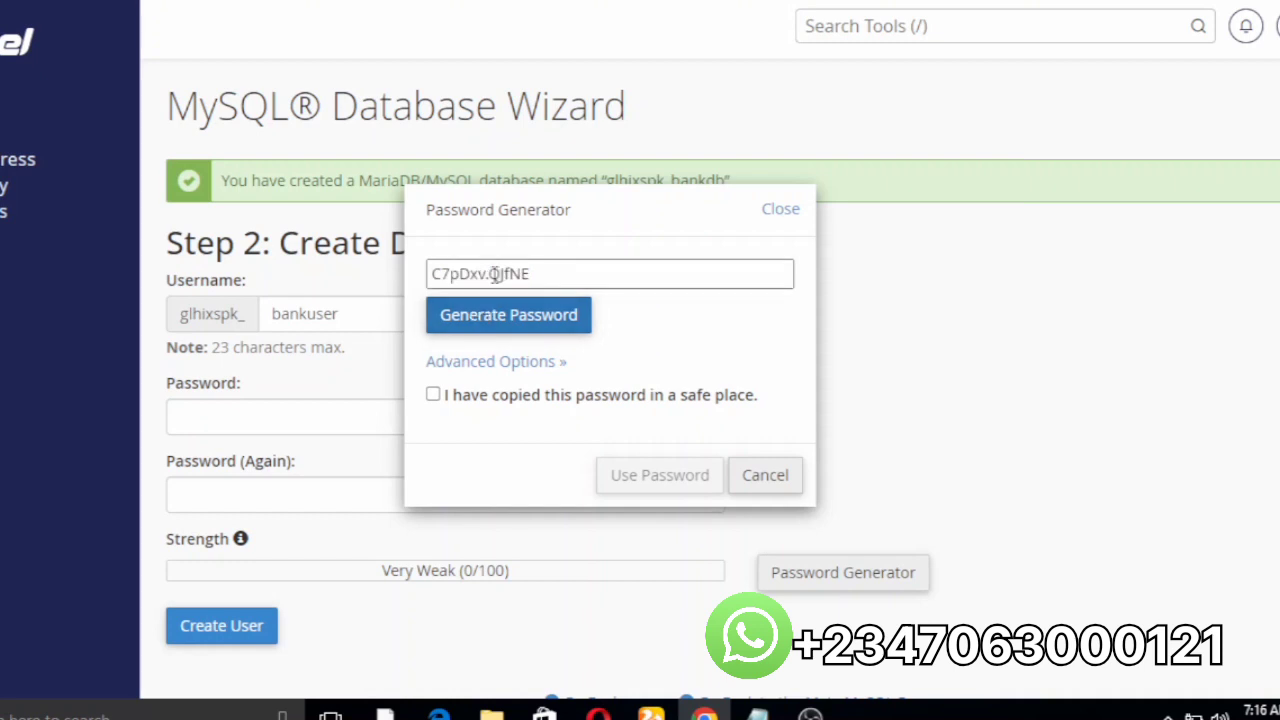
Step: Remove the period from the generated password, tick 'I have copied this password', and select it
{"action": "left_click", "coordinate": [490, 285]}
{"action": "left_click", "coordinate": [490, 285]}
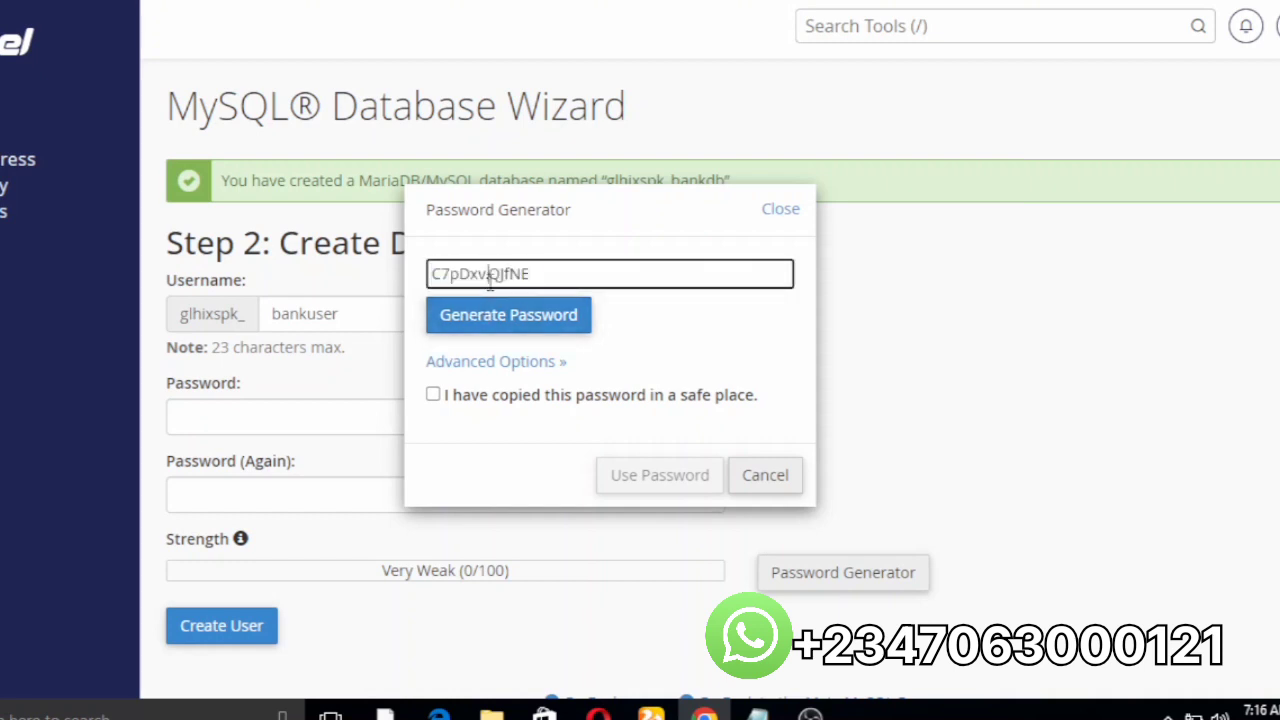
{"action": "key", "text": "Delete"}
{"action": "left_click", "coordinate": [433, 396]}
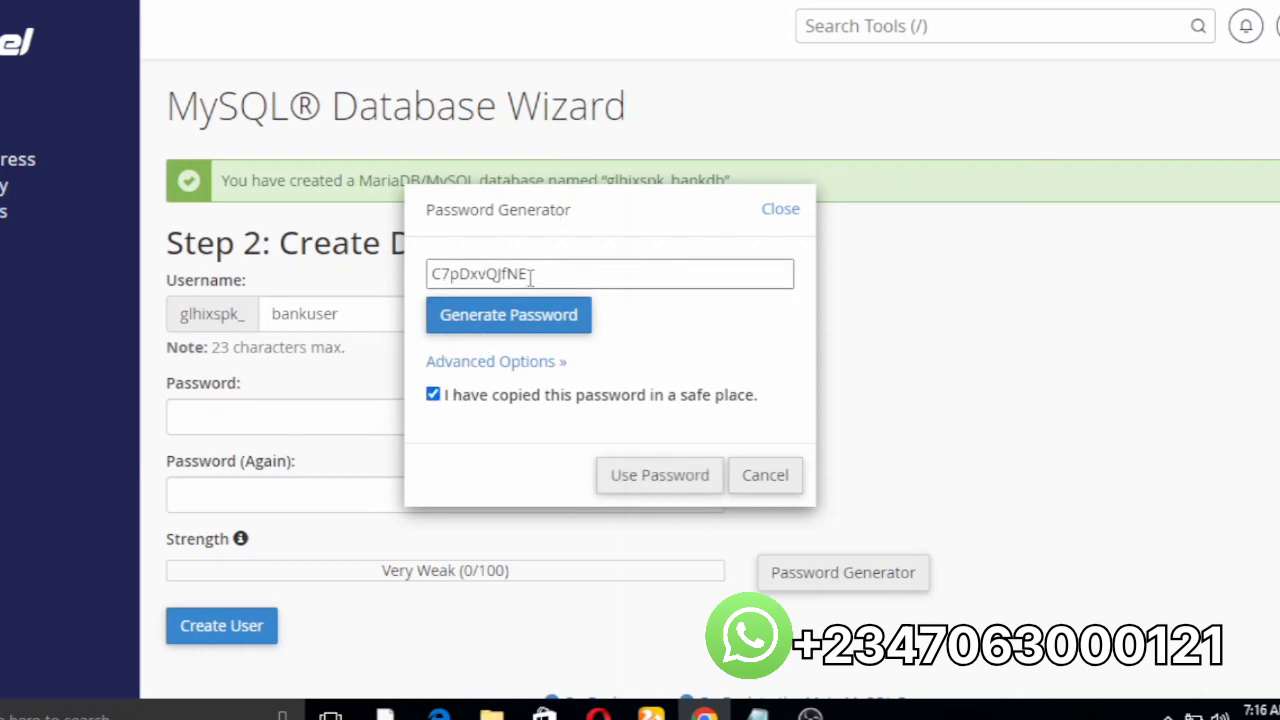
{"action": "left_click_drag", "start_coordinate": [531, 277], "coordinate": [430, 281]}
{"action": "key", "text": "ctrl+c"}
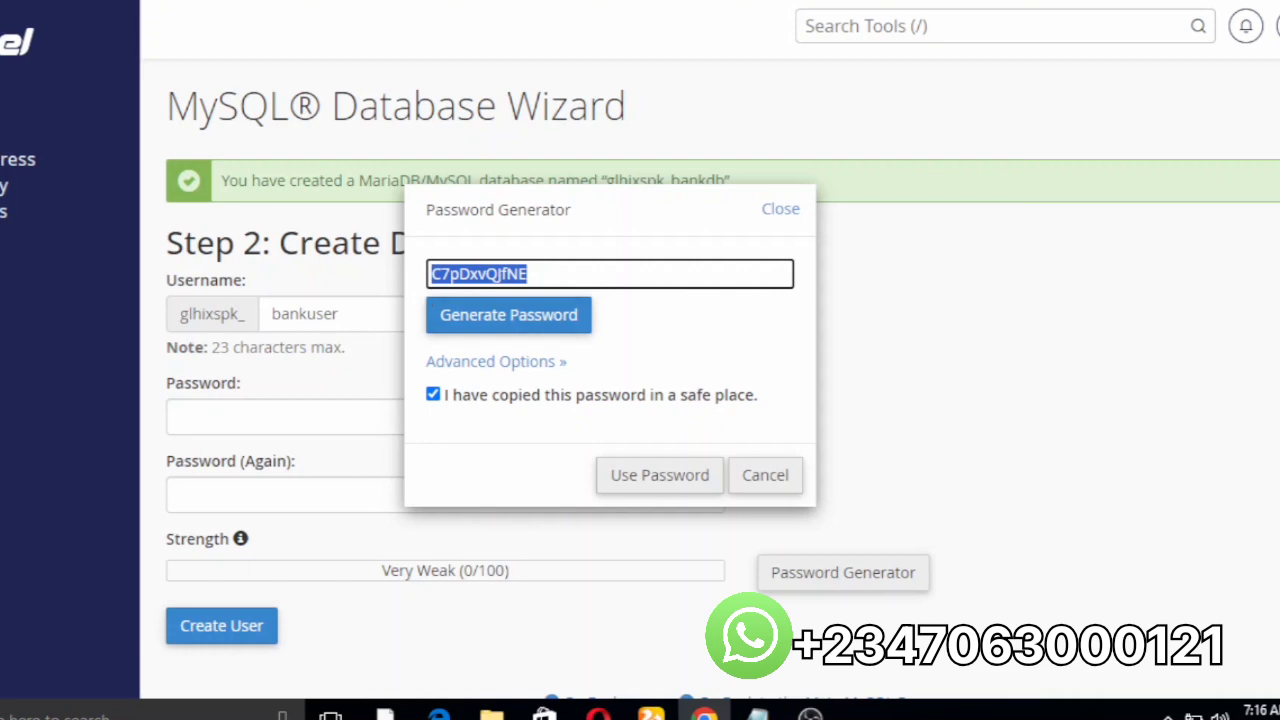
Step: Paste the generated password on a new line of the lcl smtp notes, then minimize Notepad
{"action": "mouse_move", "coordinate": [758, 716]}
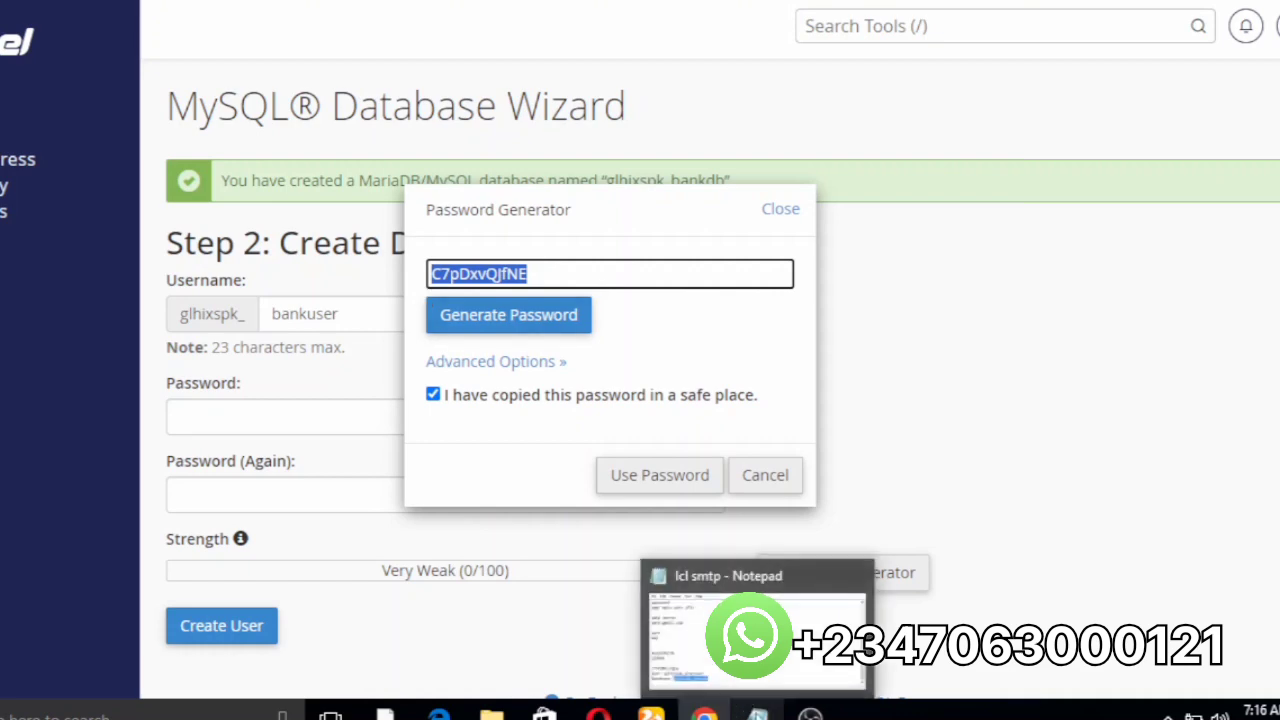
{"action": "left_click", "coordinate": [766, 684]}
{"action": "left_click", "coordinate": [770, 388]}
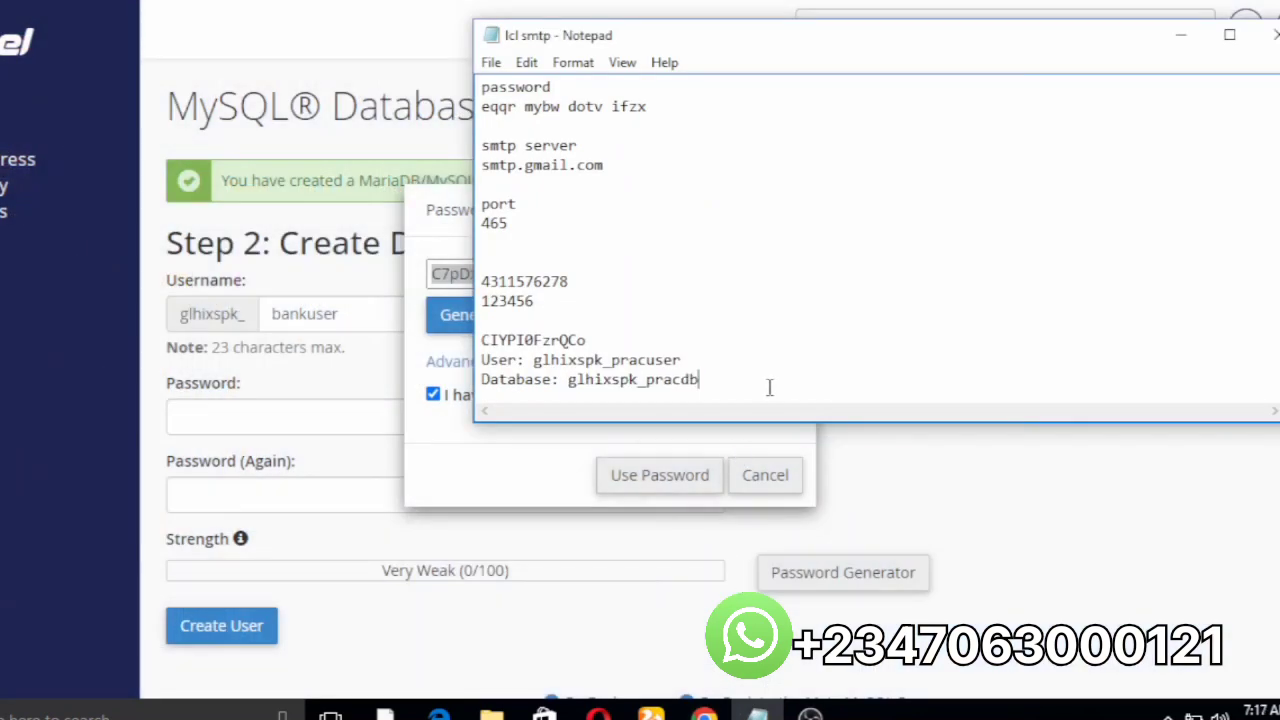
{"action": "key", "text": "Return"}
{"action": "key", "text": "Return"}
{"action": "key", "text": "Return"}
{"action": "key", "text": "Return"}
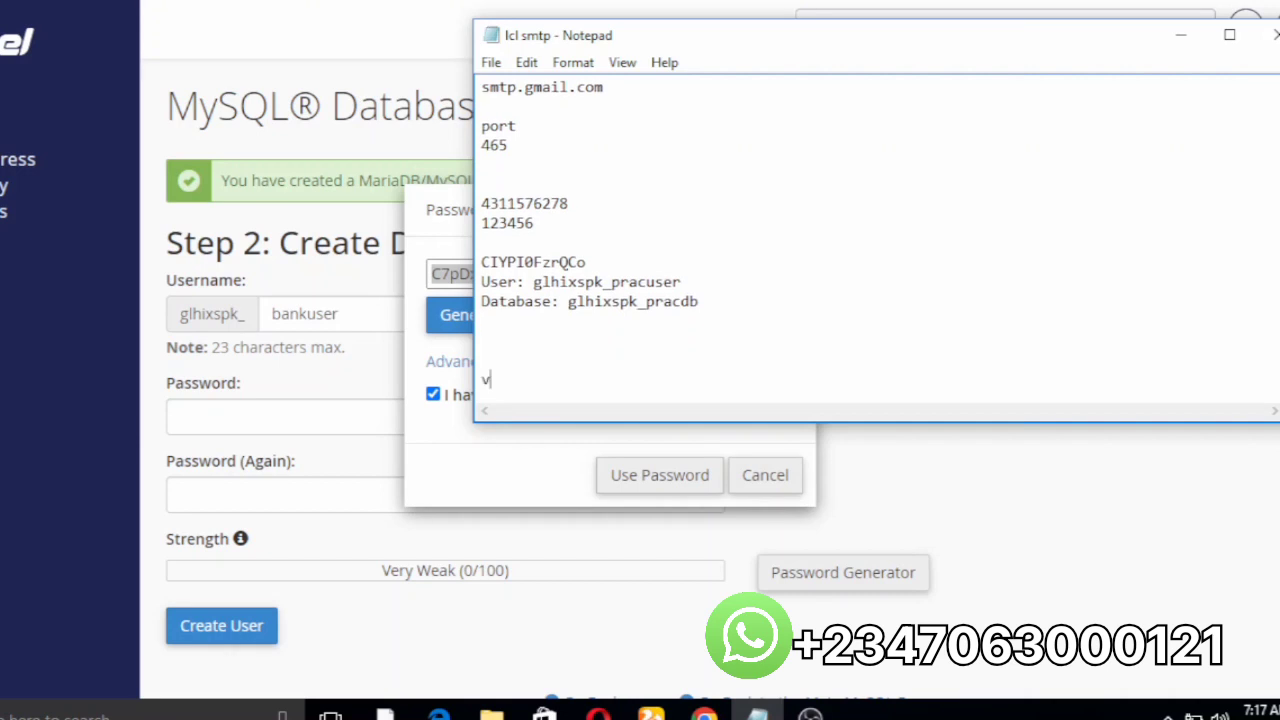
{"action": "key", "text": "ctrl+v"}
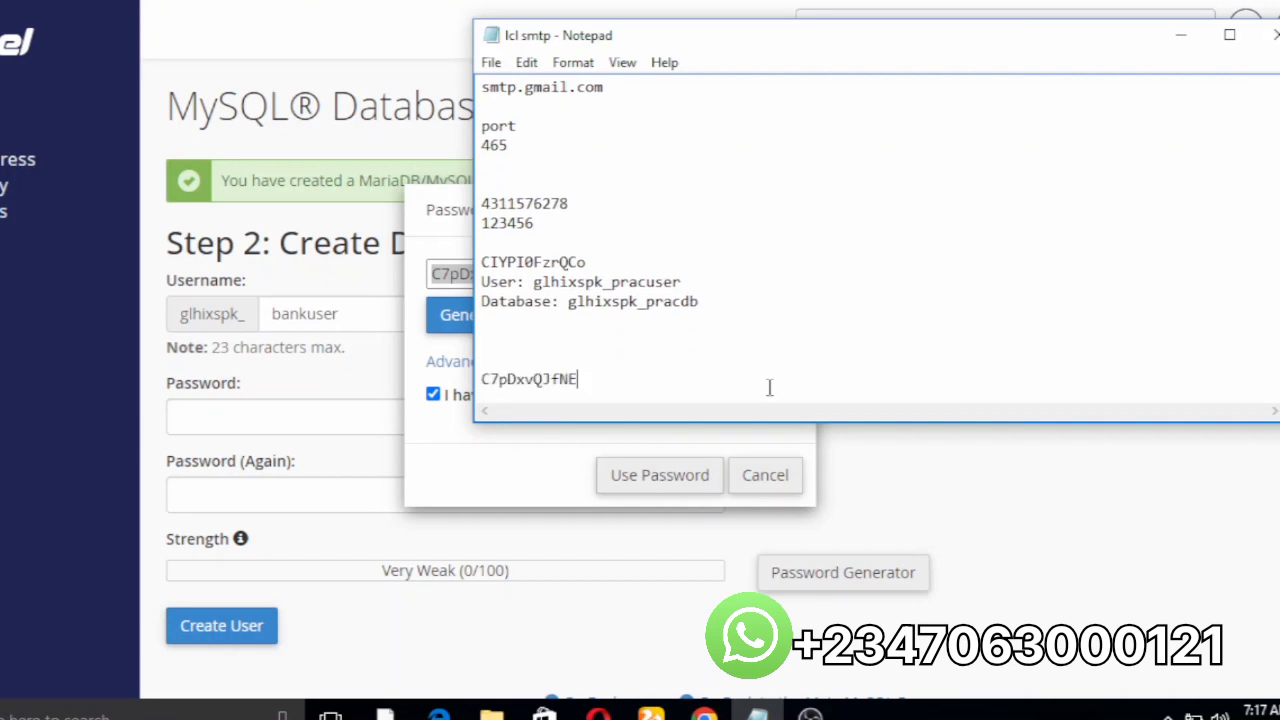
{"action": "left_click", "coordinate": [1190, 35]}
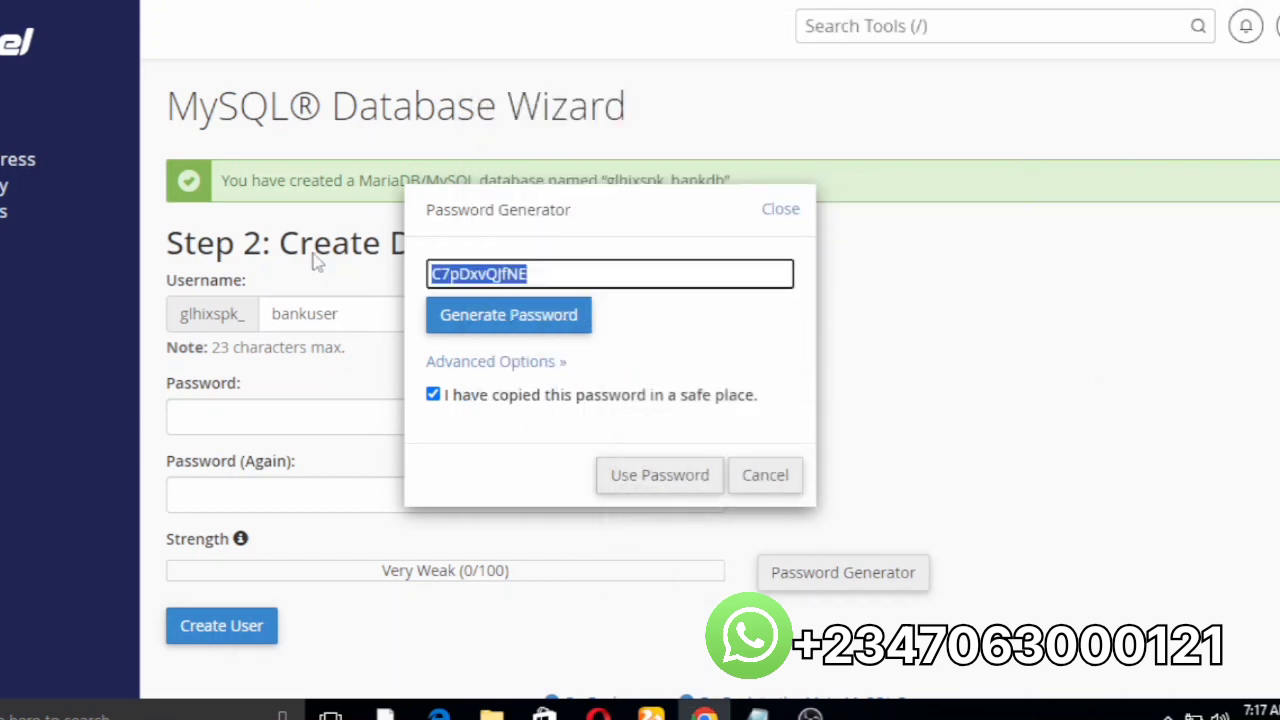
Step: Fill both password fields with the Very Strong generated password and create the bankuser user
{"action": "left_click", "coordinate": [645, 490]}
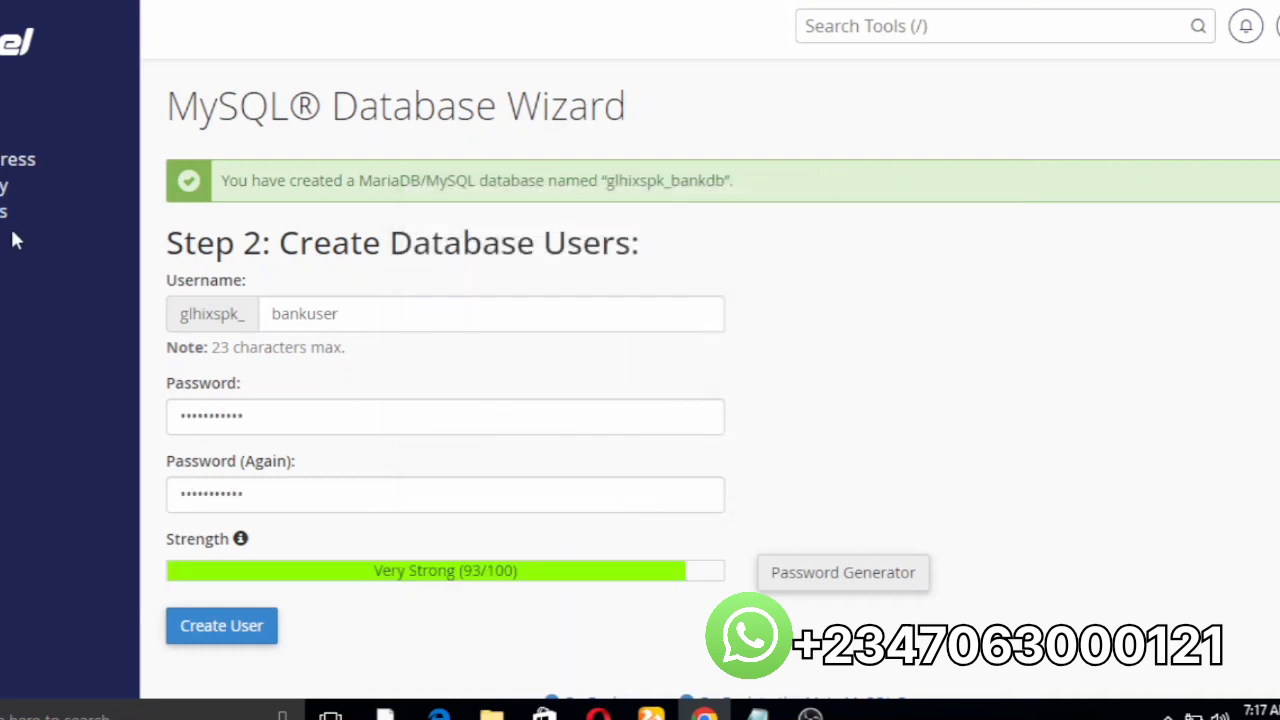
{"action": "left_click", "coordinate": [242, 638]}
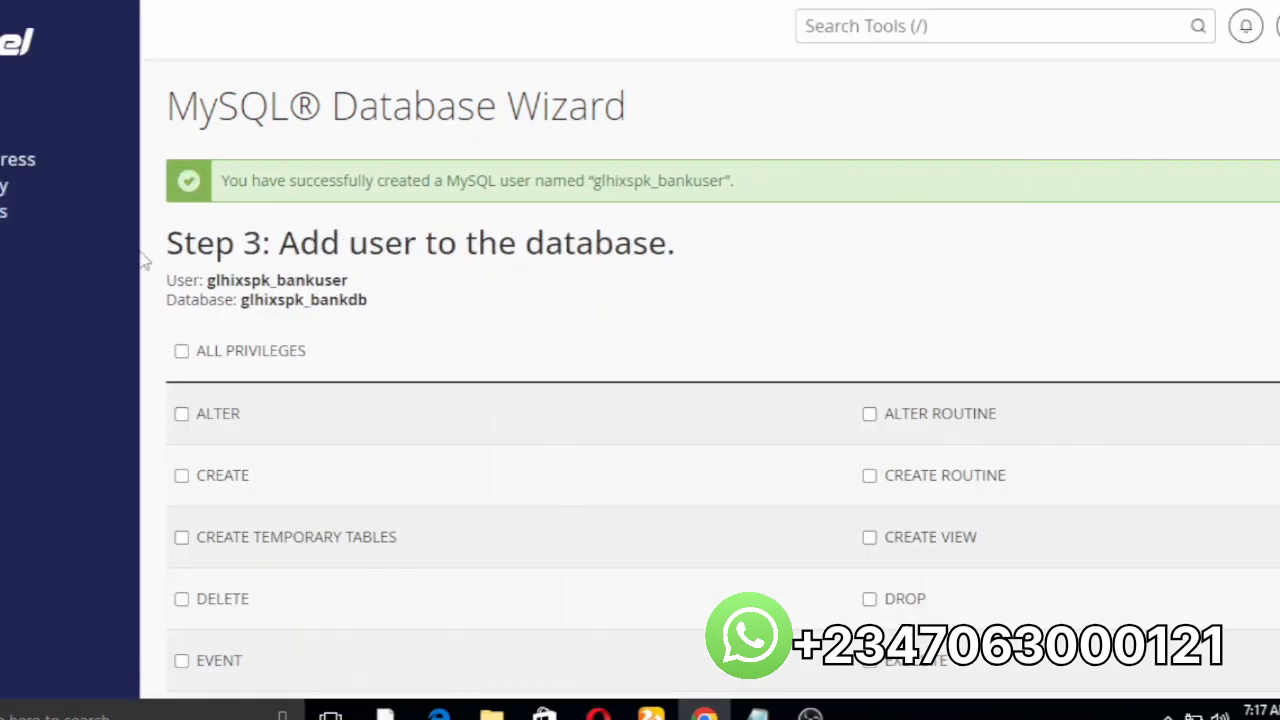
Step: Copy the glhixspk_bankuser and glhixspk_bankdb names onto a new line in the Notepad notes
{"action": "left_click_drag", "start_coordinate": [165, 285], "coordinate": [390, 318]}
{"action": "key", "text": "ctrl+c"}
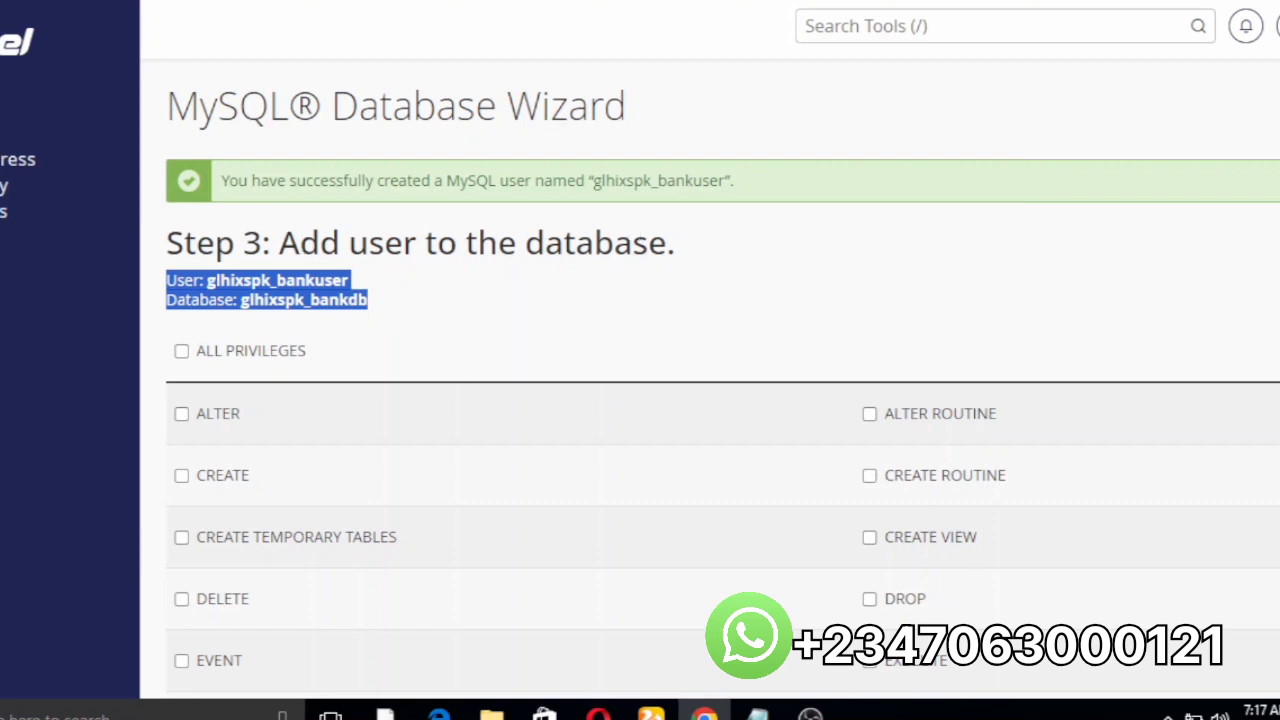
{"action": "mouse_move", "coordinate": [757, 712]}
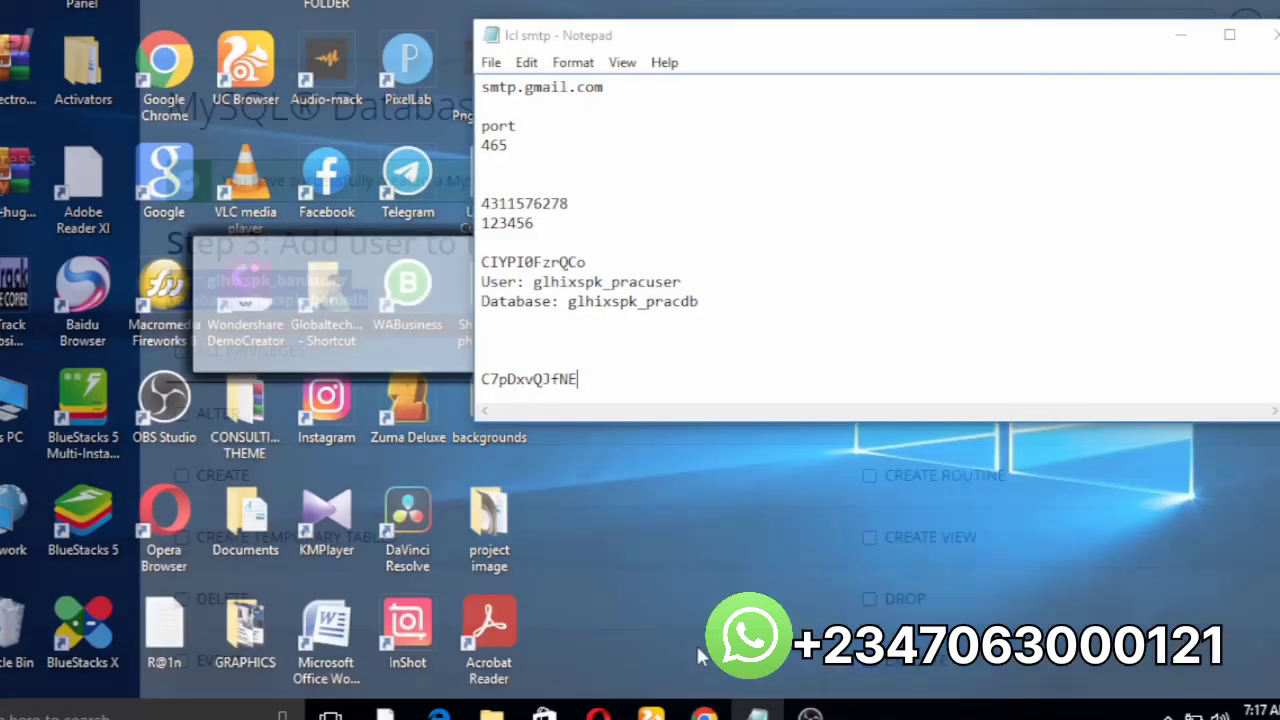
{"action": "left_click", "coordinate": [696, 643]}
{"action": "key", "text": "Return"}
{"action": "key", "text": "ctrl+v"}
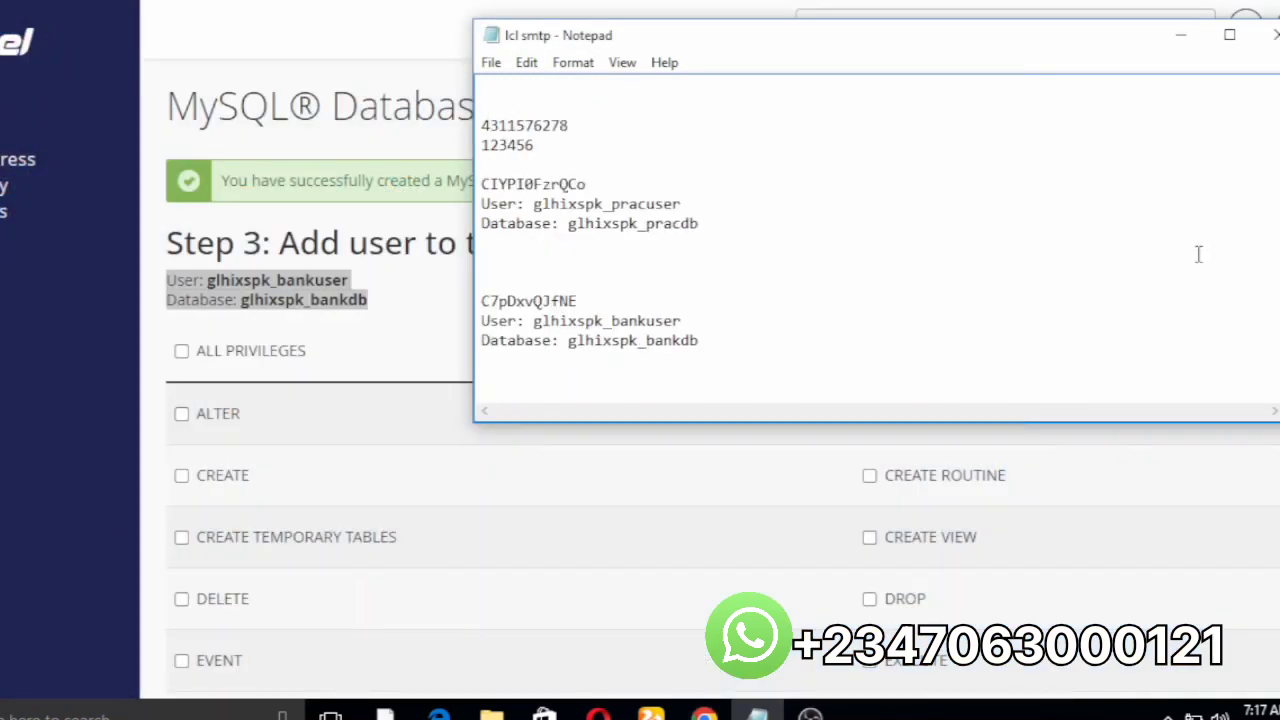
{"action": "left_click", "coordinate": [1181, 35]}
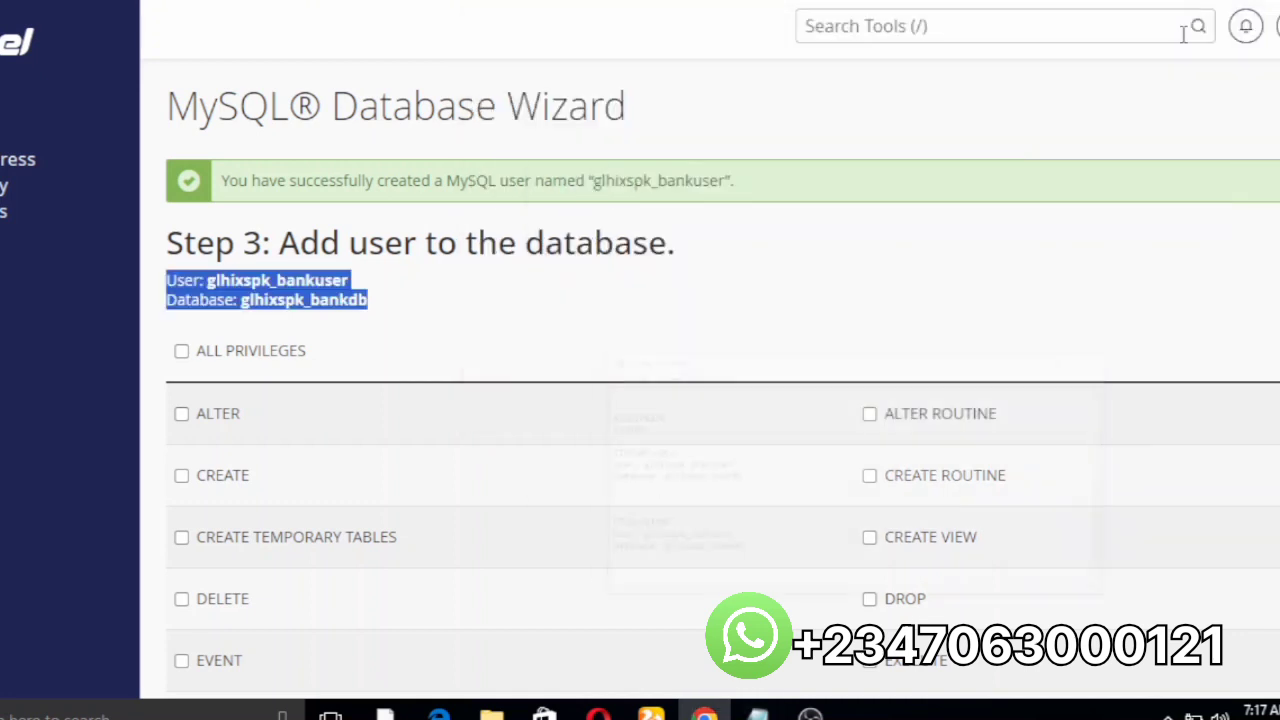
Step: Grant ALL PRIVILEGES on the database to the user and proceed to Step 4
{"action": "left_click", "coordinate": [181, 350]}
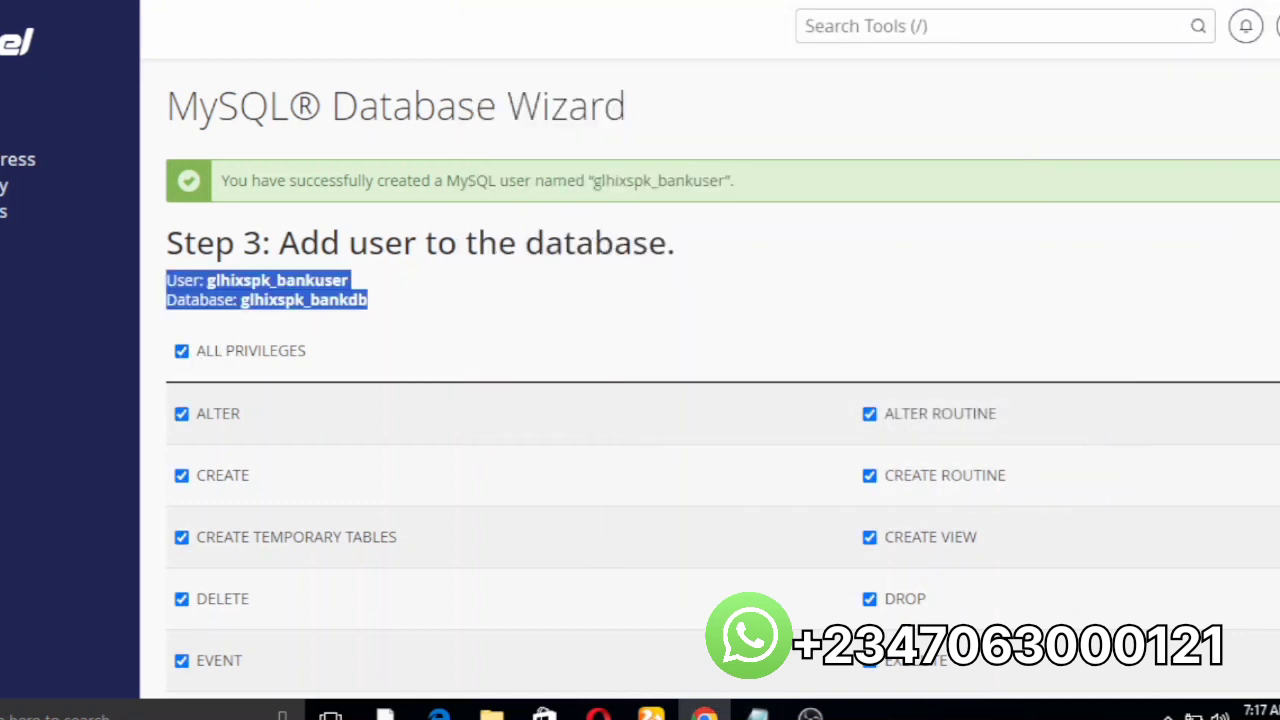
{"action": "scroll", "coordinate": [720, 380], "scroll_direction": "down", "scroll_amount": 5}
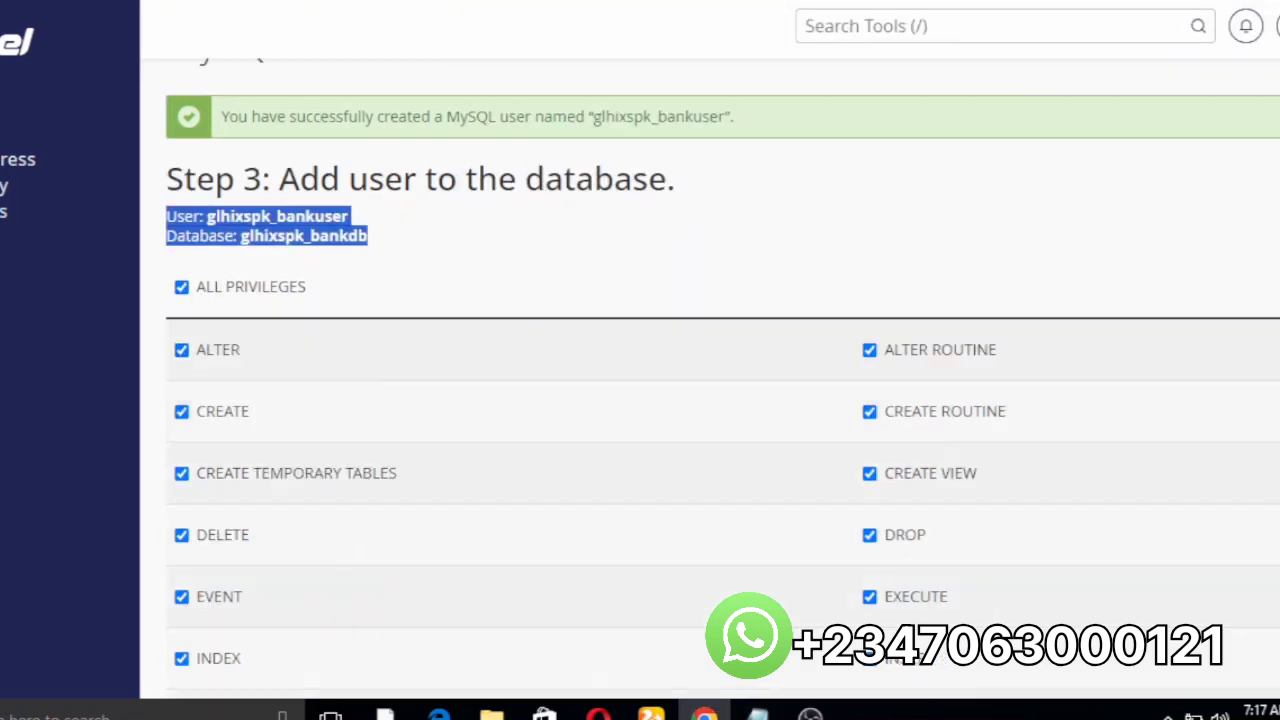
{"action": "left_click", "coordinate": [200, 510]}
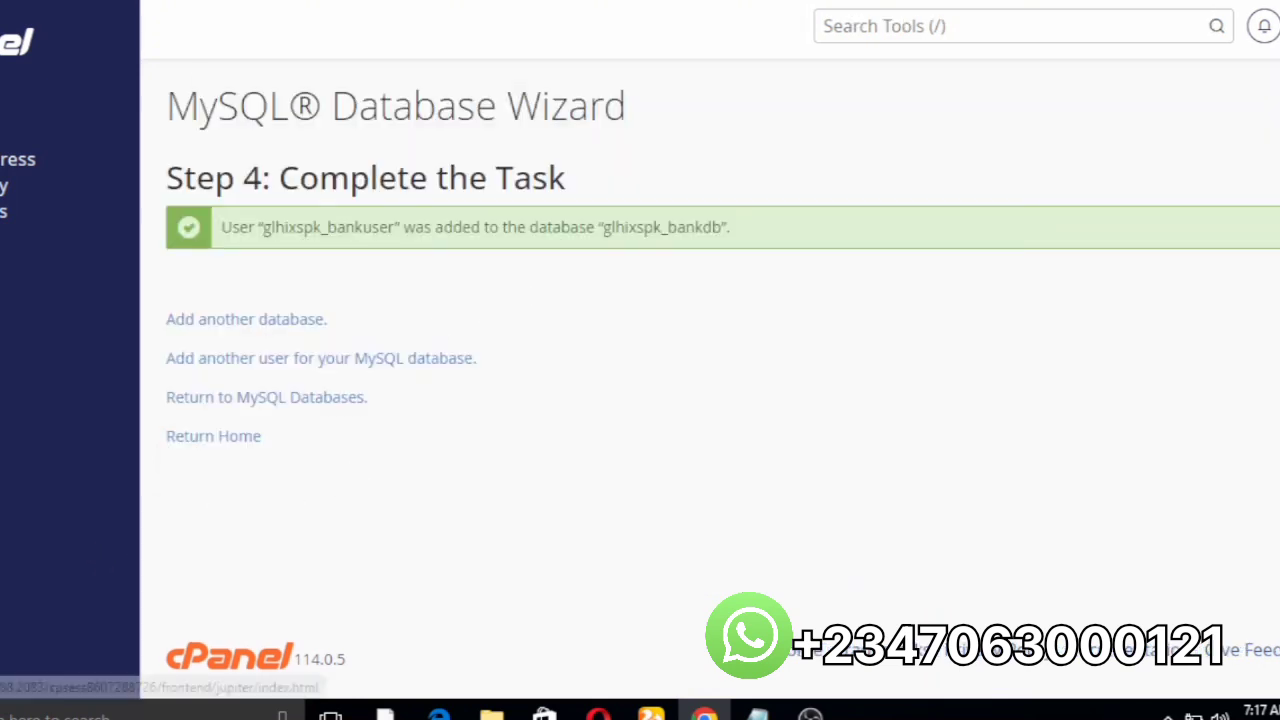
Step: Return to the cPanel home page and open phpMyAdmin with a 'php' tool search
{"action": "left_click", "coordinate": [213, 436]}
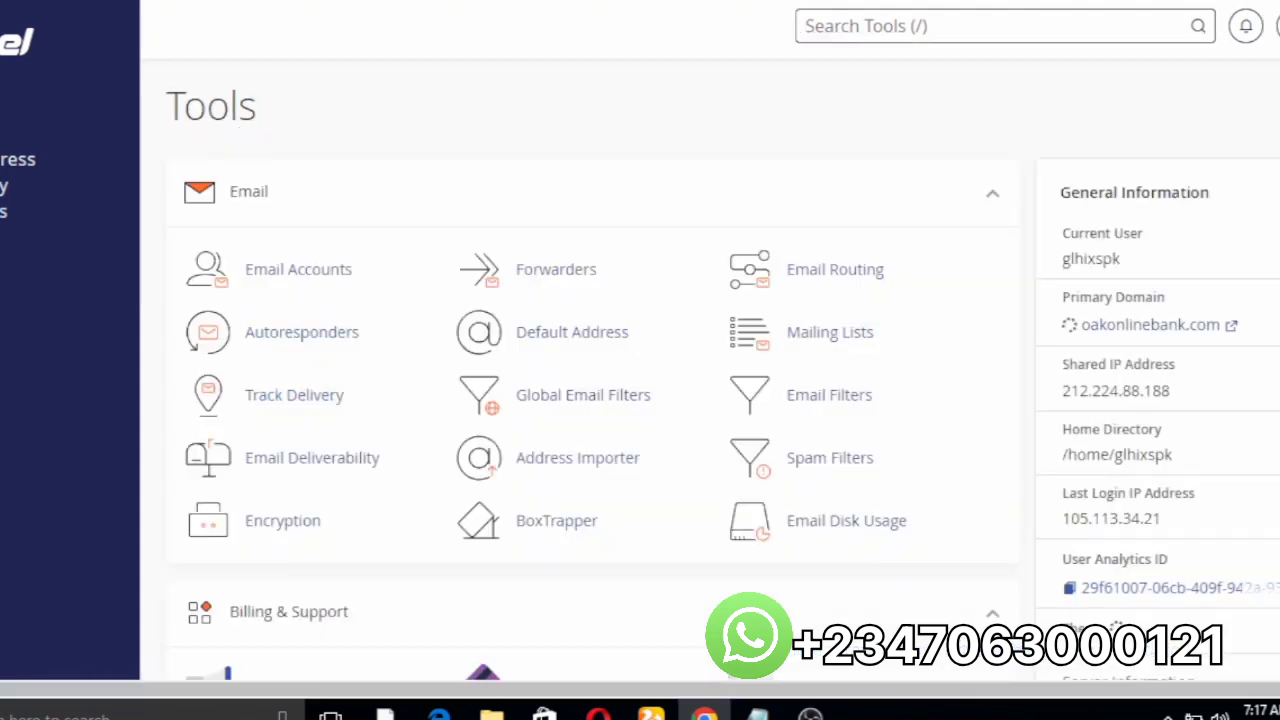
{"action": "type", "text": "php"}
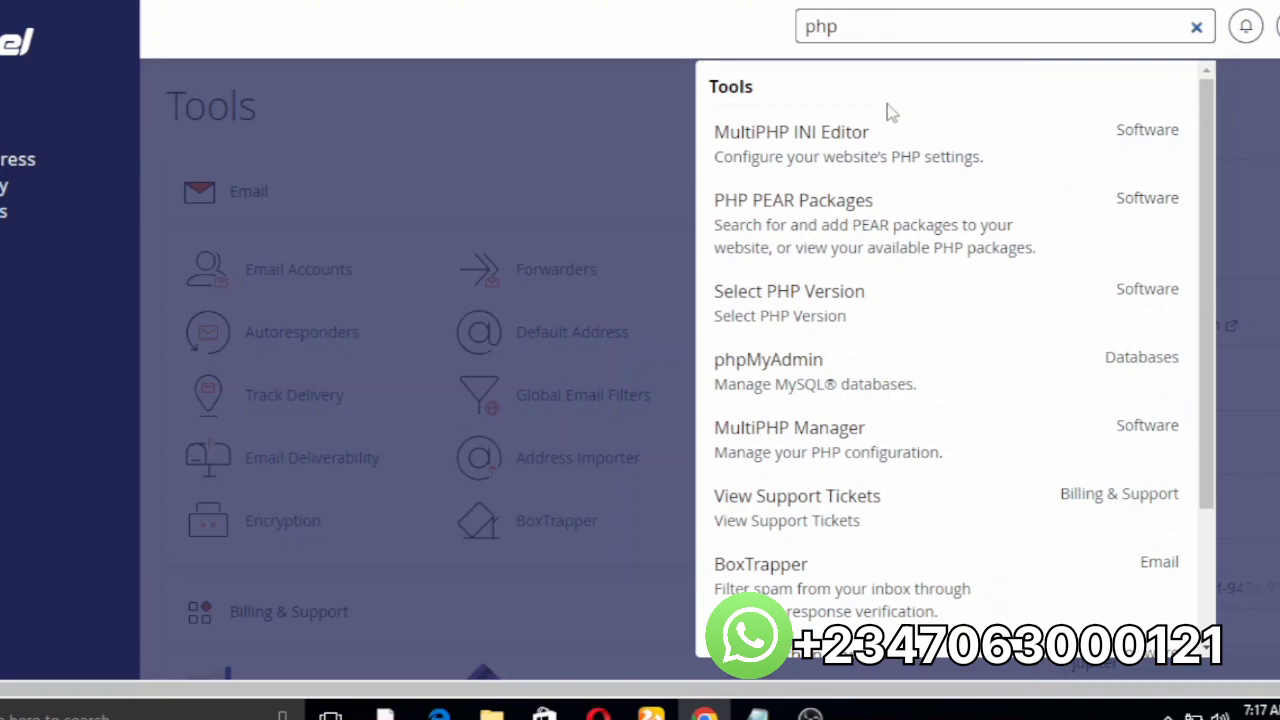
{"action": "left_click", "coordinate": [885, 389]}
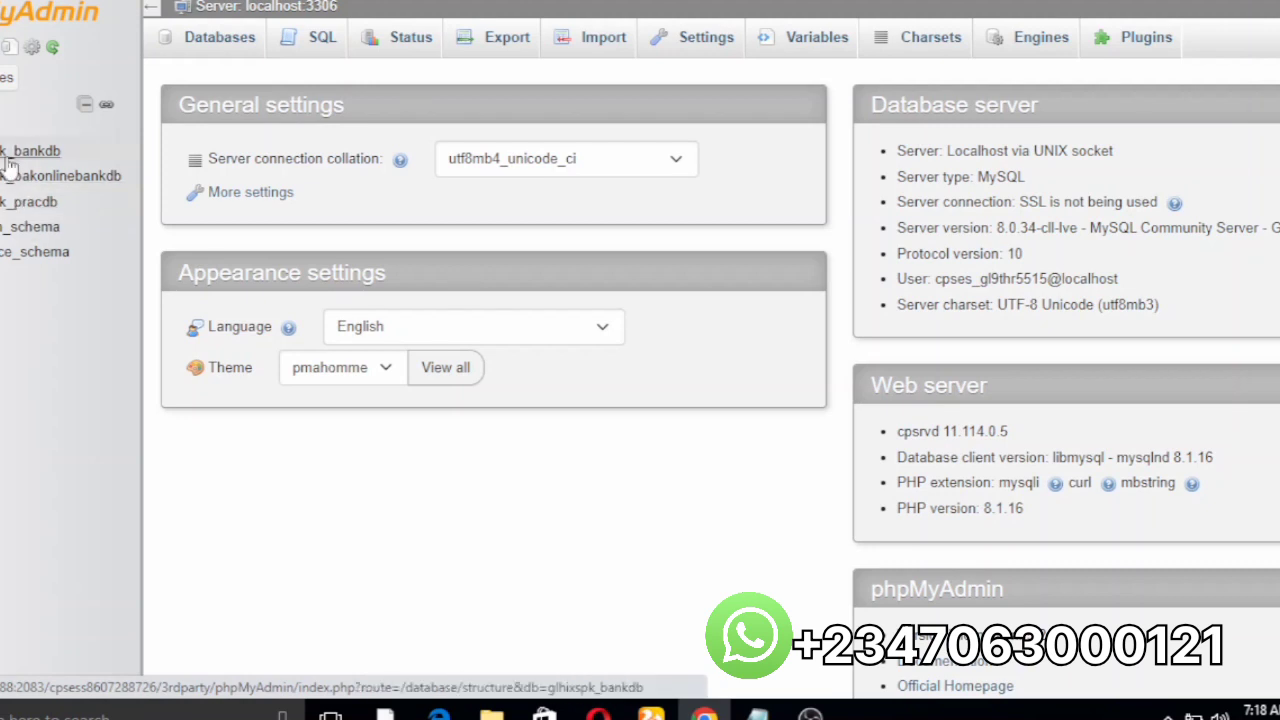
Step: Open Import for glhixspk_bankdb and browse into the starway folder for the SQL file
{"action": "left_click", "coordinate": [4, 151]}
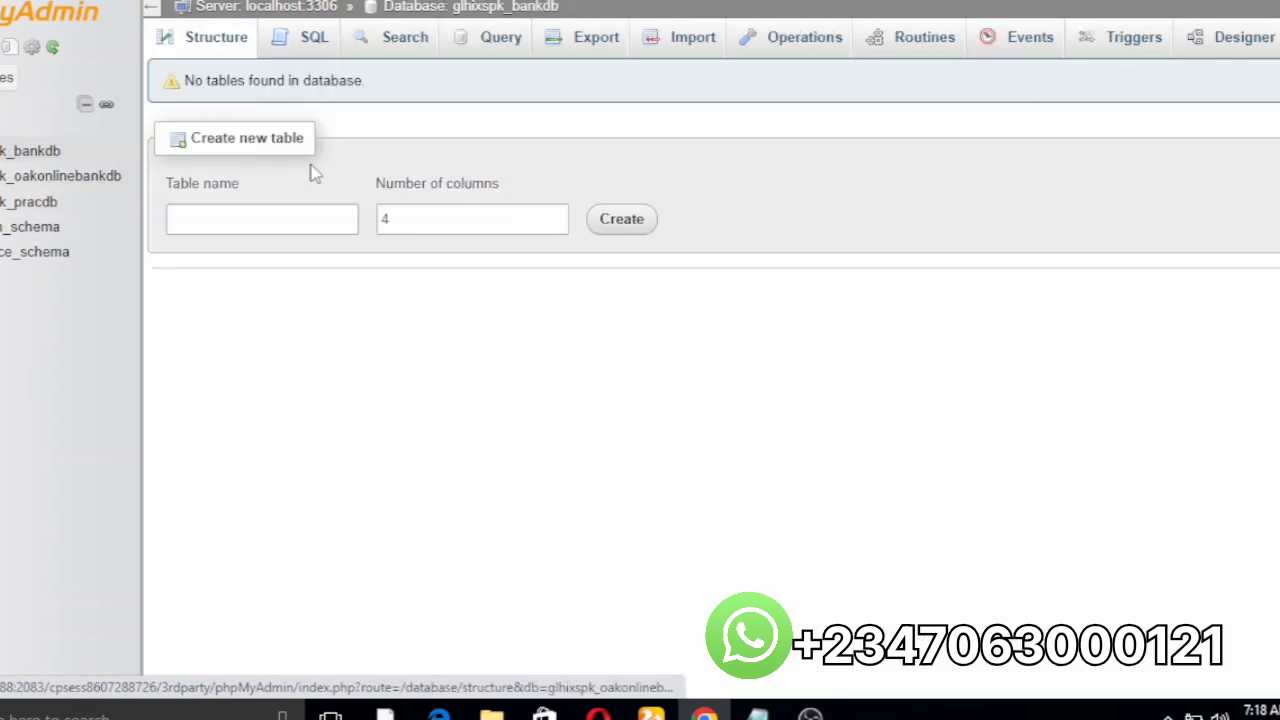
{"action": "left_click", "coordinate": [694, 40]}
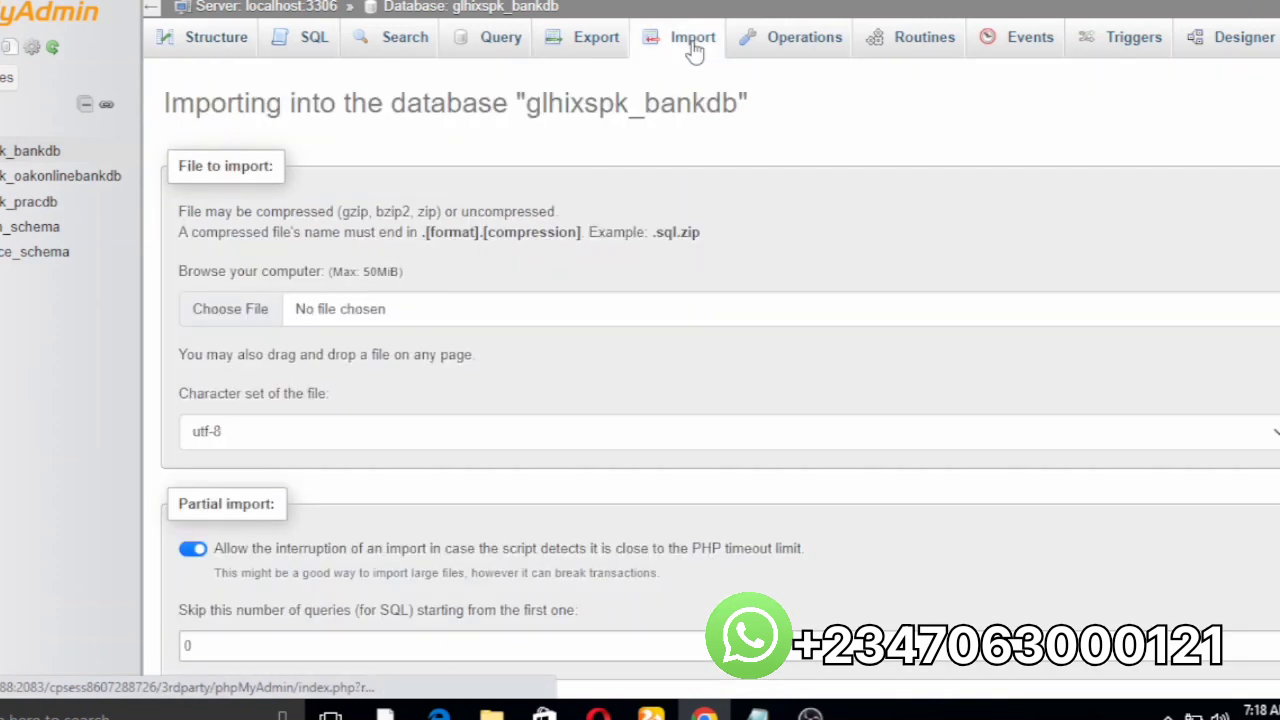
{"action": "left_click", "coordinate": [252, 307]}
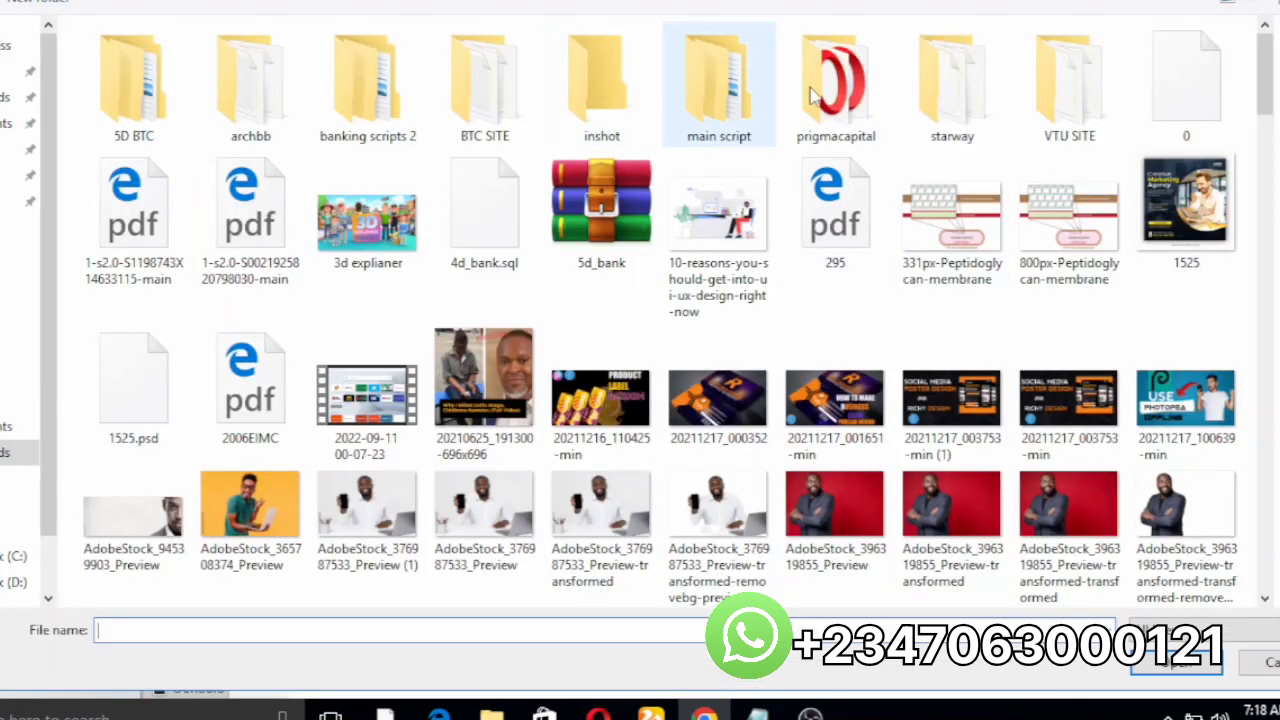
{"action": "double_click", "coordinate": [926, 118]}
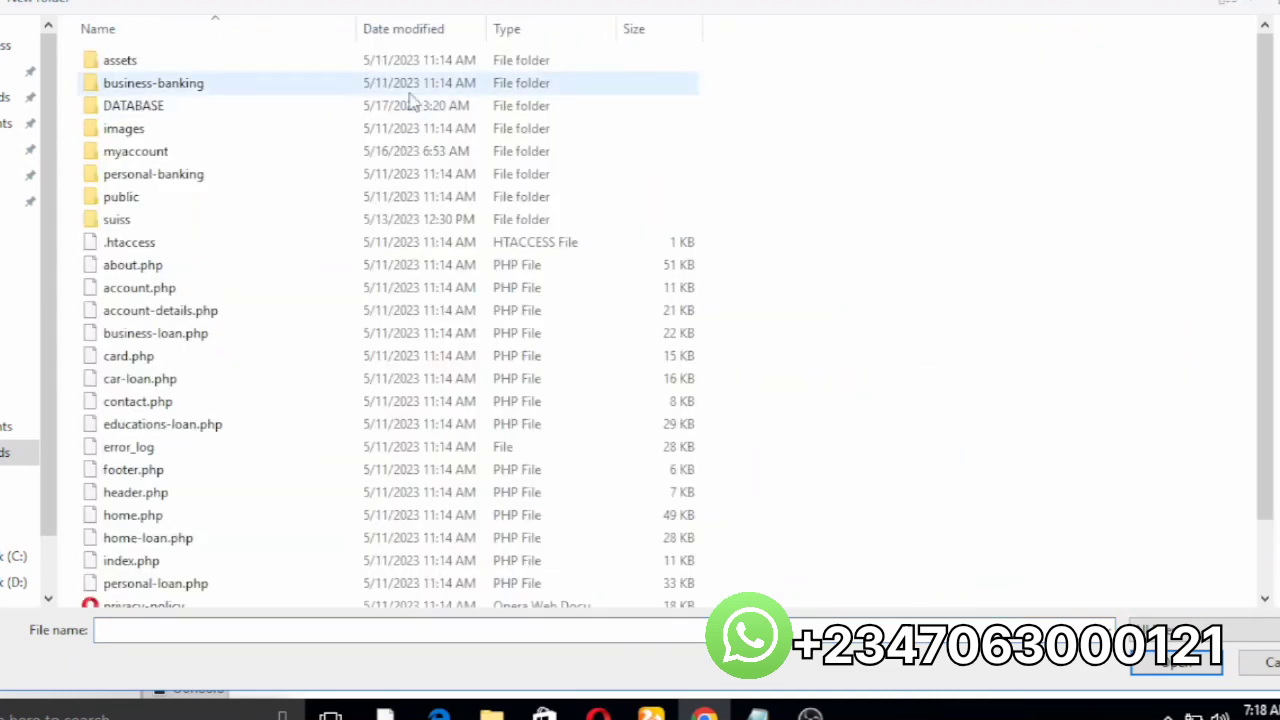
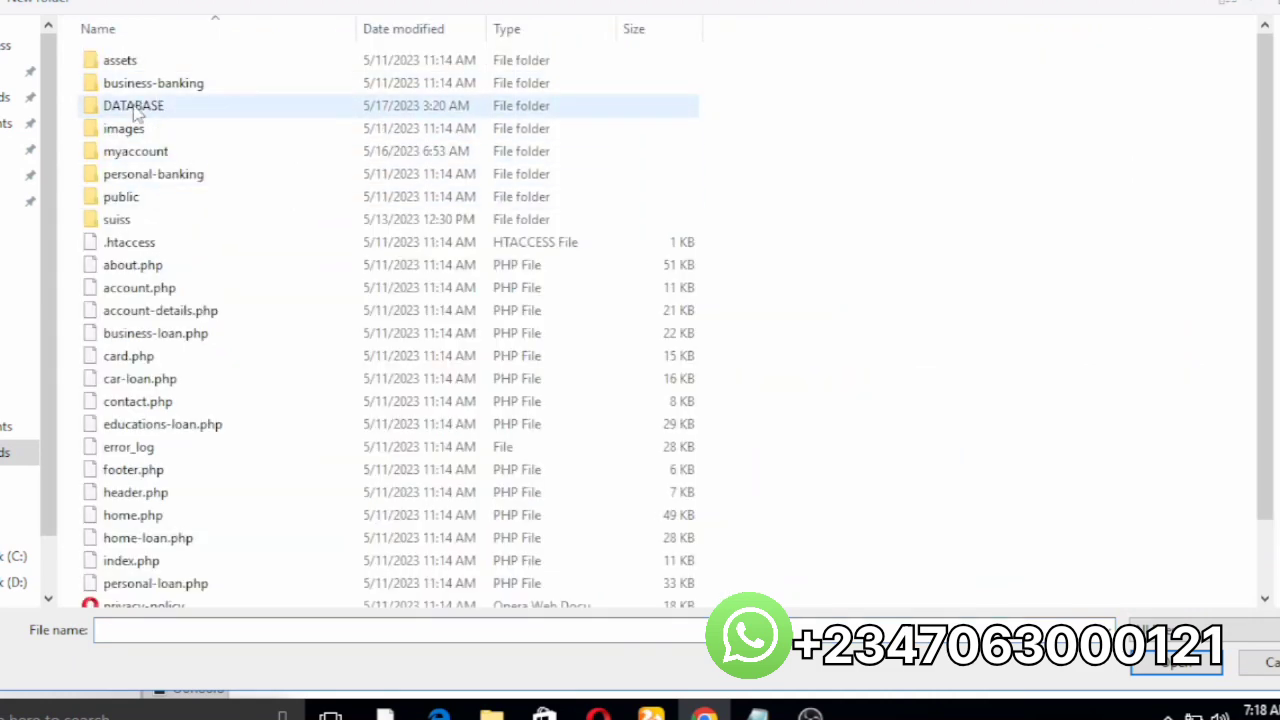
Step: Pick codeexpe_suissdb.sql inside the DATABASE folder as the file to import
{"action": "double_click", "coordinate": [137, 108]}
{"action": "left_click", "coordinate": [151, 66]}
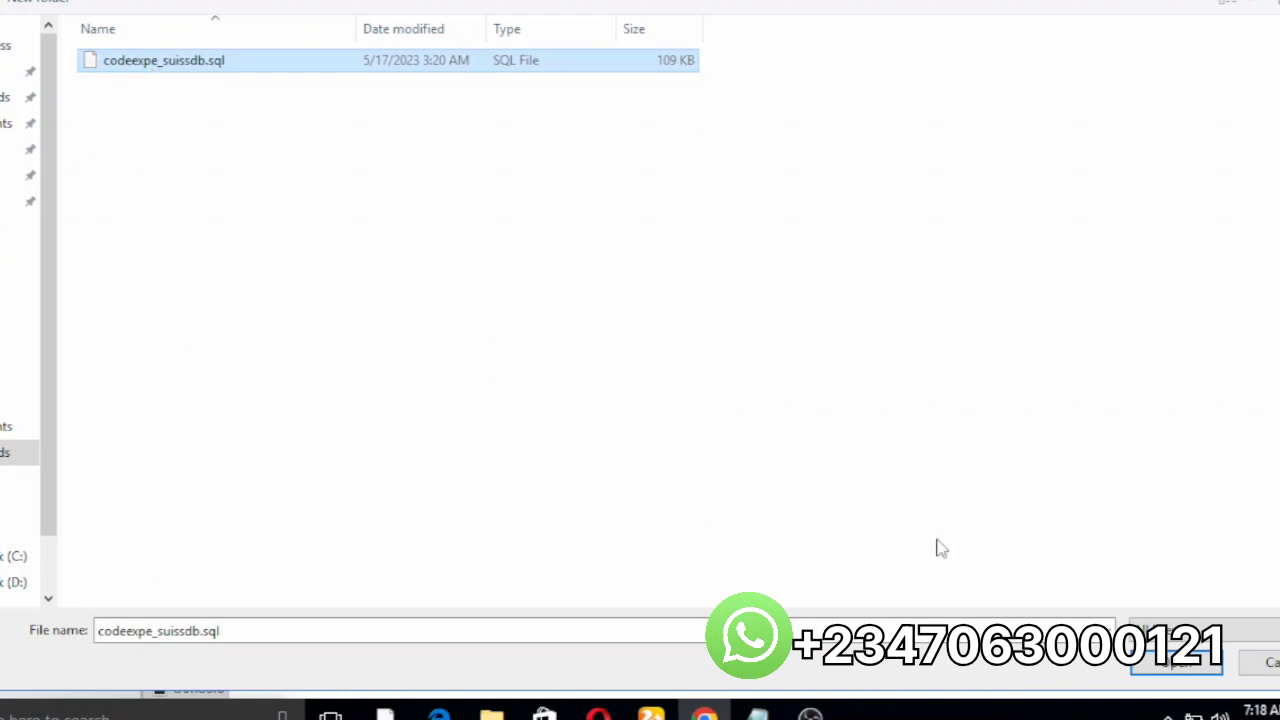
{"action": "left_click", "coordinate": [1168, 664]}
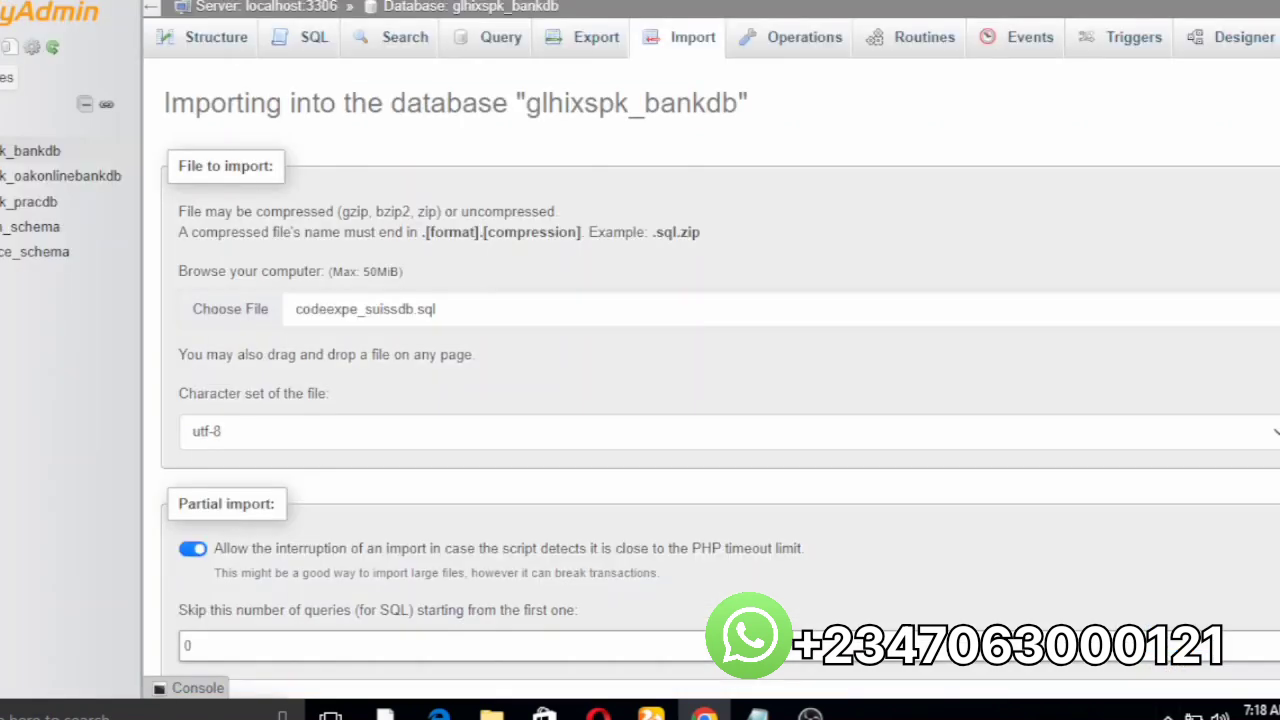
Step: Run the SQL import of codeexpe_suissdb.sql into glhixspk_bankdb, executing all 120 queries
{"action": "scroll", "coordinate": [720, 370], "scroll_direction": "down", "scroll_amount": 5}
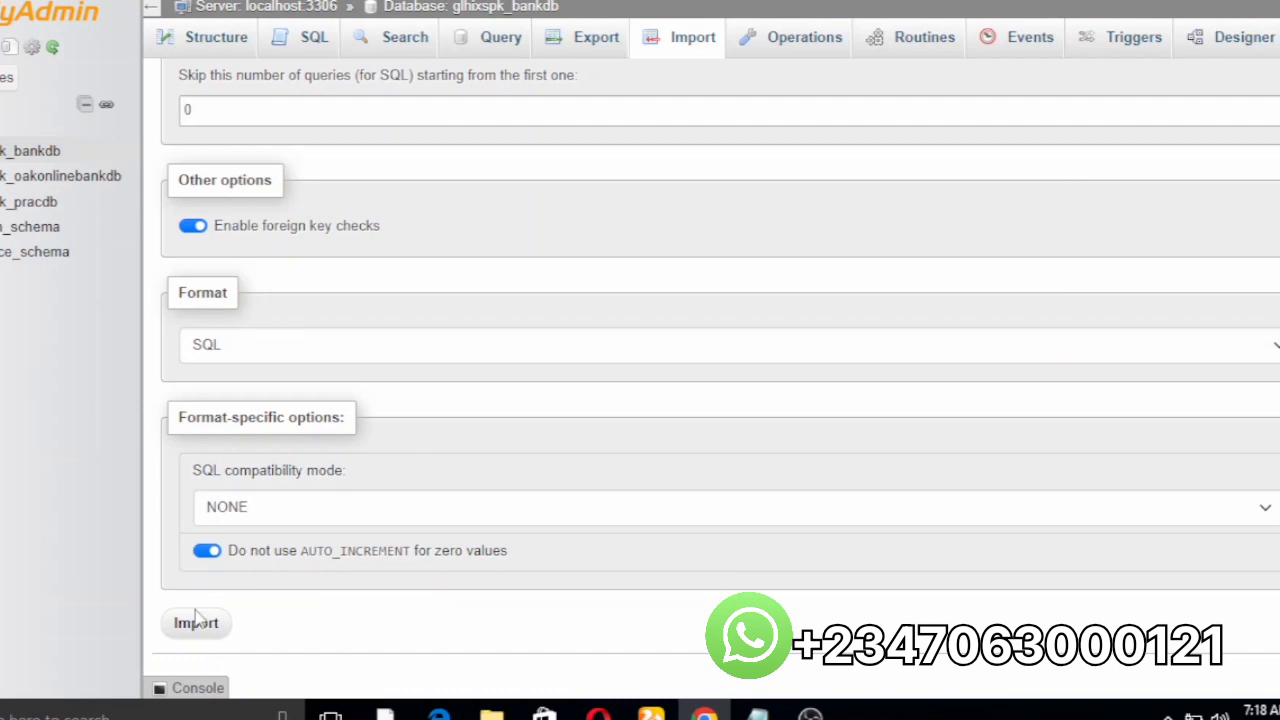
{"action": "left_click", "coordinate": [196, 622]}
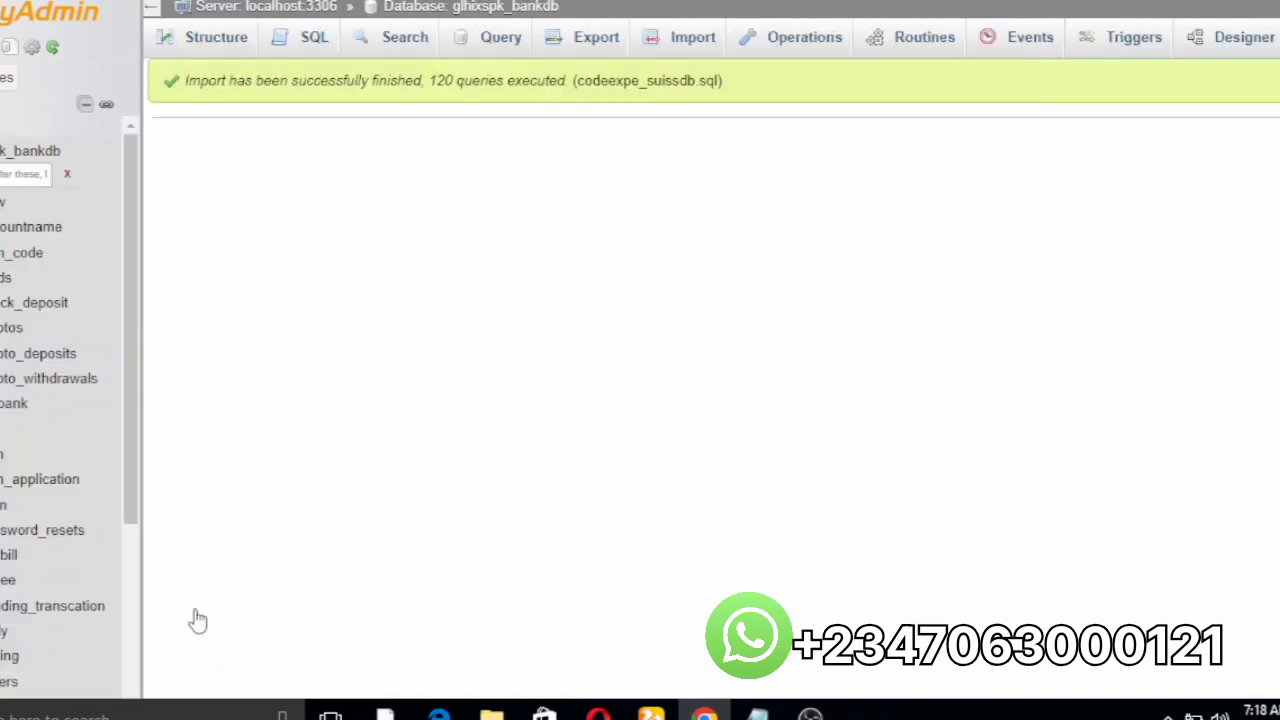
Step: Check the newly imported tables of glhixspk_bankdb, then return to the cPanel browser tab
{"action": "left_click", "coordinate": [62, 18]}
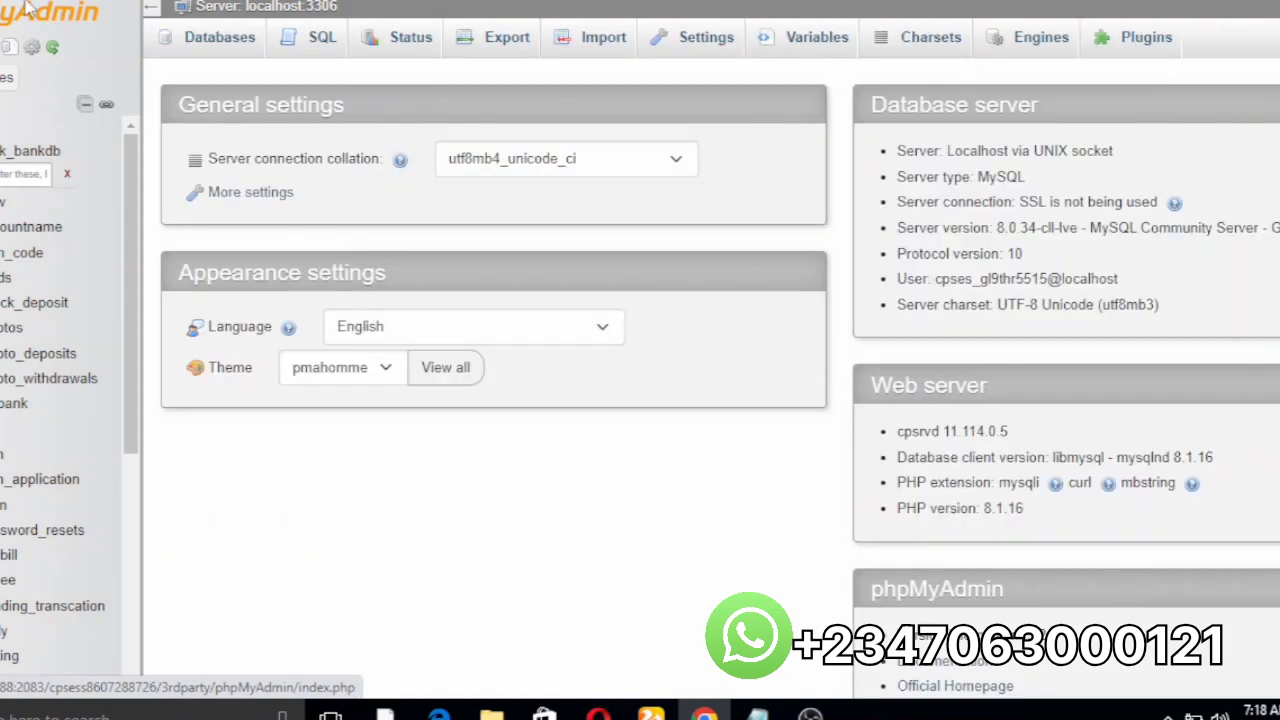
{"action": "left_click", "coordinate": [12, 152]}
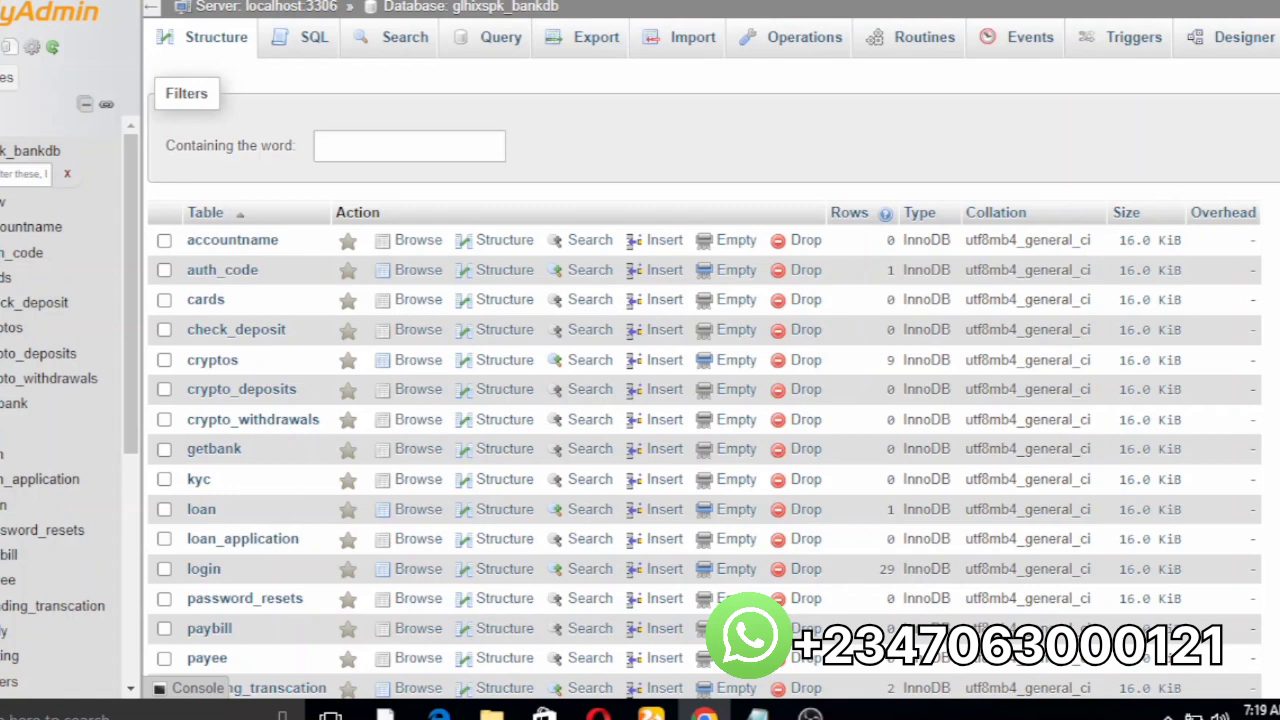
{"action": "key", "text": "alt+Left"}
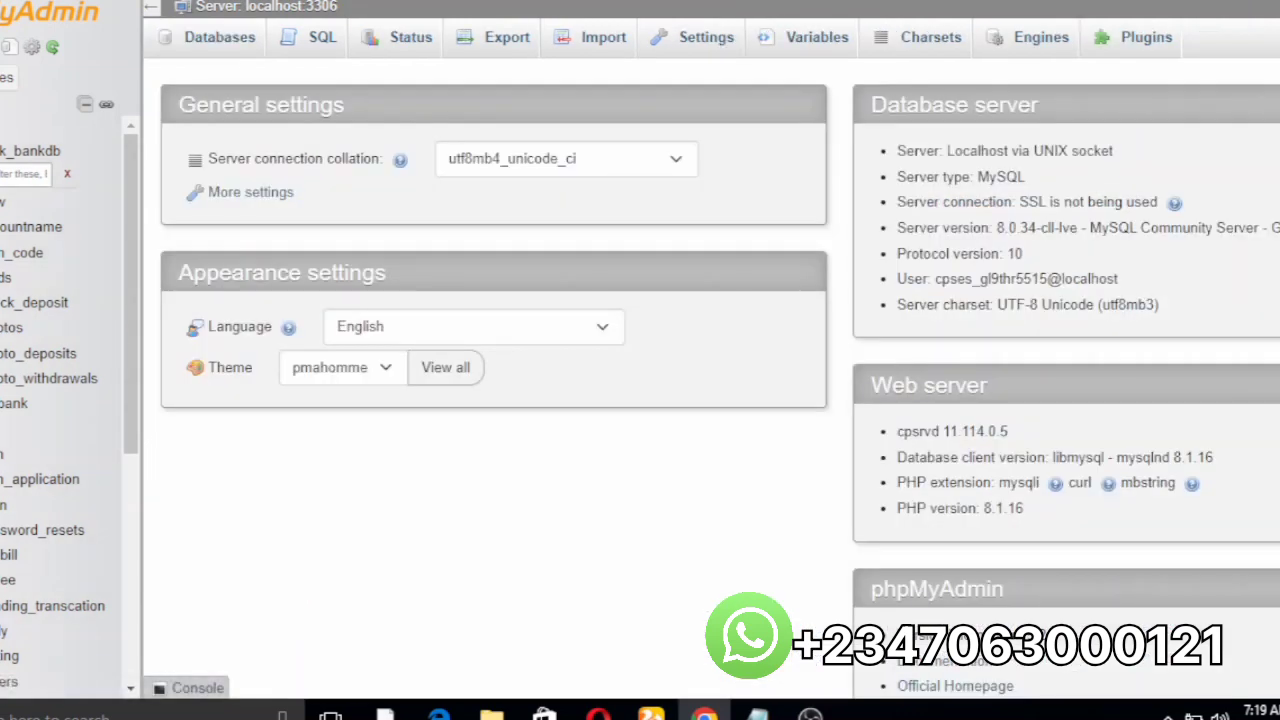
{"action": "key", "text": "ctrl+shift+Tab"}
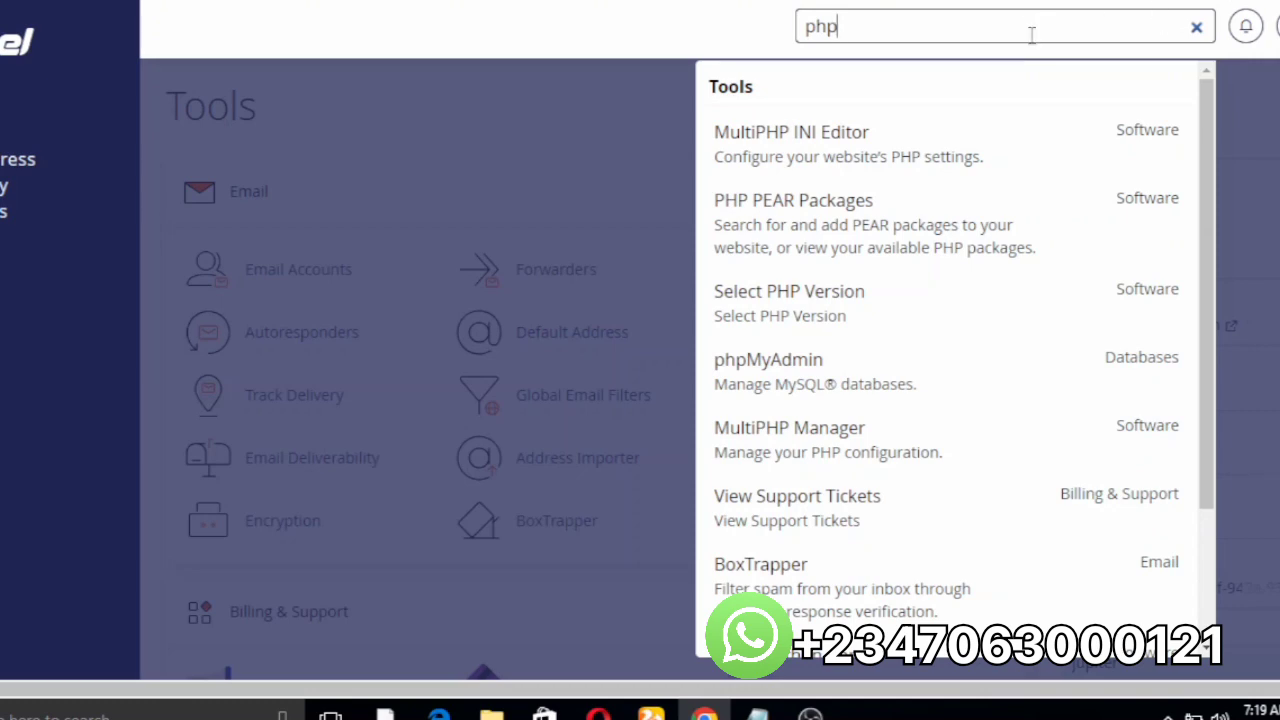
Step: Search cPanel tools for 'file', launch File Manager and open the public_html folder
{"action": "key", "text": "BackSpace"}
{"action": "key", "text": "BackSpace"}
{"action": "key", "text": "BackSpace"}
{"action": "type", "text": "file"}
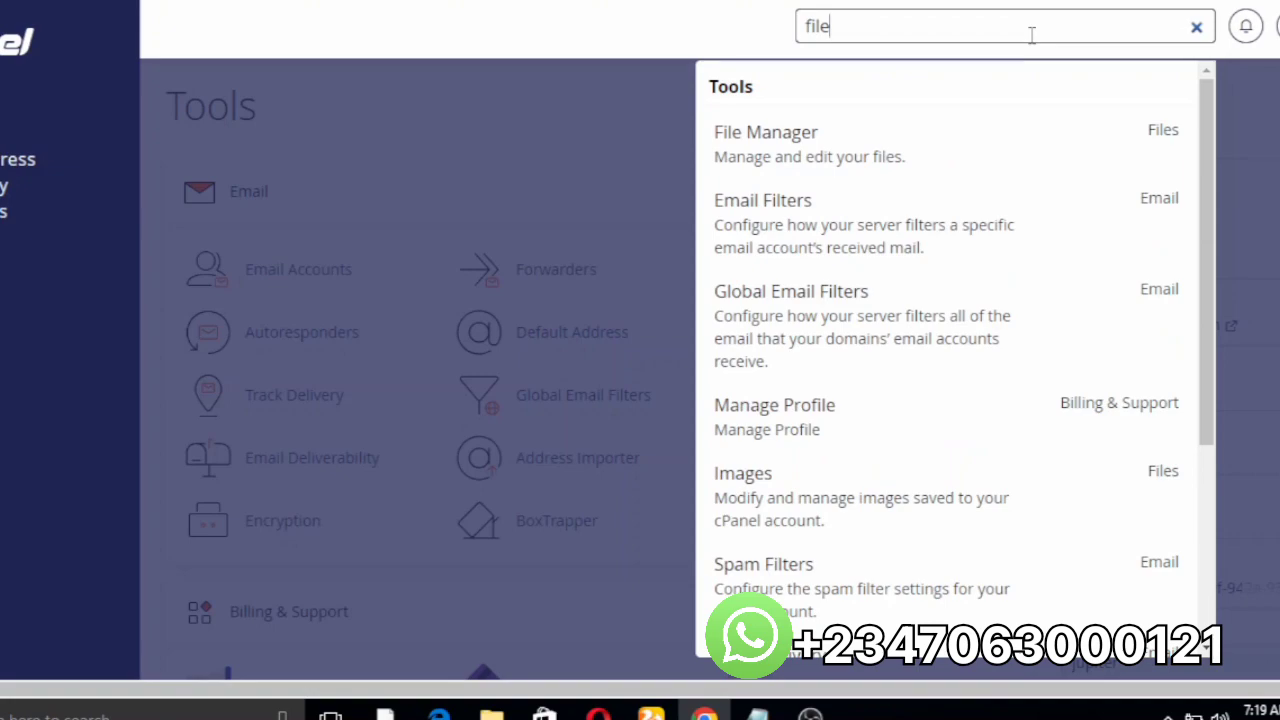
{"action": "left_click", "coordinate": [820, 143]}
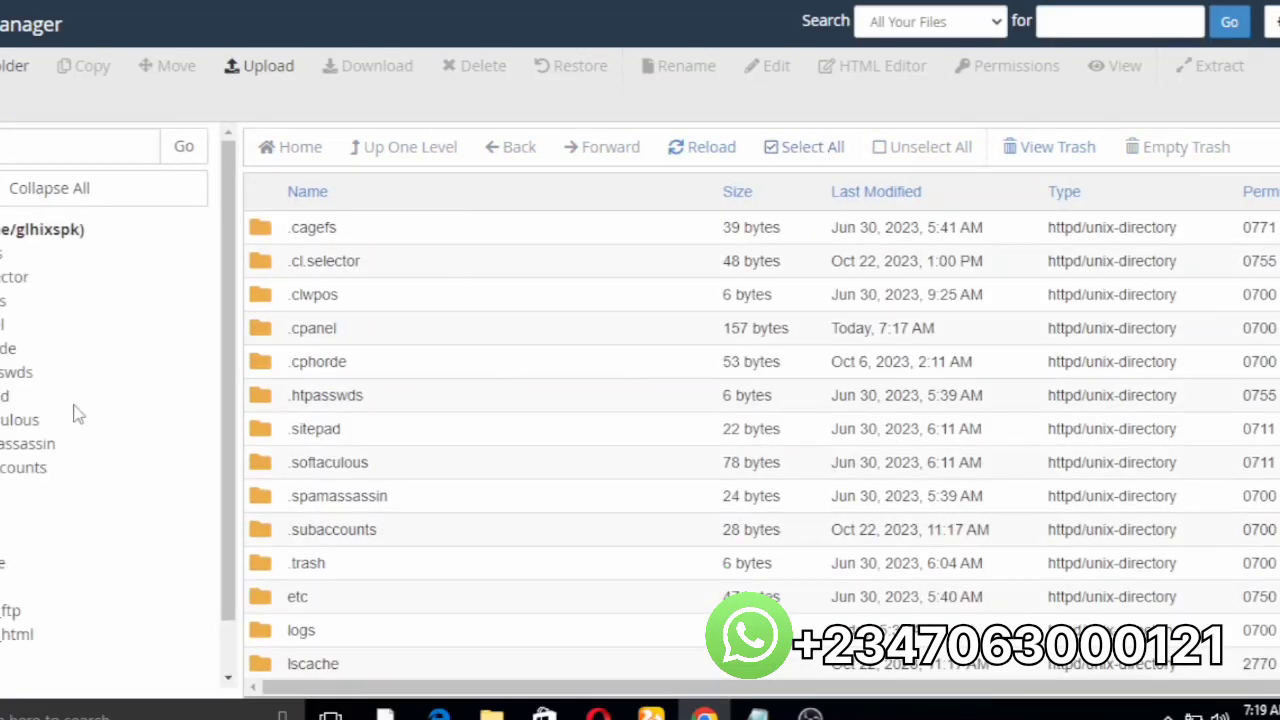
{"action": "left_click", "coordinate": [18, 640]}
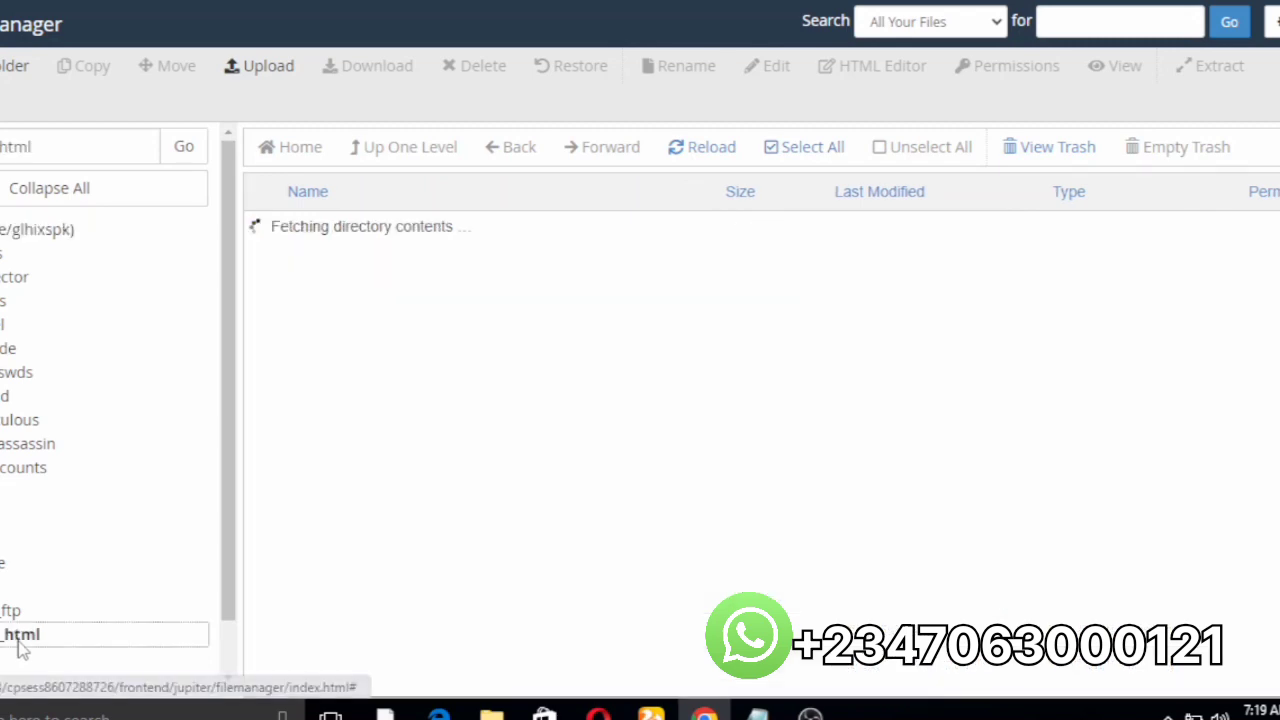
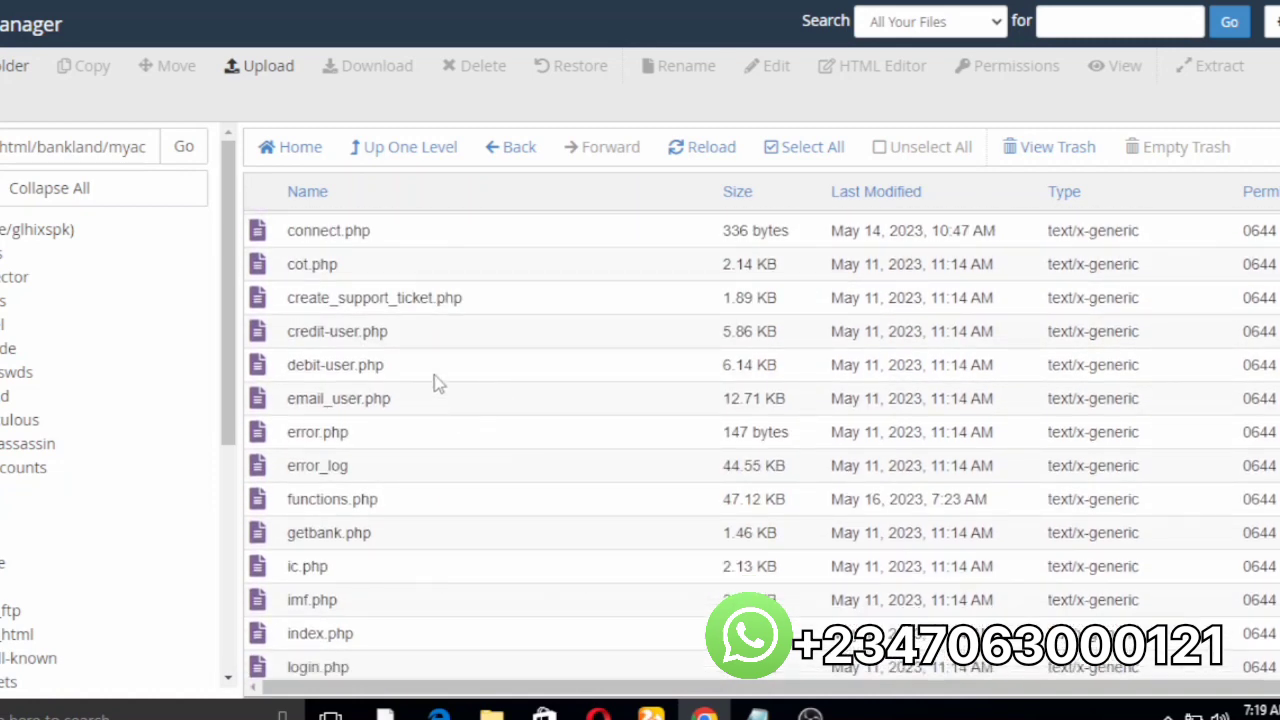
Step: Select connect.php in the bankland/myaccount folder and bring up its context menu
{"action": "left_click", "coordinate": [324, 237]}
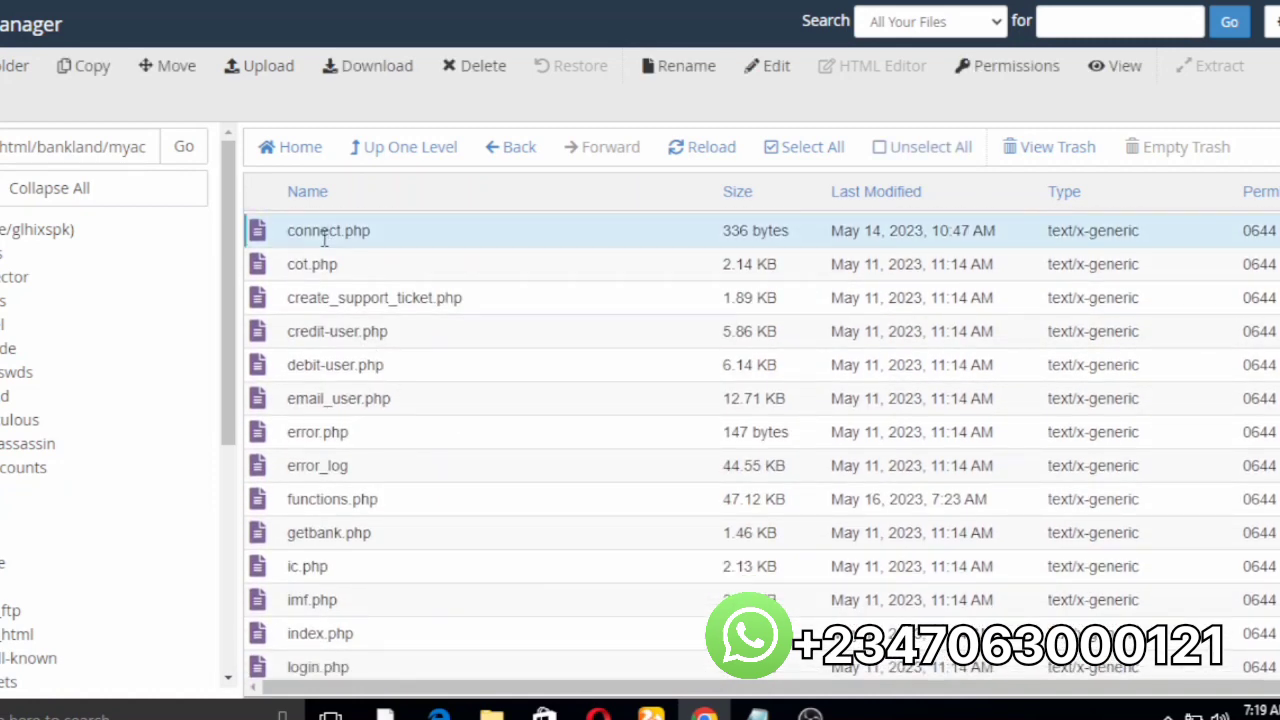
{"action": "right_click", "coordinate": [324, 237]}
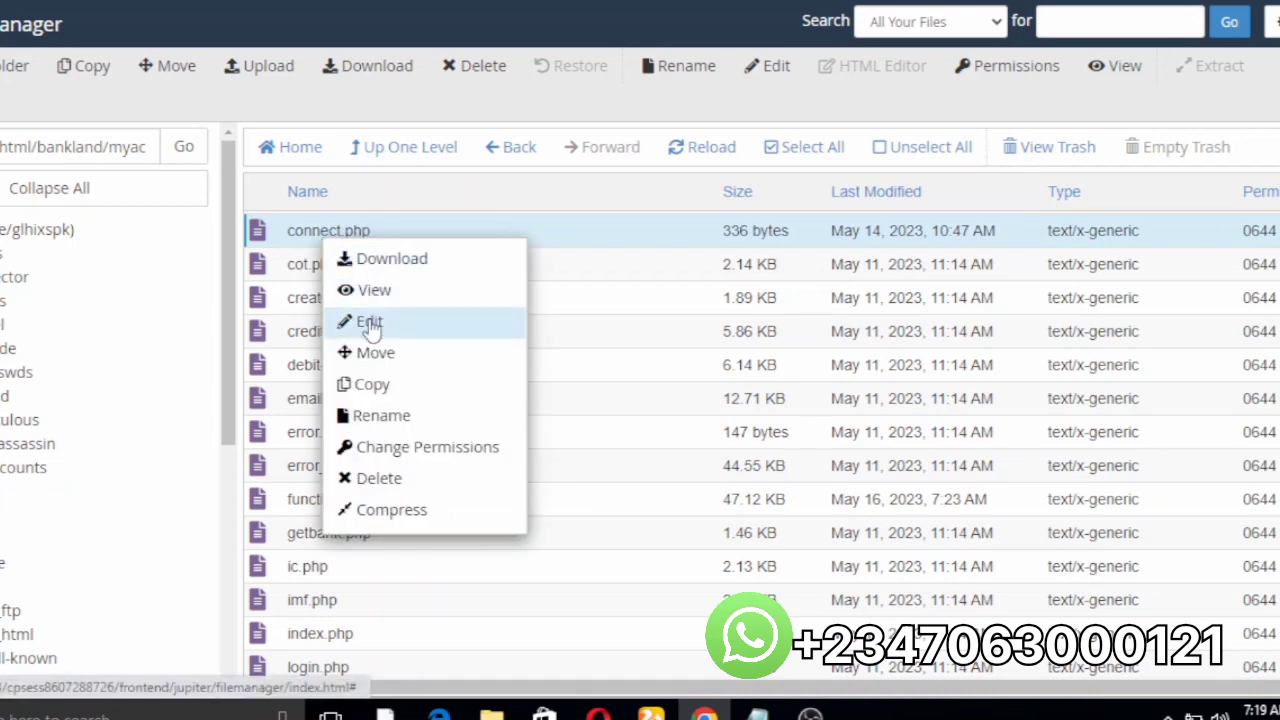
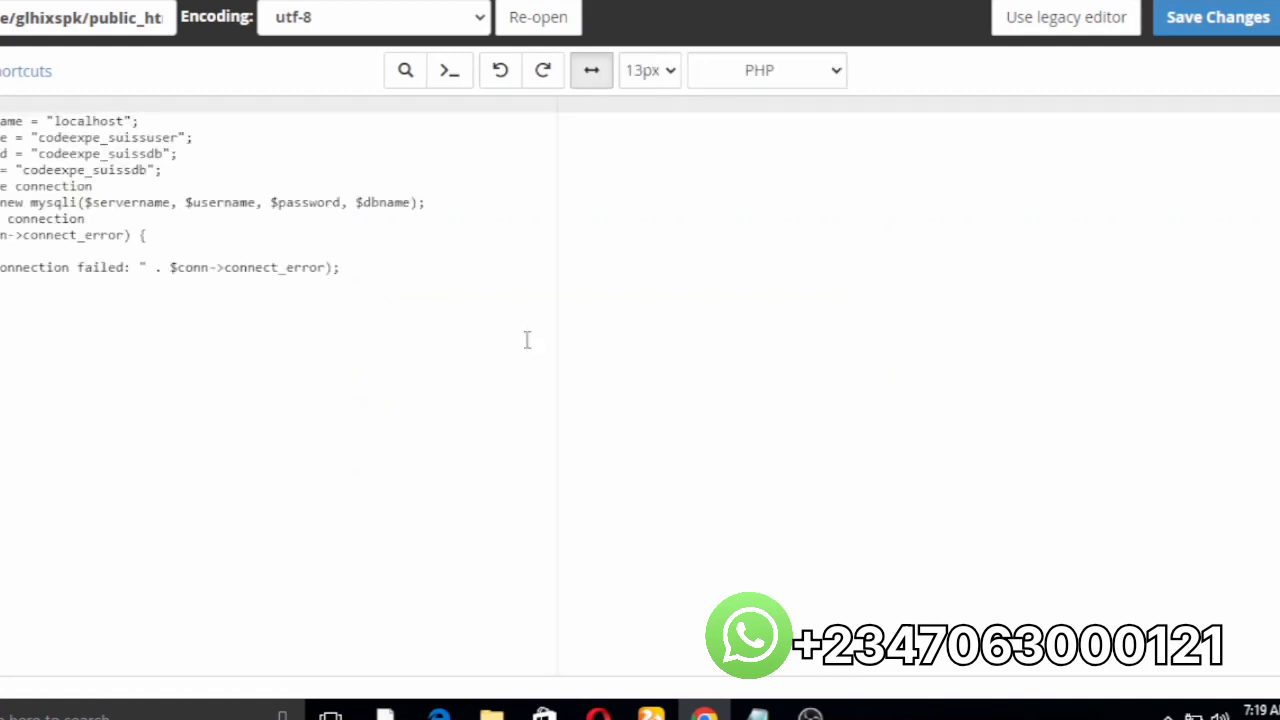
Step: Erase the old $username value in connect.php, leaving an empty string
{"action": "left_click", "coordinate": [178, 137]}
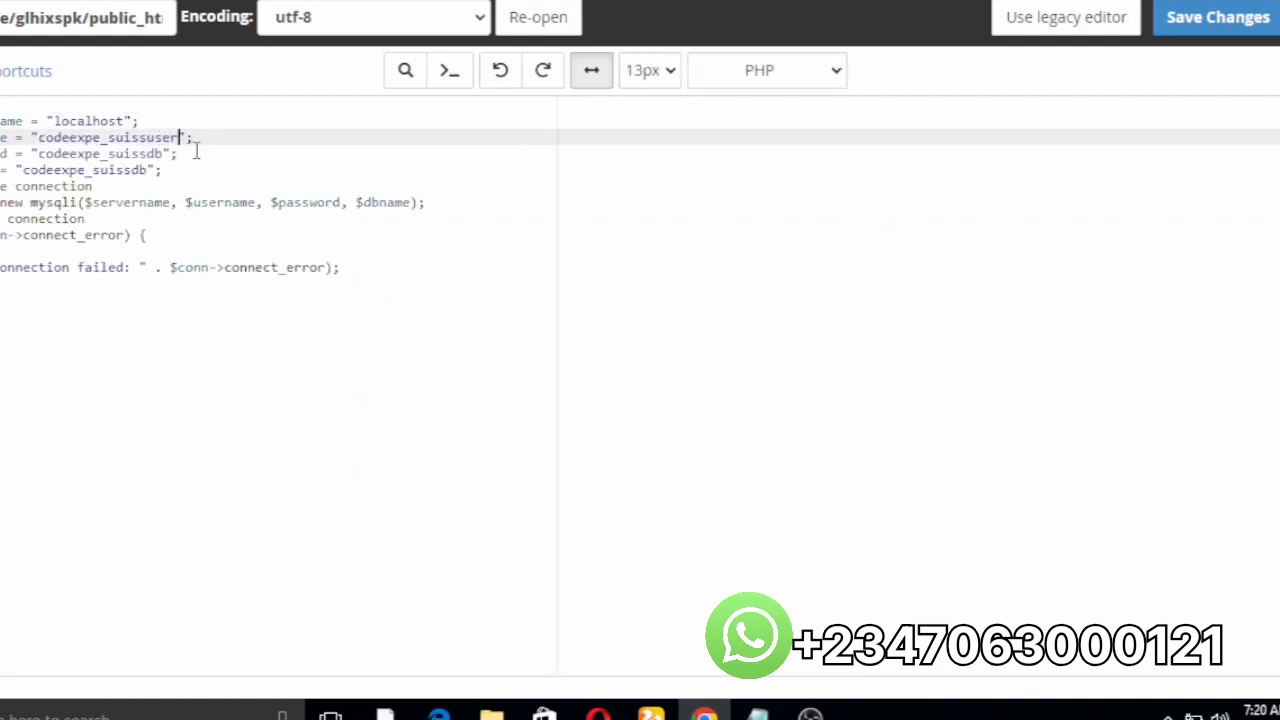
{"action": "key", "text": "BackSpace"}
{"action": "key", "text": "BackSpace"}
{"action": "key", "text": "BackSpace"}
{"action": "key", "text": "BackSpace"}
{"action": "key", "text": "BackSpace"}
{"action": "key", "text": "BackSpace"}
{"action": "key", "text": "BackSpace"}
{"action": "key", "text": "BackSpace"}
{"action": "key", "text": "BackSpace"}
{"action": "key", "text": "BackSpace"}
{"action": "key", "text": "BackSpace"}
{"action": "key", "text": "BackSpace"}
{"action": "key", "text": "BackSpace"}
{"action": "key", "text": "BackSpace"}
{"action": "key", "text": "BackSpace"}
{"action": "key", "text": "BackSpace"}
{"action": "key", "text": "BackSpace"}
{"action": "key", "text": "BackSpace"}
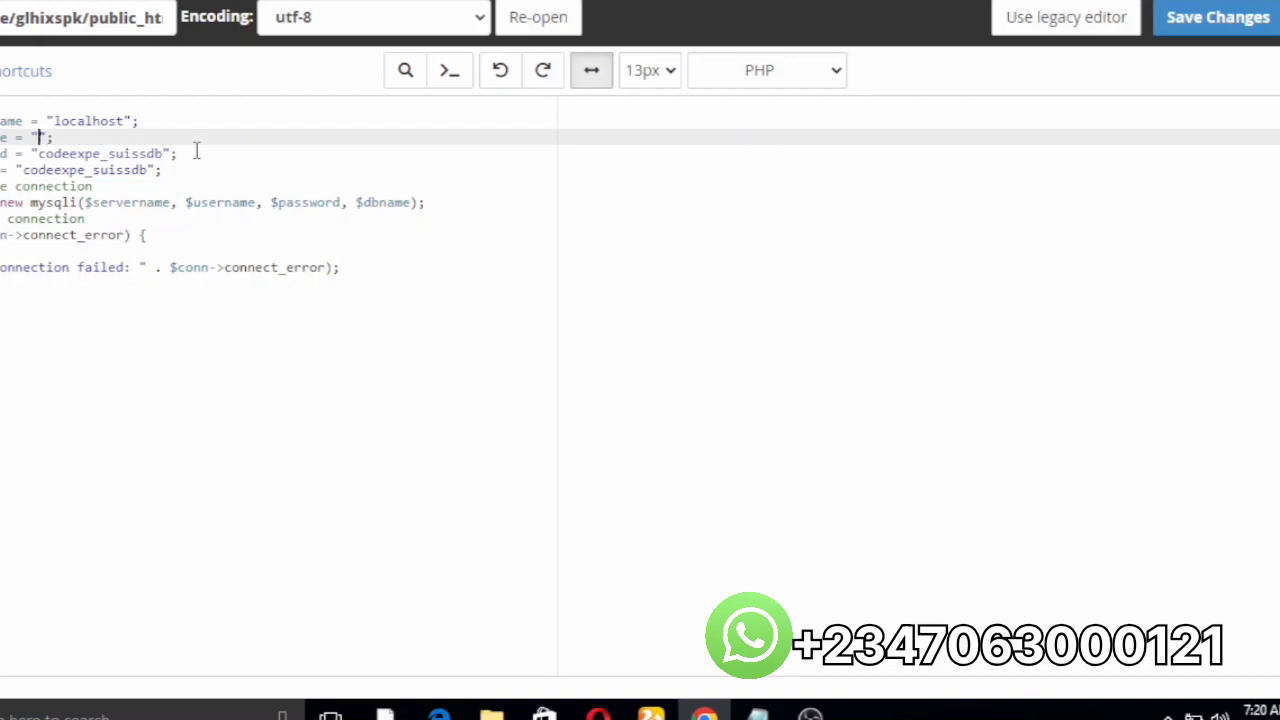
{"action": "mouse_move", "coordinate": [757, 712]}
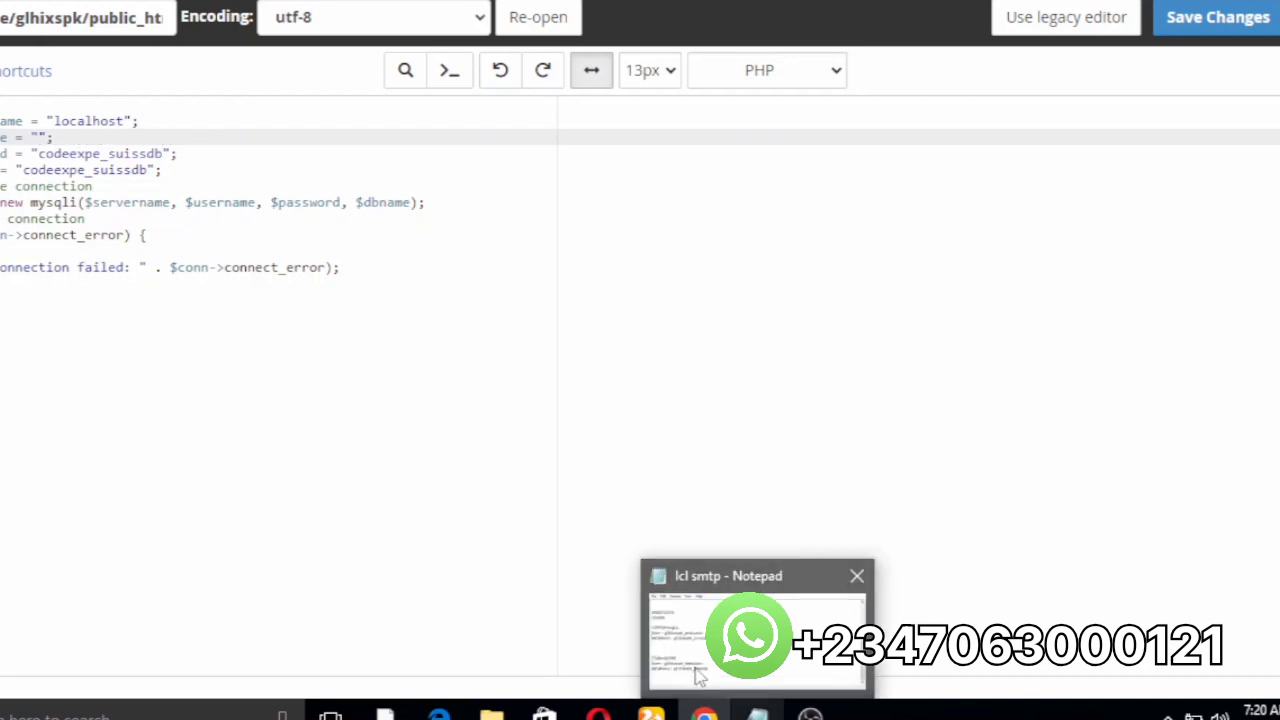
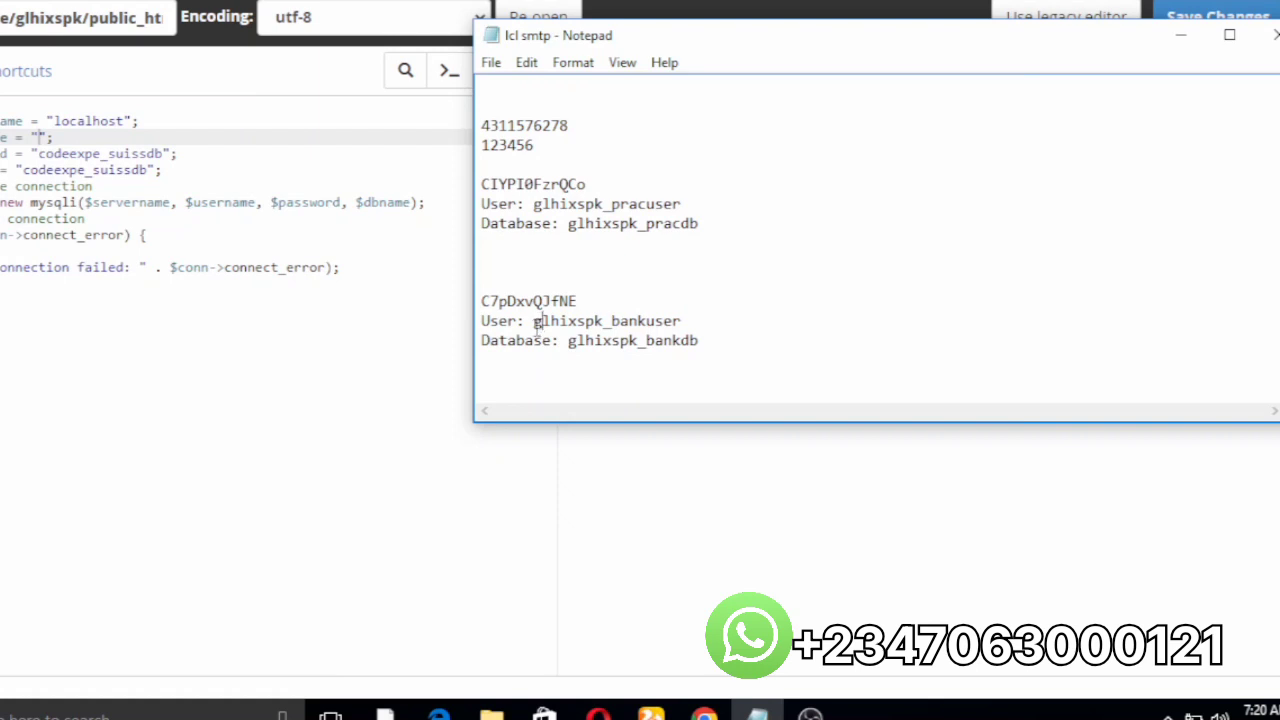
Step: Copy the bank database user name from the Notepad notes into the empty $username quotes
{"action": "left_click_drag", "start_coordinate": [534, 320], "coordinate": [682, 318]}
{"action": "key", "text": "ctrl+c"}
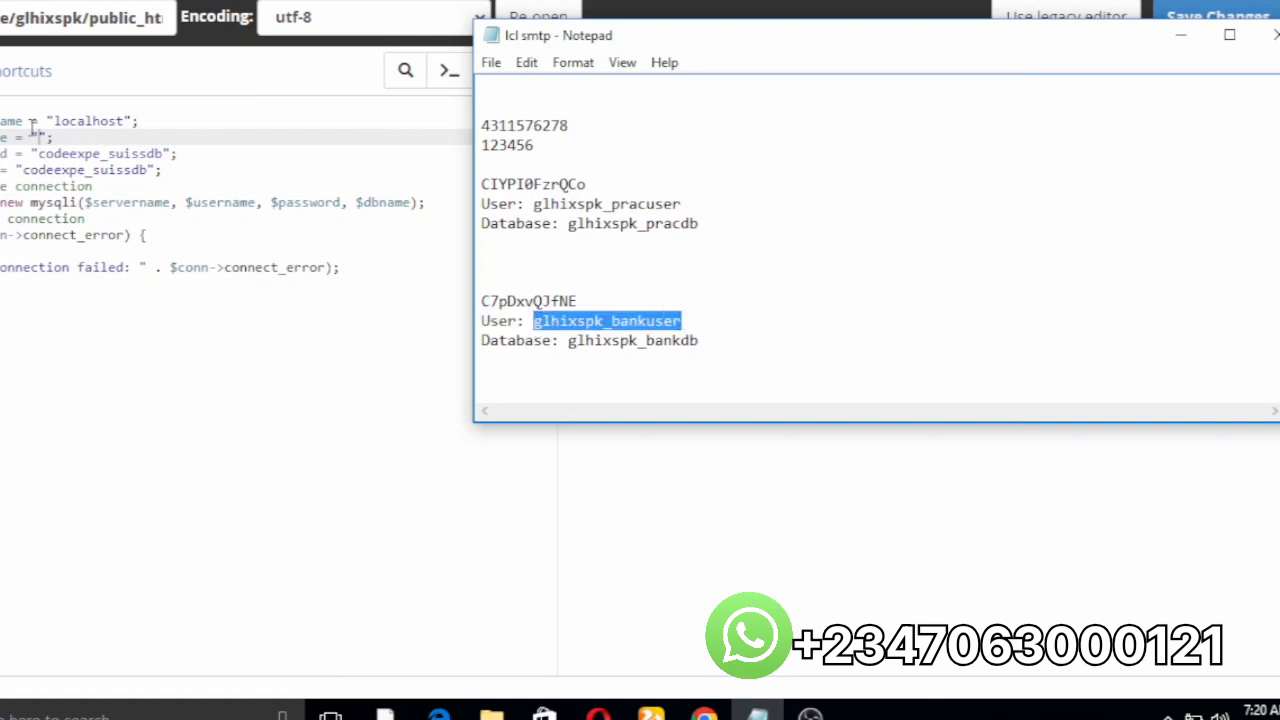
{"action": "left_click", "coordinate": [43, 137]}
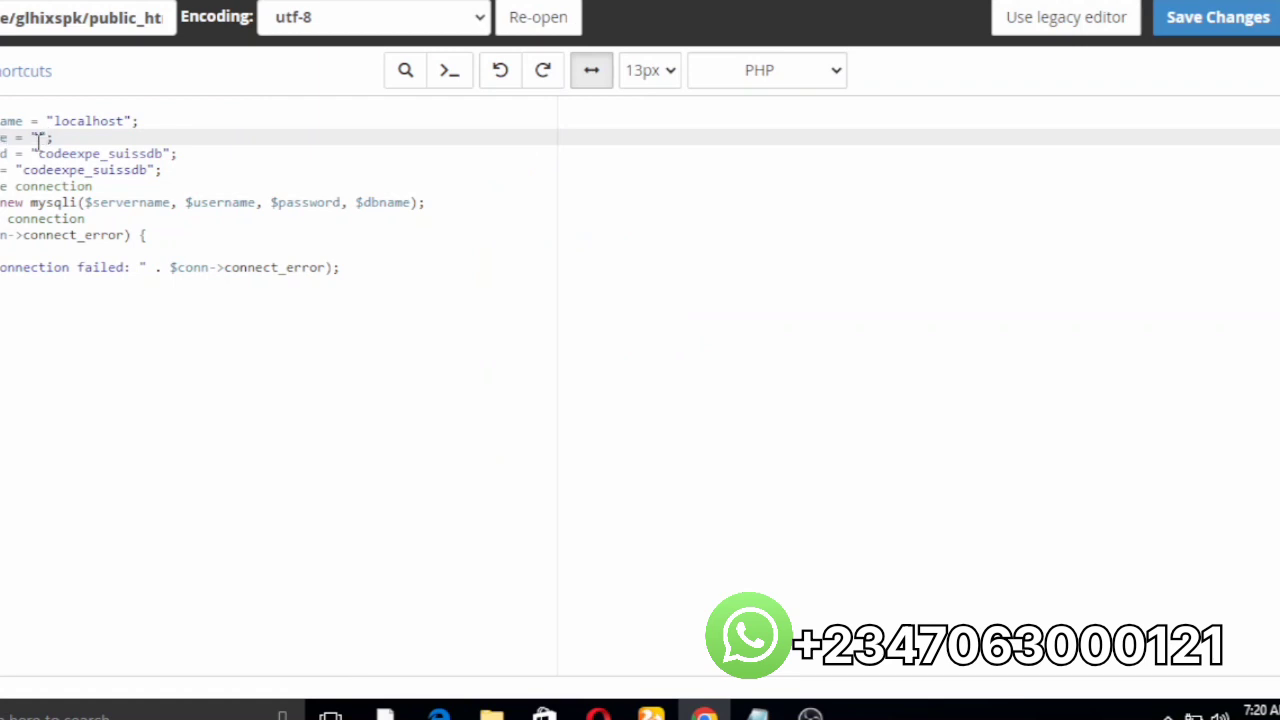
{"action": "key", "text": "ctrl+v"}
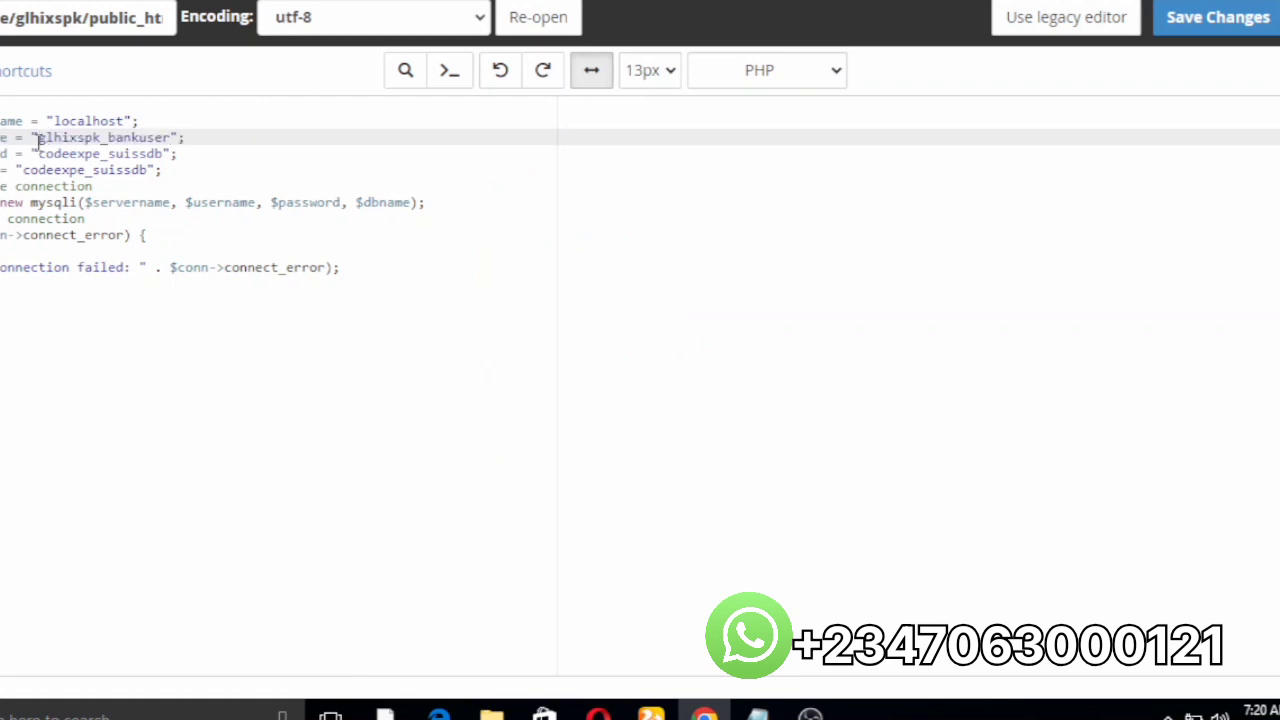
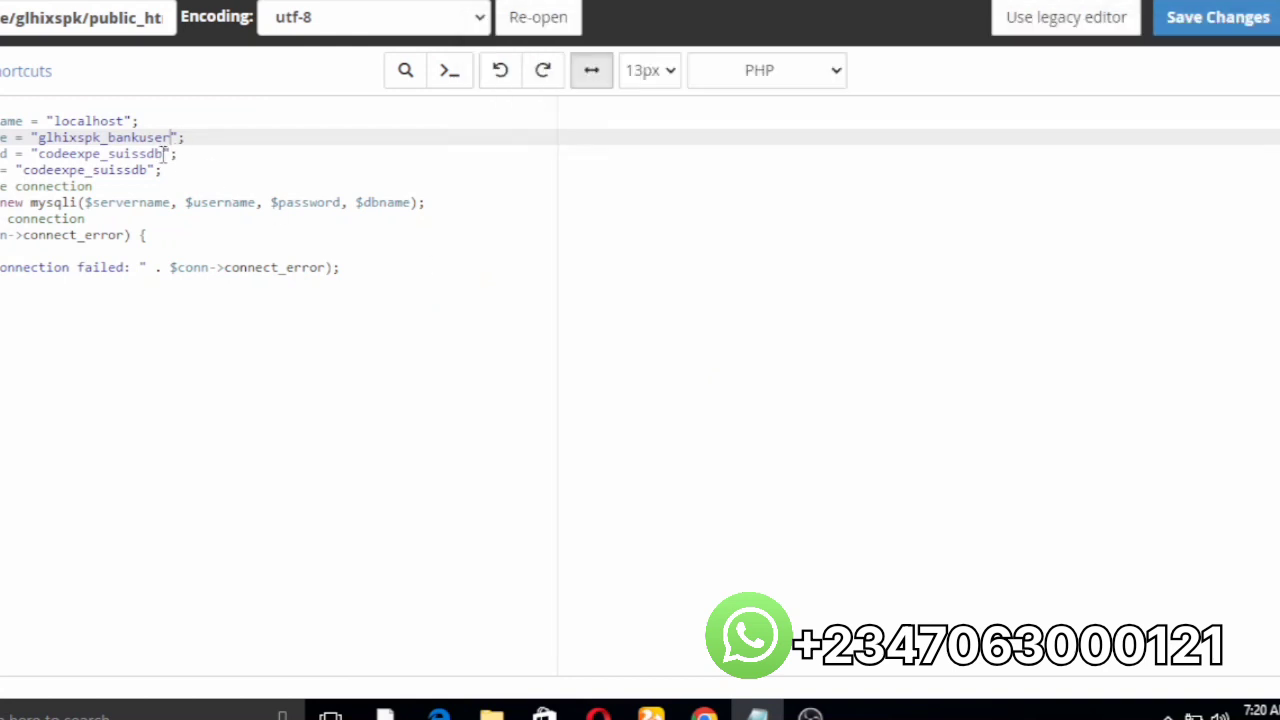
Step: Replace the old $password value with the new bank database user's password from the clipboard
{"action": "key", "text": "BackSpace"}
{"action": "key", "text": "BackSpace"}
{"action": "key", "text": "BackSpace"}
{"action": "key", "text": "BackSpace"}
{"action": "key", "text": "BackSpace"}
{"action": "key", "text": "BackSpace"}
{"action": "key", "text": "BackSpace"}
{"action": "key", "text": "BackSpace"}
{"action": "key", "text": "BackSpace"}
{"action": "key", "text": "BackSpace"}
{"action": "key", "text": "BackSpace"}
{"action": "key", "text": "BackSpace"}
{"action": "key", "text": "BackSpace"}
{"action": "key", "text": "BackSpace"}
{"action": "key", "text": "BackSpace"}
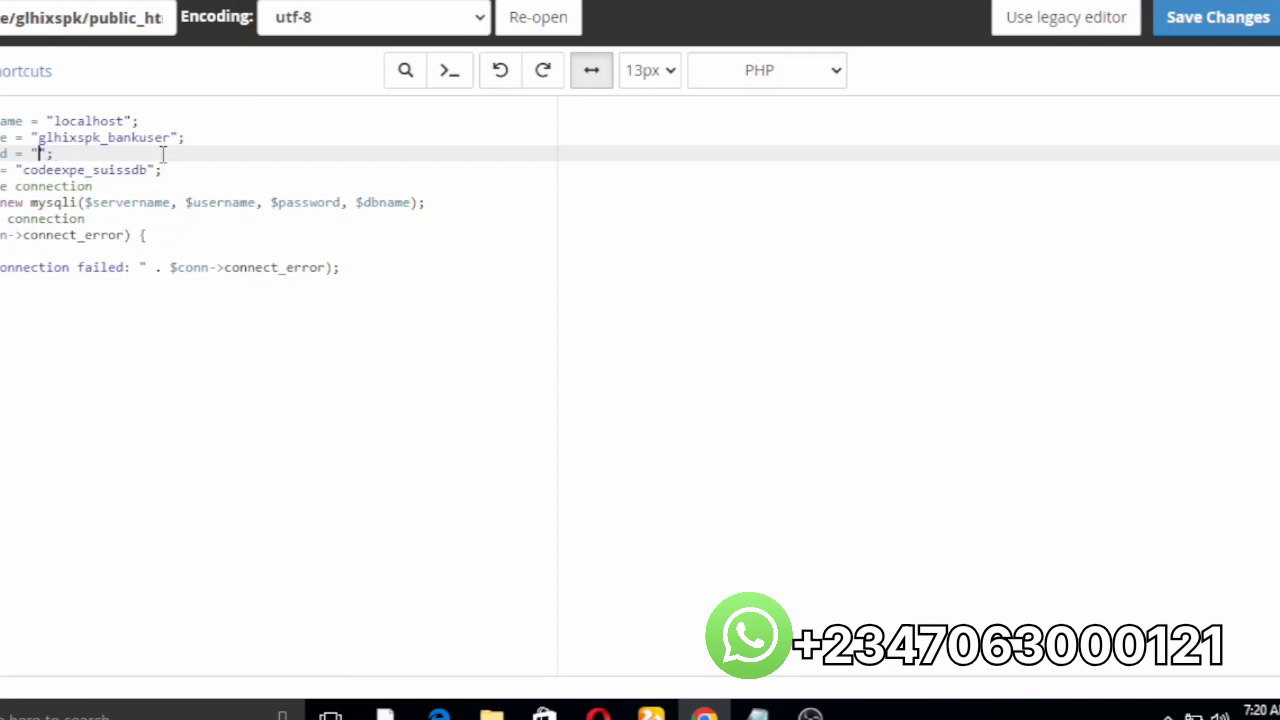
{"action": "key", "text": "ctrl+v"}
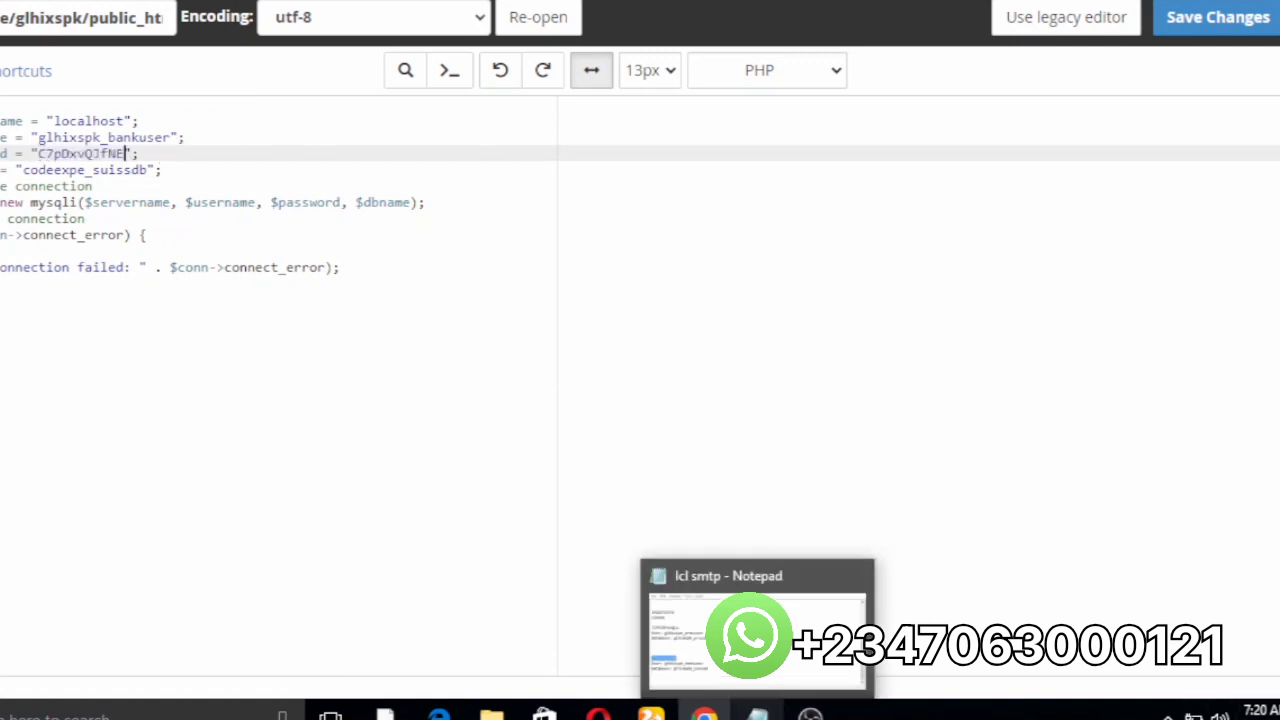
{"action": "left_click", "coordinate": [757, 714]}
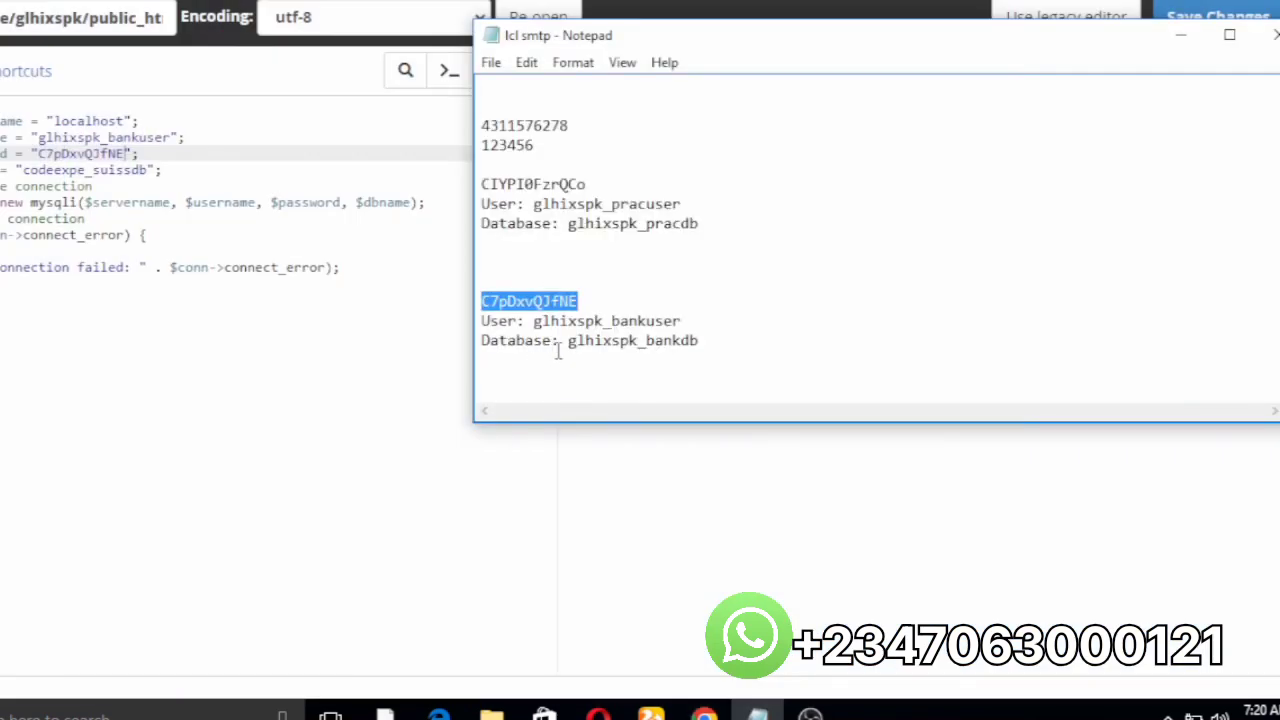
{"action": "left_click_drag", "start_coordinate": [566, 342], "coordinate": [703, 343]}
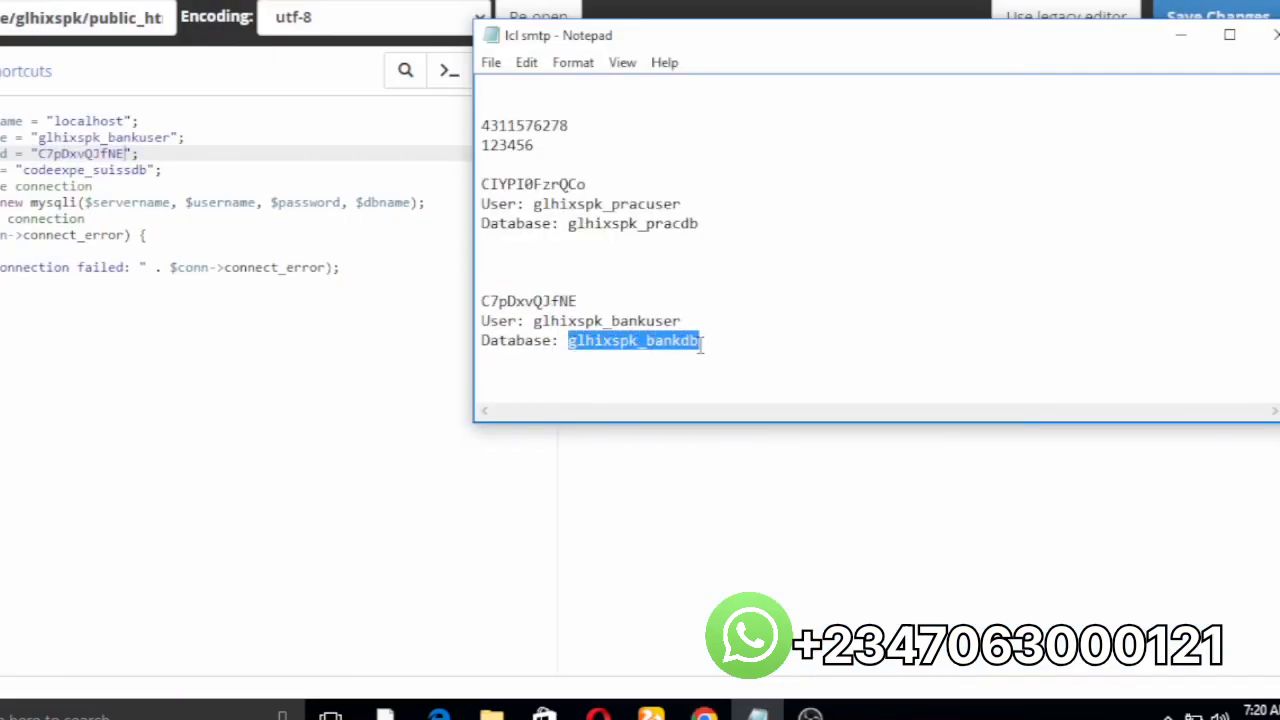
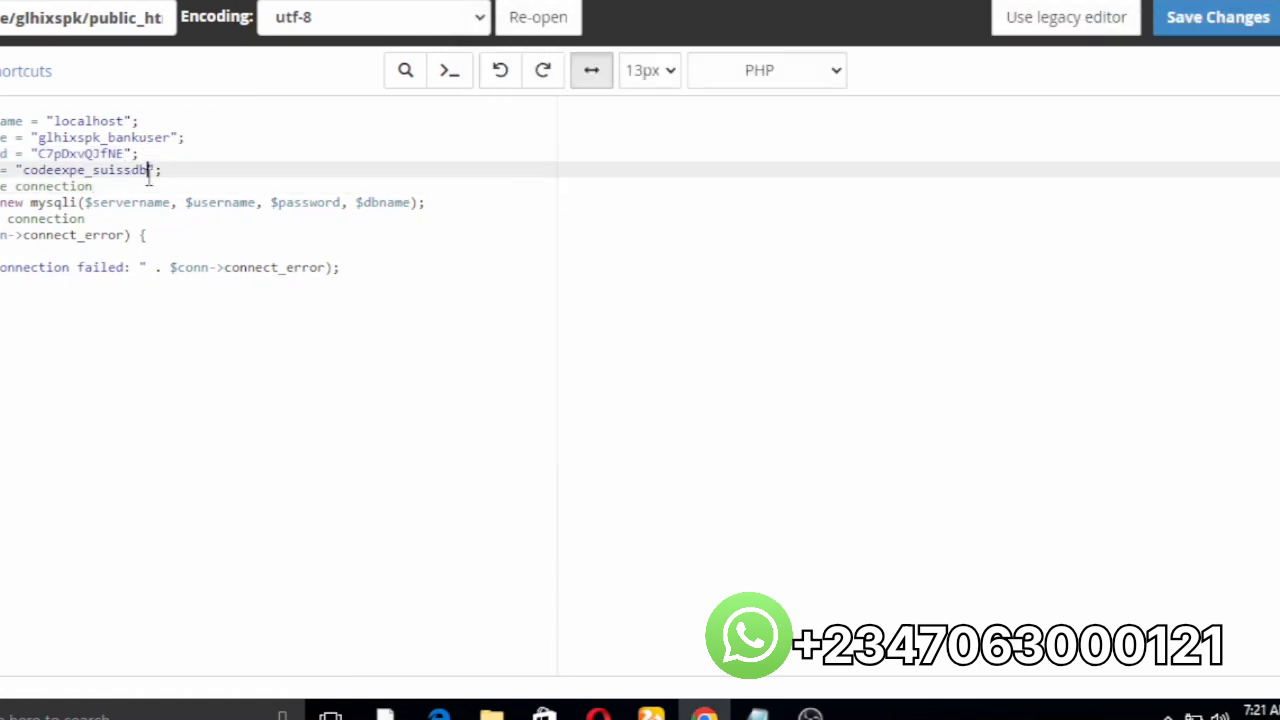
Step: Replace the old database name on the $dbname line with glhixspk_bankdb
{"action": "key", "text": "BackSpace"}
{"action": "key", "text": "BackSpace"}
{"action": "key", "text": "BackSpace"}
{"action": "key", "text": "BackSpace"}
{"action": "key", "text": "BackSpace"}
{"action": "key", "text": "BackSpace"}
{"action": "key", "text": "BackSpace"}
{"action": "key", "text": "BackSpace"}
{"action": "key", "text": "BackSpace"}
{"action": "key", "text": "BackSpace"}
{"action": "key", "text": "BackSpace"}
{"action": "key", "text": "BackSpace"}
{"action": "key", "text": "BackSpace"}
{"action": "key", "text": "BackSpace"}
{"action": "key", "text": "BackSpace"}
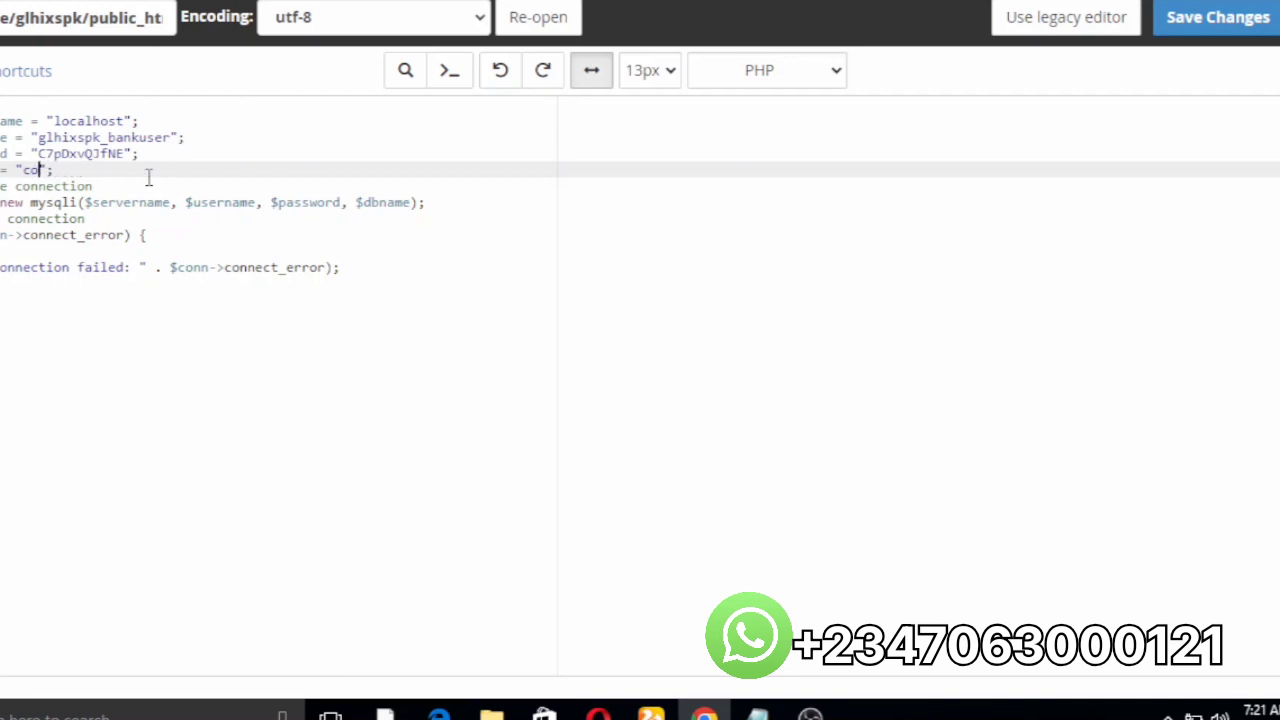
{"action": "type", "text": "glhixspk_bankdb"}
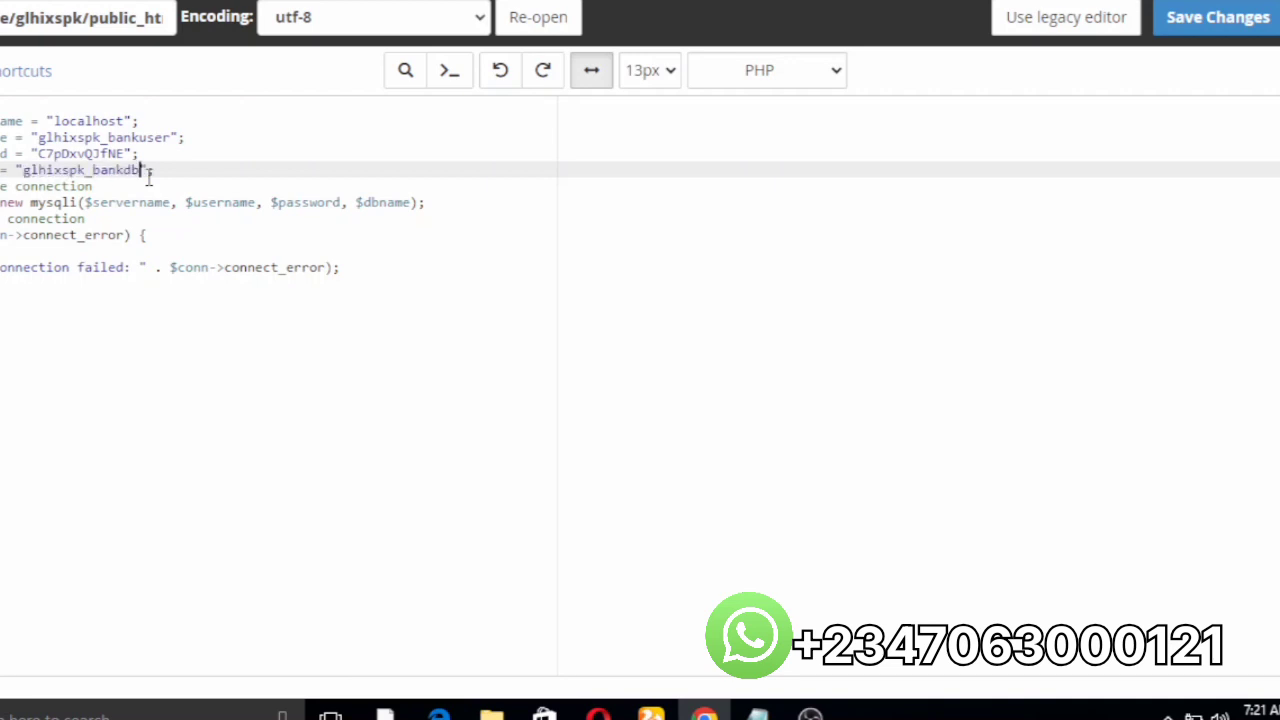
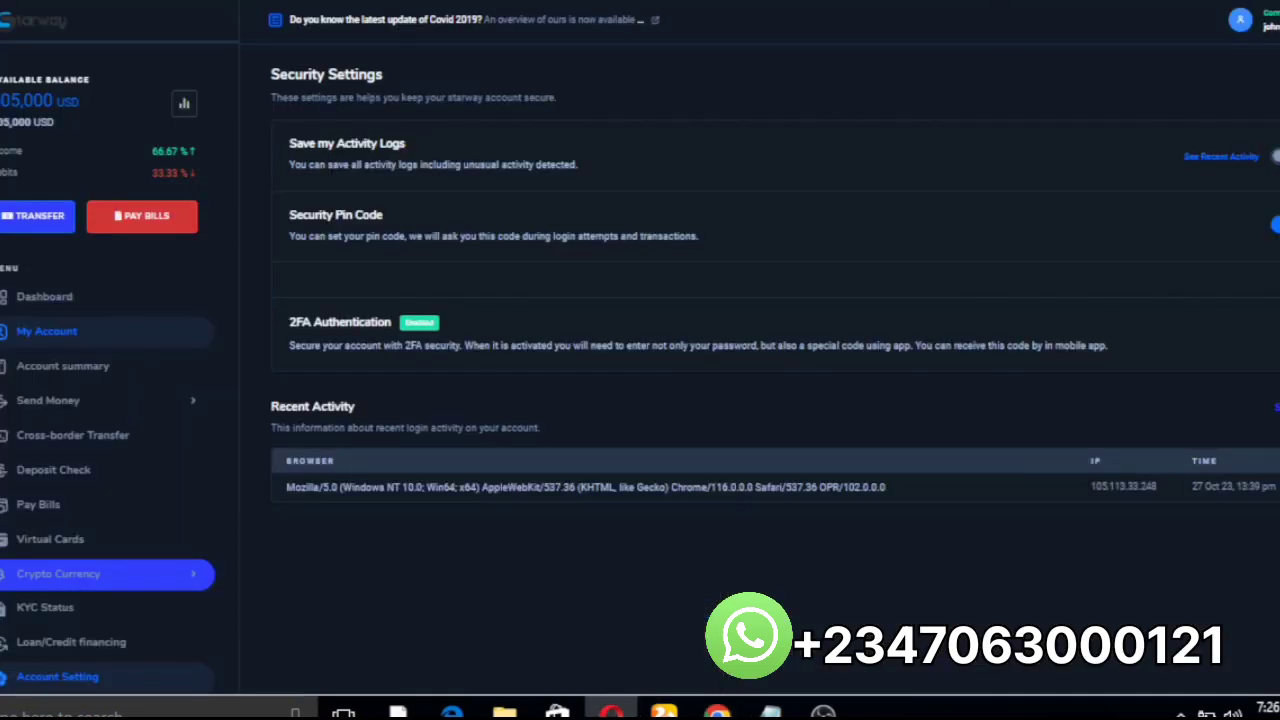
Step: Open a new browser tab showing the speed-dial start page beside the Starway dashboard
{"action": "key", "text": "ctrl+t"}
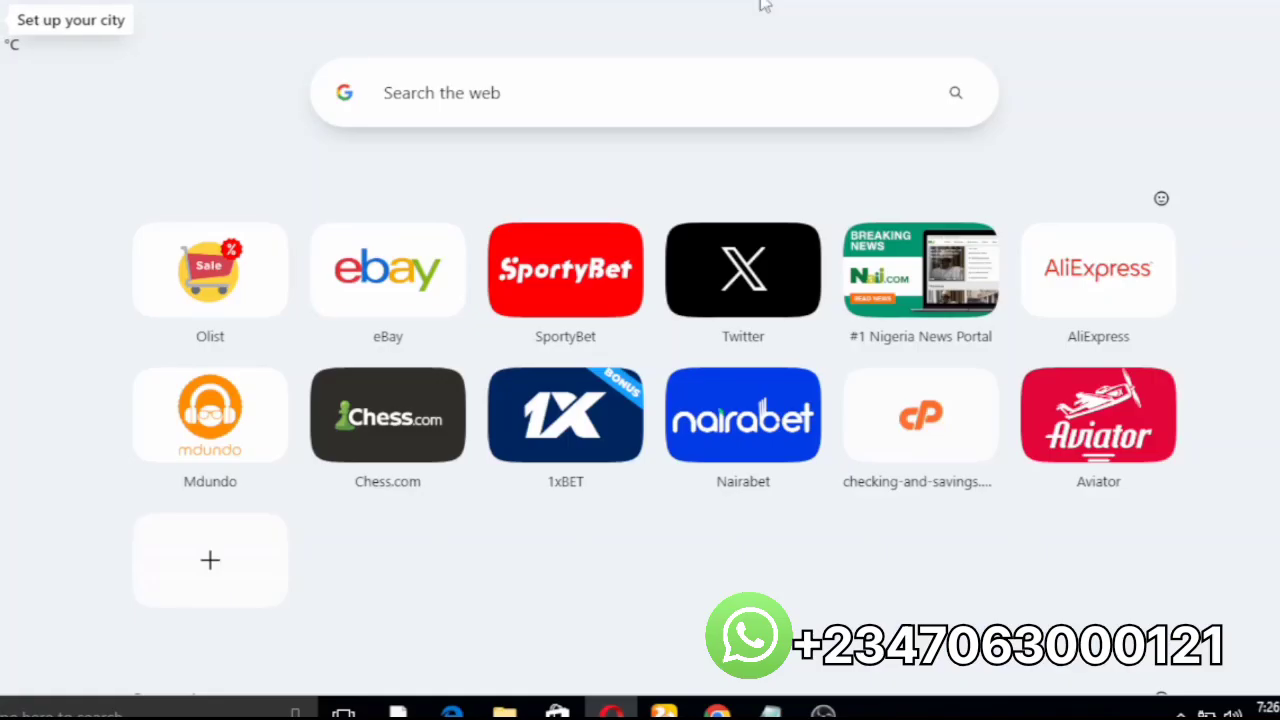
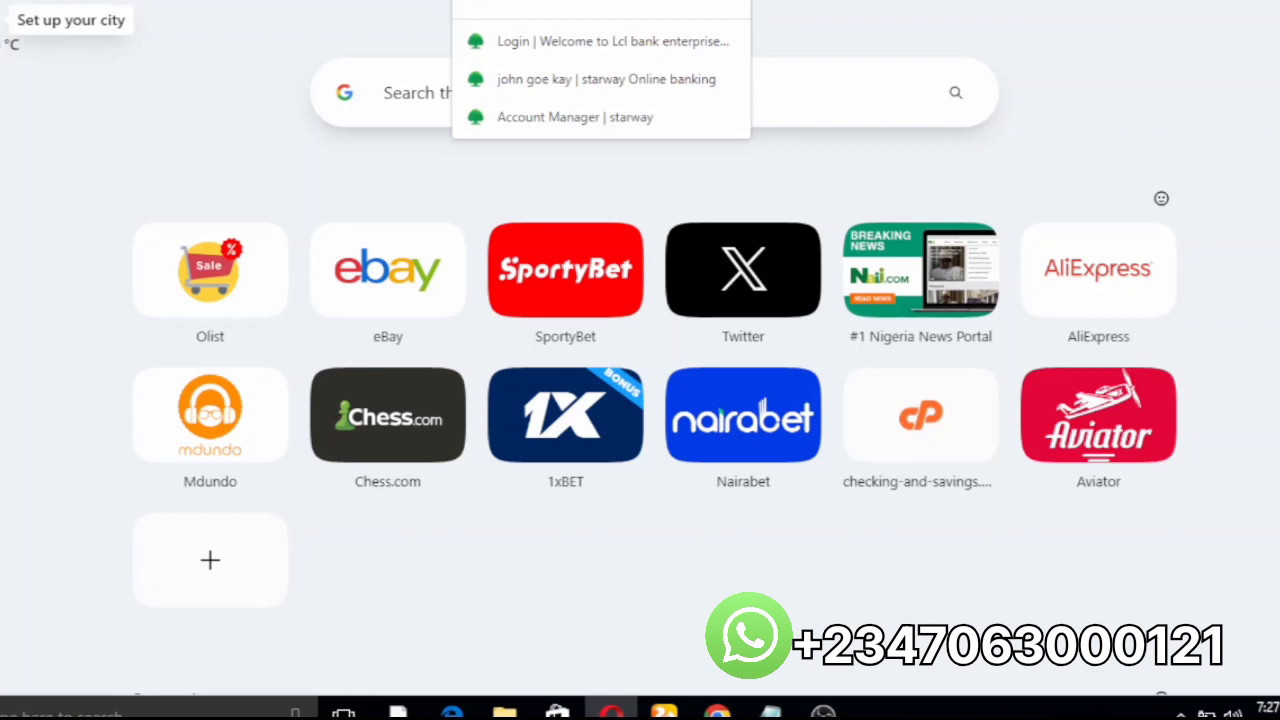
Step: Enter oakonlinebank.com/bankland in the address bar, completing the domain from its suggestion
{"action": "type", "text": "oa"}
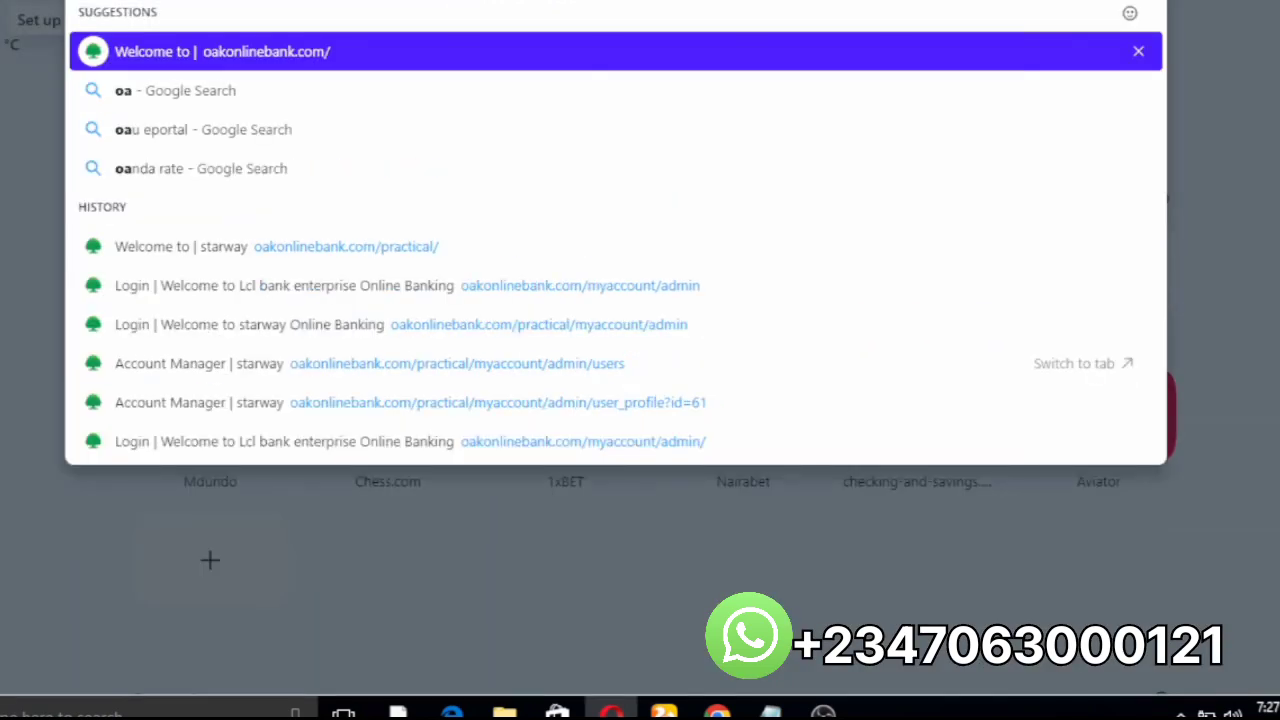
{"action": "key", "text": "Right"}
{"action": "type", "text": "bankland"}
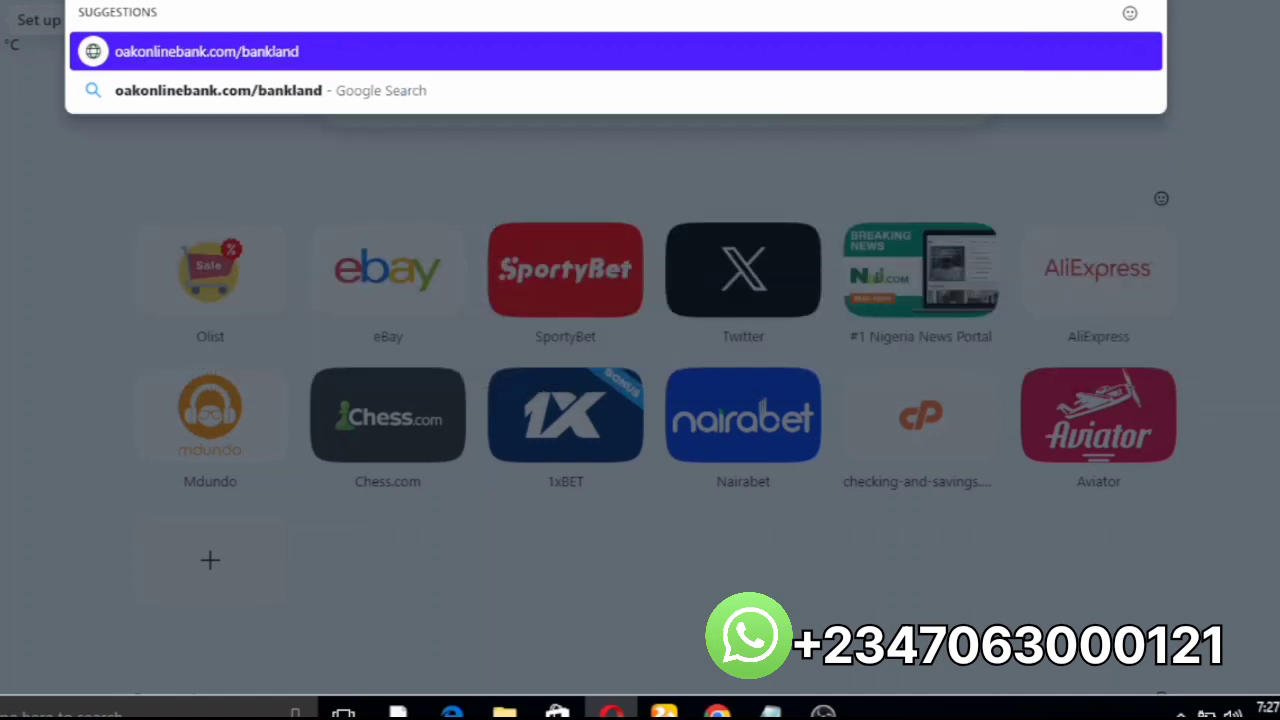
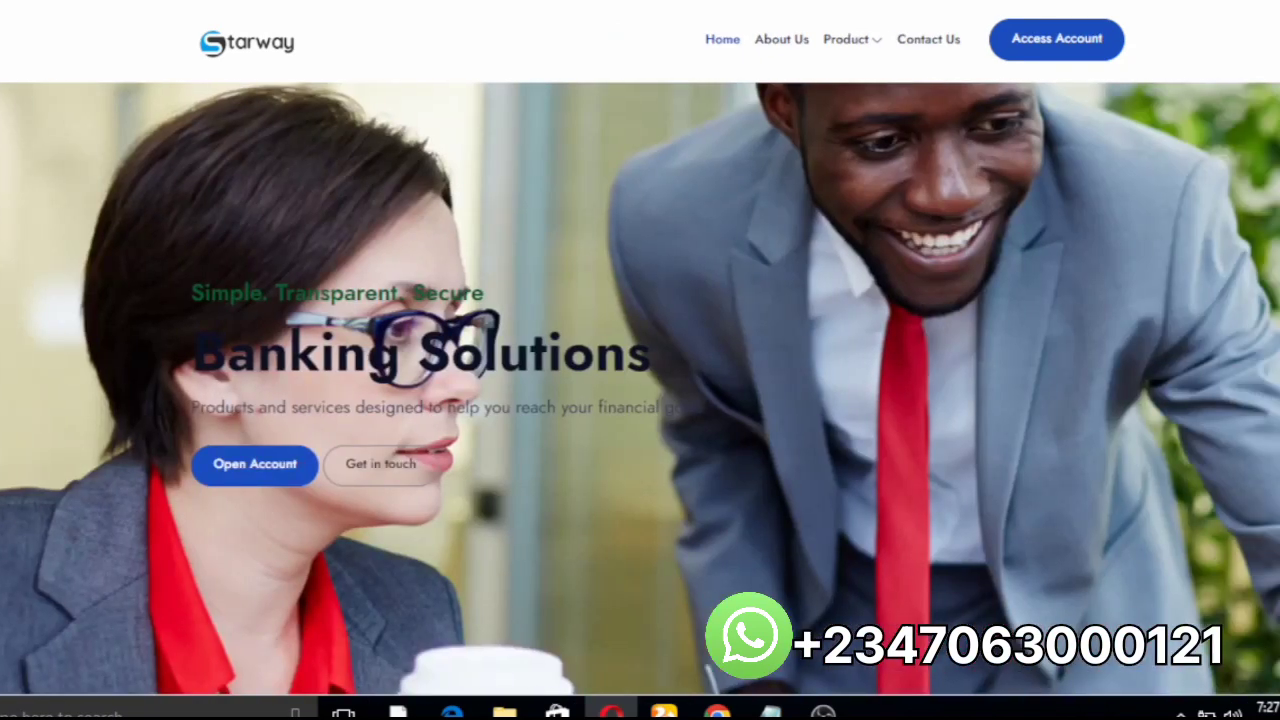
Step: Scroll through the live Starway banking homepage to check it loads correctly
{"action": "scroll", "coordinate": [640, 390], "scroll_direction": "down", "scroll_amount": 10}
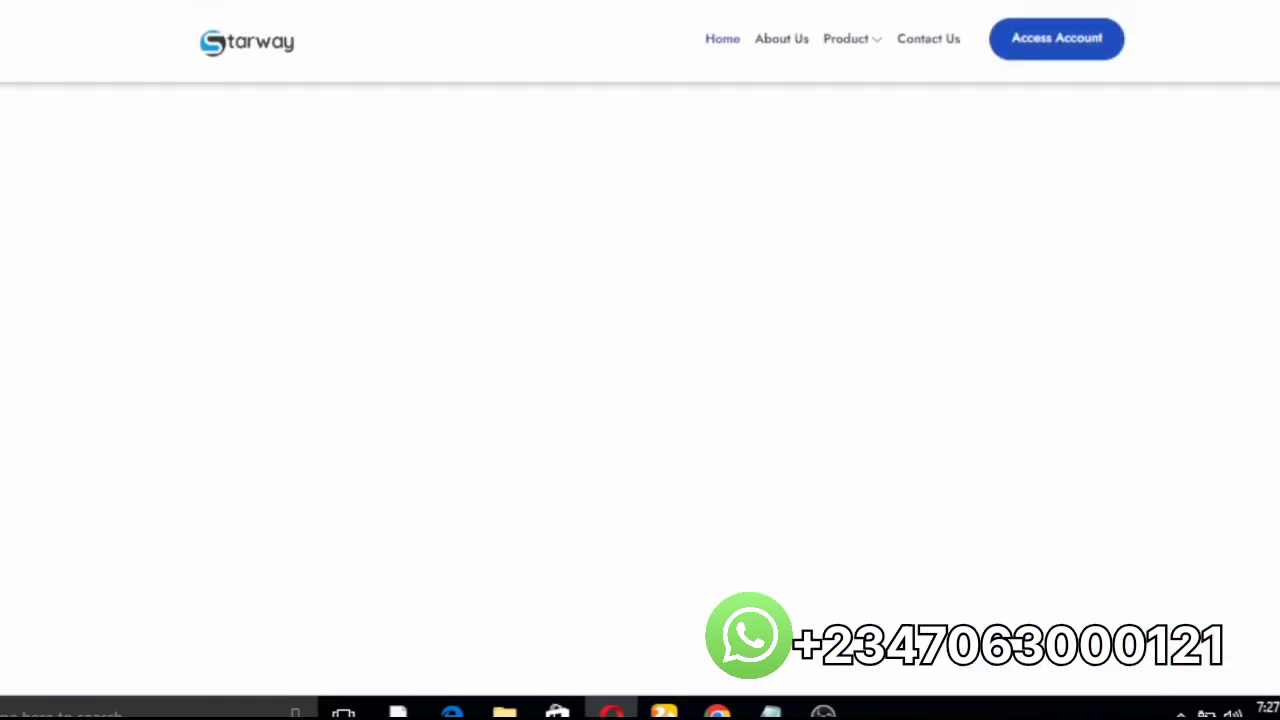
{"action": "scroll", "coordinate": [640, 390], "scroll_direction": "down", "scroll_amount": 8}
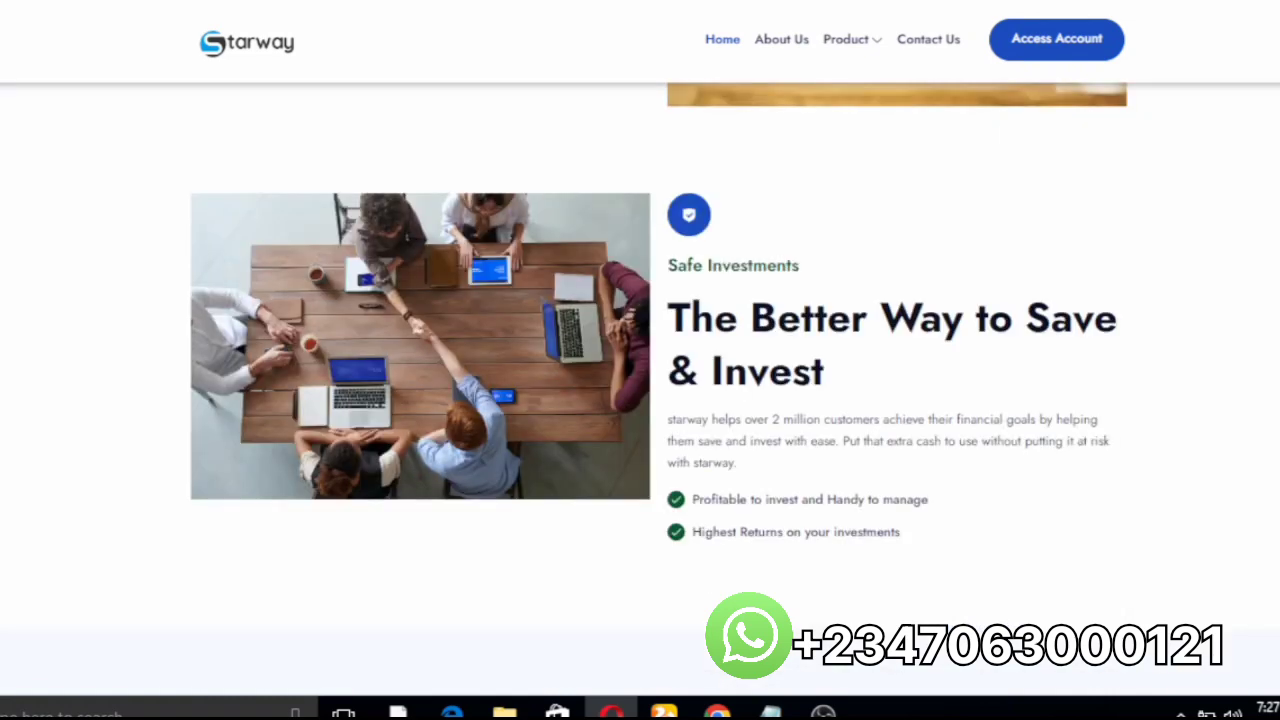
{"action": "scroll", "coordinate": [640, 390], "scroll_direction": "up", "scroll_amount": 18}
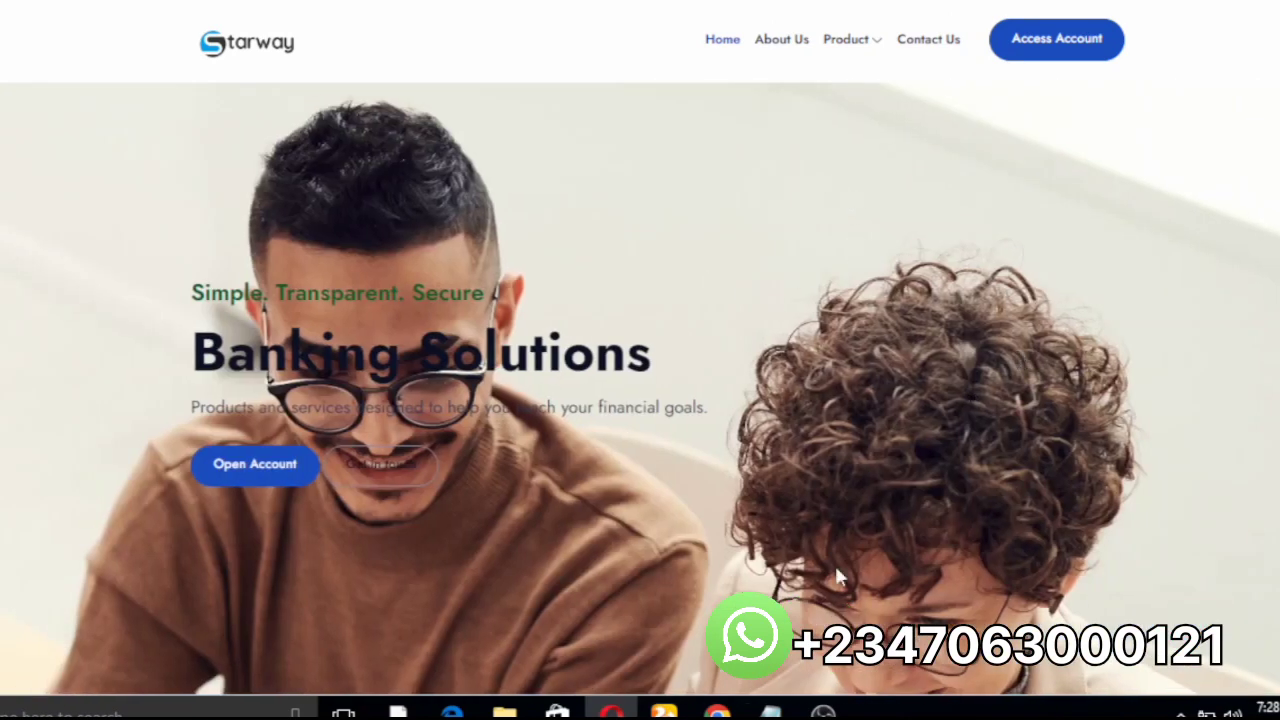
Step: Return to cPanel File Manager and list the public_html folder's contents
{"action": "mouse_move", "coordinate": [717, 712]}
{"action": "left_click", "coordinate": [662, 636]}
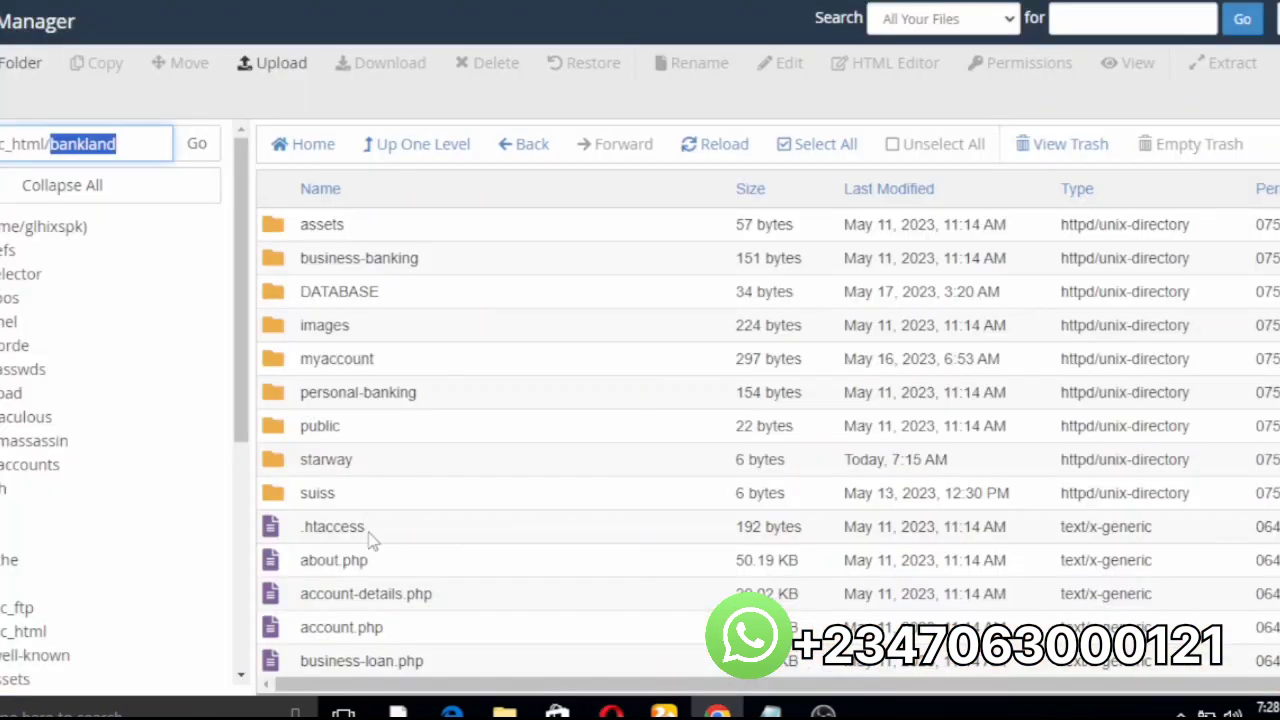
{"action": "left_click", "coordinate": [20, 632]}
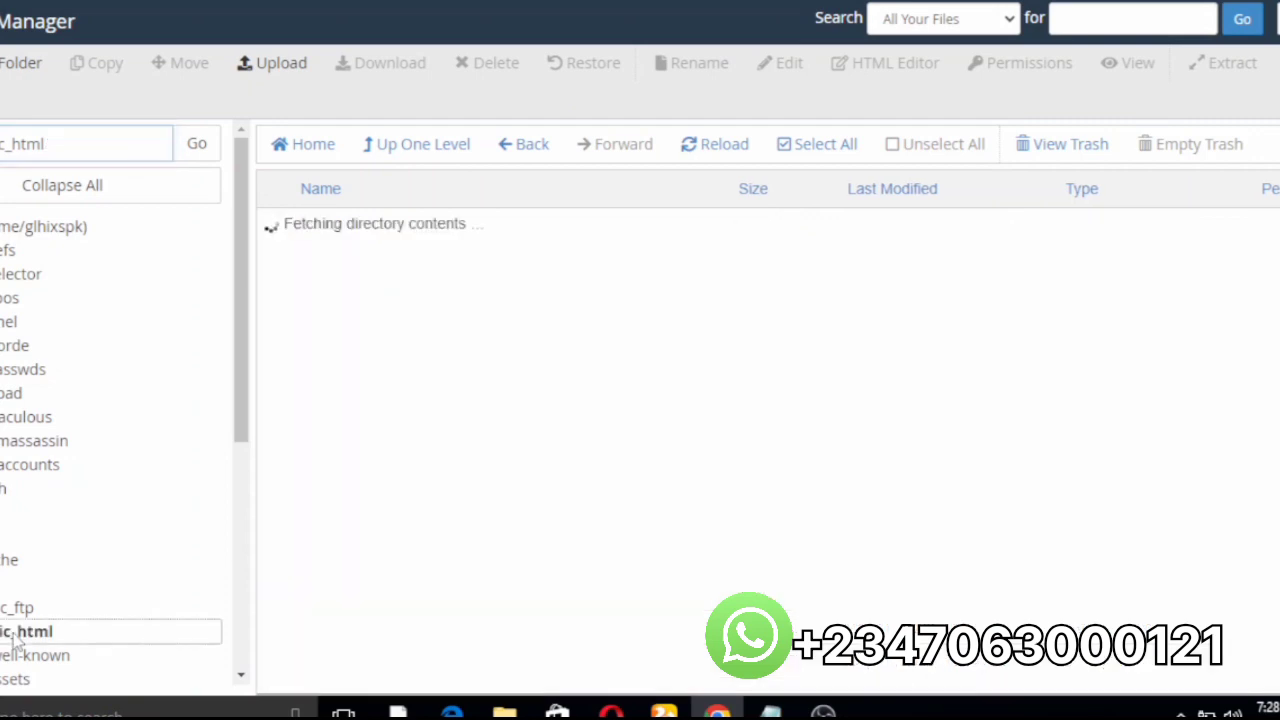
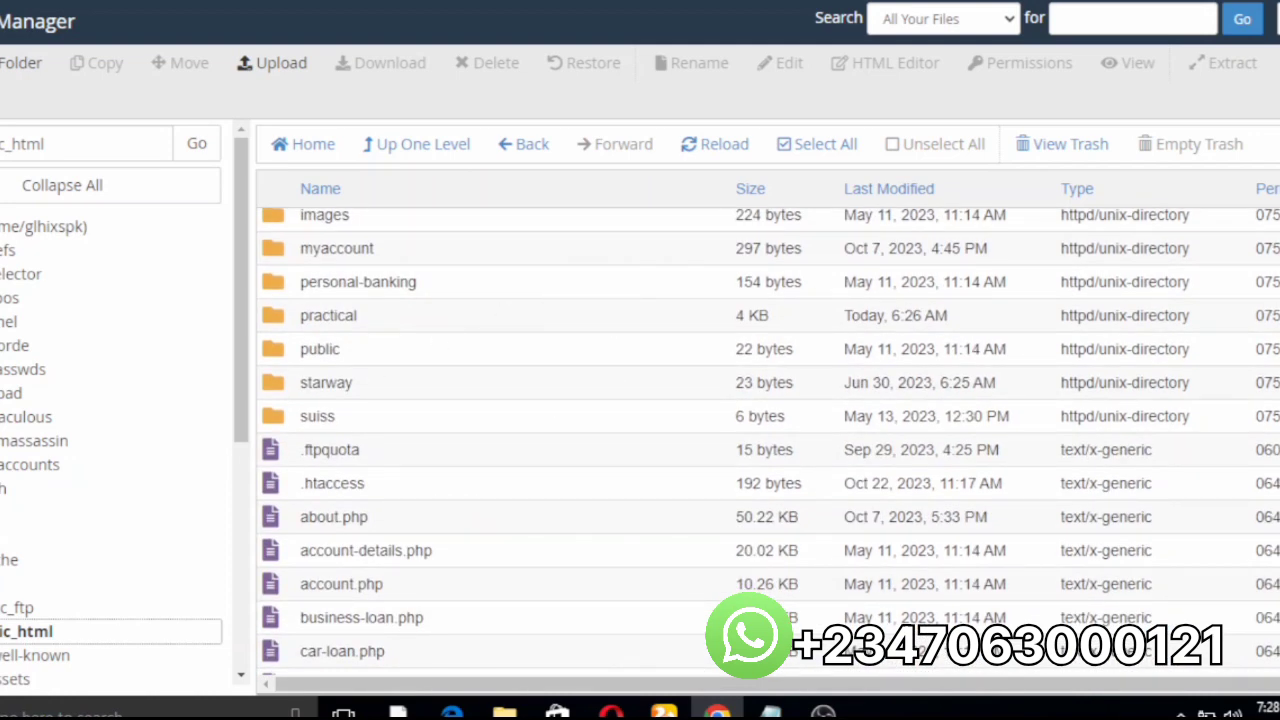
Step: Scroll the public_html list back to the top, bringing bankland, practical and starway into view
{"action": "scroll", "coordinate": [363, 358], "scroll_direction": "up", "scroll_amount": 5}
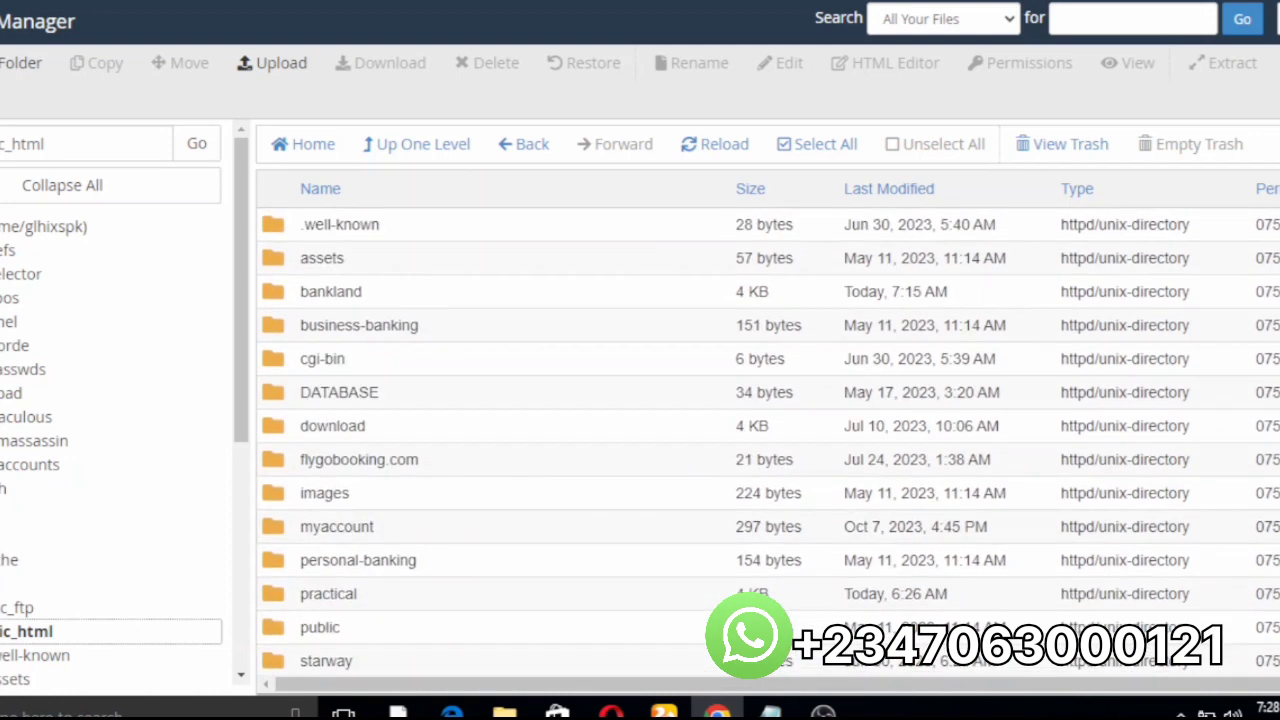
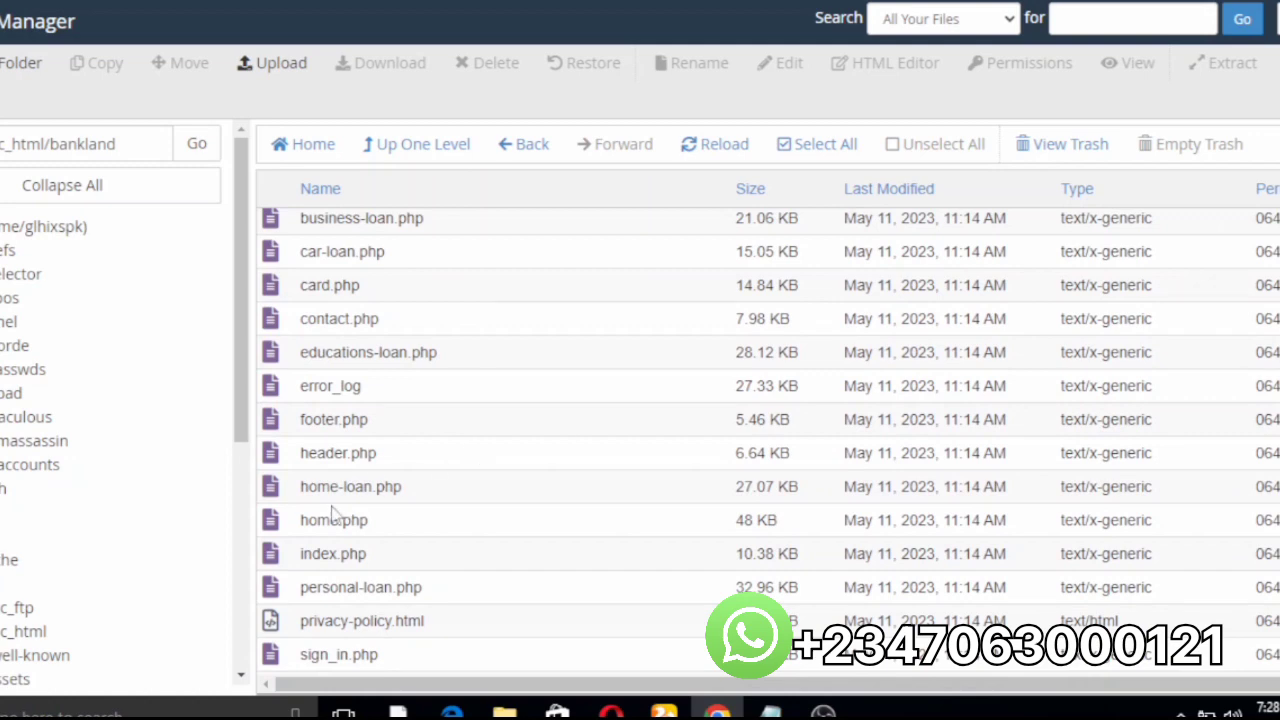
Step: Open home.php from the bankland folder in the code editor, confirming the encoding dialog
{"action": "left_click", "coordinate": [326, 519]}
{"action": "right_click", "coordinate": [329, 520]}
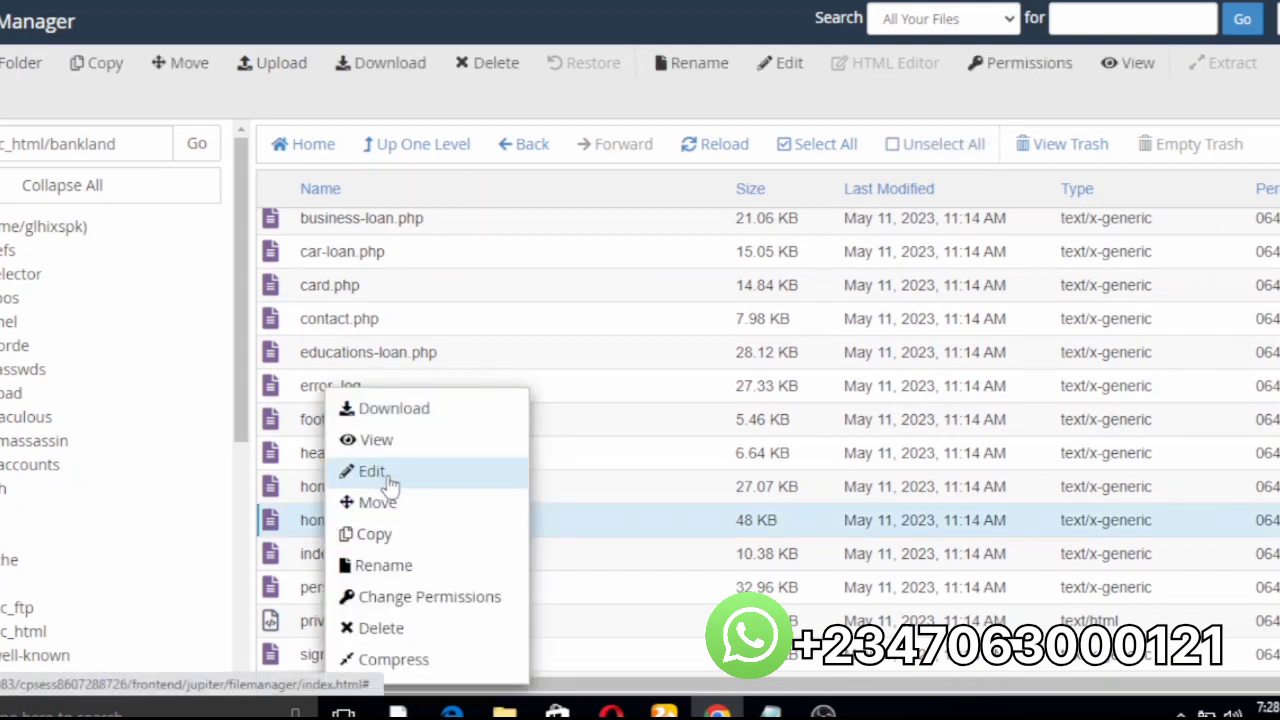
{"action": "left_click", "coordinate": [387, 476]}
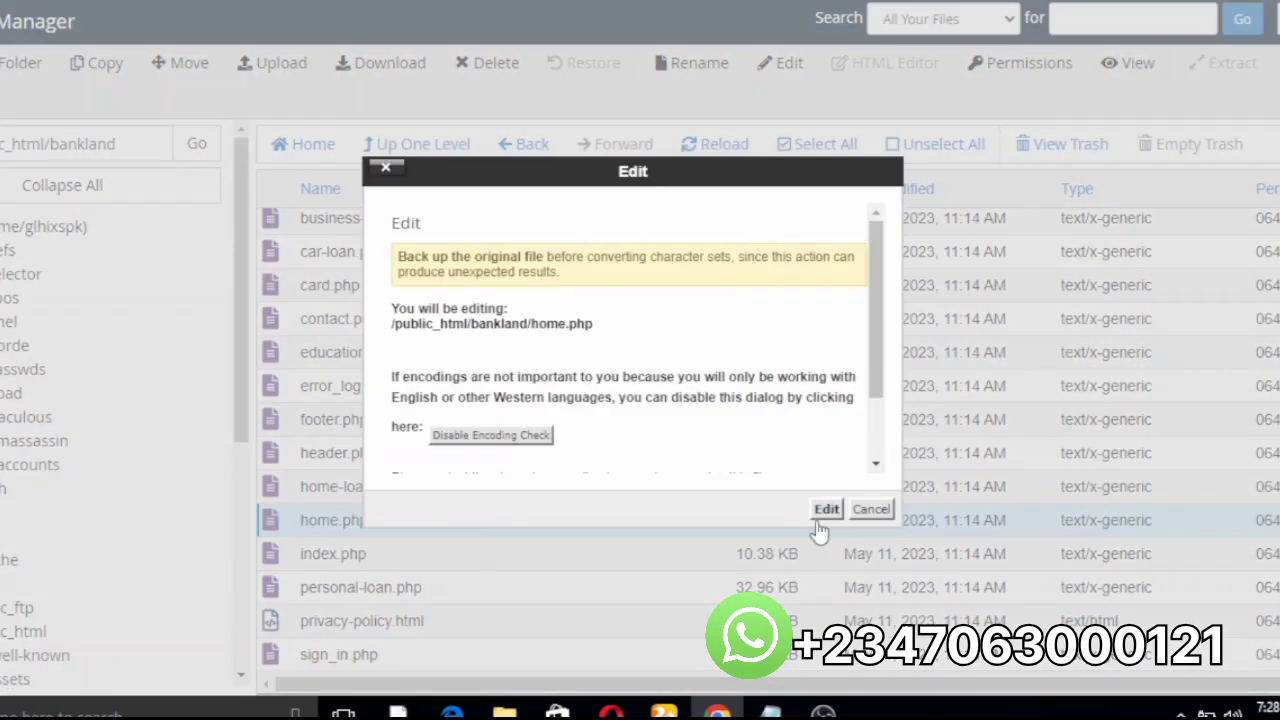
{"action": "left_click", "coordinate": [826, 510]}
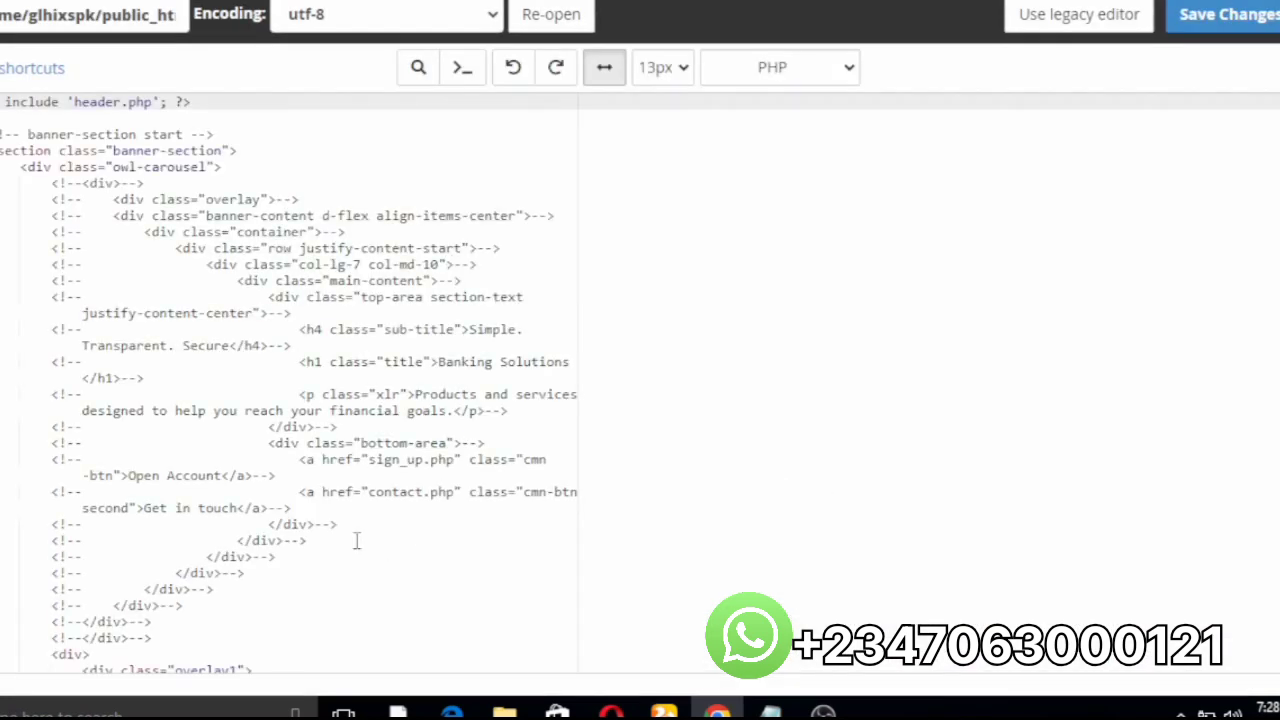
Step: Bring up the text search box inside the home.php code
{"action": "left_click", "coordinate": [380, 127]}
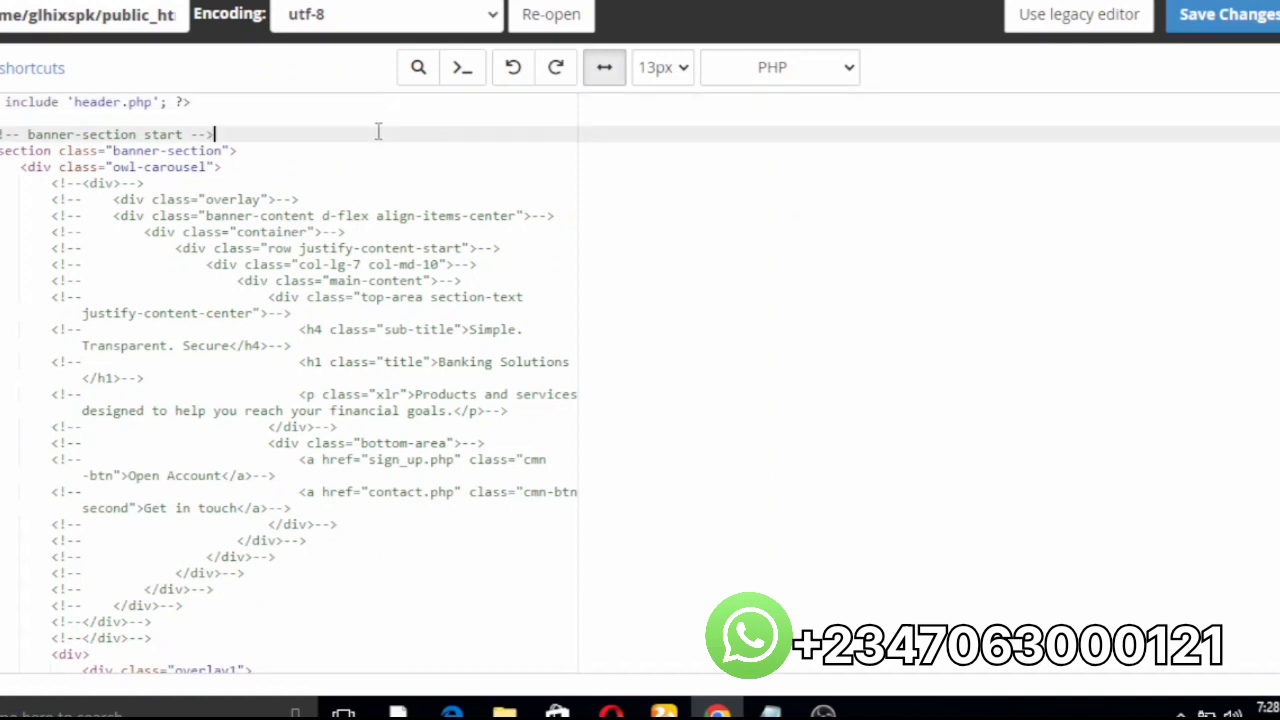
{"action": "left_click", "coordinate": [301, 111]}
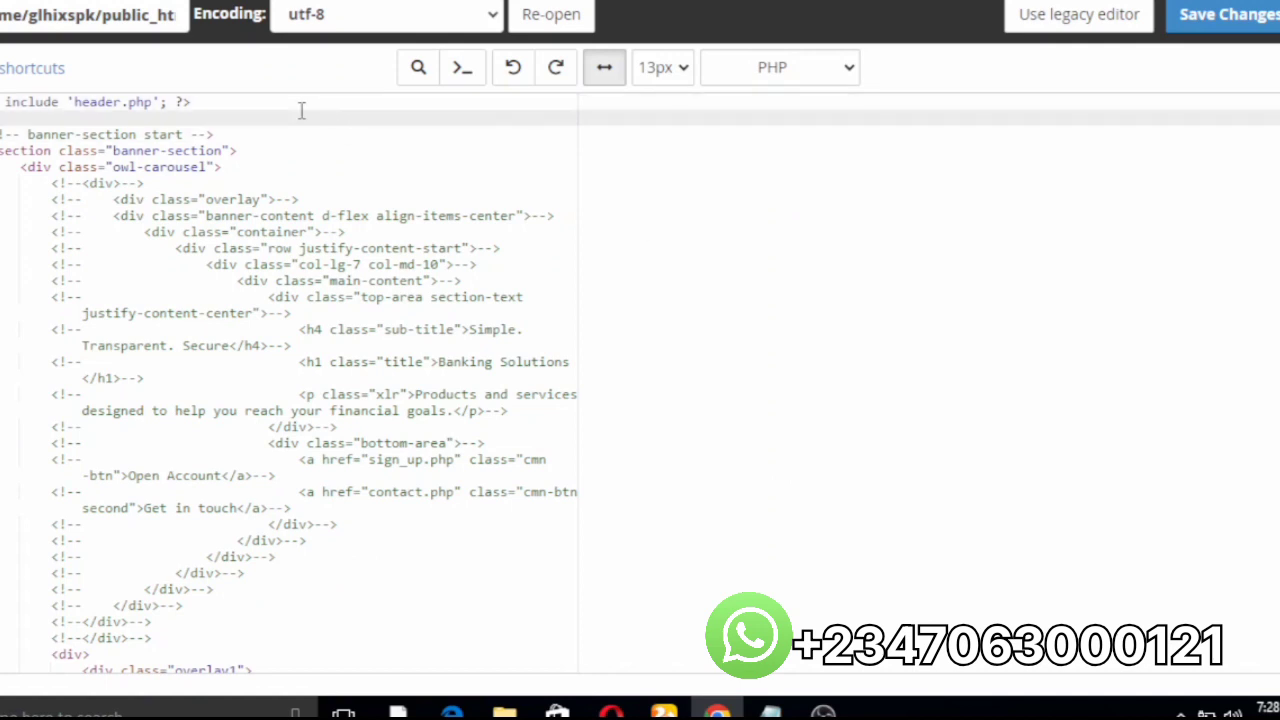
{"action": "key", "text": "ctrl+f"}
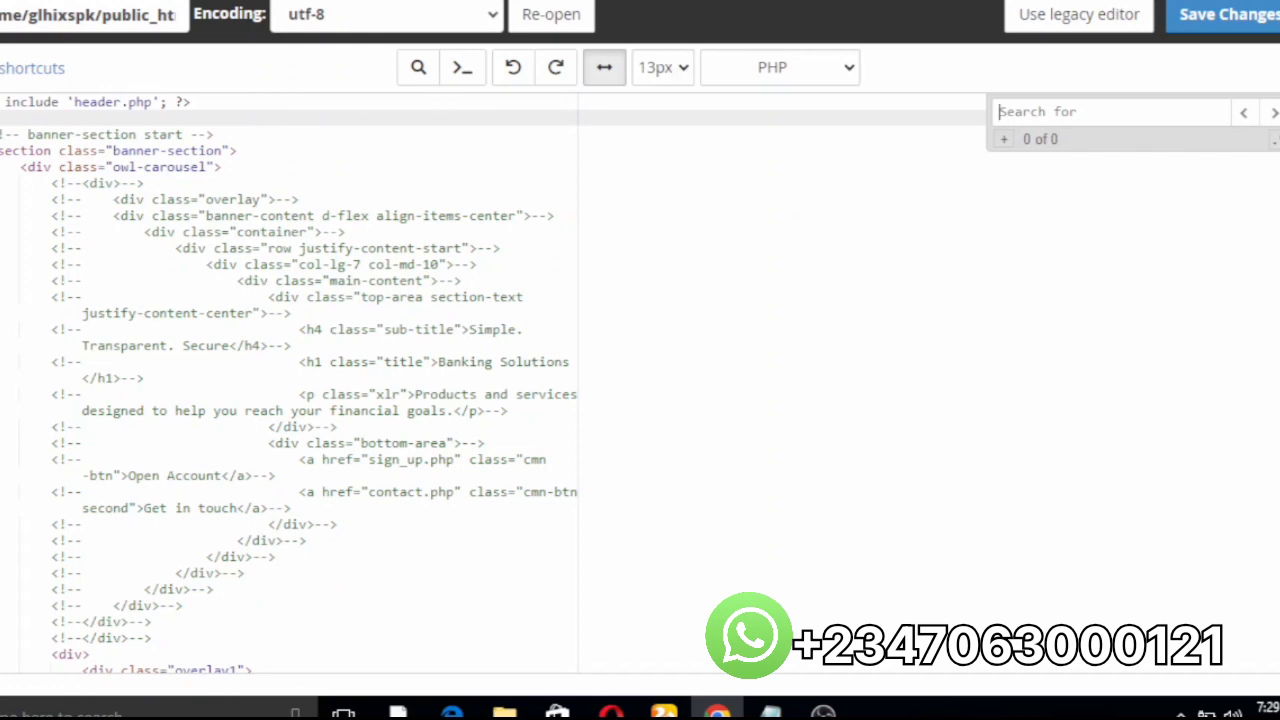
Step: On the Starway site, select the Financial Planning heading 'Let's plan your finances the right way'
{"action": "mouse_move", "coordinate": [612, 710]}
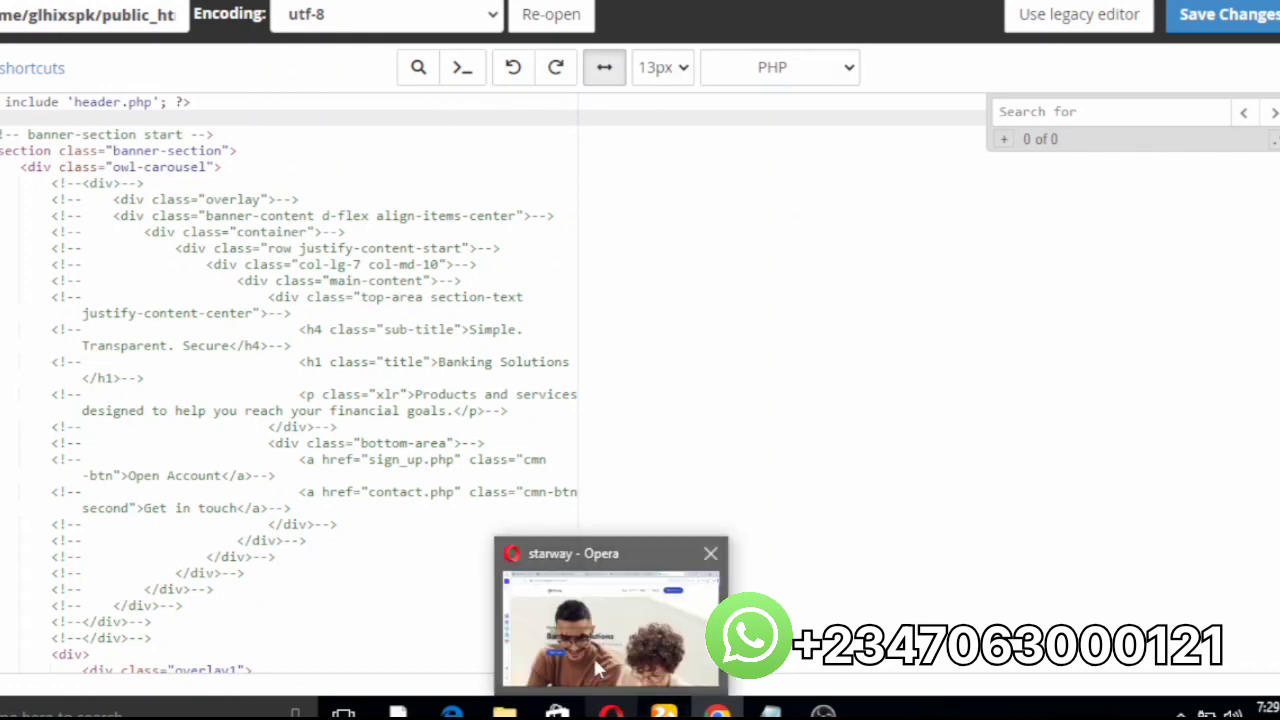
{"action": "left_click", "coordinate": [595, 667]}
{"action": "scroll", "coordinate": [640, 389], "scroll_direction": "down", "scroll_amount": 10}
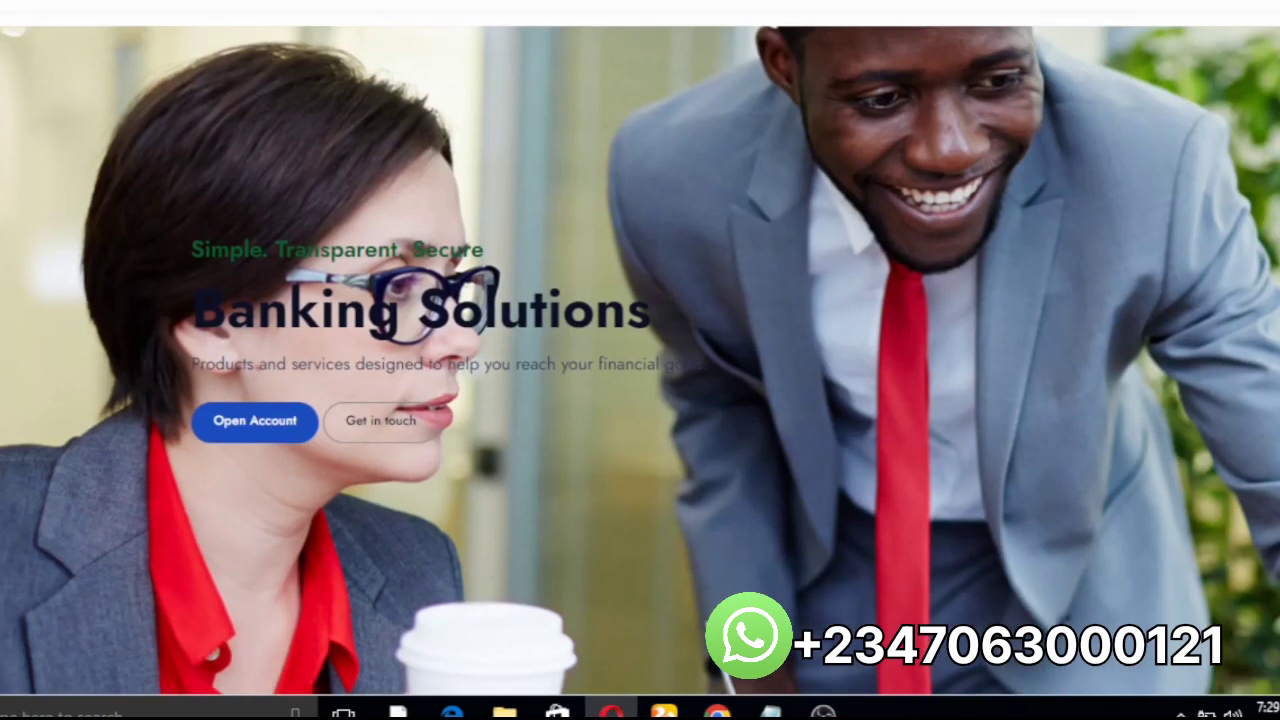
{"action": "scroll", "coordinate": [640, 389], "scroll_direction": "up", "scroll_amount": 6}
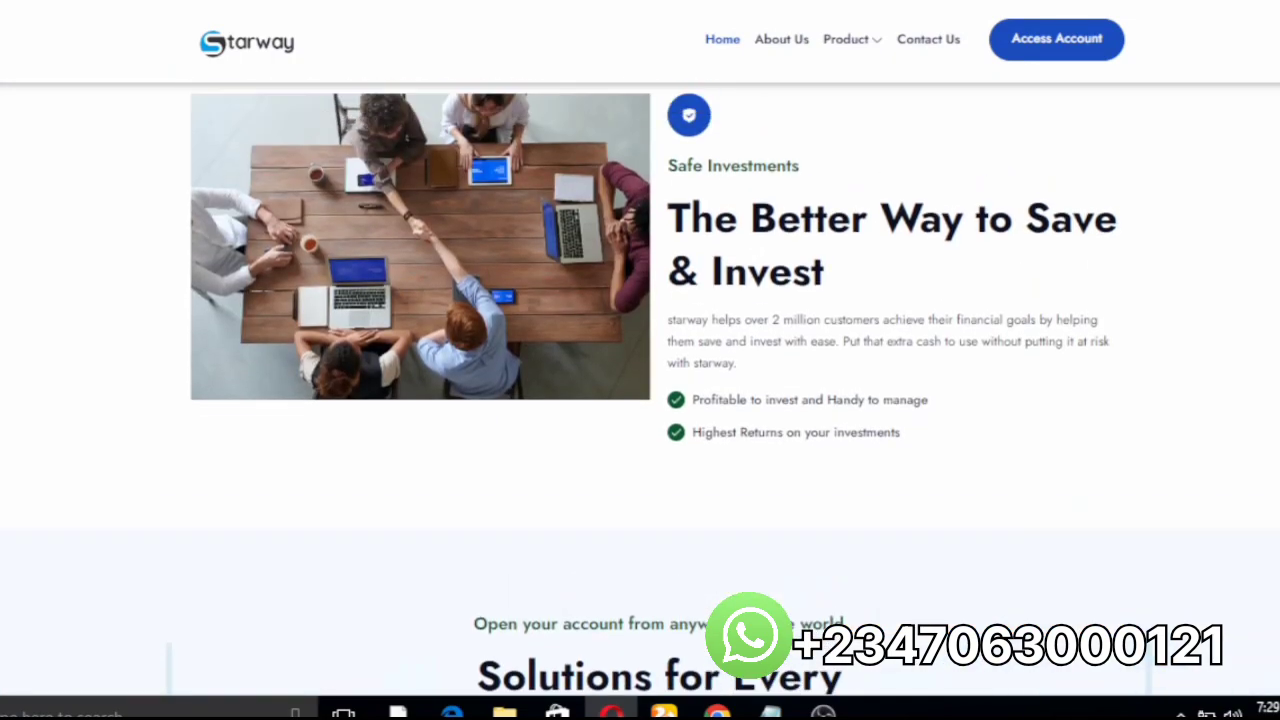
{"action": "scroll", "coordinate": [640, 389], "scroll_direction": "up", "scroll_amount": 8}
{"action": "scroll", "coordinate": [640, 389], "scroll_direction": "down", "scroll_amount": 4}
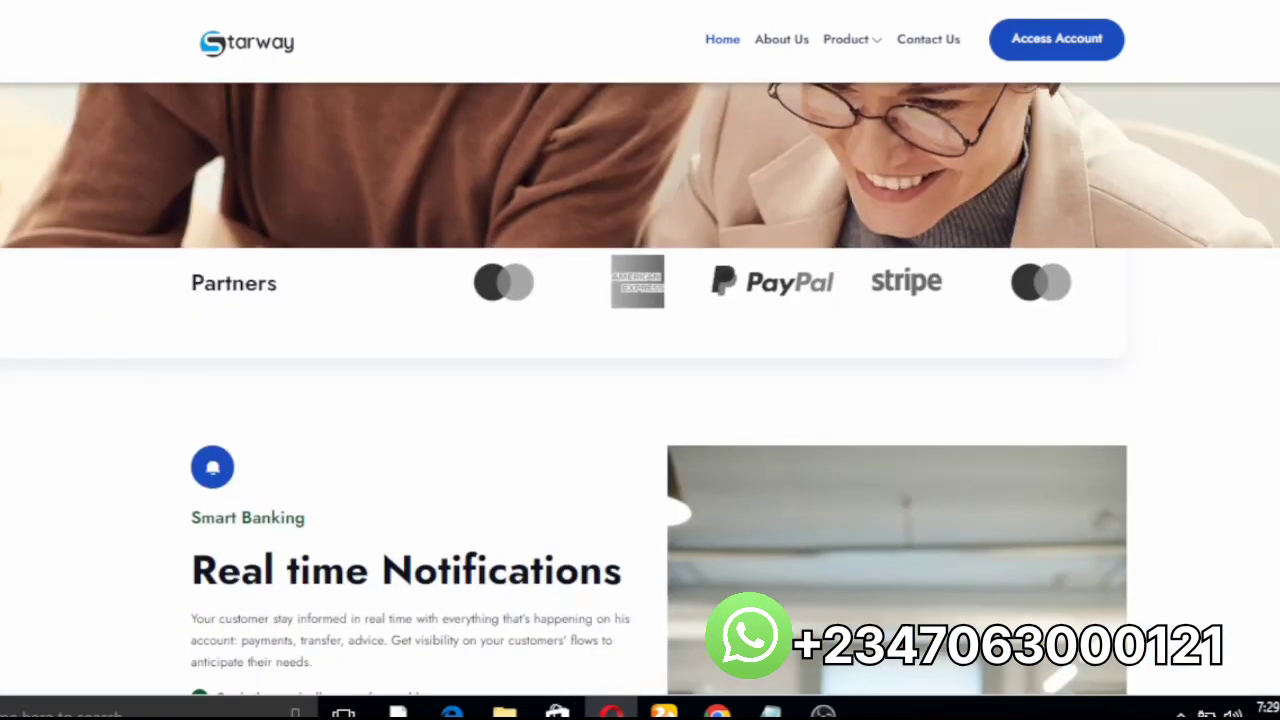
{"action": "scroll", "coordinate": [640, 389], "scroll_direction": "up", "scroll_amount": 6}
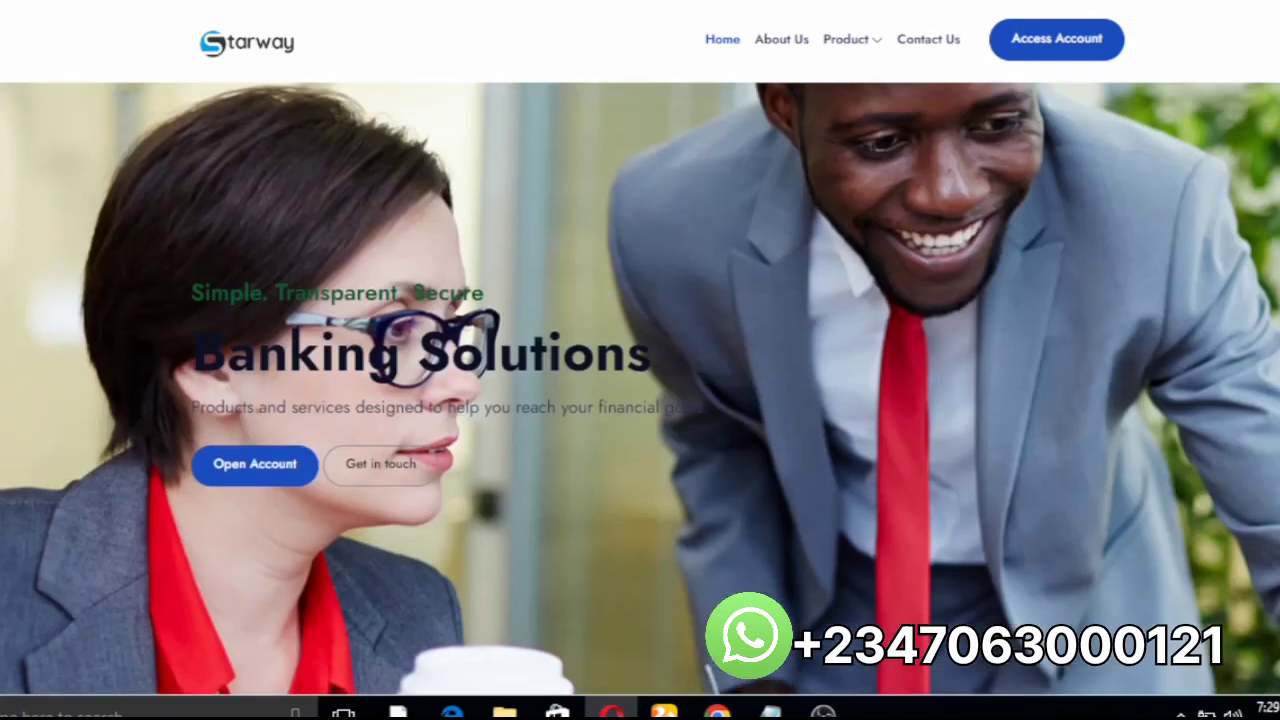
{"action": "scroll", "coordinate": [640, 389], "scroll_direction": "down", "scroll_amount": 8}
{"action": "scroll", "coordinate": [640, 389], "scroll_direction": "down", "scroll_amount": 10}
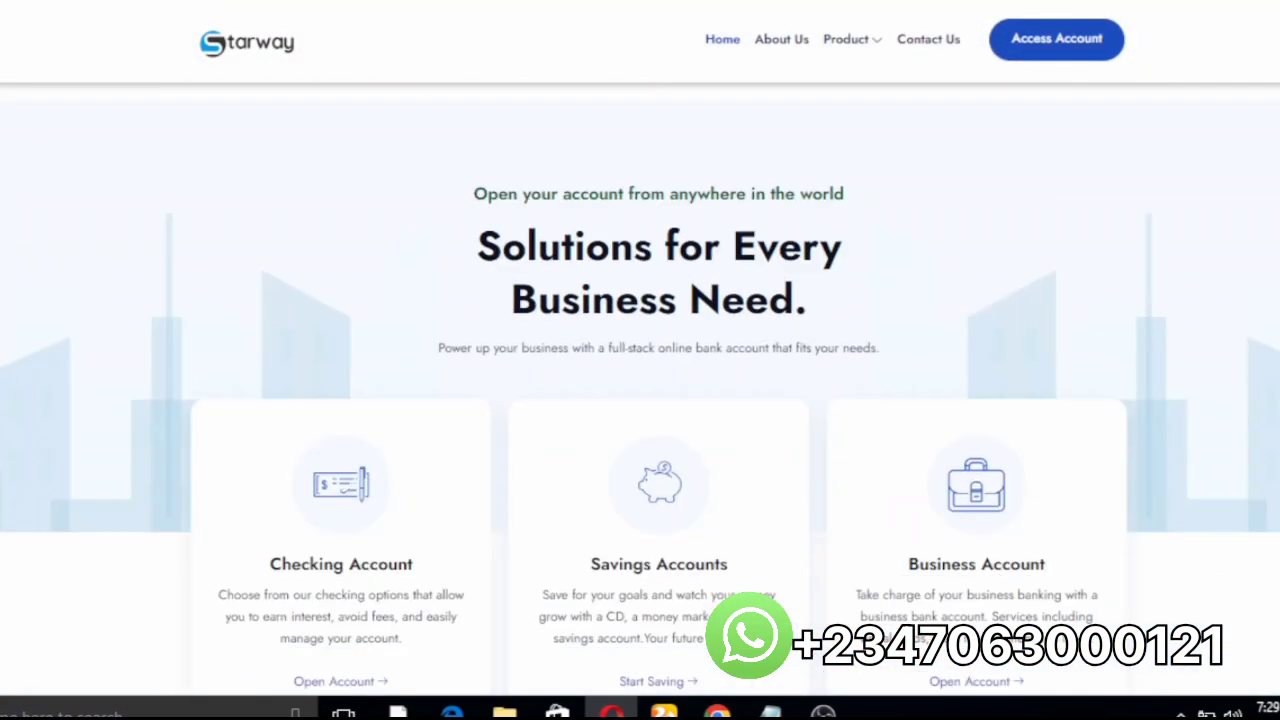
{"action": "scroll", "coordinate": [640, 389], "scroll_direction": "down", "scroll_amount": 6}
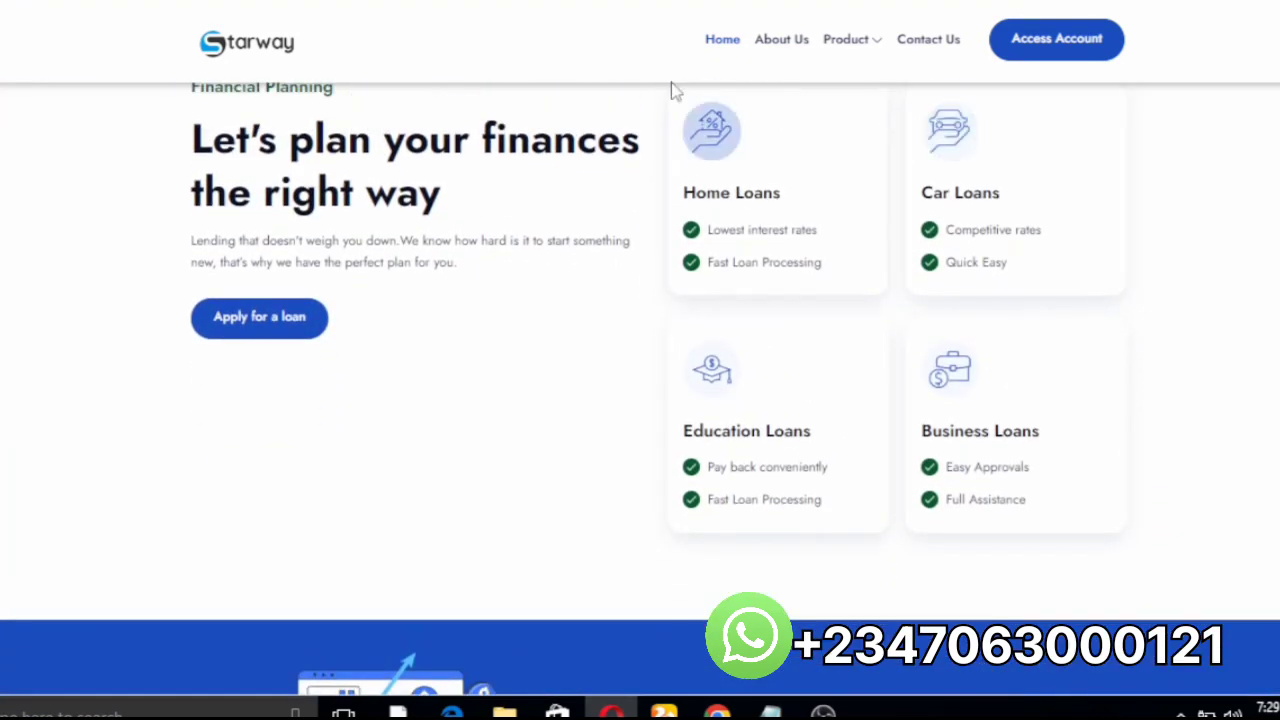
{"action": "left_click_drag", "start_coordinate": [191, 158], "coordinate": [444, 183]}
{"action": "key", "text": "ctrl+c"}
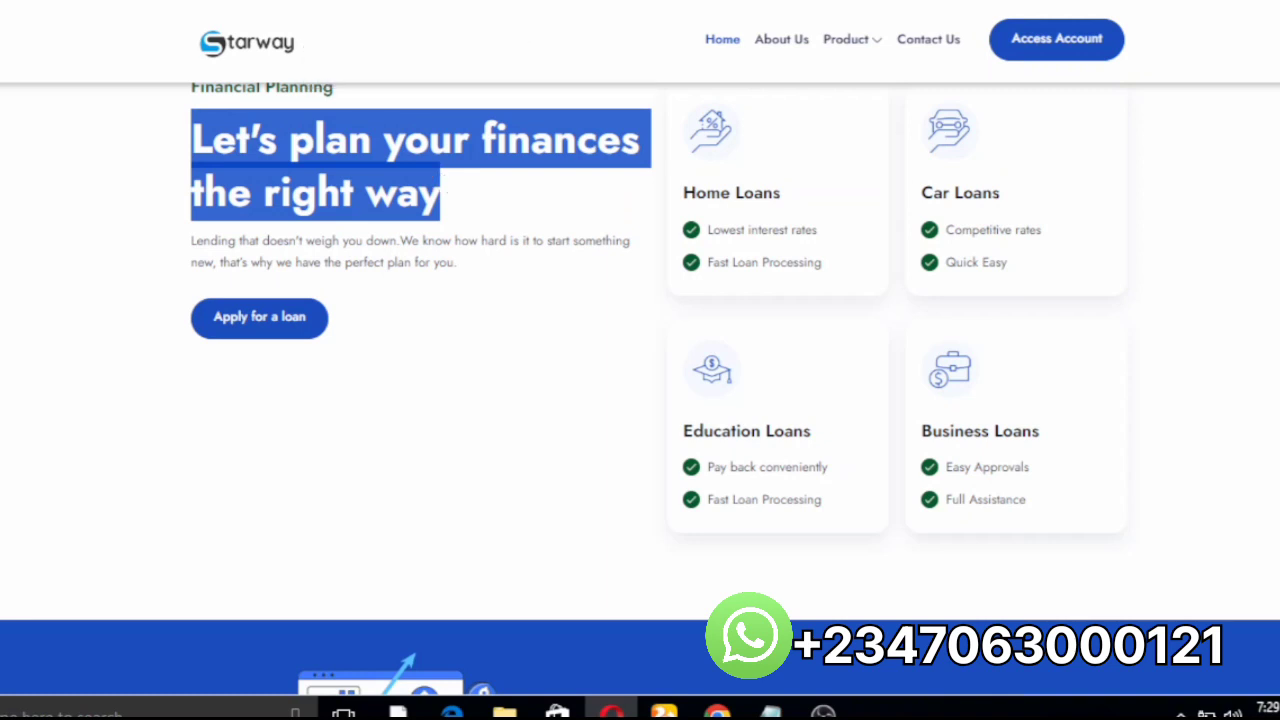
Step: Search home.php for the heading and delete 'Let's plan your finances the right way' from its h2 title
{"action": "mouse_move", "coordinate": [717, 710]}
{"action": "left_click", "coordinate": [700, 640]}
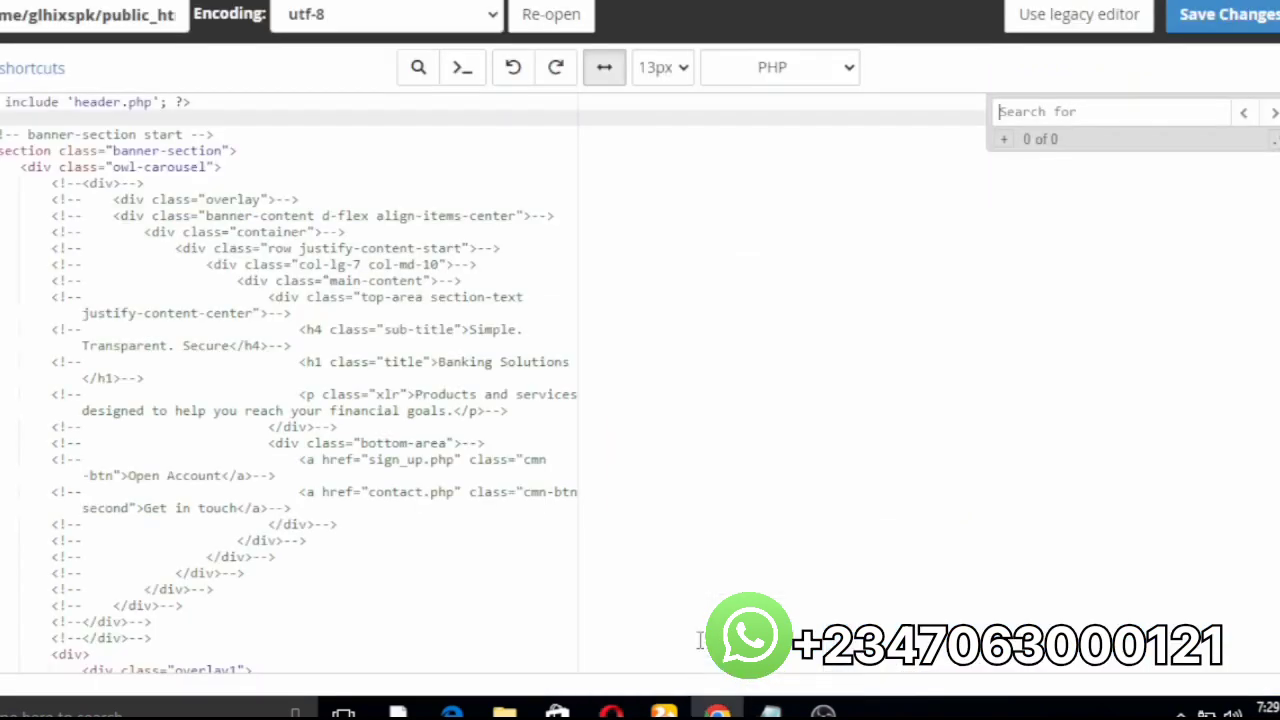
{"action": "key", "text": "ctrl+v"}
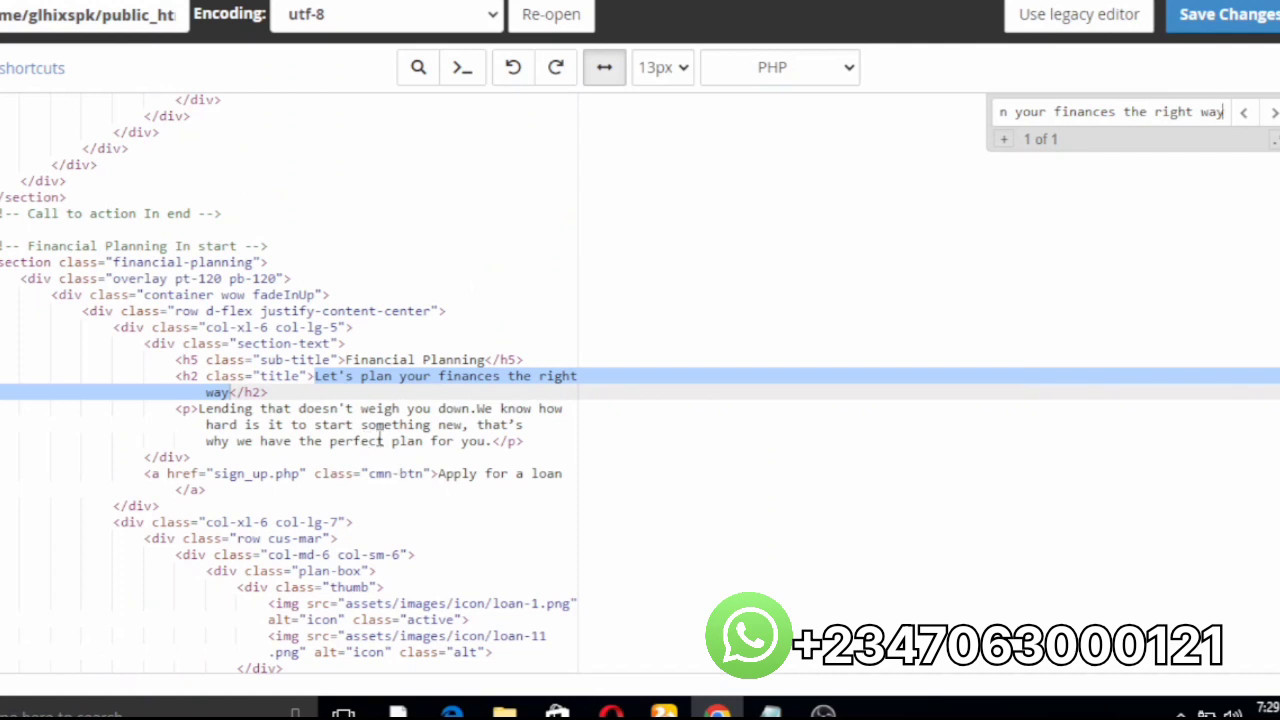
{"action": "left_click", "coordinate": [231, 392]}
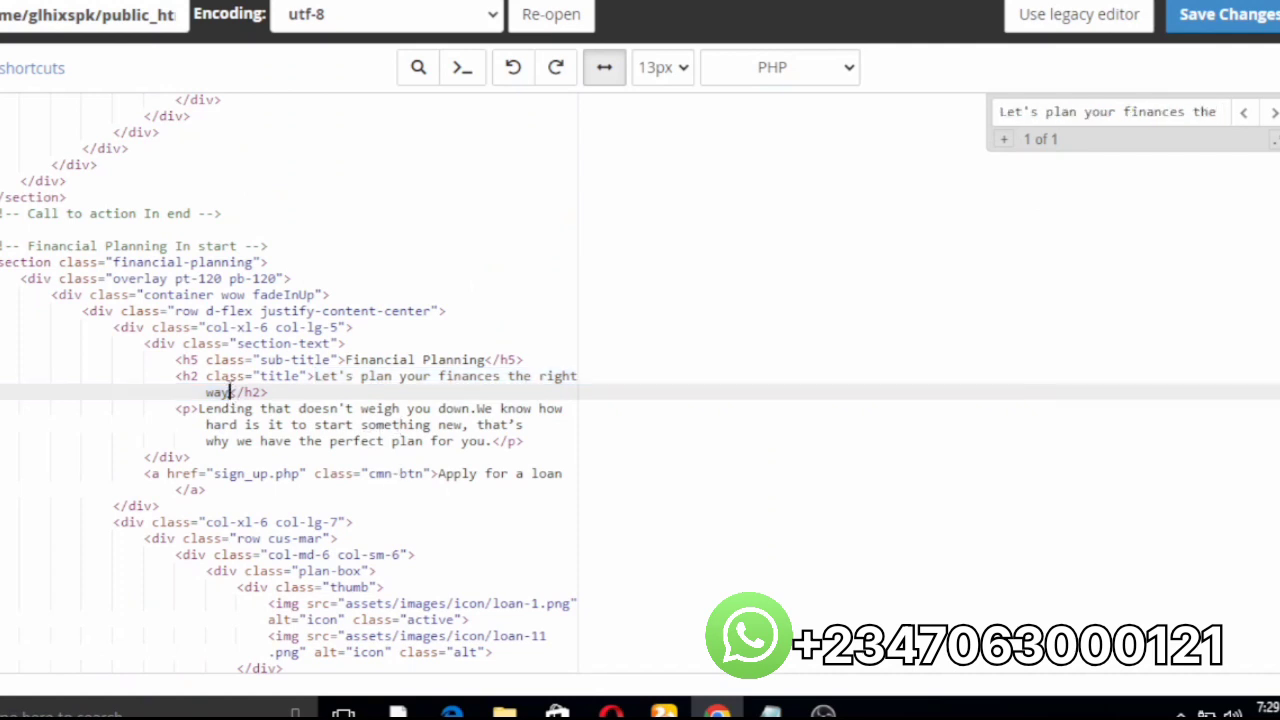
{"action": "key", "text": "BackSpace"}
{"action": "key", "text": "BackSpace"}
{"action": "key", "text": "BackSpace"}
{"action": "key", "text": "BackSpace"}
{"action": "key", "text": "BackSpace"}
{"action": "key", "text": "BackSpace"}
{"action": "key", "text": "BackSpace"}
{"action": "key", "text": "BackSpace"}
{"action": "key", "text": "BackSpace"}
{"action": "key", "text": "BackSpace"}
{"action": "key", "text": "BackSpace"}
{"action": "key", "text": "BackSpace"}
{"action": "key", "text": "BackSpace"}
{"action": "key", "text": "BackSpace"}
{"action": "key", "text": "BackSpace"}
{"action": "key", "text": "BackSpace"}
{"action": "key", "text": "BackSpace"}
{"action": "key", "text": "BackSpace"}
{"action": "key", "text": "BackSpace"}
{"action": "key", "text": "BackSpace"}
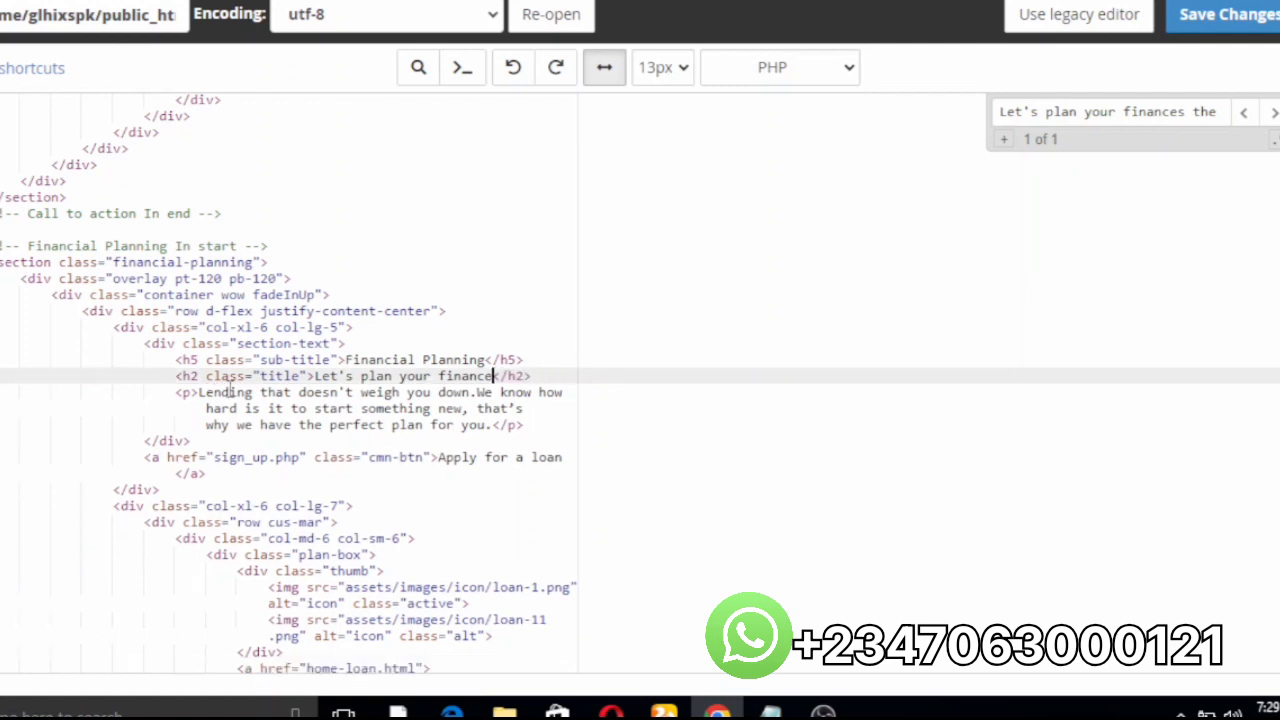
{"action": "key", "text": "BackSpace"}
{"action": "key", "text": "BackSpace"}
{"action": "key", "text": "BackSpace"}
{"action": "key", "text": "BackSpace"}
{"action": "key", "text": "BackSpace"}
{"action": "key", "text": "BackSpace"}
{"action": "key", "text": "BackSpace"}
{"action": "key", "text": "BackSpace"}
{"action": "key", "text": "BackSpace"}
{"action": "key", "text": "BackSpace"}
{"action": "key", "text": "BackSpace"}
{"action": "key", "text": "BackSpace"}
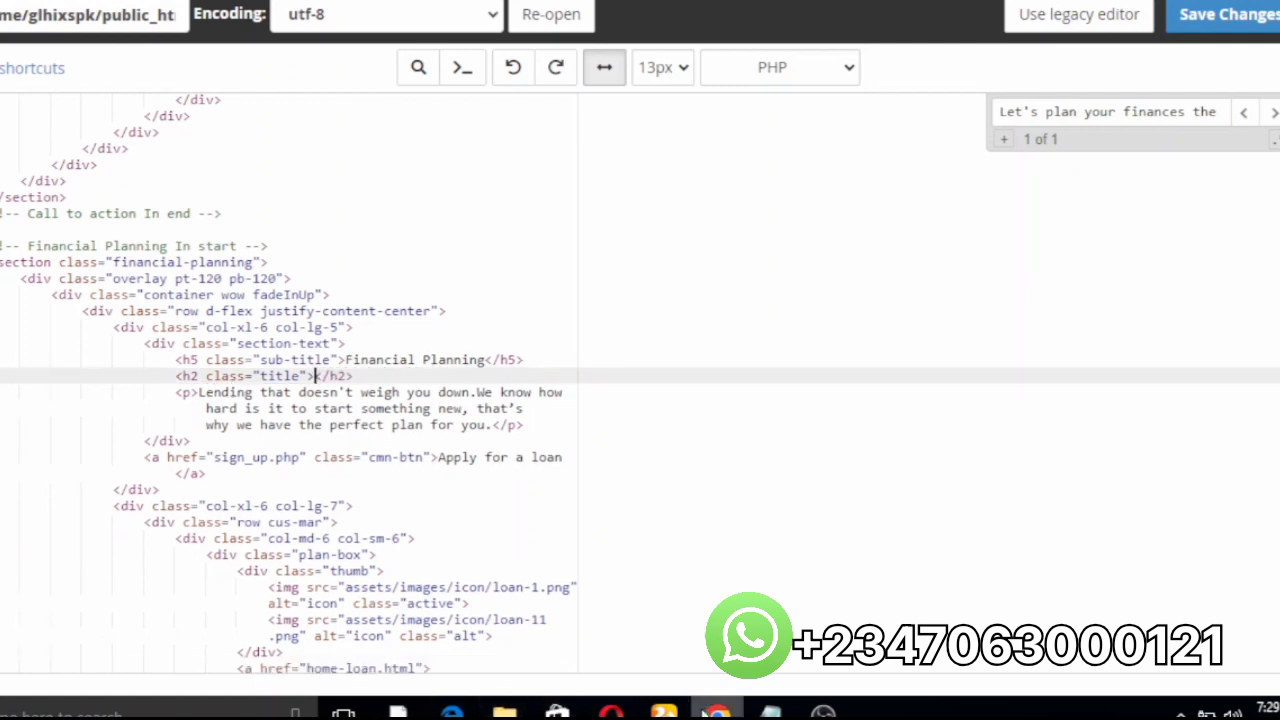
{"action": "mouse_move", "coordinate": [770, 710]}
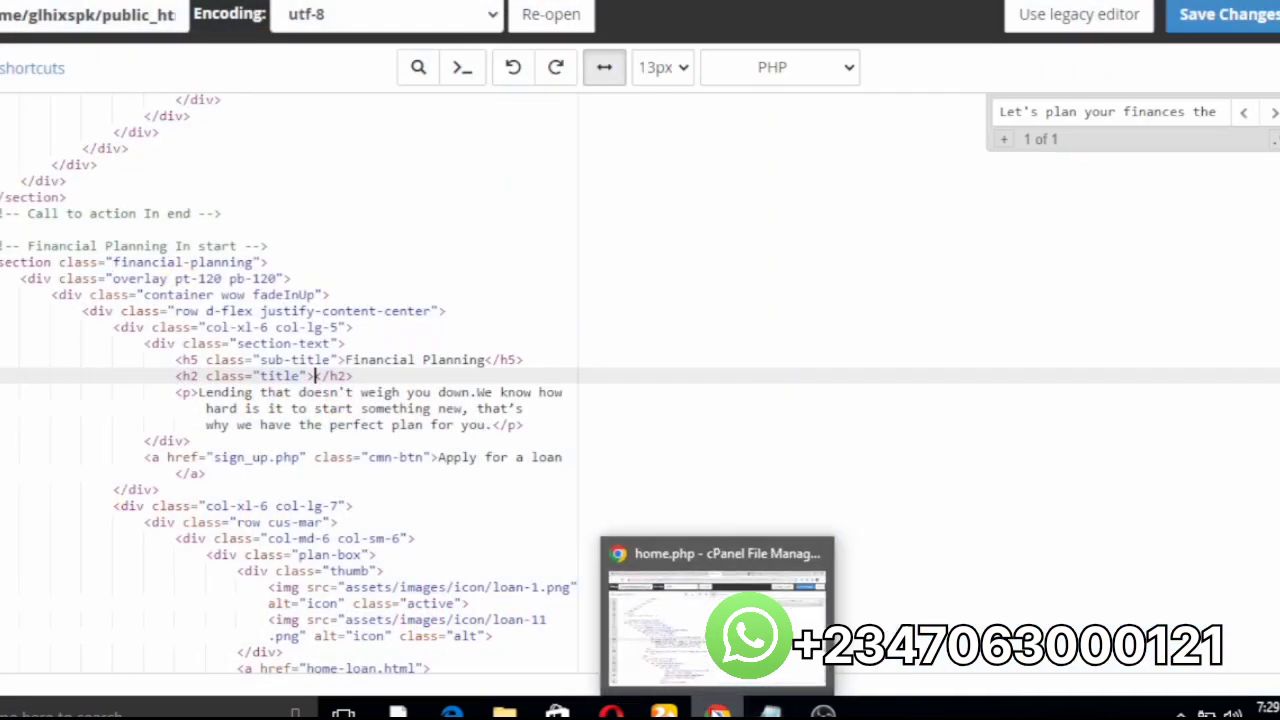
Step: Copy the call-to-action heading 'Ready to make the leap? Let us help you.' from the Starway site
{"action": "mouse_move", "coordinate": [611, 710]}
{"action": "left_click", "coordinate": [617, 676]}
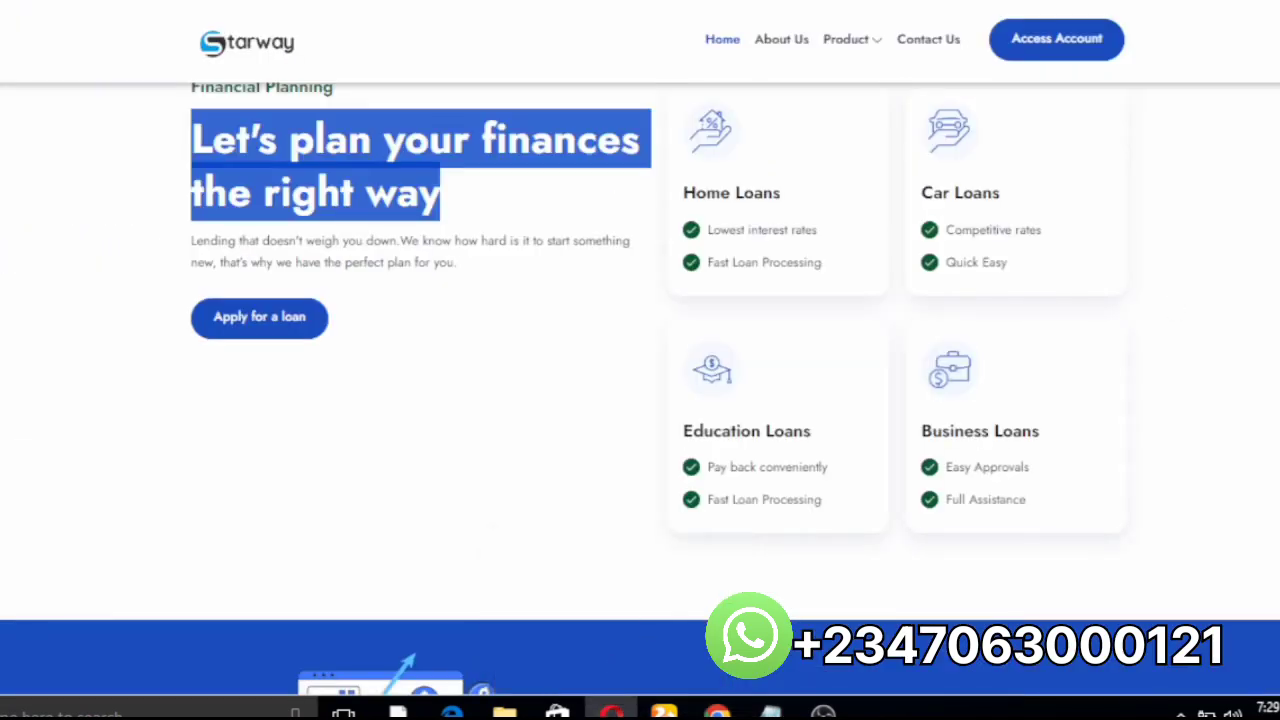
{"action": "left_click", "coordinate": [1205, 180]}
{"action": "scroll", "coordinate": [1205, 180], "scroll_direction": "up", "scroll_amount": 9}
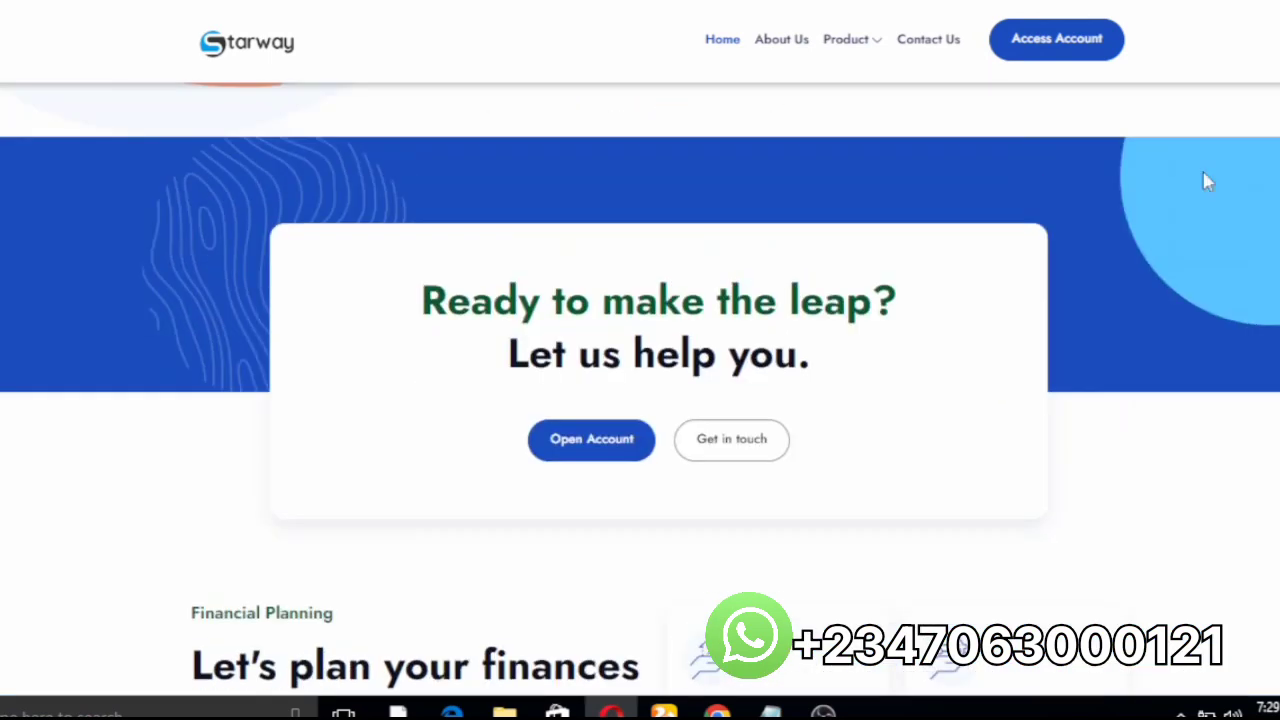
{"action": "scroll", "coordinate": [1205, 180], "scroll_direction": "down", "scroll_amount": 4}
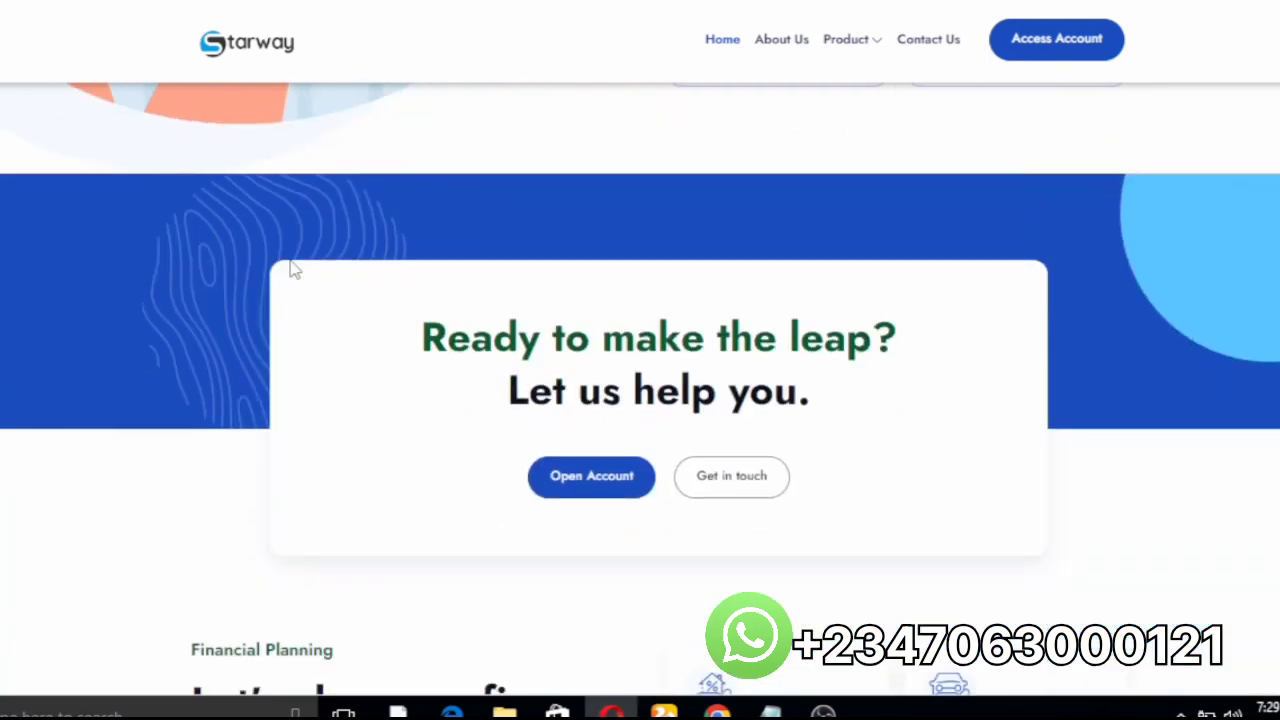
{"action": "left_click_drag", "start_coordinate": [422, 338], "coordinate": [815, 400]}
{"action": "left_click", "coordinate": [655, 268]}
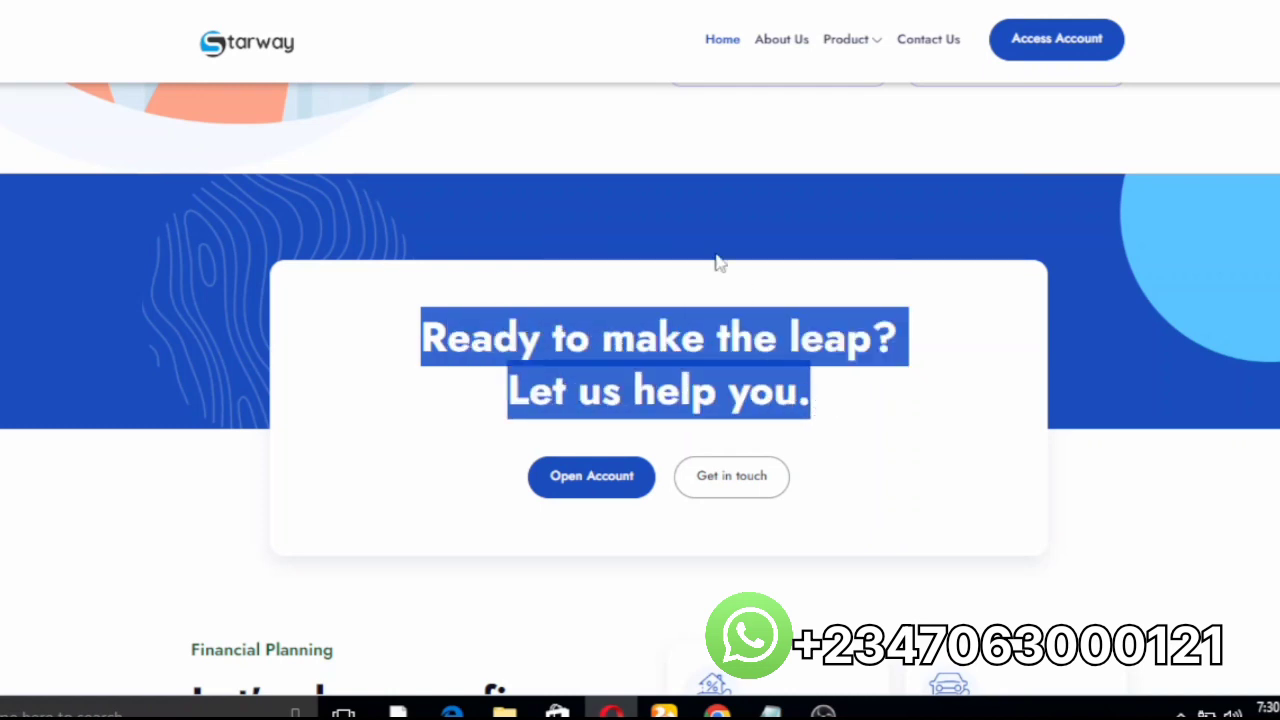
{"action": "left_click", "coordinate": [717, 710]}
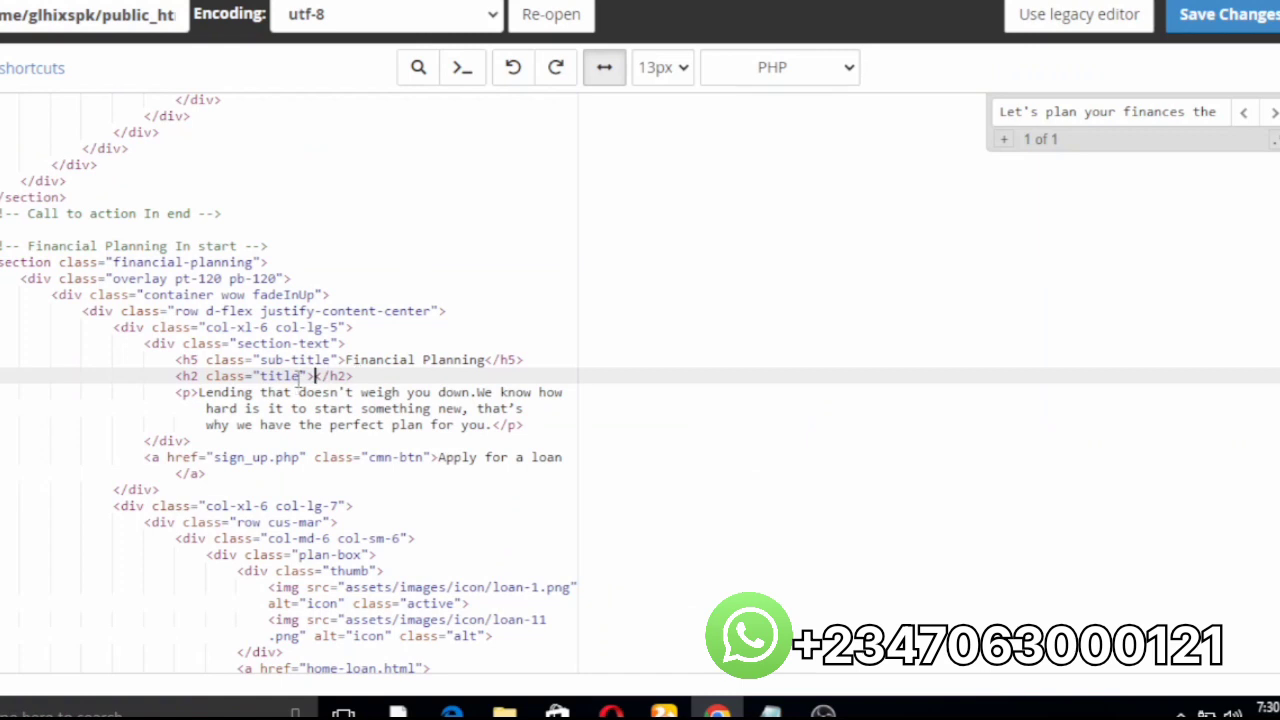
Step: Paste 'Ready to make the leap? Let us help you.' into the empty h2 and save home.php
{"action": "type", "text": "Ready to make the leap? Let's help you."}
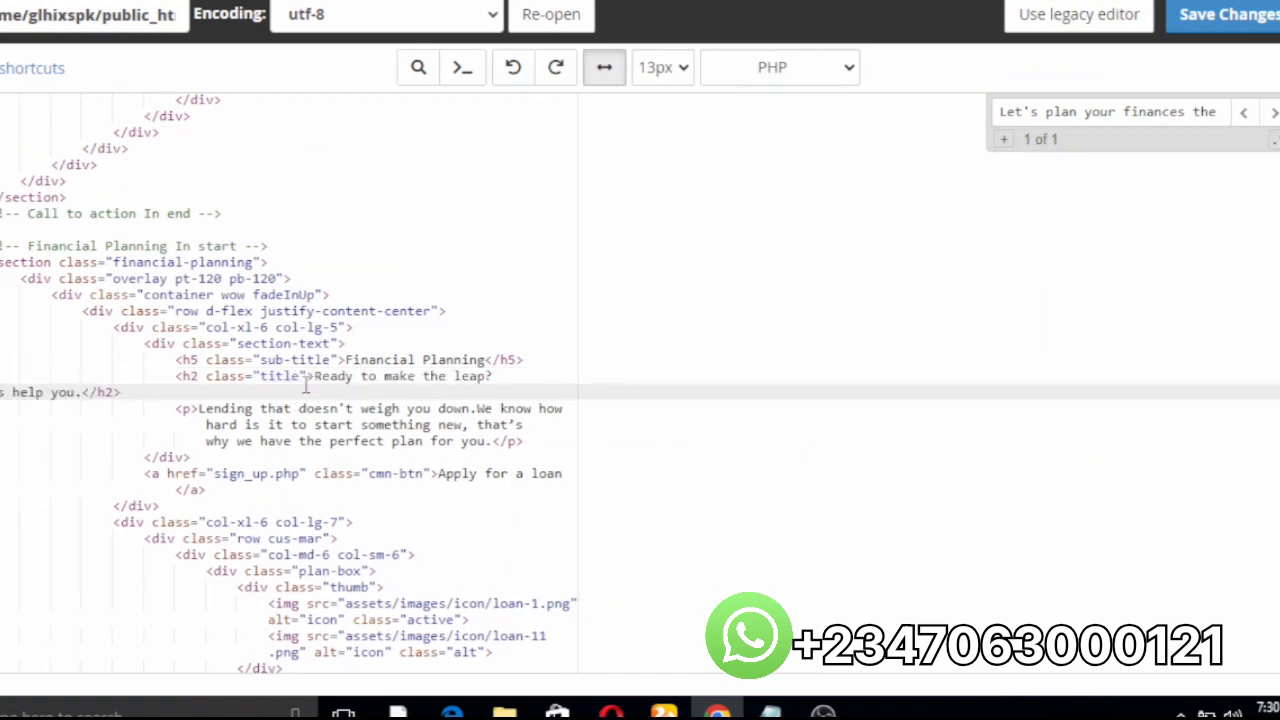
{"action": "left_click", "coordinate": [1250, 32]}
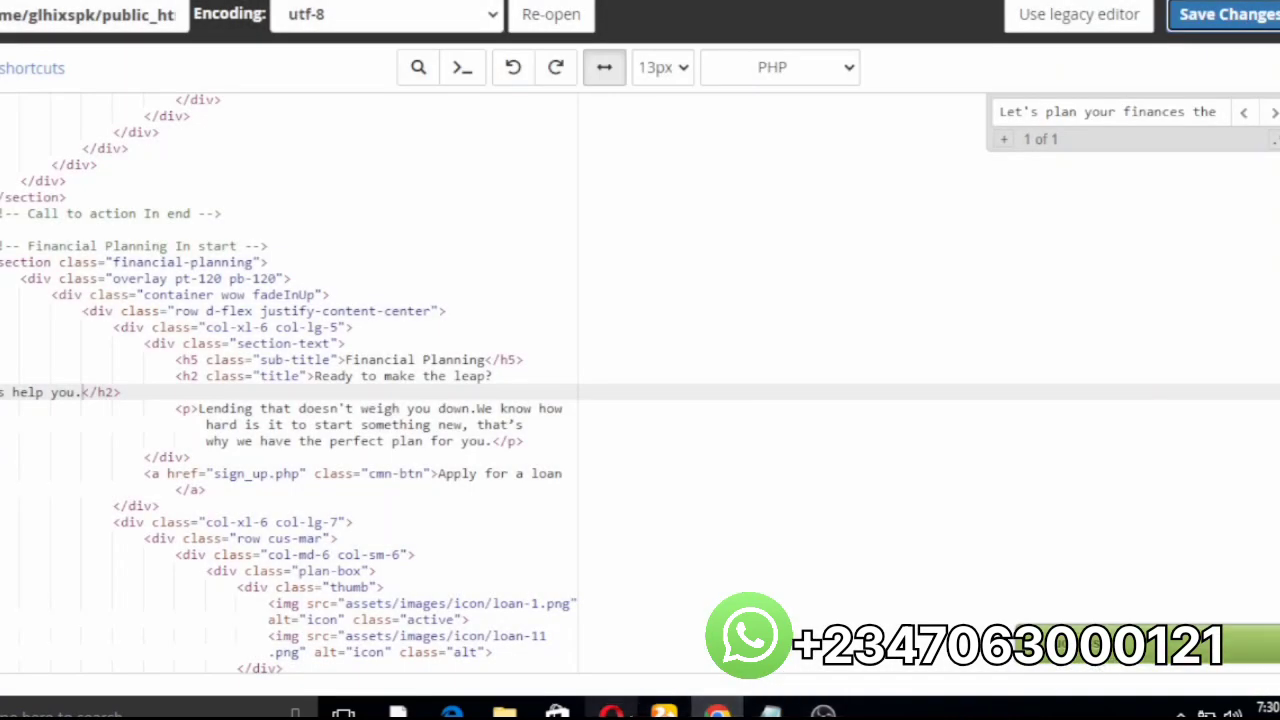
{"action": "mouse_move", "coordinate": [611, 712]}
{"action": "left_click", "coordinate": [608, 662]}
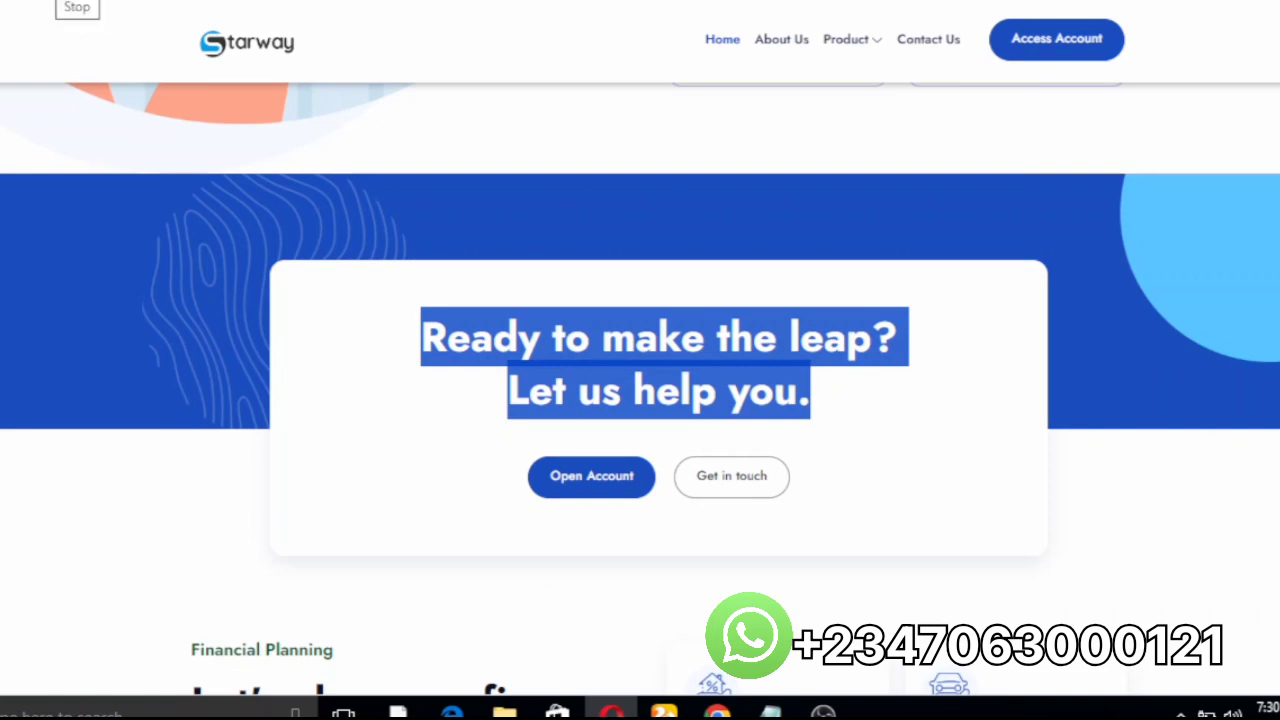
Step: Verify the live Financial Planning heading now reads 'Ready to make the leap? Let us help you.'
{"action": "scroll", "coordinate": [1020, 440], "scroll_direction": "down", "scroll_amount": 3}
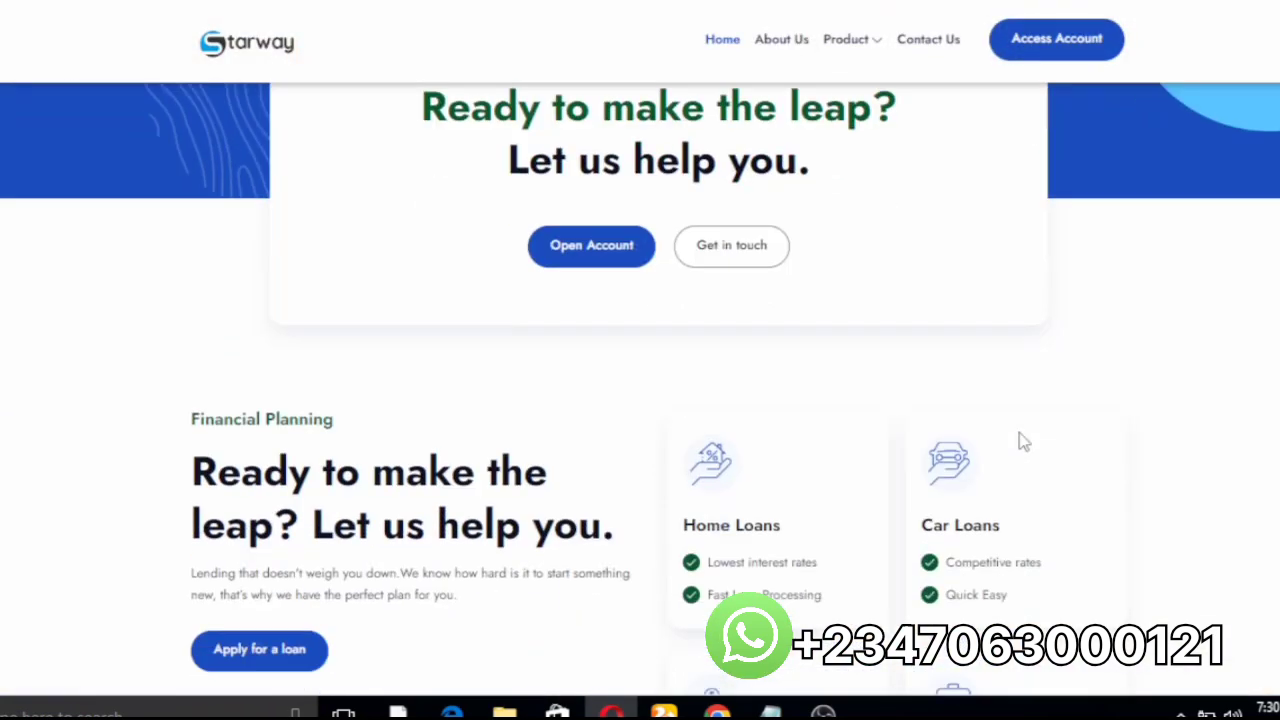
{"action": "scroll", "coordinate": [1022, 442], "scroll_direction": "down", "scroll_amount": 3}
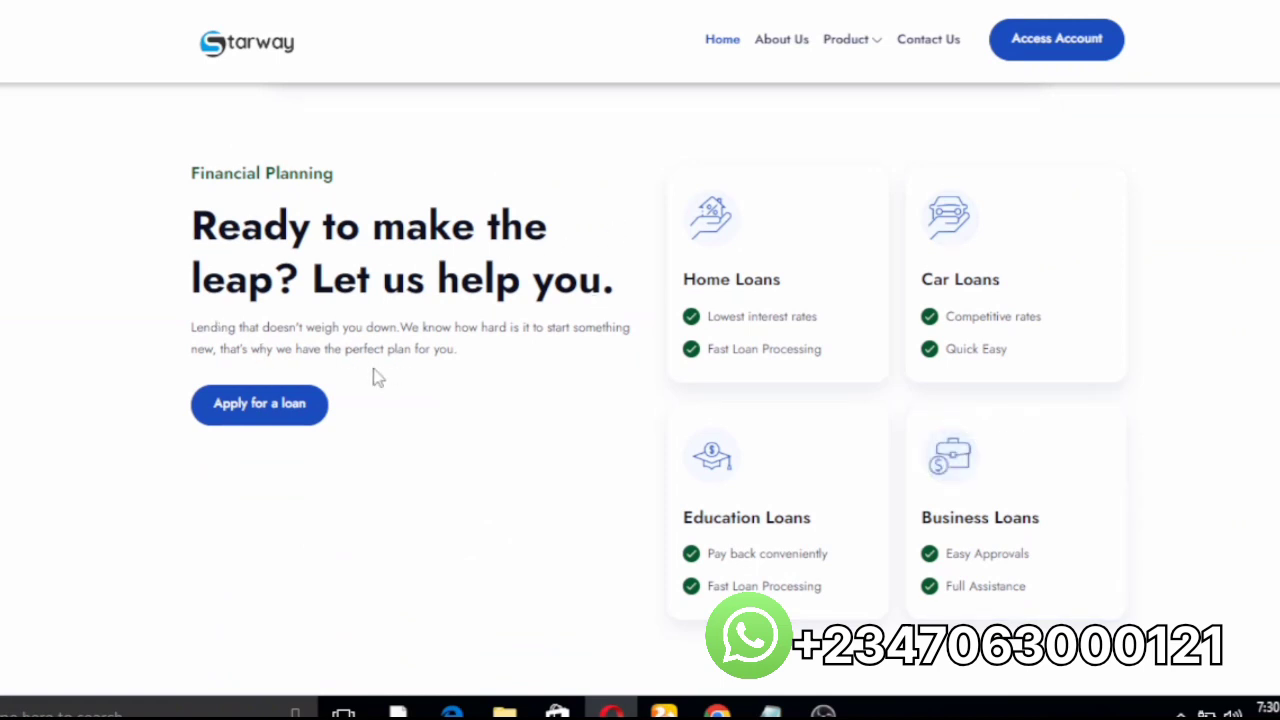
{"action": "scroll", "coordinate": [377, 377], "scroll_direction": "up", "scroll_amount": 6}
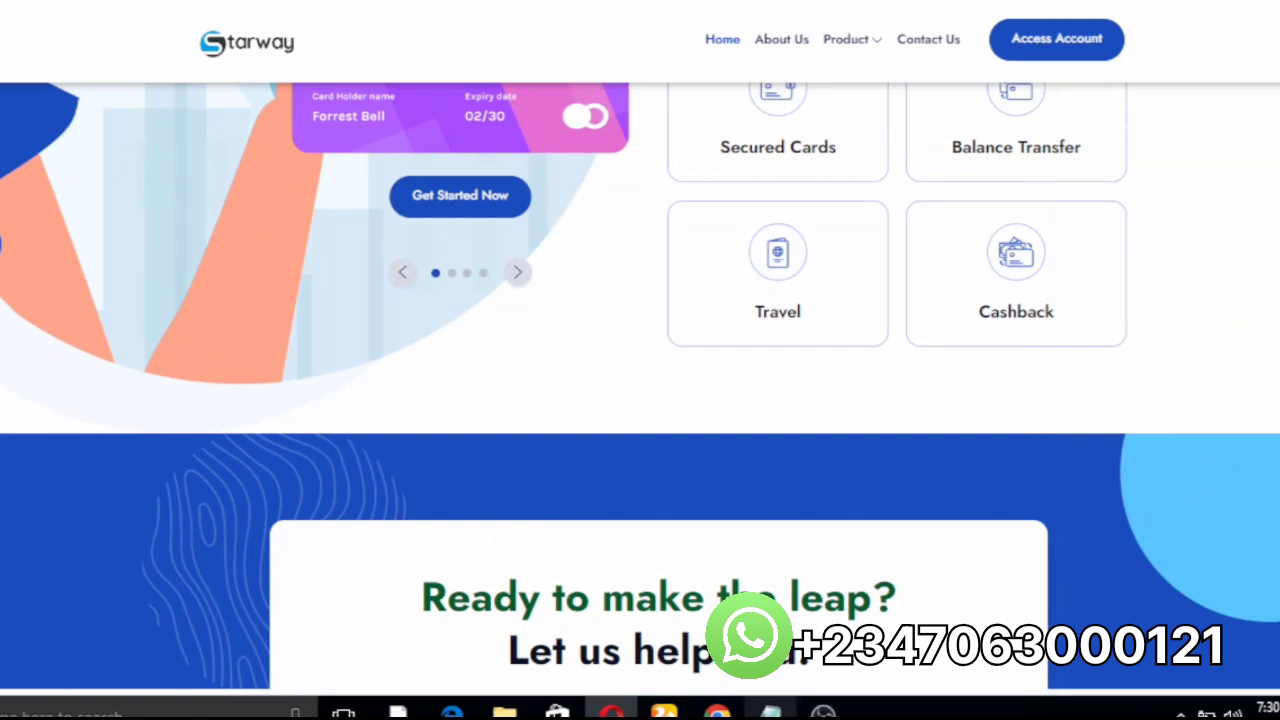
{"action": "mouse_move", "coordinate": [717, 710]}
{"action": "left_click", "coordinate": [664, 626]}
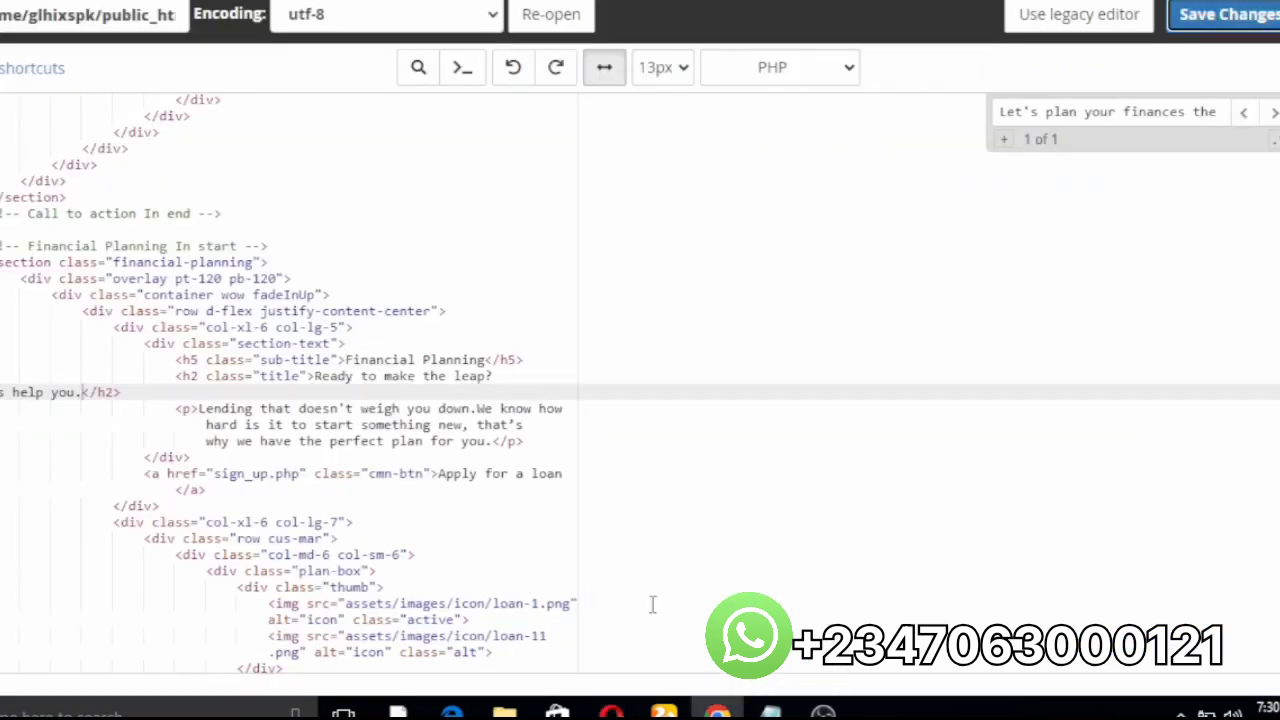
Step: Leave the home.php editor and scroll through the bankland folder's file listing
{"action": "key", "text": "alt+Tab"}
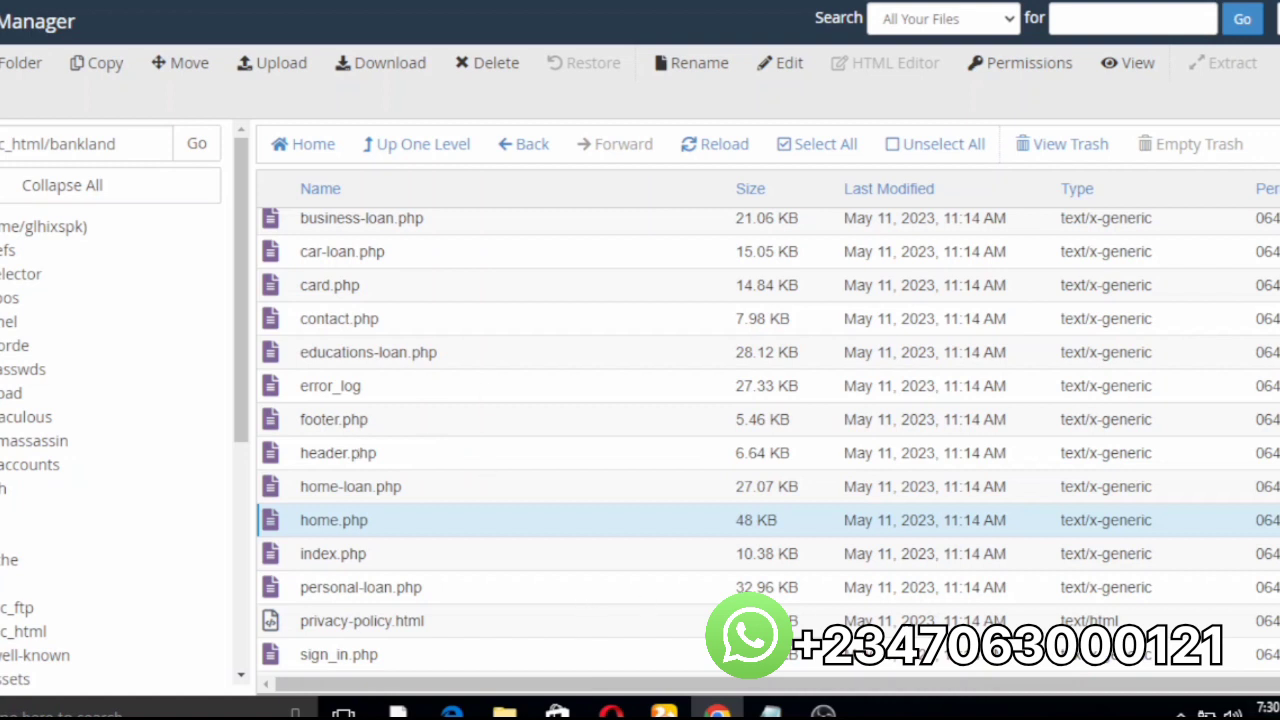
{"action": "scroll", "coordinate": [640, 440], "scroll_direction": "down", "scroll_amount": 1}
{"action": "scroll", "coordinate": [768, 440], "scroll_direction": "up", "scroll_amount": 3}
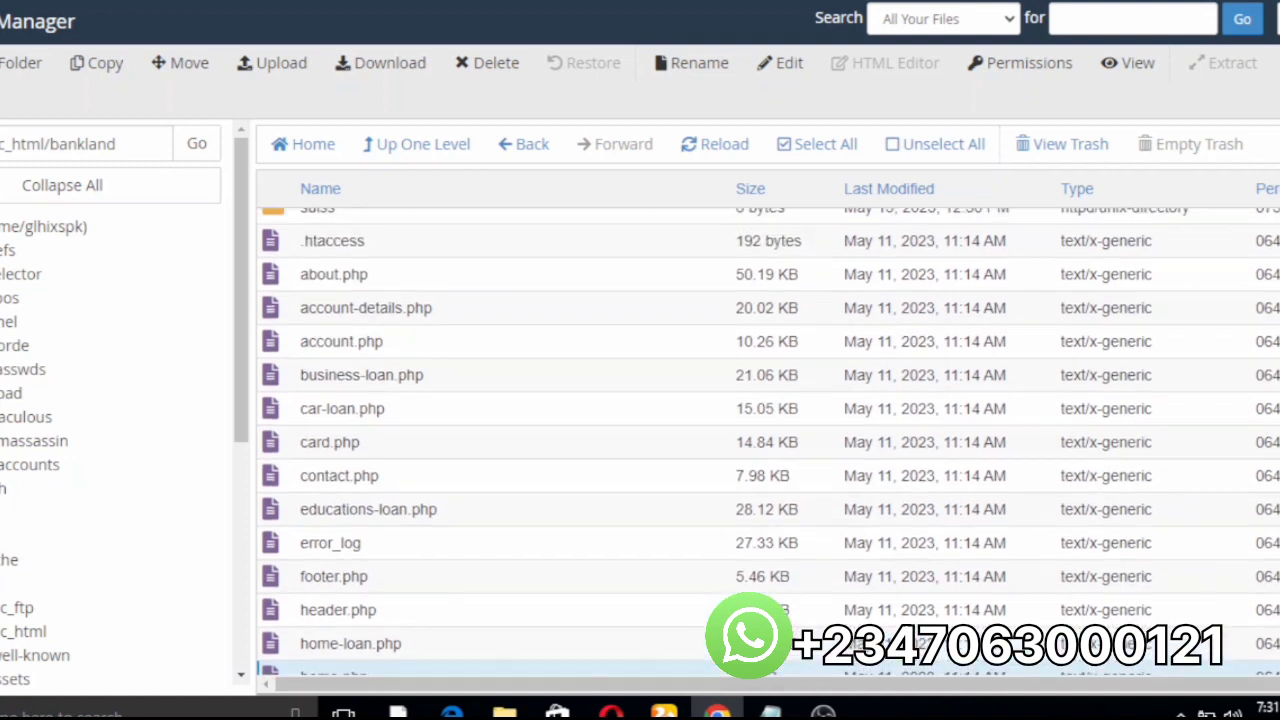
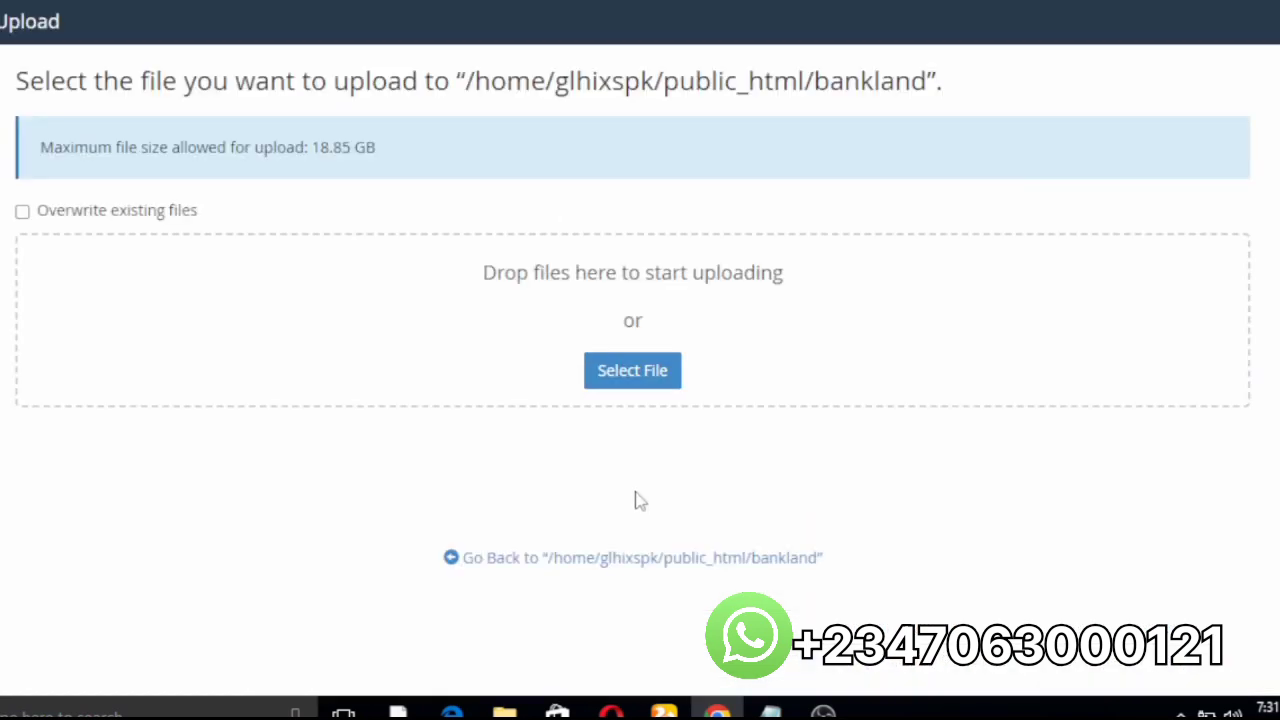
Step: Start selecting an upload file and browse to Downloads/starway in the file chooser
{"action": "left_click", "coordinate": [622, 373]}
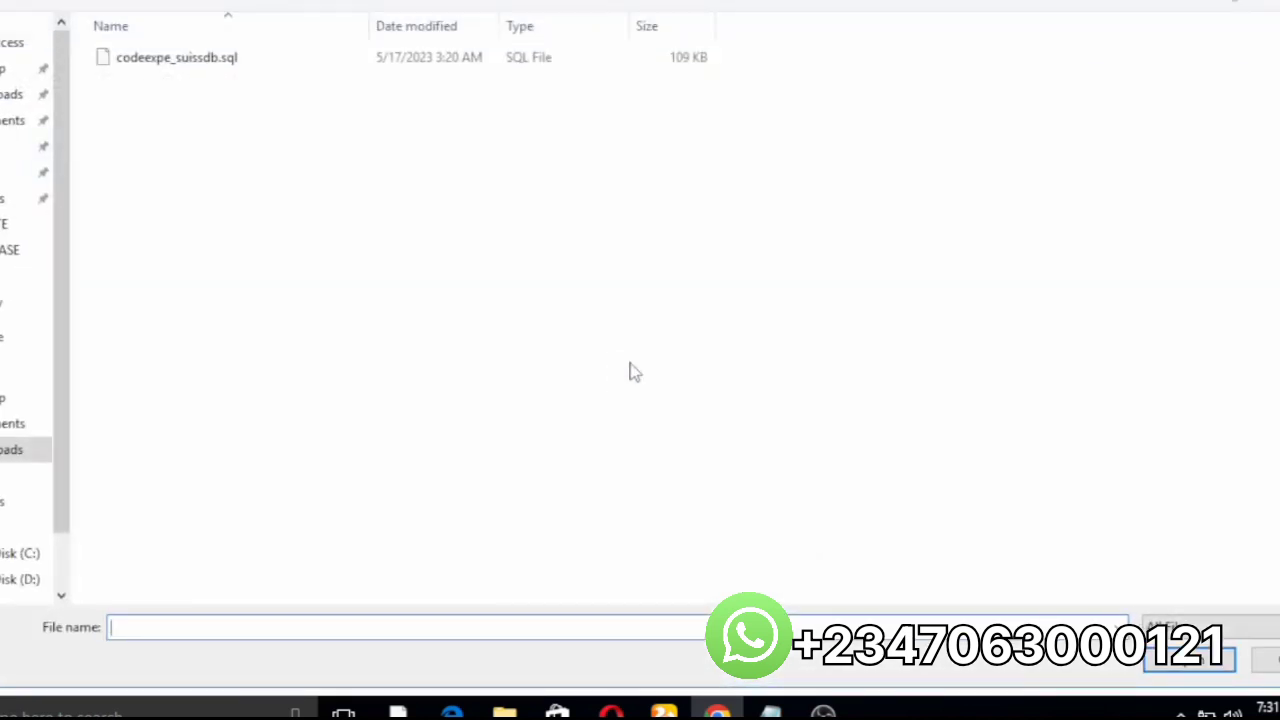
{"action": "left_click", "coordinate": [10, 94]}
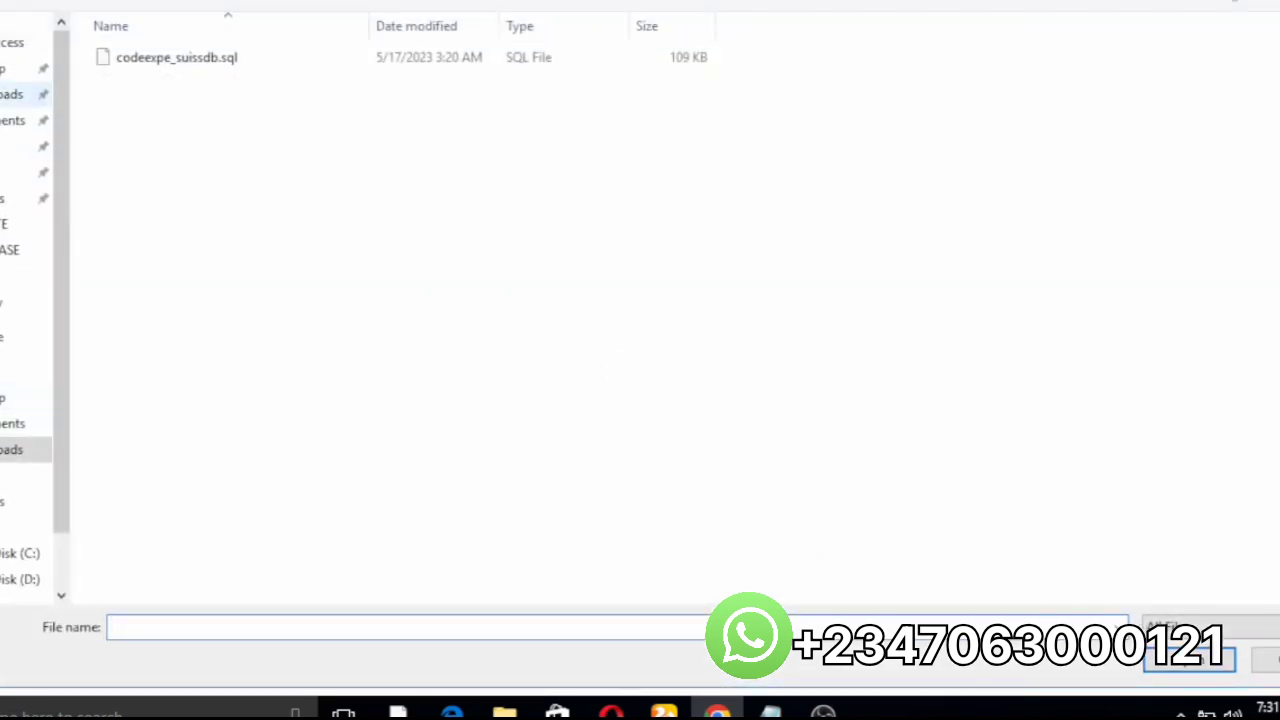
{"action": "double_click", "coordinate": [1005, 100]}
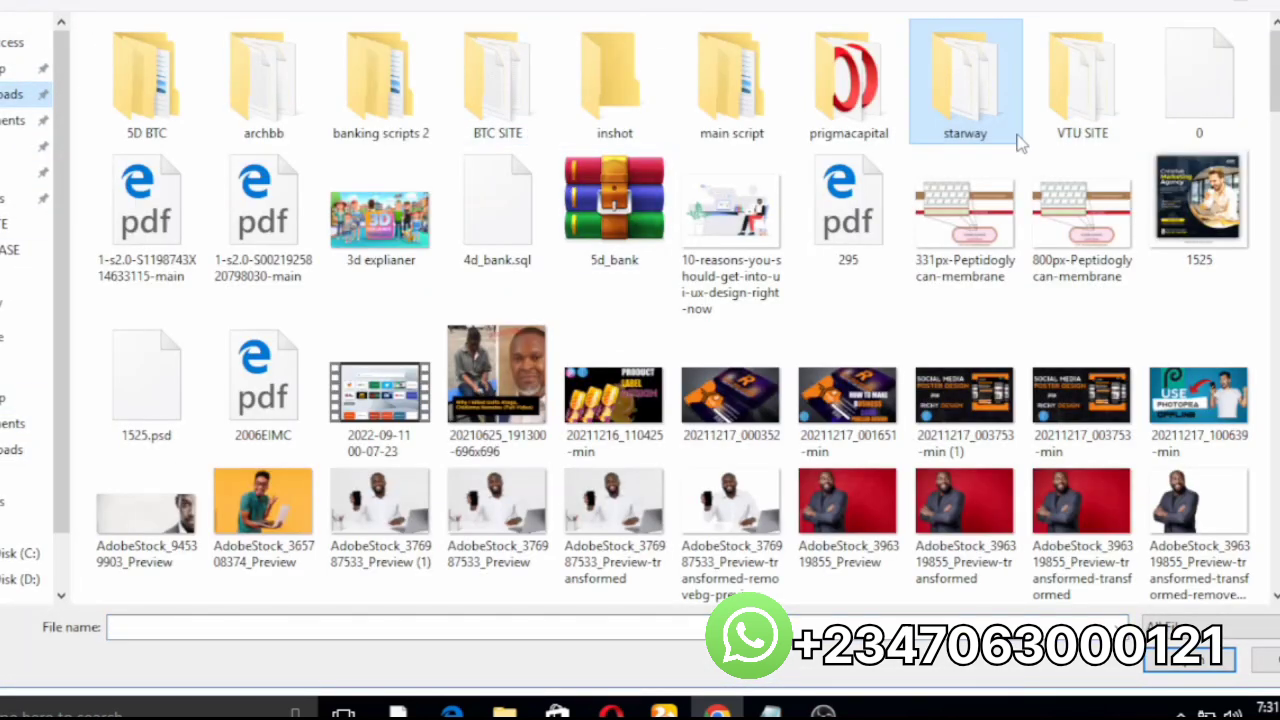
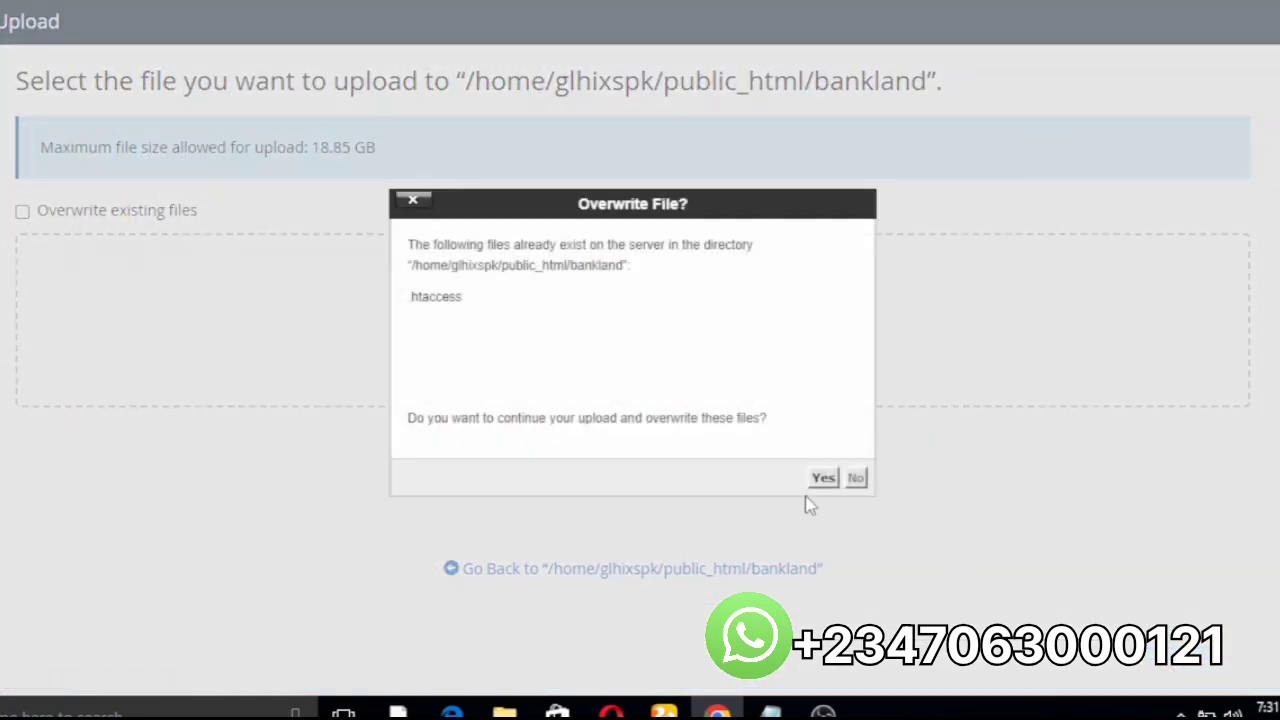
Step: Confirm overwriting the existing .htaccess in public_html/bankland so the upload completes to 100%
{"action": "left_click", "coordinate": [816, 478]}
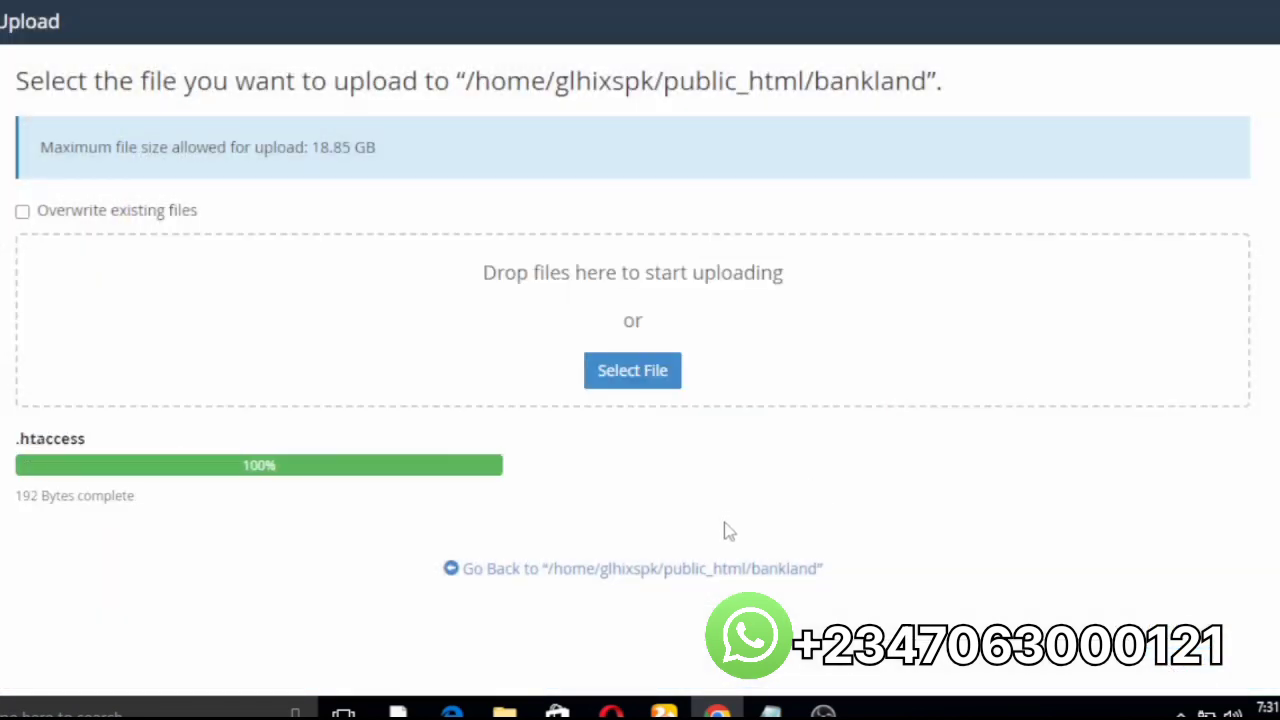
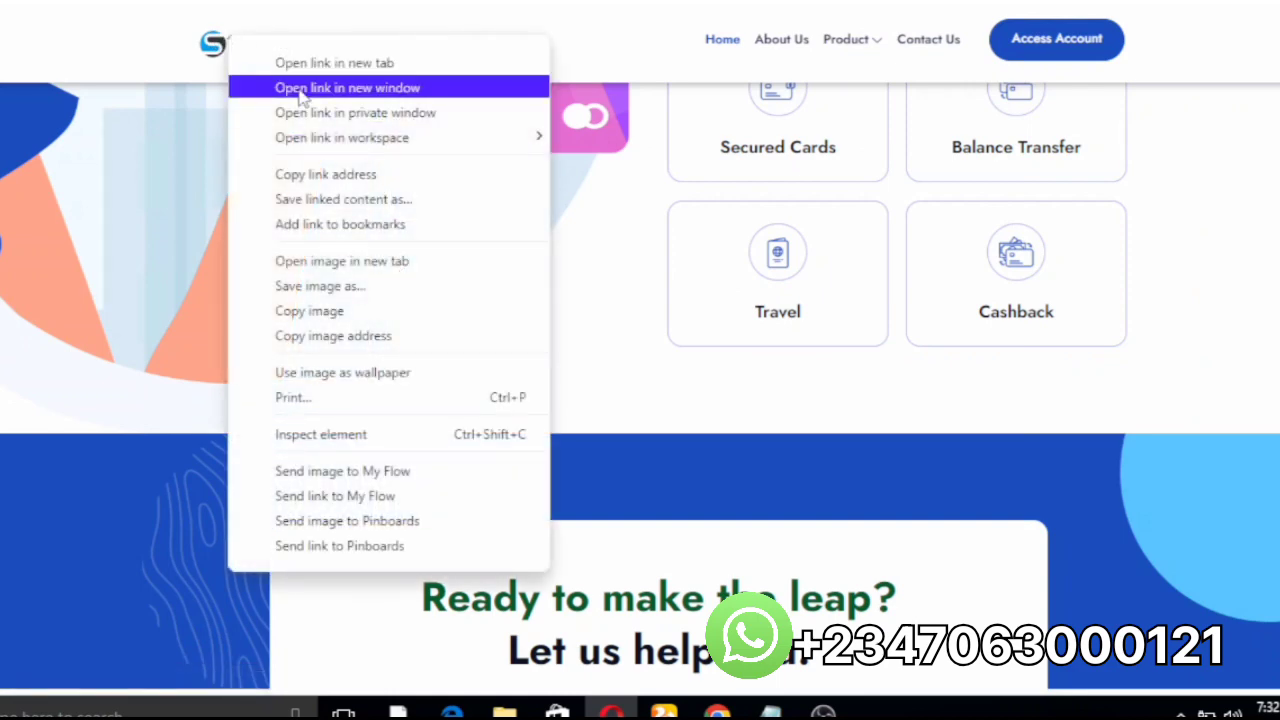
Step: Copy the Starway logo's image address and load oakonlinebank.com/bankland/myaccount/logo.png in a new tab
{"action": "left_click", "coordinate": [262, 338]}
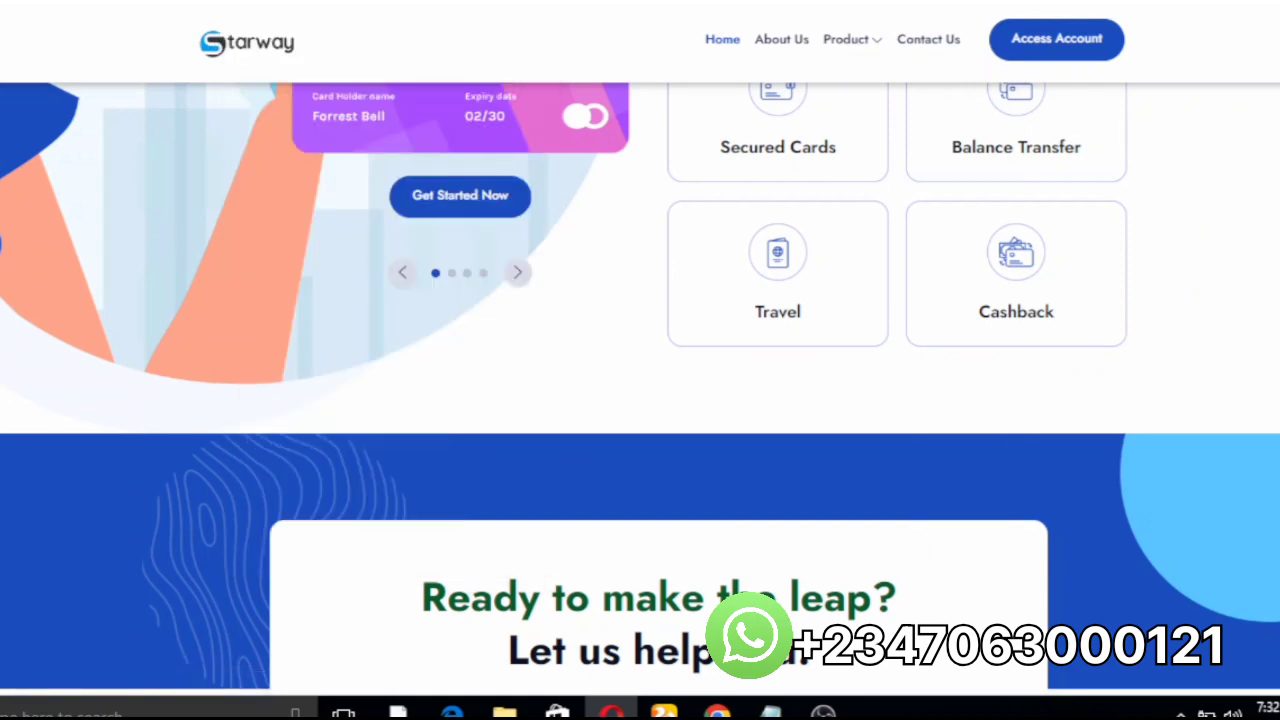
{"action": "key", "text": "ctrl+t"}
{"action": "key", "text": "ctrl+v"}
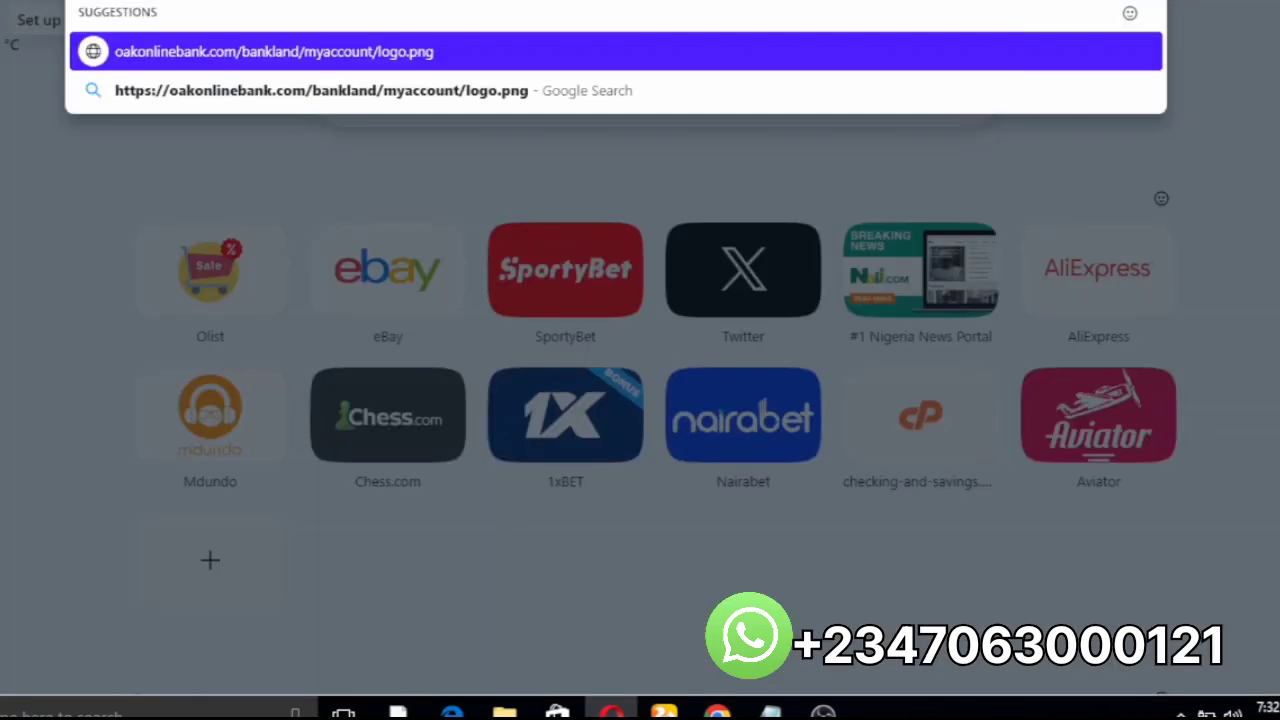
{"action": "key", "text": "Return"}
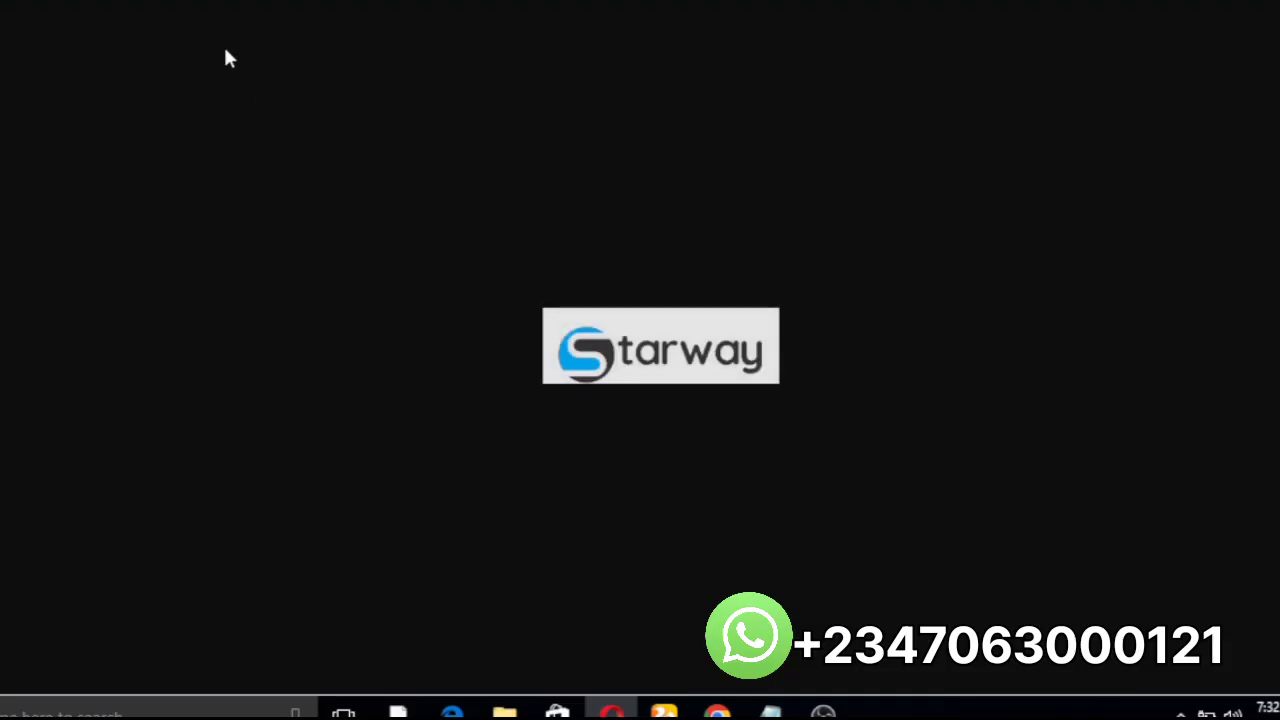
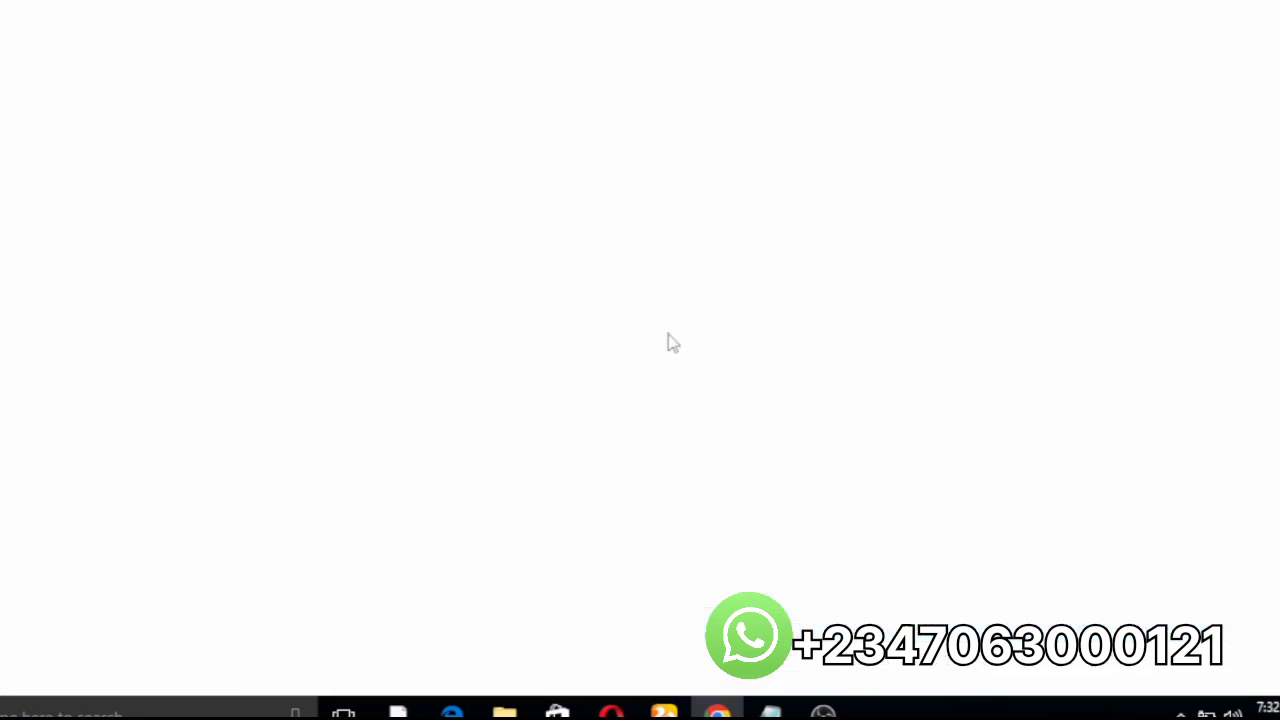
Step: Find the LCL BE logo PNG in Downloads with a 'logo' search and select it
{"action": "left_click", "coordinate": [660, 368]}
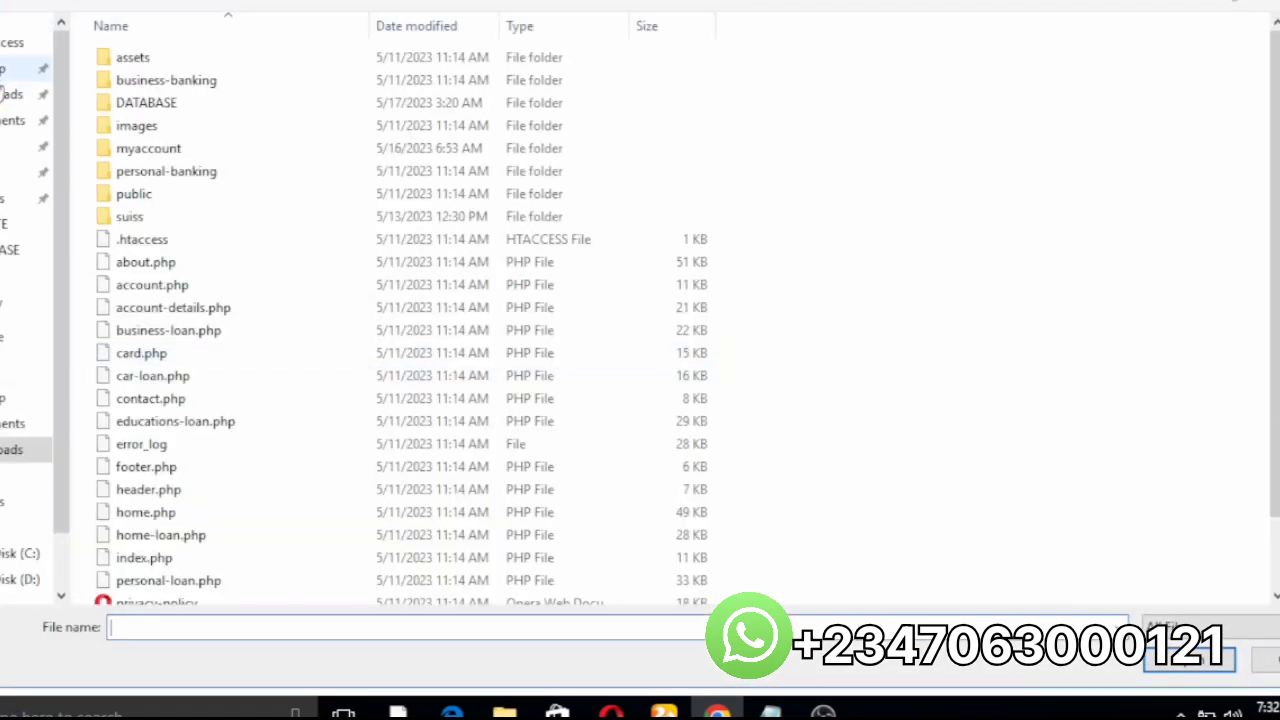
{"action": "left_click", "coordinate": [12, 94]}
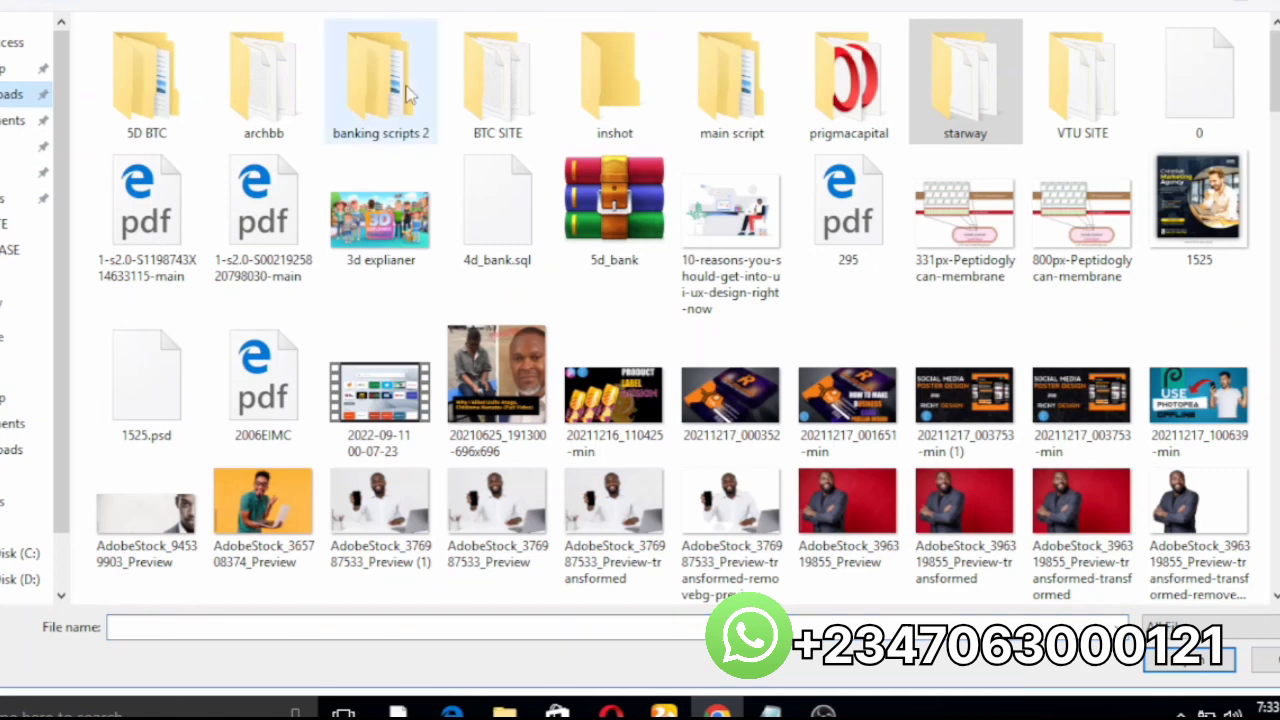
{"action": "key", "text": "ctrl+f"}
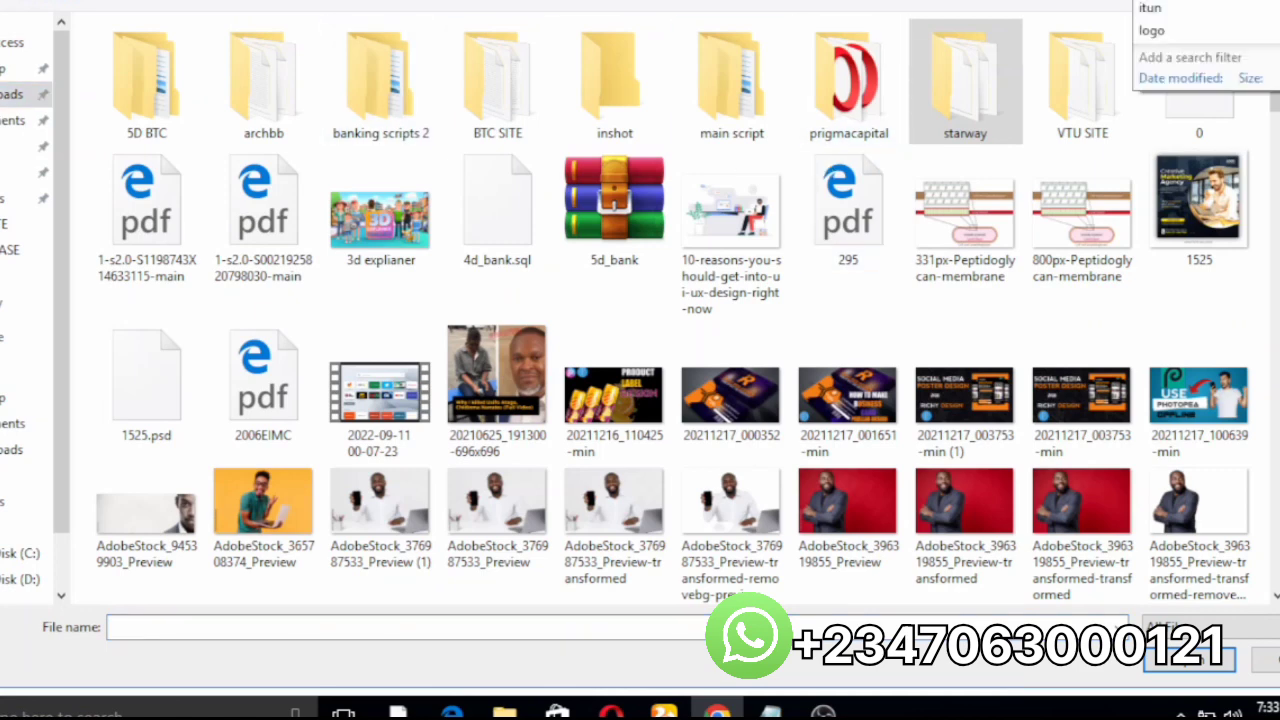
{"action": "key", "text": "Escape"}
{"action": "type", "text": "log"}
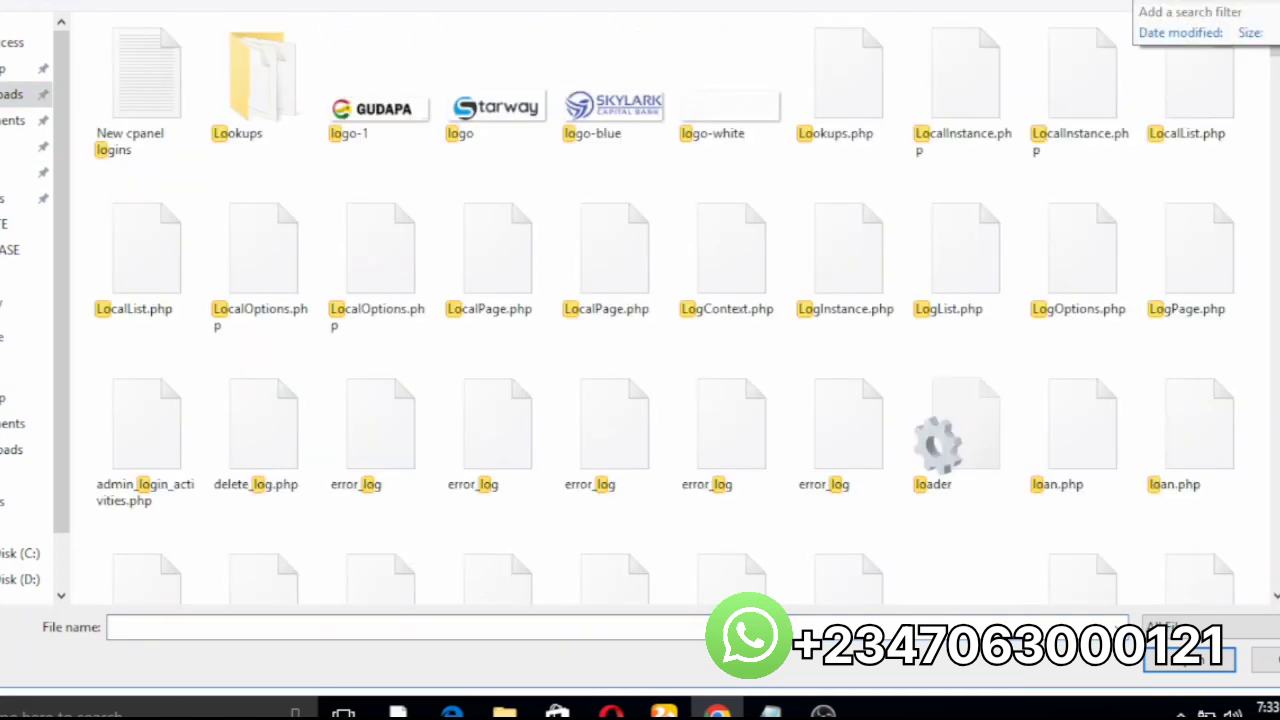
{"action": "type", "text": "o"}
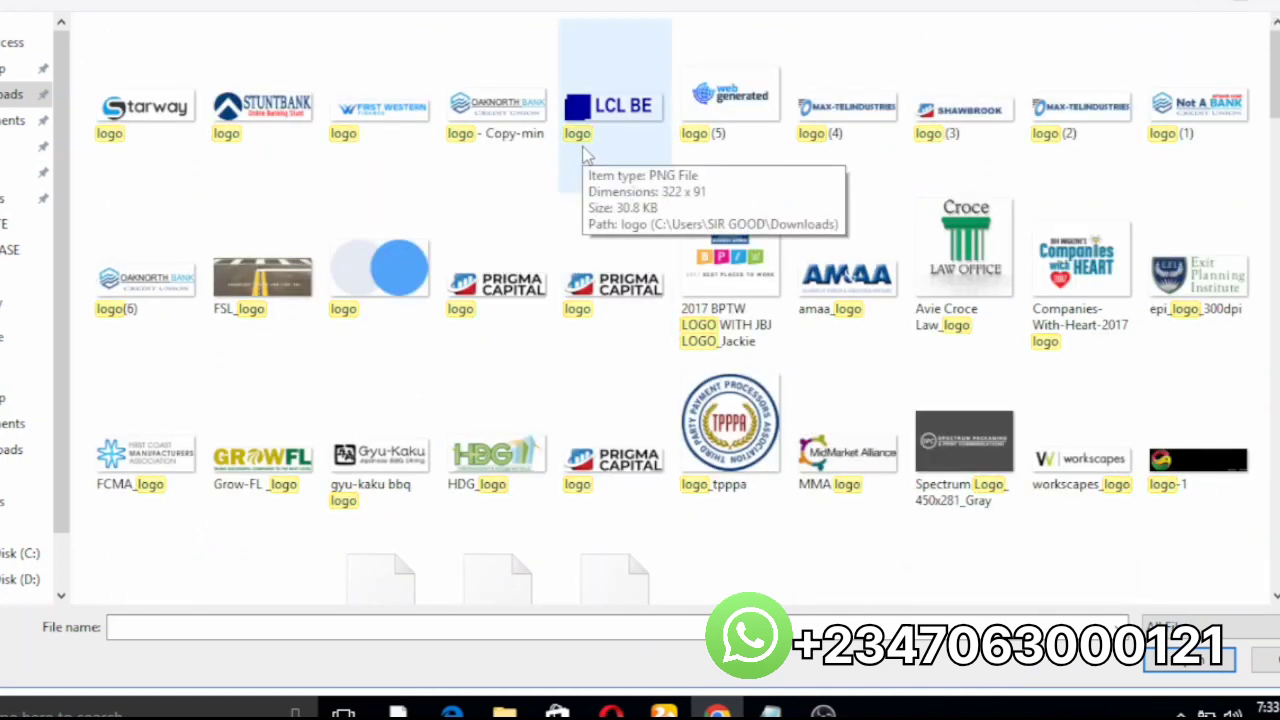
{"action": "left_click", "coordinate": [600, 122]}
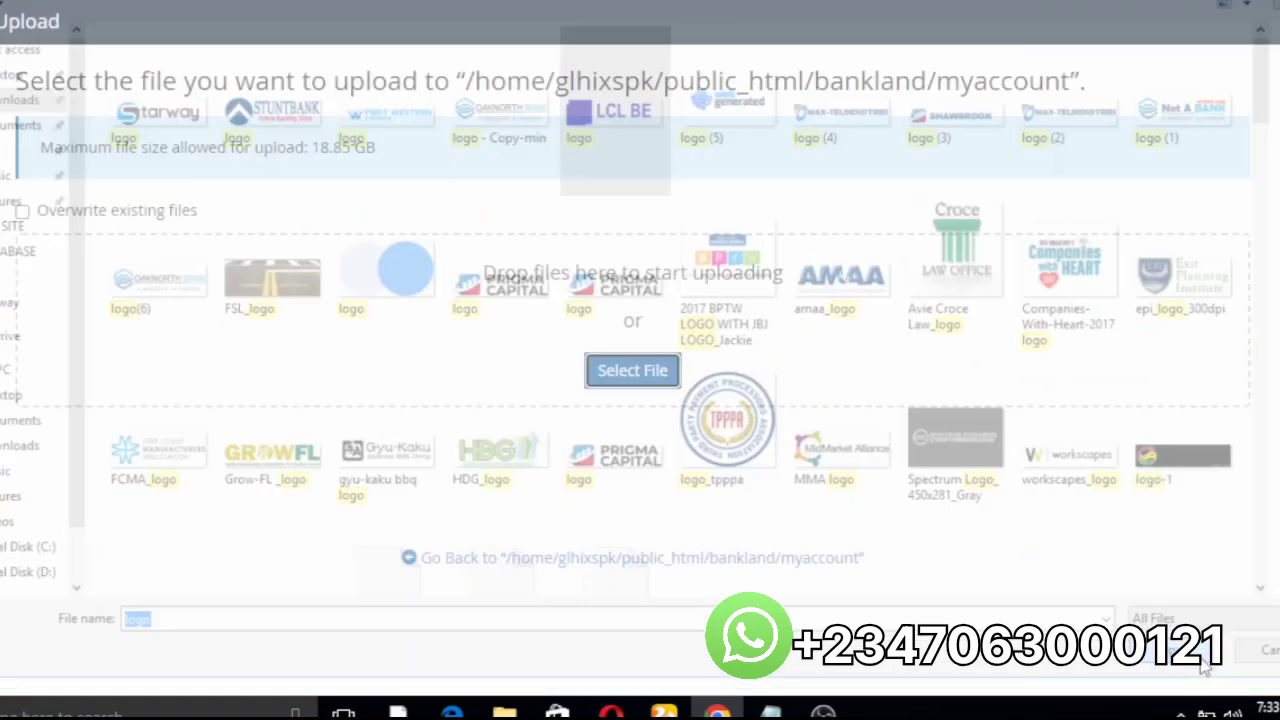
Step: Upload logo.png, overwriting the existing copy in myaccount, then return to the myaccount listing
{"action": "left_click", "coordinate": [1205, 662]}
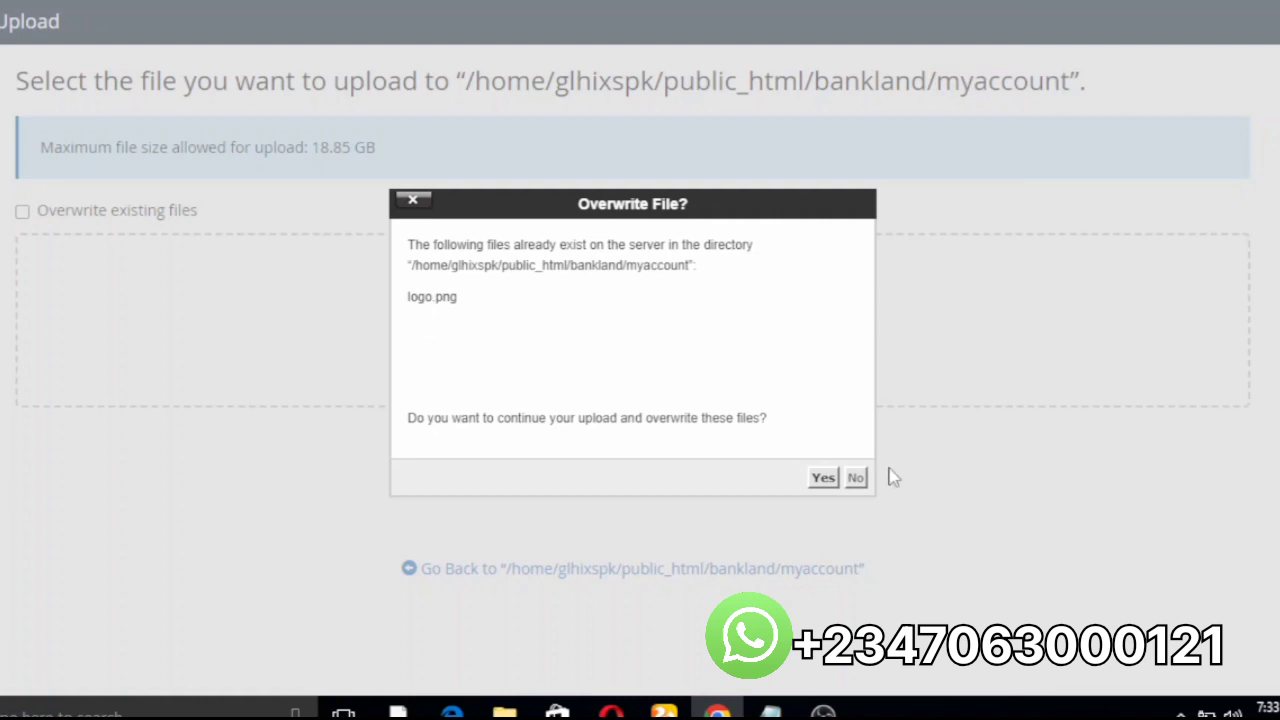
{"action": "left_click", "coordinate": [824, 479]}
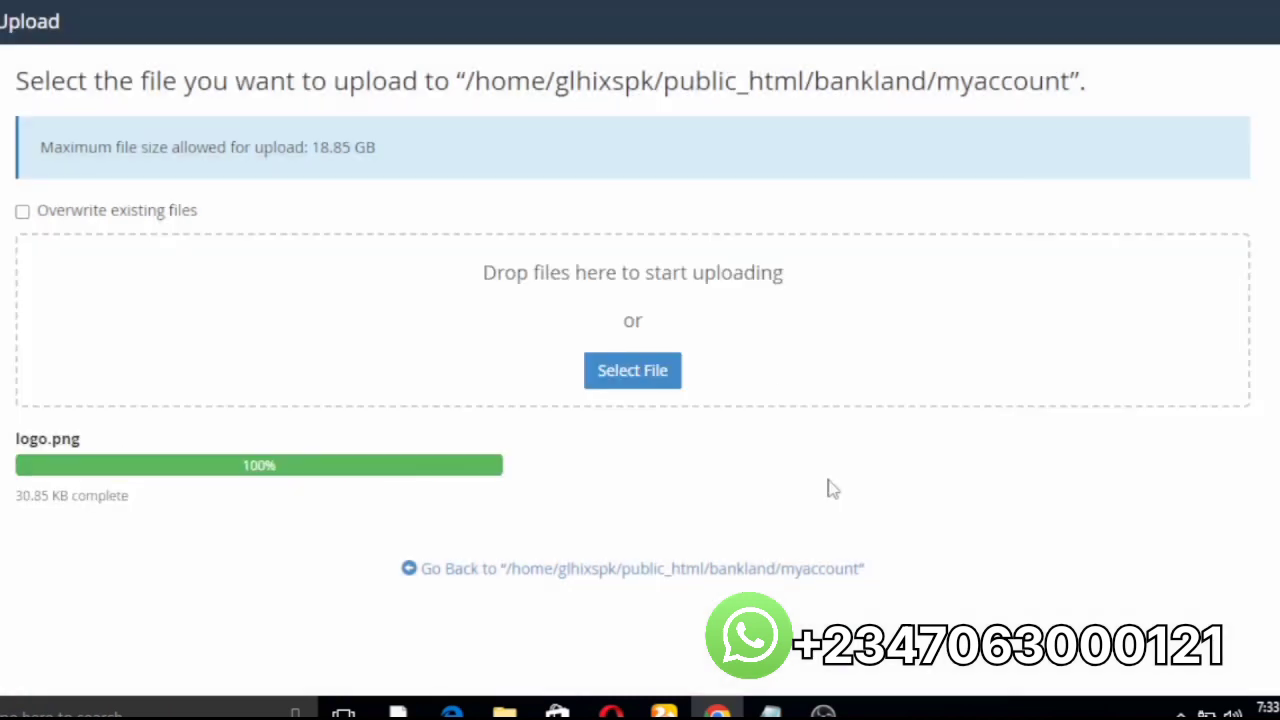
{"action": "left_click", "coordinate": [480, 570]}
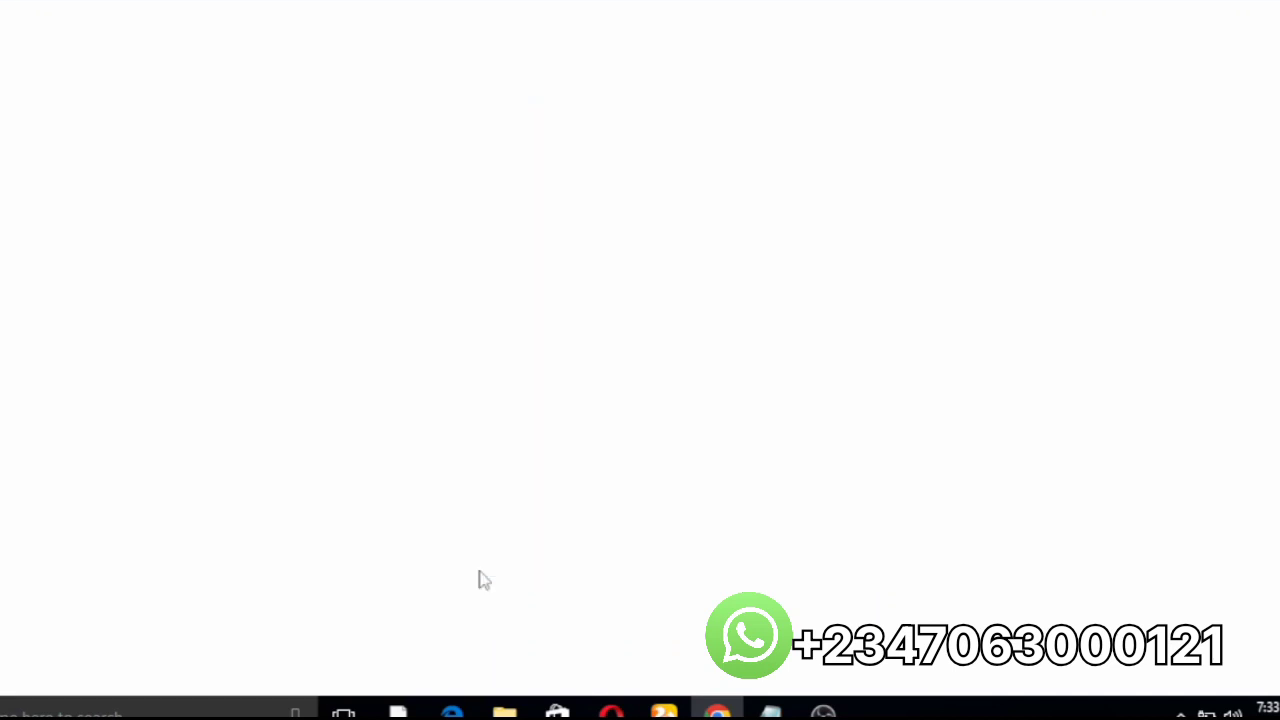
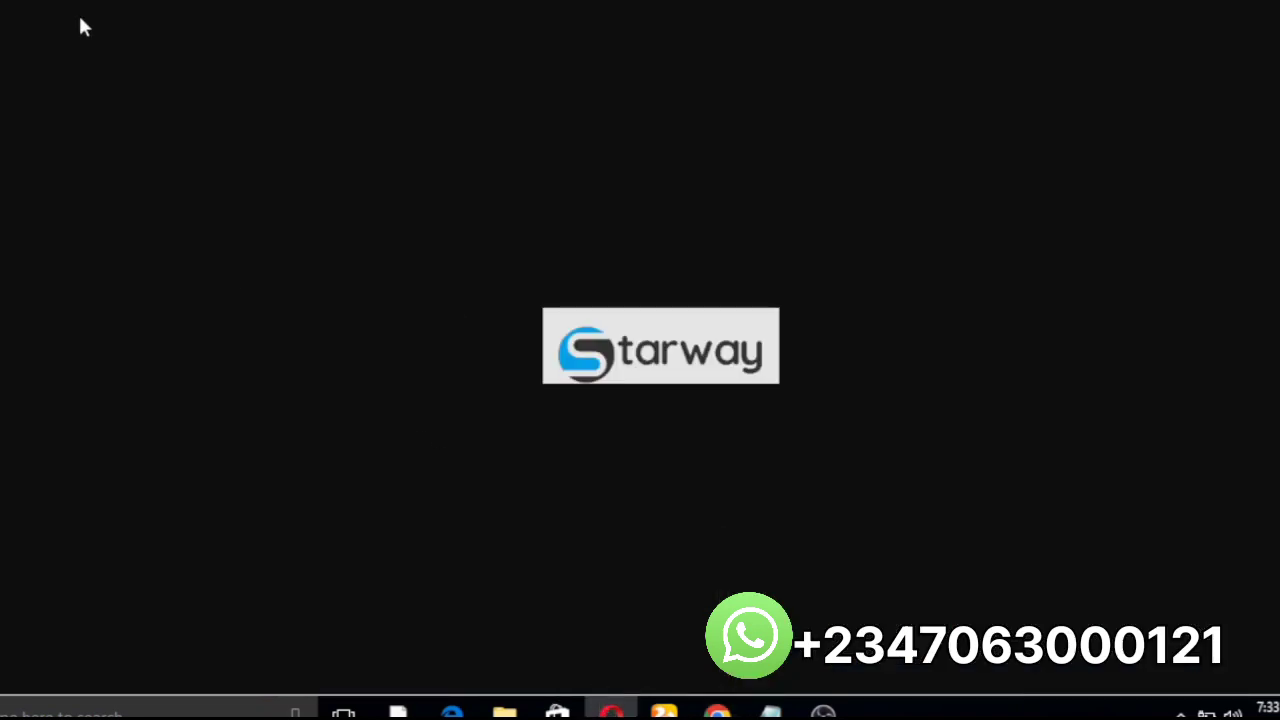
Step: Reload the logo image to confirm it shows the blue LCL BE logo, then scroll the bank homepage
{"action": "key", "text": "F5"}
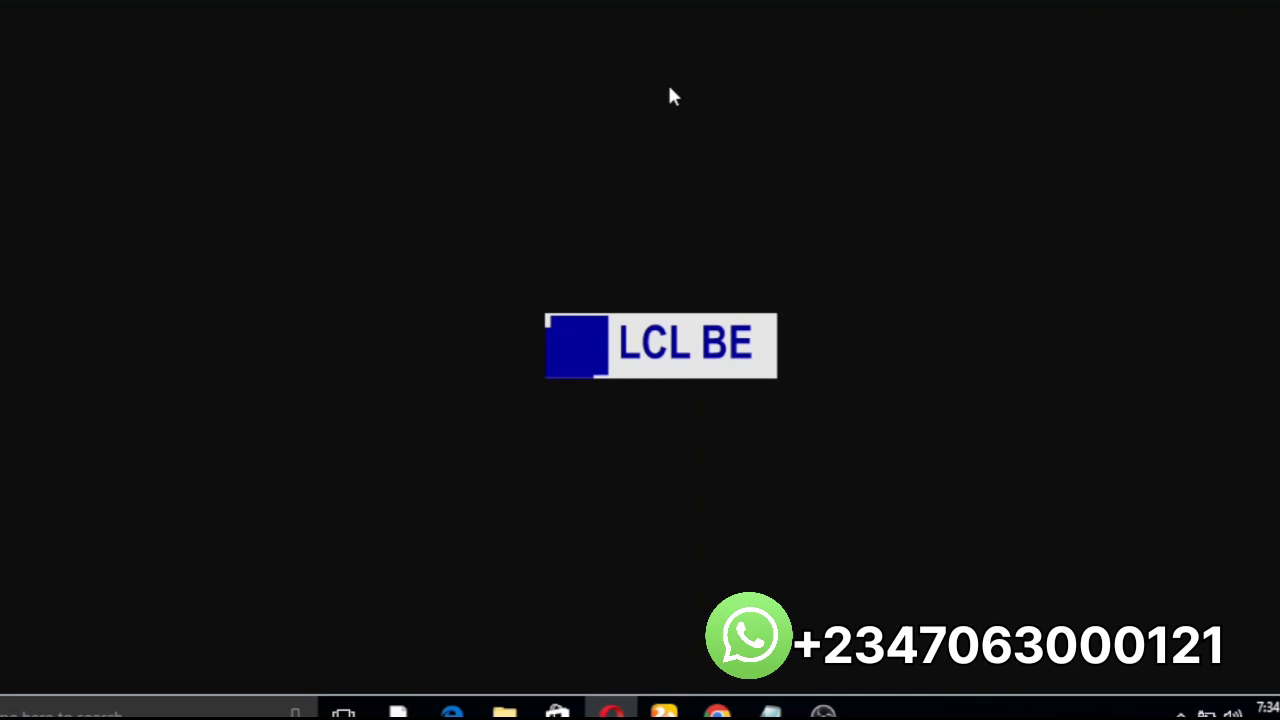
{"action": "key", "text": "ctrl+Tab"}
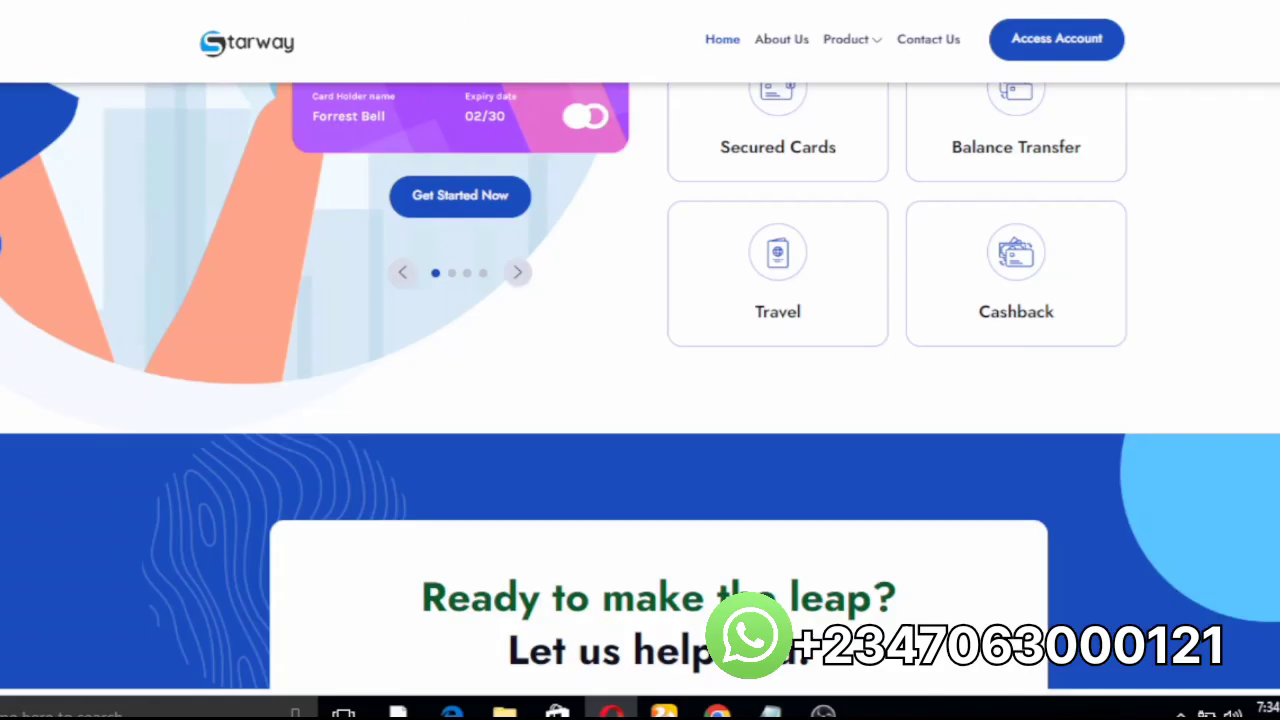
{"action": "scroll", "coordinate": [1200, 174], "scroll_direction": "up", "scroll_amount": 10}
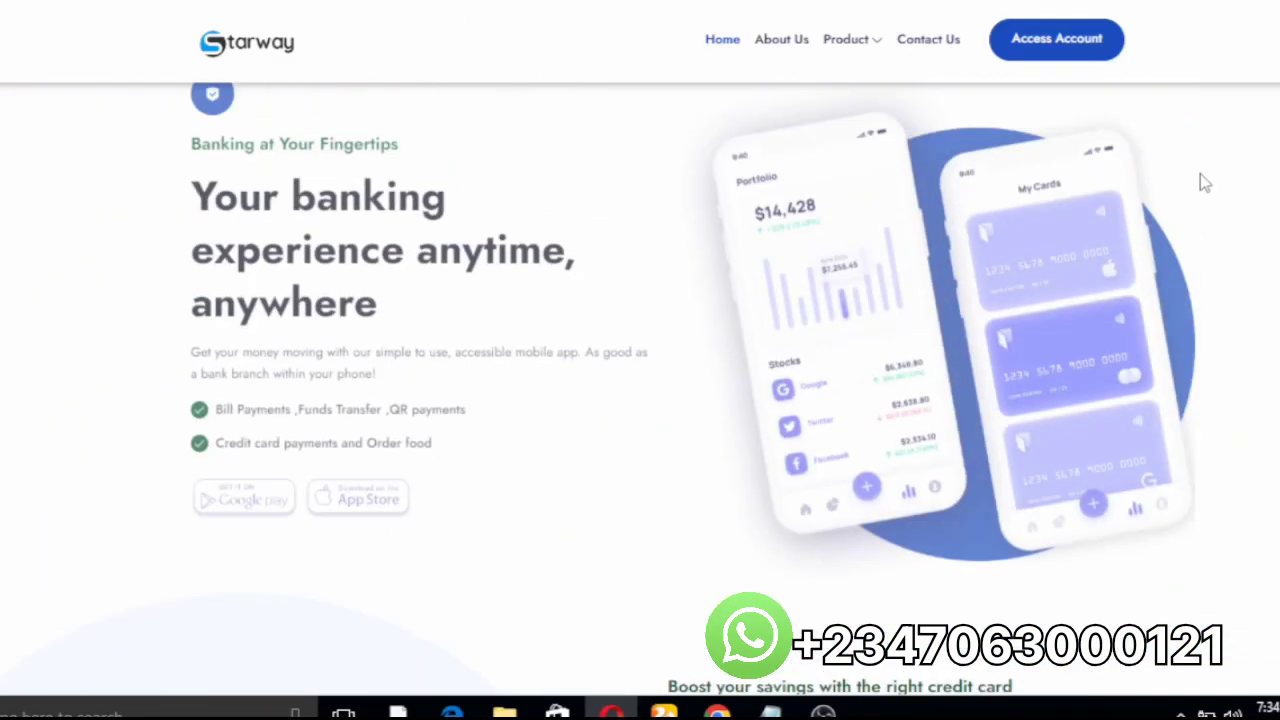
{"action": "scroll", "coordinate": [1200, 180], "scroll_direction": "up", "scroll_amount": 5}
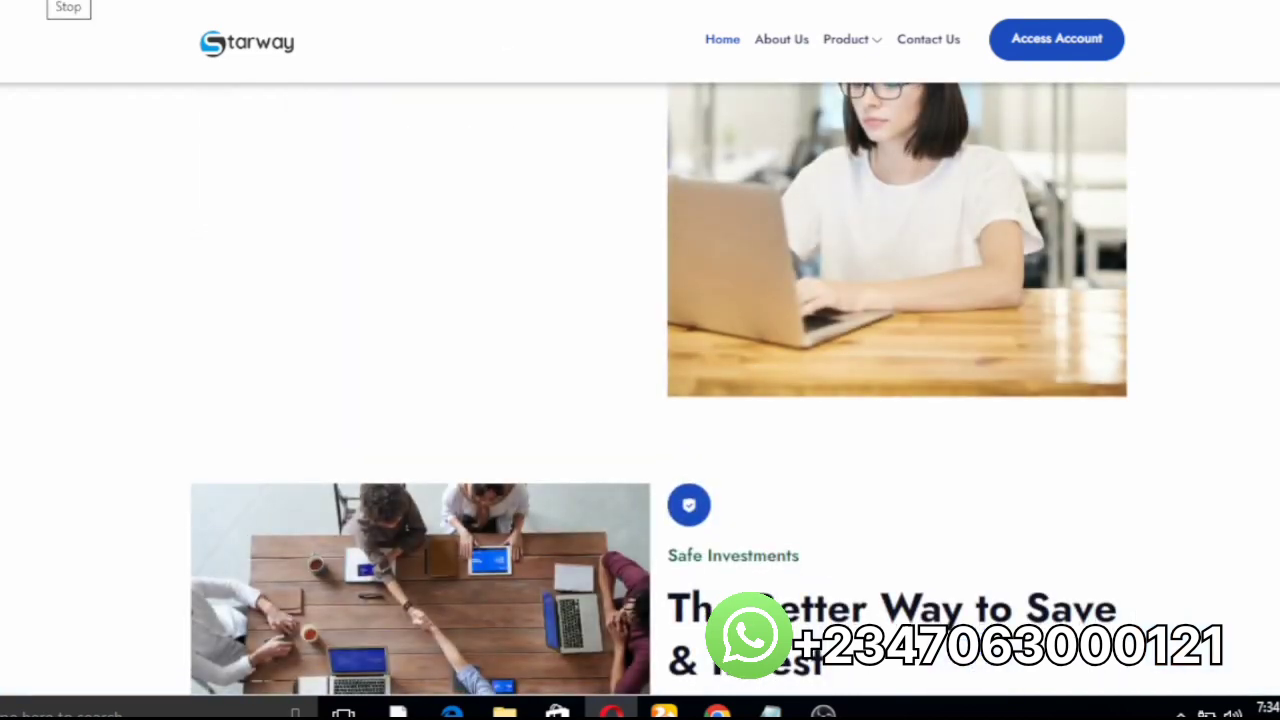
{"action": "scroll", "coordinate": [69, 11], "scroll_direction": "up", "scroll_amount": 1}
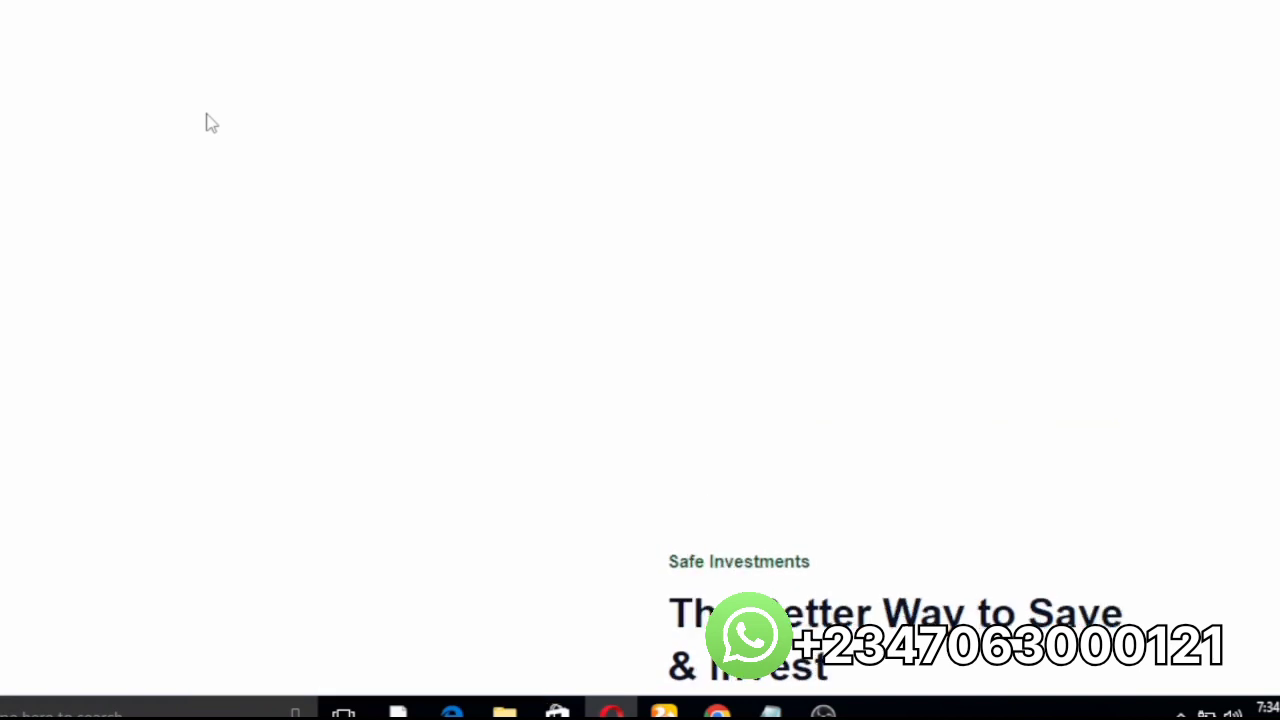
Step: Verify the LCL BE logo in the homepage header and footer, then return to the cPanel File Manager window
{"action": "scroll", "coordinate": [257, 66], "scroll_direction": "up", "scroll_amount": 6}
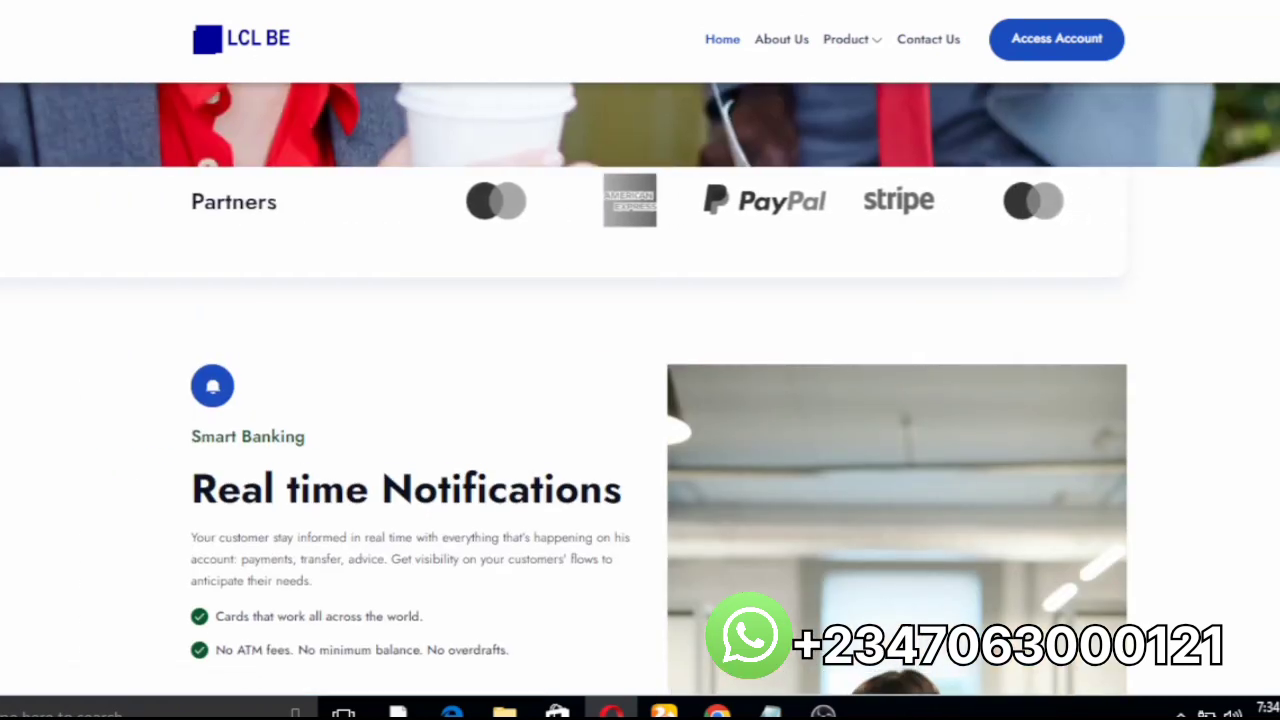
{"action": "scroll", "coordinate": [640, 389], "scroll_direction": "up", "scroll_amount": 5}
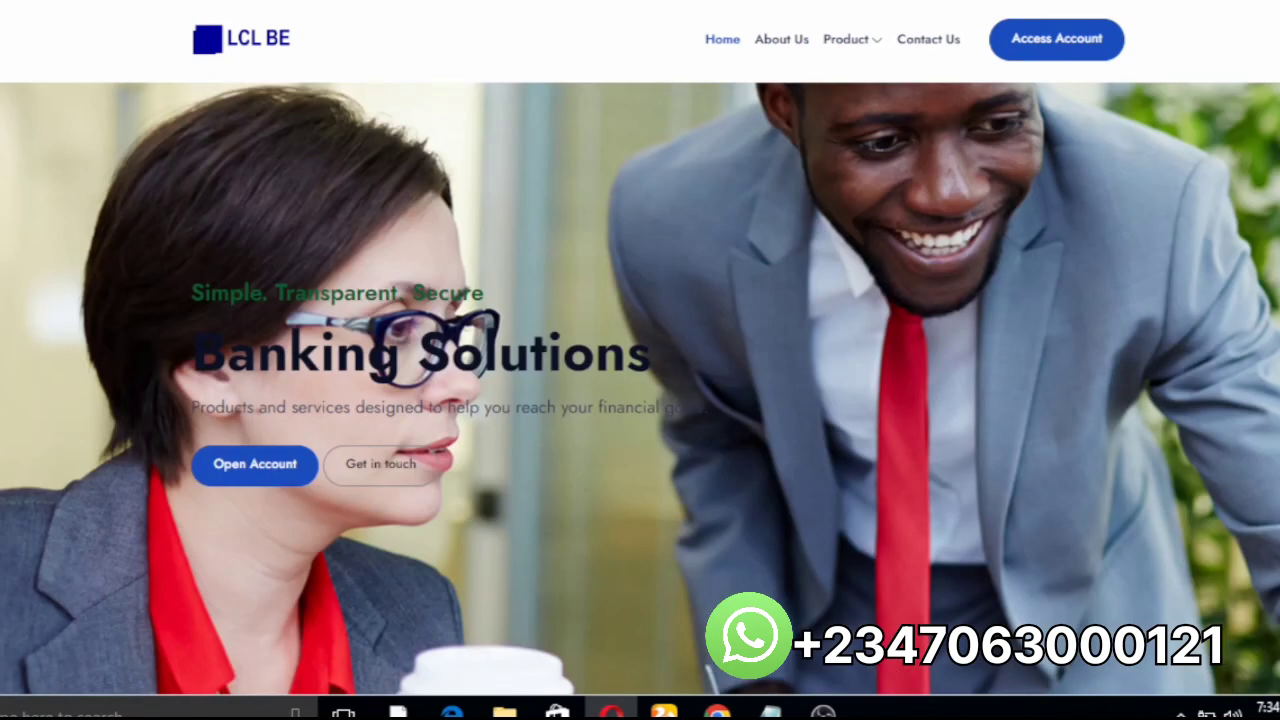
{"action": "key", "text": "End"}
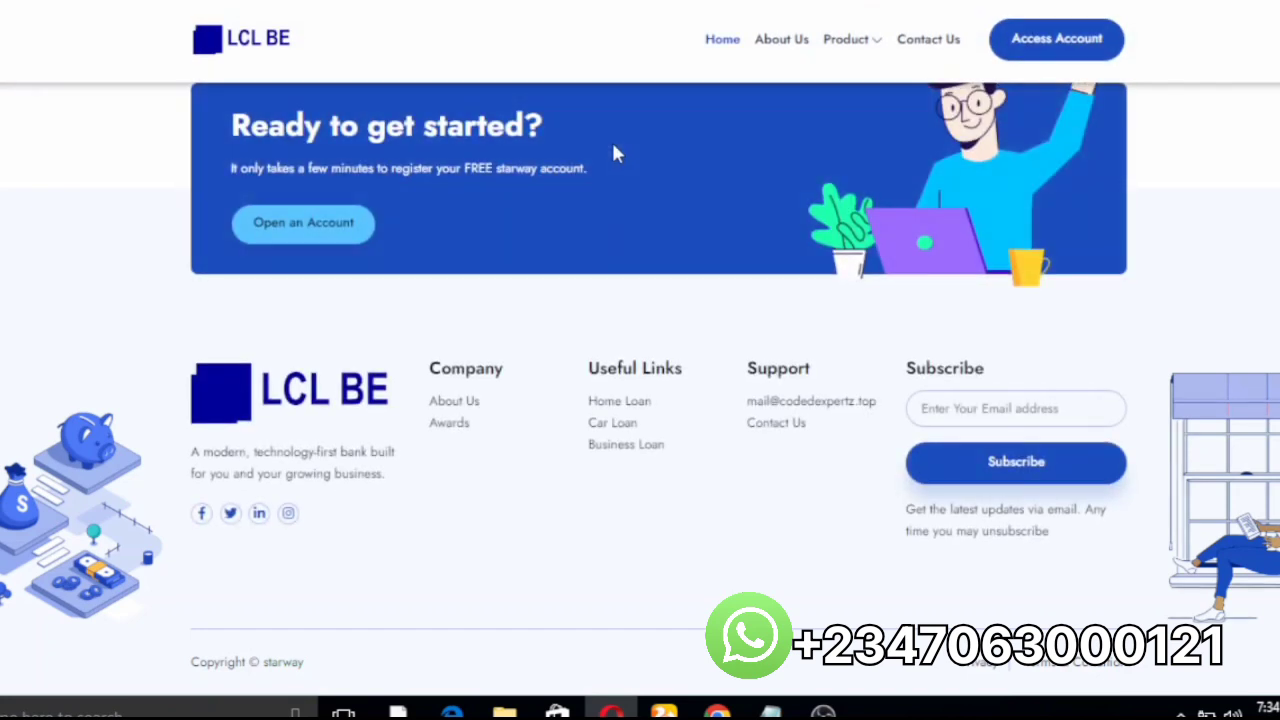
{"action": "mouse_move", "coordinate": [717, 710]}
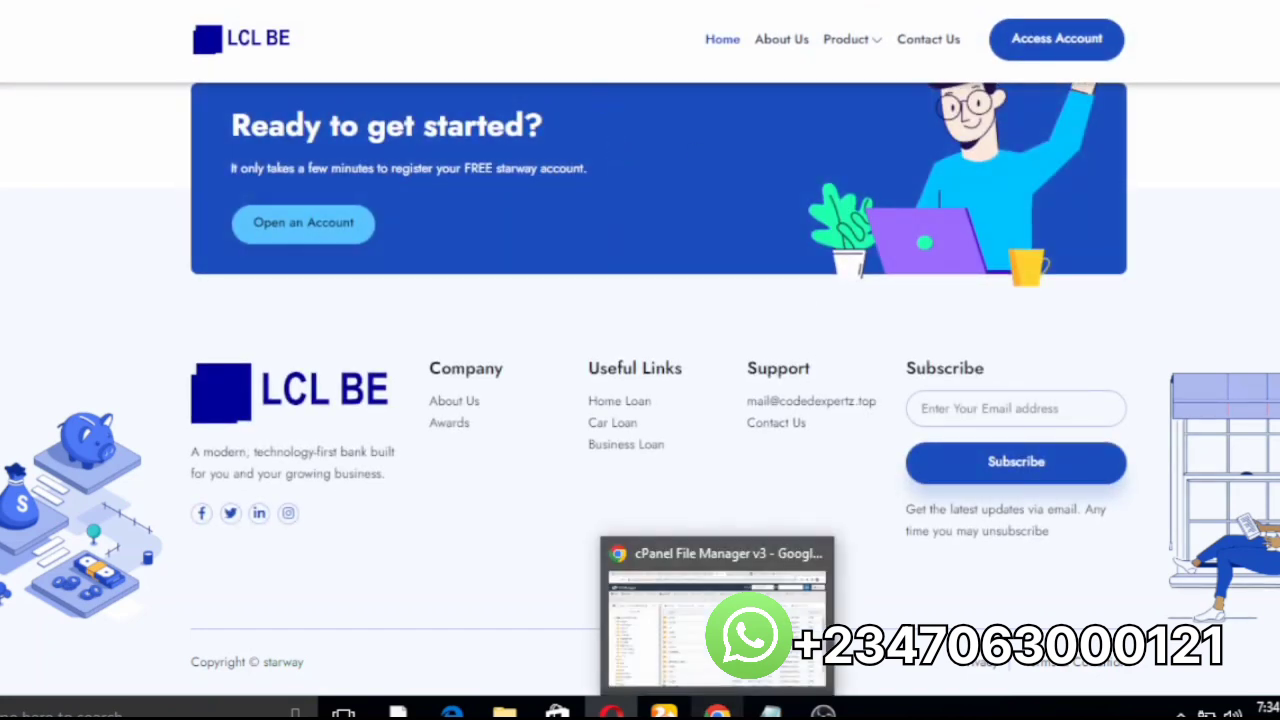
{"action": "left_click", "coordinate": [675, 660]}
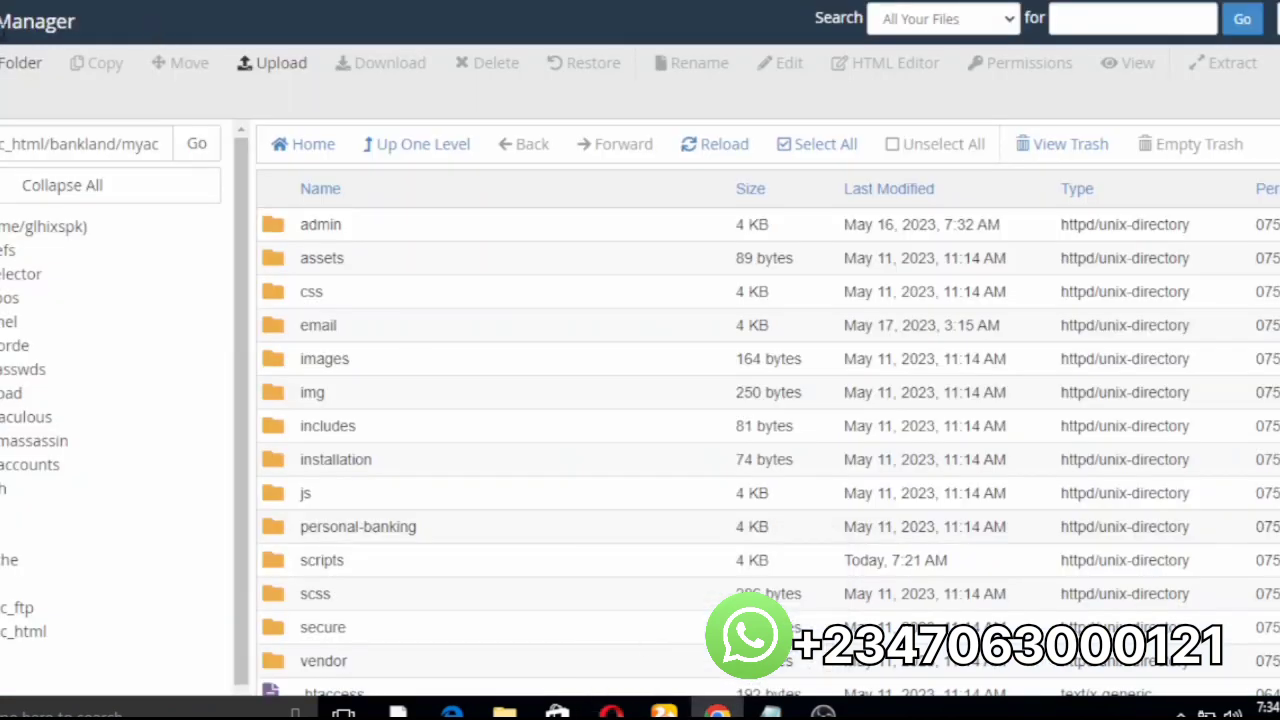
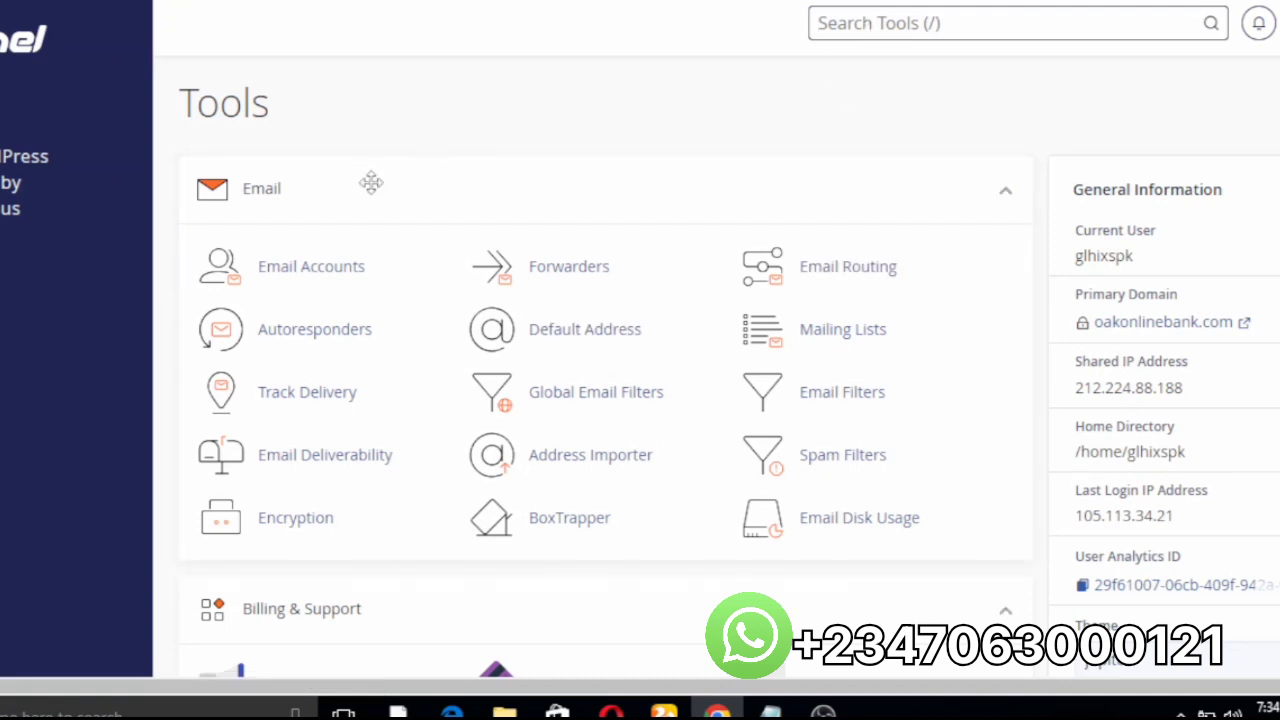
Step: Open the Email Accounts manager from the Email section of the Tools page
{"action": "left_click", "coordinate": [311, 267]}
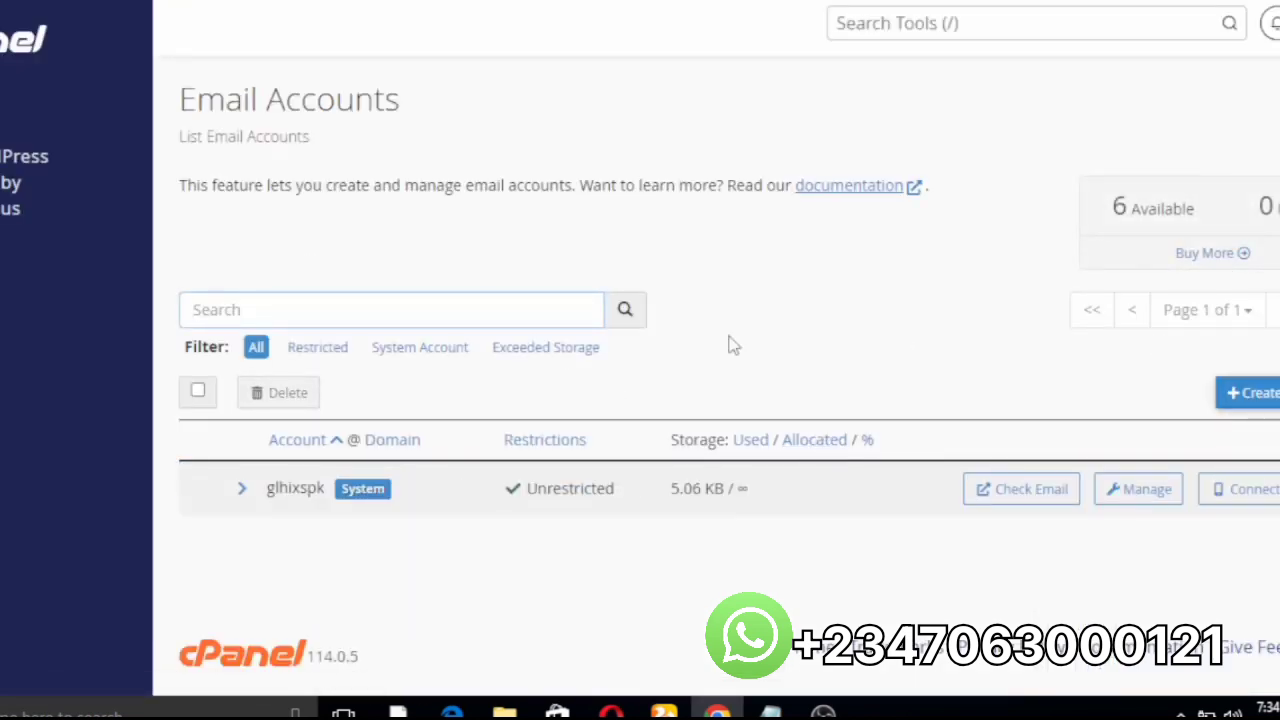
Step: Start a new email account with the + Create button
{"action": "left_click", "coordinate": [1238, 410]}
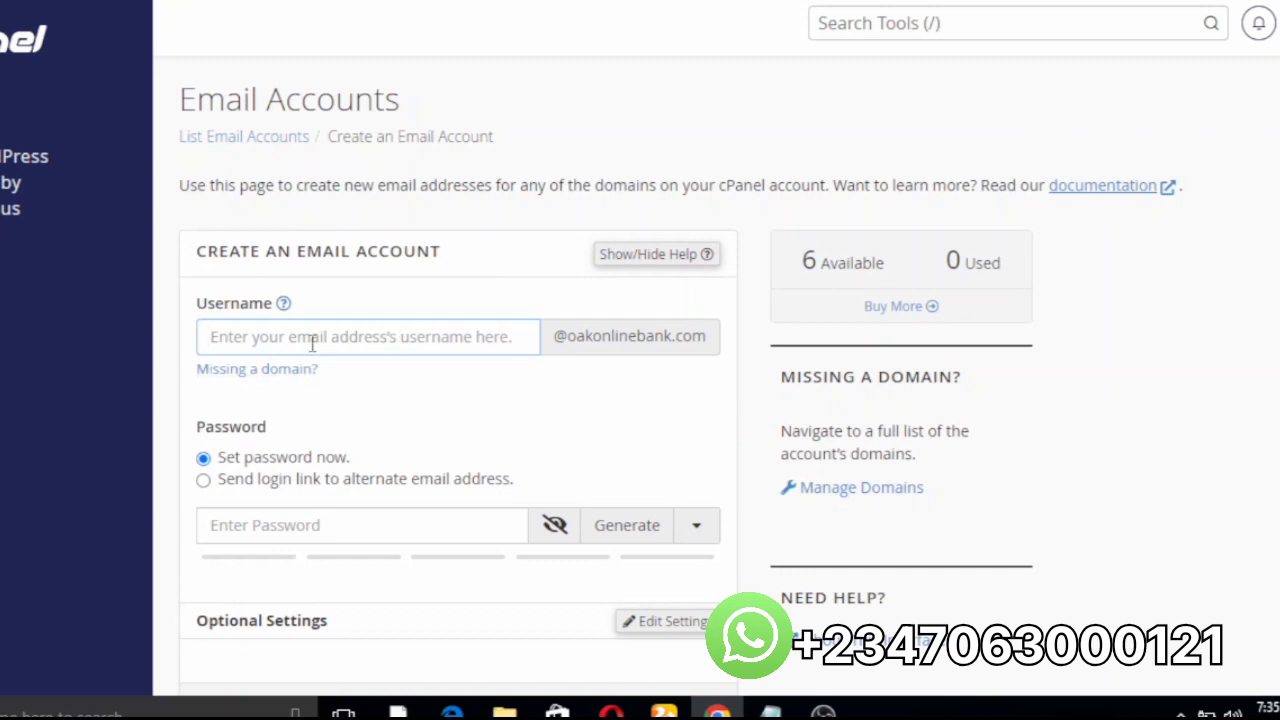
{"action": "type", "text": "su"}
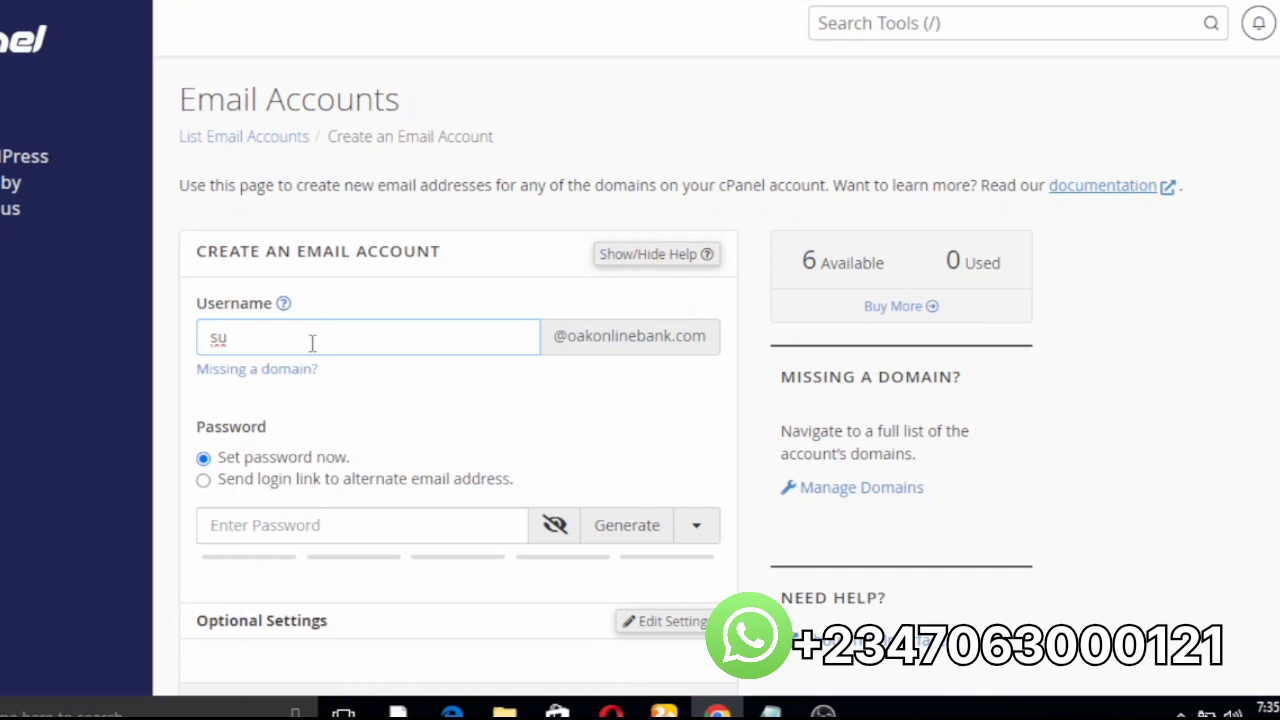
{"action": "key", "text": "BackSpace"}
{"action": "left_click", "coordinate": [646, 523]}
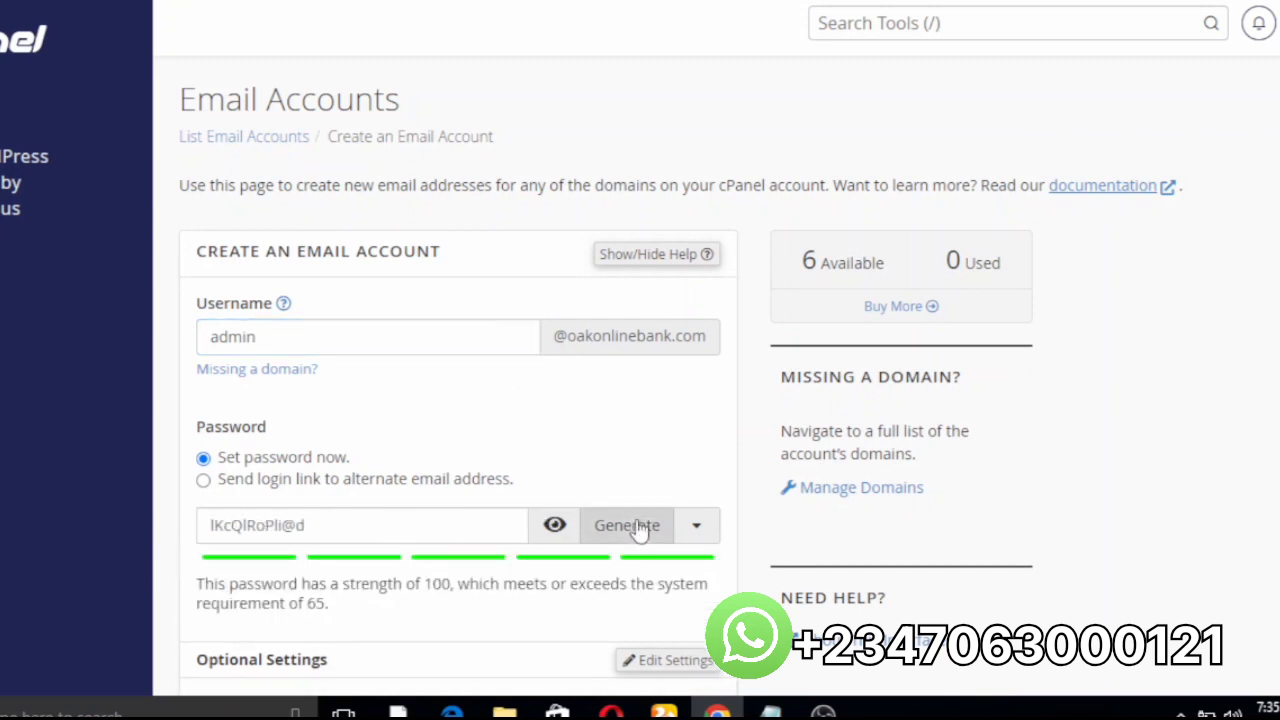
{"action": "scroll", "coordinate": [490, 550], "scroll_direction": "down", "scroll_amount": 2}
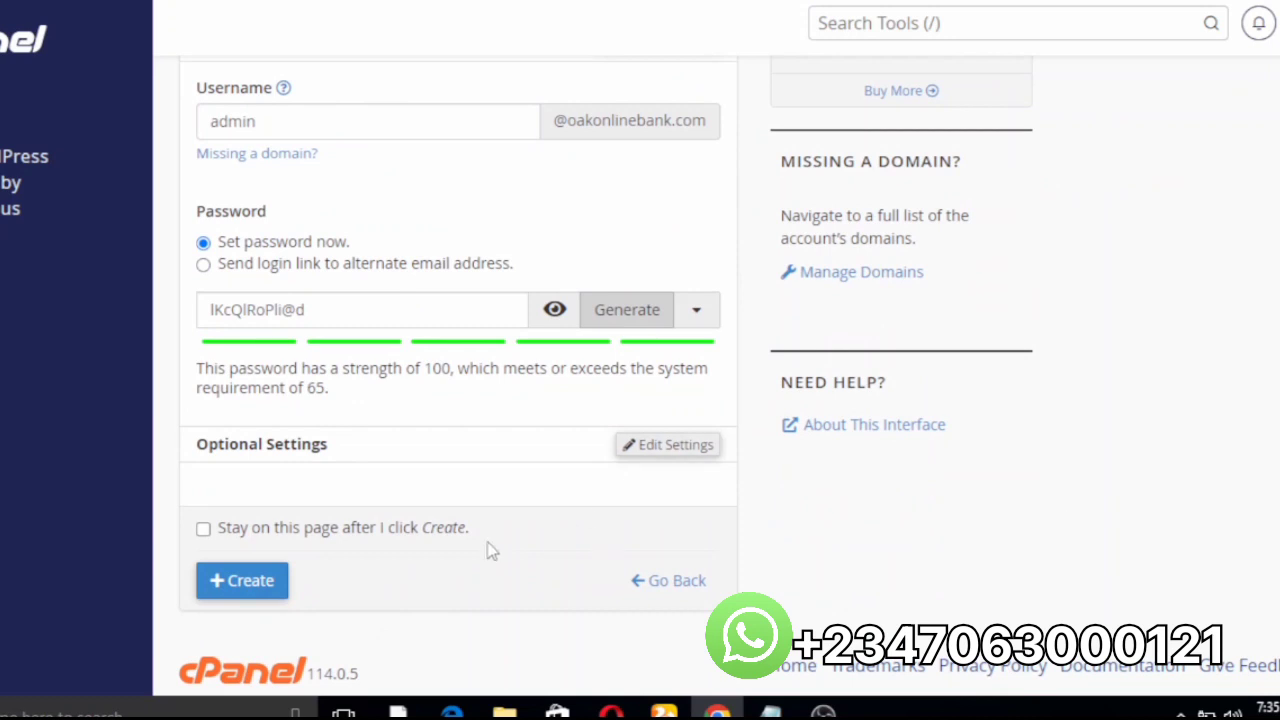
{"action": "left_click", "coordinate": [240, 597]}
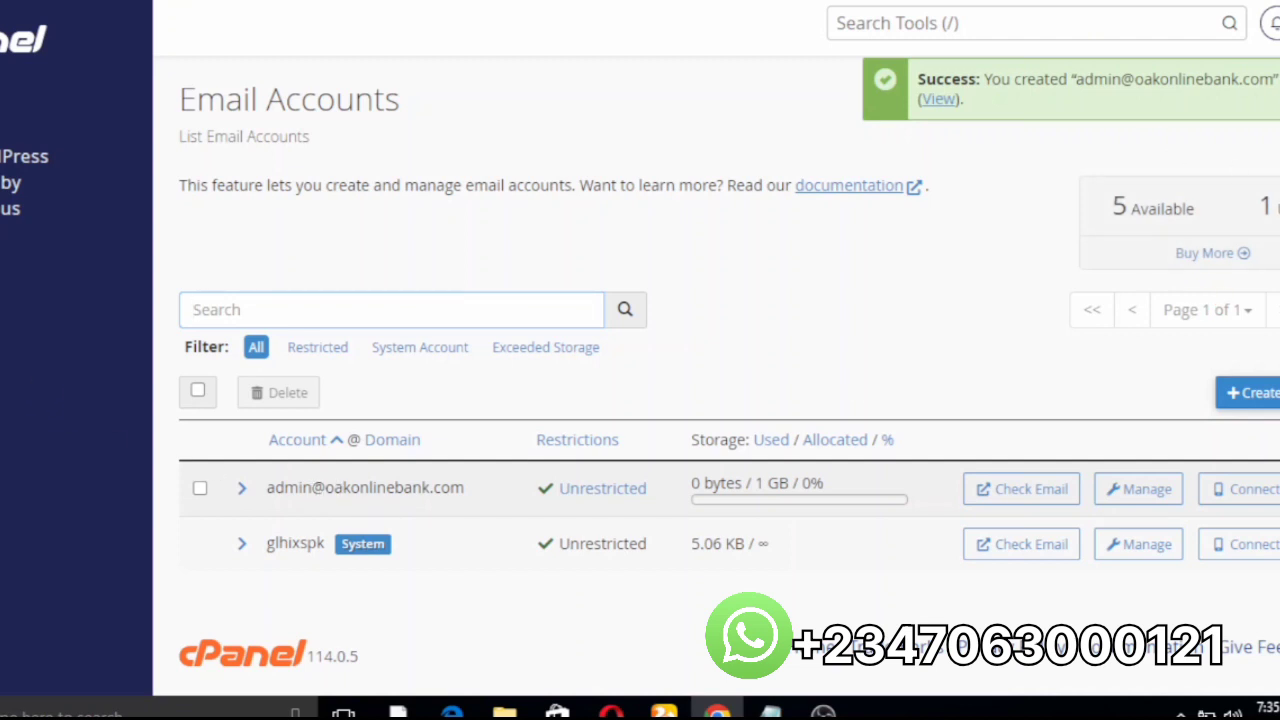
Step: Select the new admin account's address in the Account column
{"action": "left_click_drag", "start_coordinate": [464, 487], "coordinate": [270, 500]}
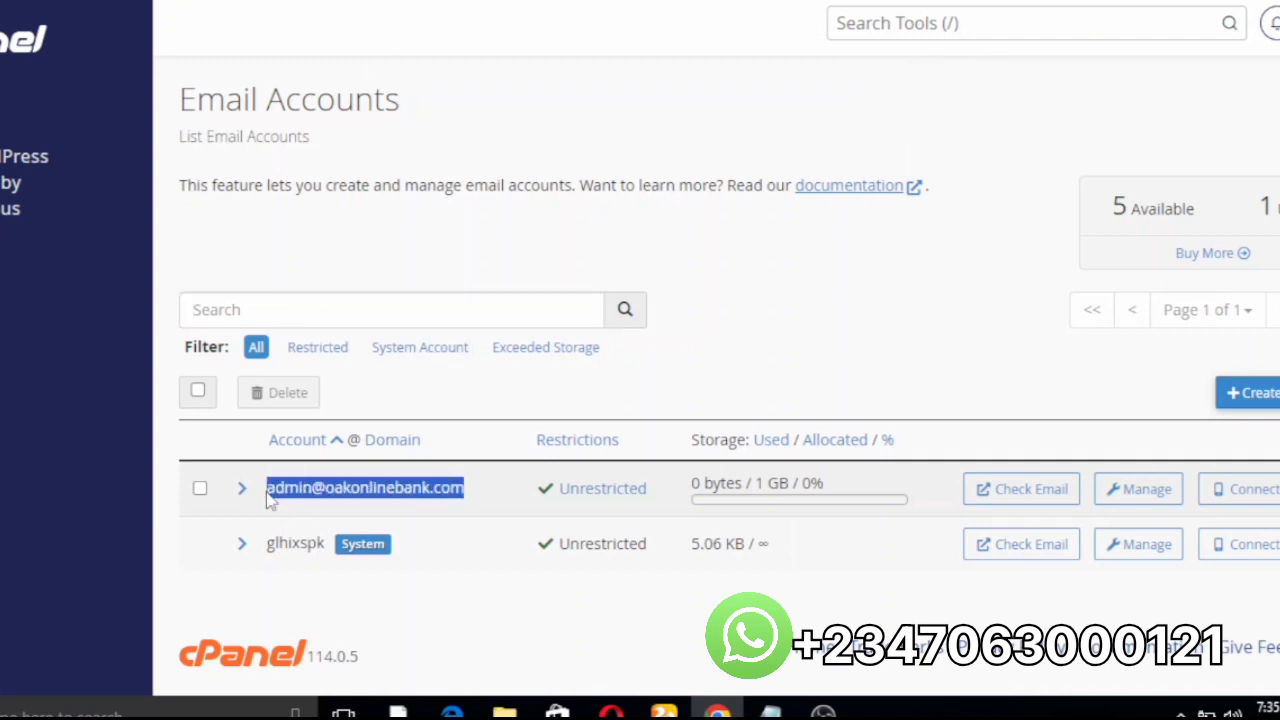
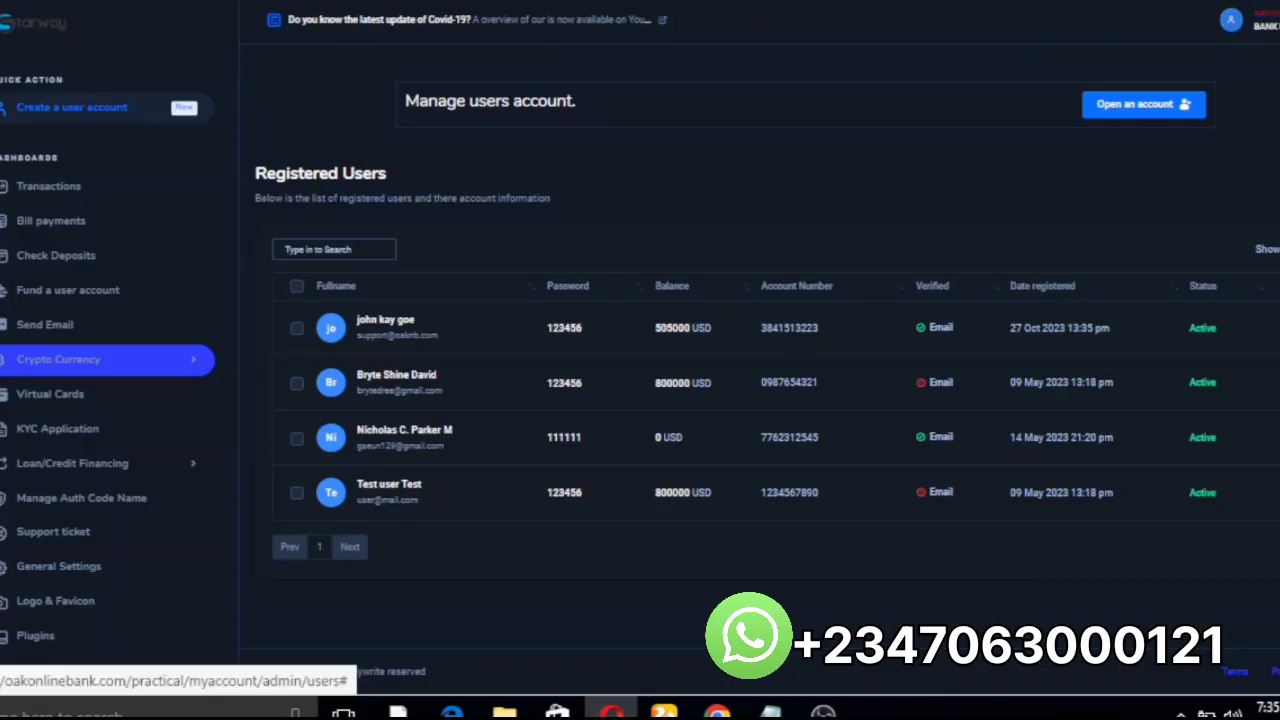
Step: Open the administrator's Account Setting profile page from the avatar menu
{"action": "left_click", "coordinate": [1231, 19]}
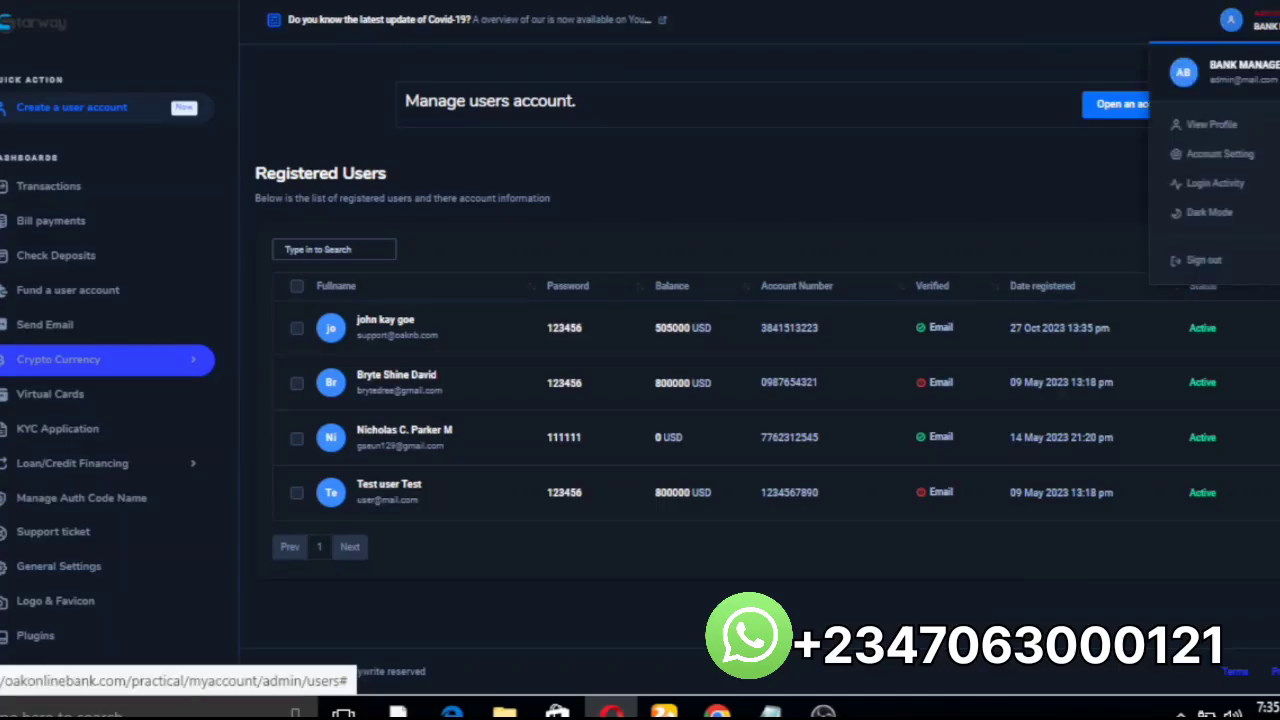
{"action": "left_click", "coordinate": [1212, 155]}
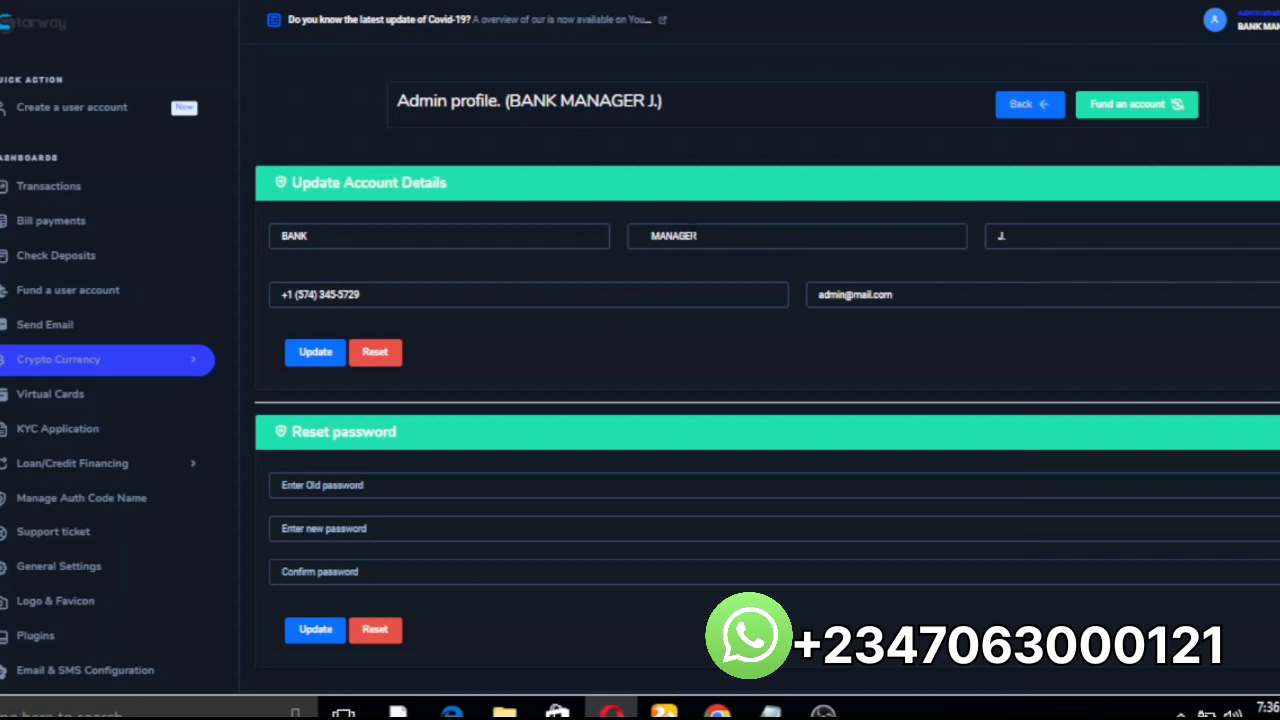
{"action": "triple_click", "coordinate": [343, 431]}
{"action": "left_click", "coordinate": [343, 431]}
{"action": "scroll", "coordinate": [760, 400], "scroll_direction": "down", "scroll_amount": 1}
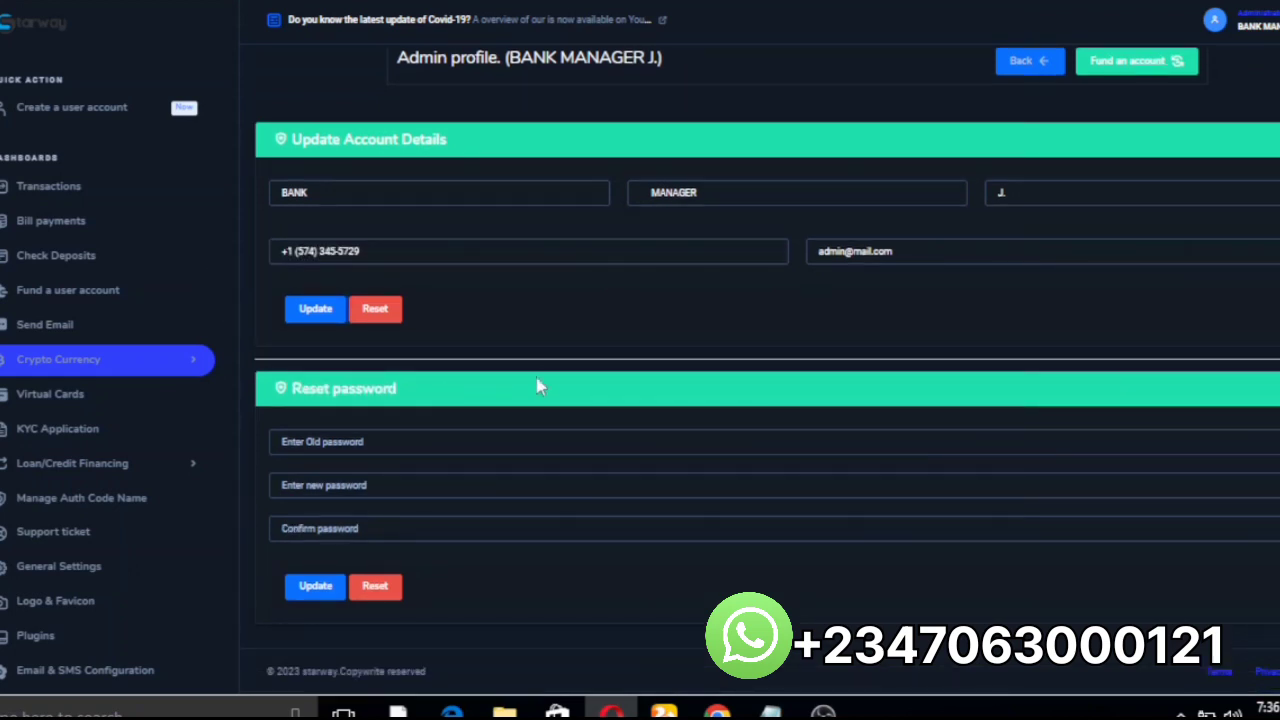
Step: In General Settings, replace the website email address with the new address
{"action": "left_click", "coordinate": [42, 572]}
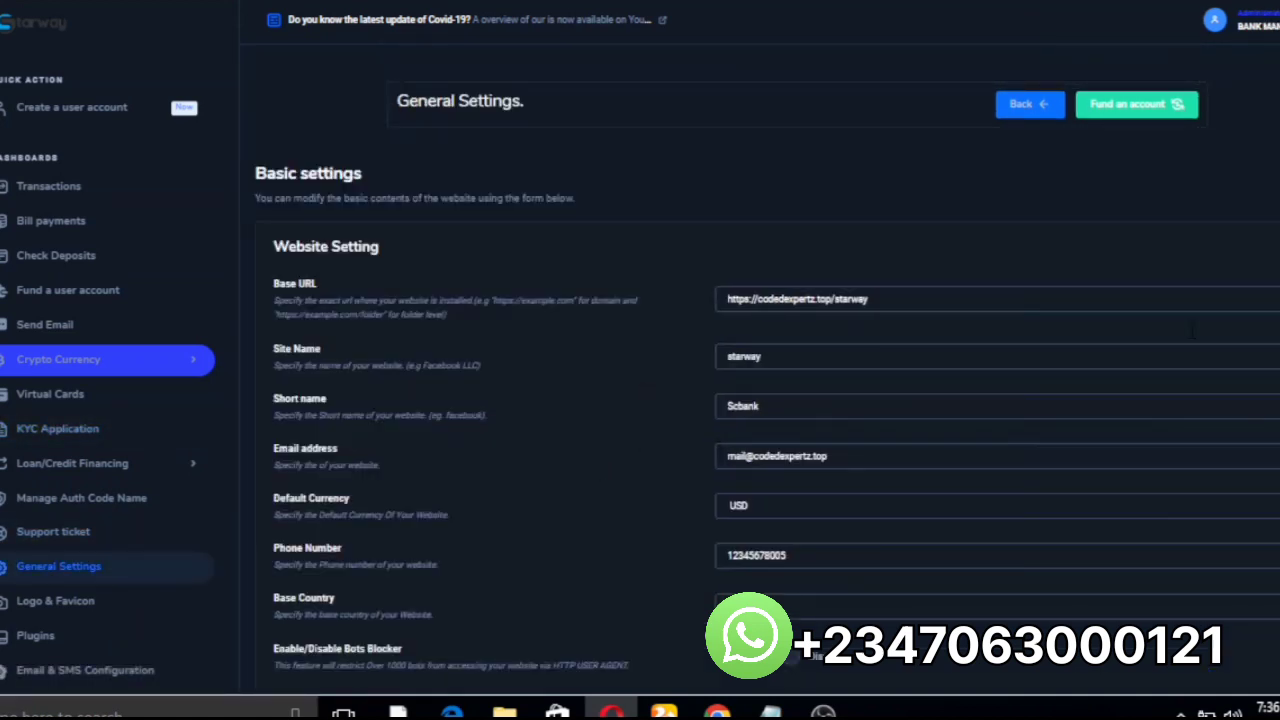
{"action": "left_click", "coordinate": [876, 450]}
{"action": "key", "text": "BackSpace"}
{"action": "key", "text": "BackSpace"}
{"action": "key", "text": "BackSpace"}
{"action": "key", "text": "BackSpace"}
{"action": "key", "text": "BackSpace"}
{"action": "key", "text": "BackSpace"}
{"action": "key", "text": "BackSpace"}
{"action": "key", "text": "BackSpace"}
{"action": "key", "text": "BackSpace"}
{"action": "key", "text": "BackSpace"}
{"action": "key", "text": "BackSpace"}
{"action": "key", "text": "BackSpace"}
{"action": "key", "text": "BackSpace"}
{"action": "key", "text": "BackSpace"}
{"action": "key", "text": "BackSpace"}
{"action": "key", "text": "BackSpace"}
{"action": "key", "text": "BackSpace"}
{"action": "key", "text": "BackSpace"}
{"action": "key", "text": "BackSpace"}
{"action": "key", "text": "BackSpace"}
{"action": "key", "text": "BackSpace"}
{"action": "key", "text": "ctrl+v"}
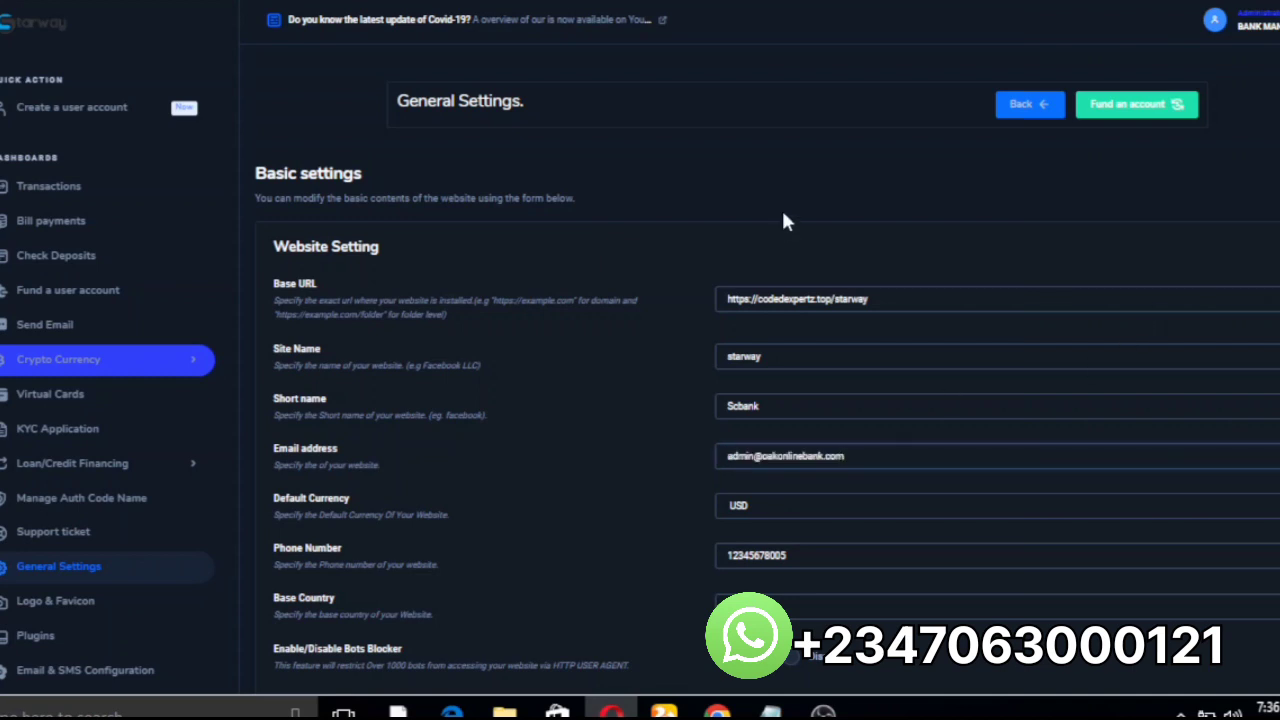
{"action": "key", "text": "ctrl+Tab"}
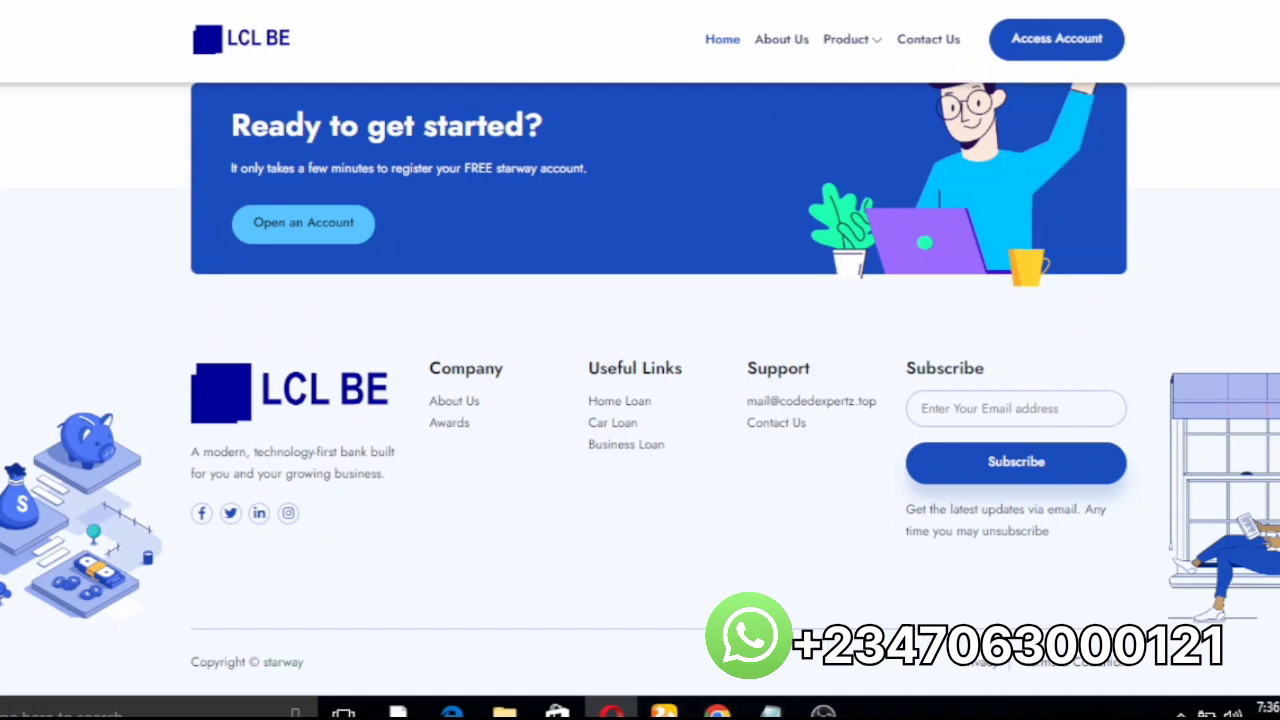
{"action": "left_click", "coordinate": [962, 8]}
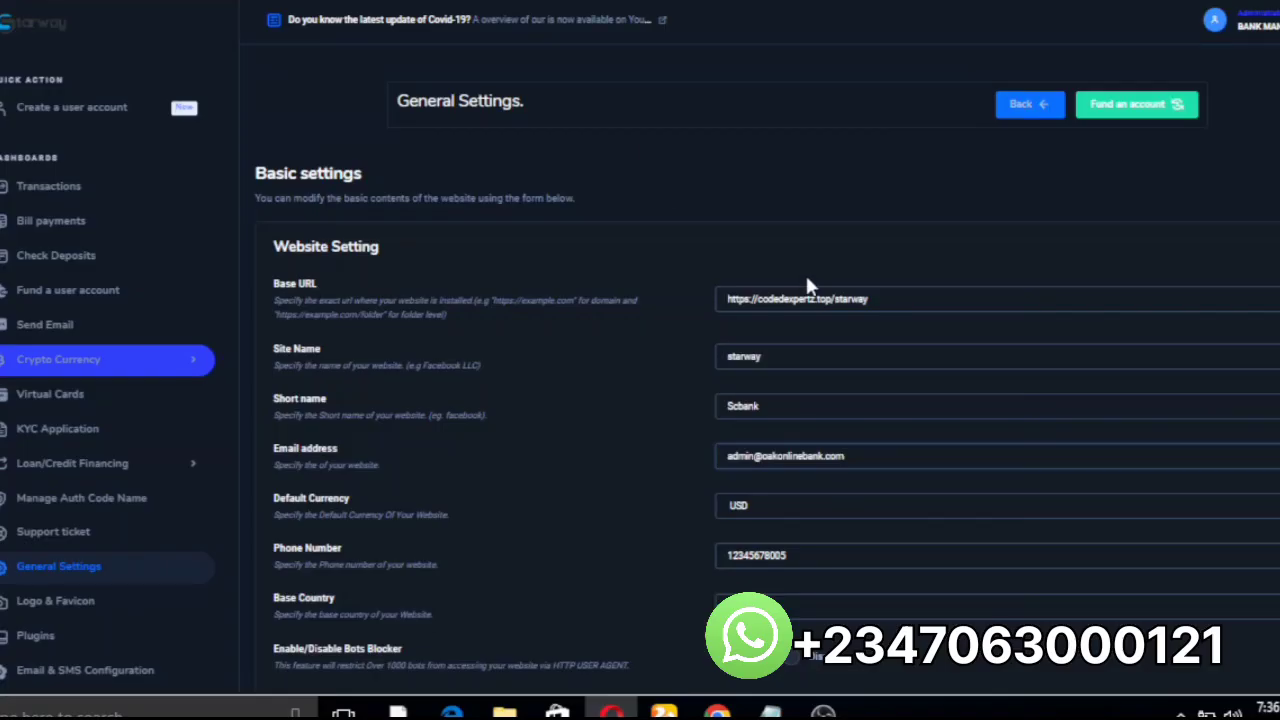
{"action": "left_click", "coordinate": [918, 293]}
{"action": "key", "text": "BackSpace"}
{"action": "key", "text": "BackSpace"}
{"action": "key", "text": "BackSpace"}
{"action": "key", "text": "BackSpace"}
{"action": "key", "text": "BackSpace"}
{"action": "key", "text": "BackSpace"}
{"action": "key", "text": "BackSpace"}
{"action": "key", "text": "BackSpace"}
{"action": "key", "text": "BackSpace"}
{"action": "key", "text": "BackSpace"}
{"action": "key", "text": "BackSpace"}
{"action": "key", "text": "BackSpace"}
{"action": "key", "text": "BackSpace"}
{"action": "key", "text": "BackSpace"}
{"action": "key", "text": "BackSpace"}
{"action": "key", "text": "BackSpace"}
{"action": "key", "text": "BackSpace"}
{"action": "key", "text": "BackSpace"}
{"action": "key", "text": "BackSpace"}
{"action": "key", "text": "BackSpace"}
{"action": "key", "text": "BackSpace"}
{"action": "key", "text": "BackSpace"}
{"action": "key", "text": "BackSpace"}
{"action": "key", "text": "BackSpace"}
{"action": "key", "text": "BackSpace"}
{"action": "key", "text": "BackSpace"}
{"action": "key", "text": "BackSpace"}
{"action": "key", "text": "BackSpace"}
{"action": "type", "text": "https://oakonlinebank.com/bankland"}
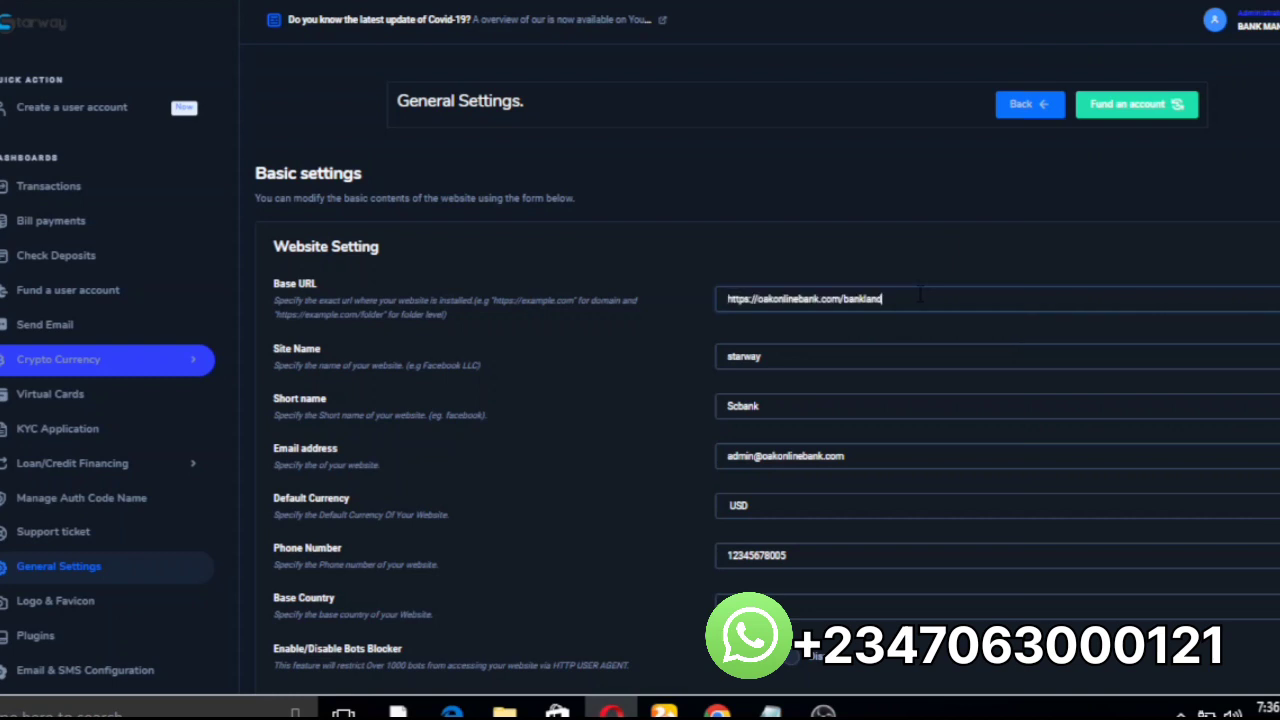
Step: Change the Site Name from starway to Bankland and the Short name from Scbank to B
{"action": "left_click", "coordinate": [780, 360]}
{"action": "key", "text": "BackSpace"}
{"action": "key", "text": "BackSpace"}
{"action": "key", "text": "BackSpace"}
{"action": "key", "text": "BackSpace"}
{"action": "key", "text": "BackSpace"}
{"action": "key", "text": "BackSpace"}
{"action": "key", "text": "BackSpace"}
{"action": "type", "text": "Bankland"}
{"action": "left_click", "coordinate": [784, 405]}
{"action": "key", "text": "BackSpace"}
{"action": "key", "text": "BackSpace"}
{"action": "key", "text": "BackSpace"}
{"action": "key", "text": "BackSpace"}
{"action": "key", "text": "BackSpace"}
{"action": "key", "text": "BackSpace"}
{"action": "type", "text": "B"}
Step: Save the general settings and dismiss the Settings Updated confirmation
{"action": "scroll", "coordinate": [767, 387], "scroll_direction": "down", "scroll_amount": 10}
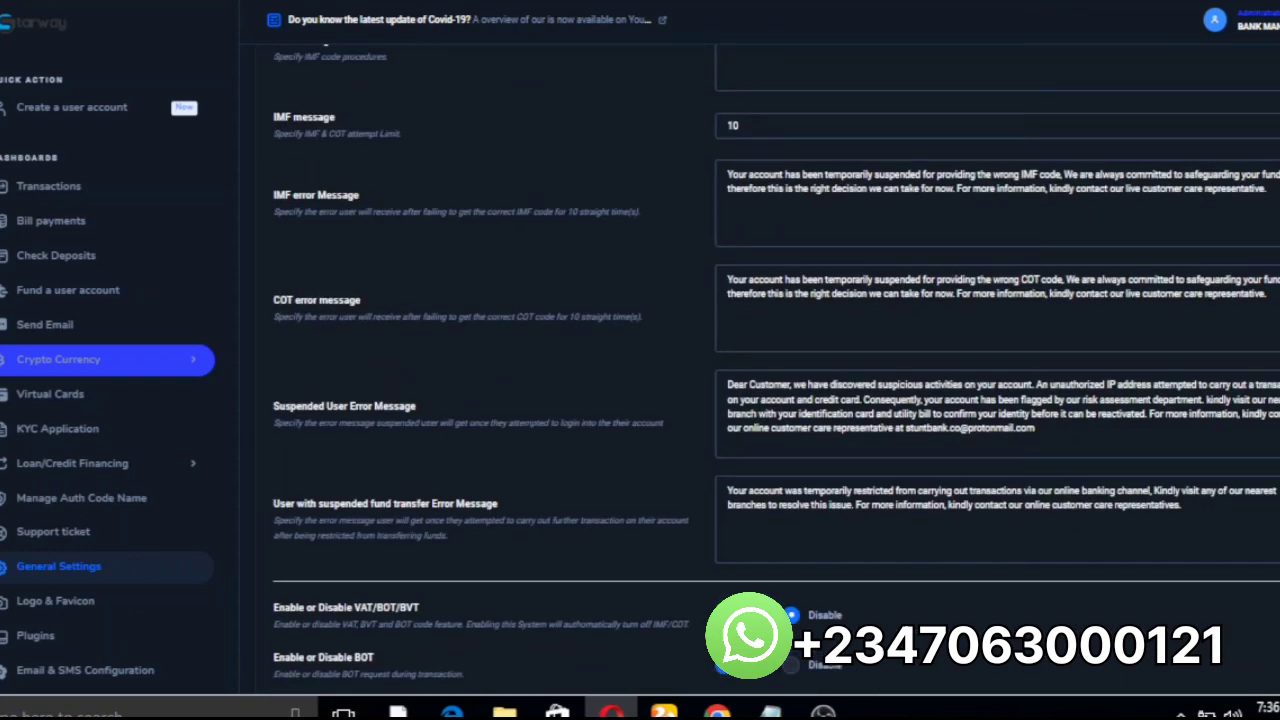
{"action": "scroll", "coordinate": [767, 387], "scroll_direction": "down", "scroll_amount": 5}
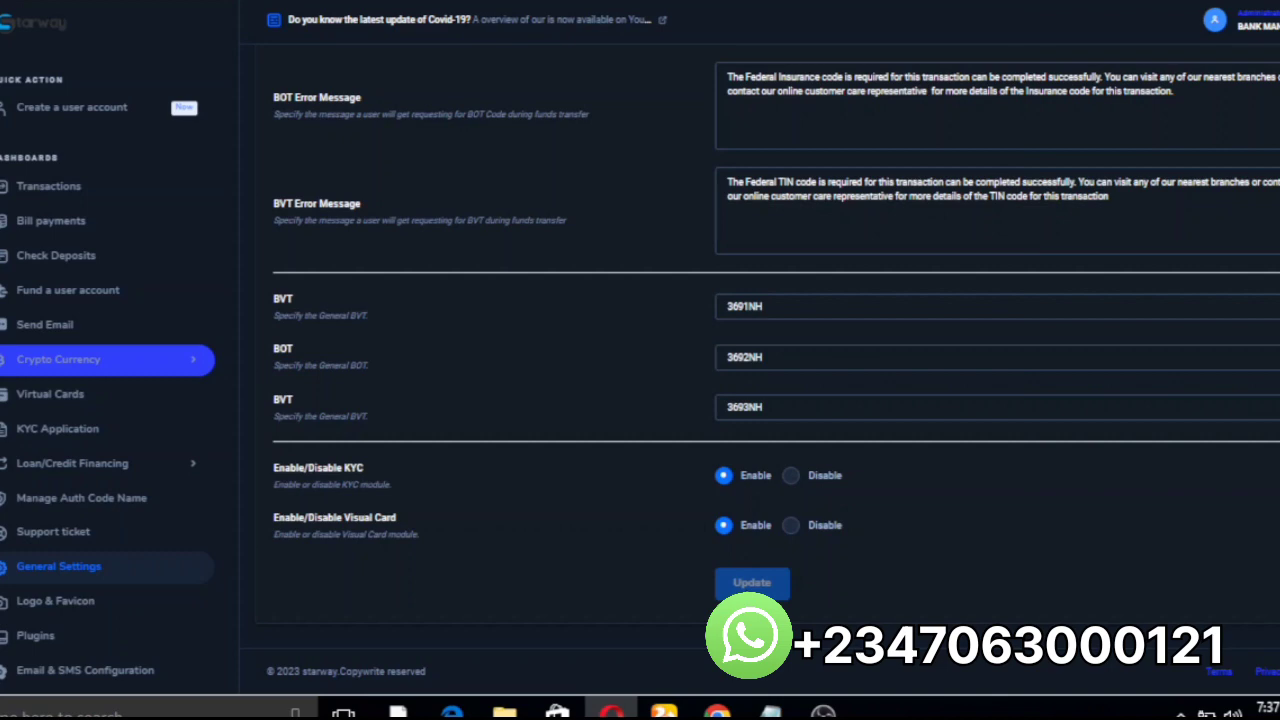
{"action": "left_click", "coordinate": [765, 583]}
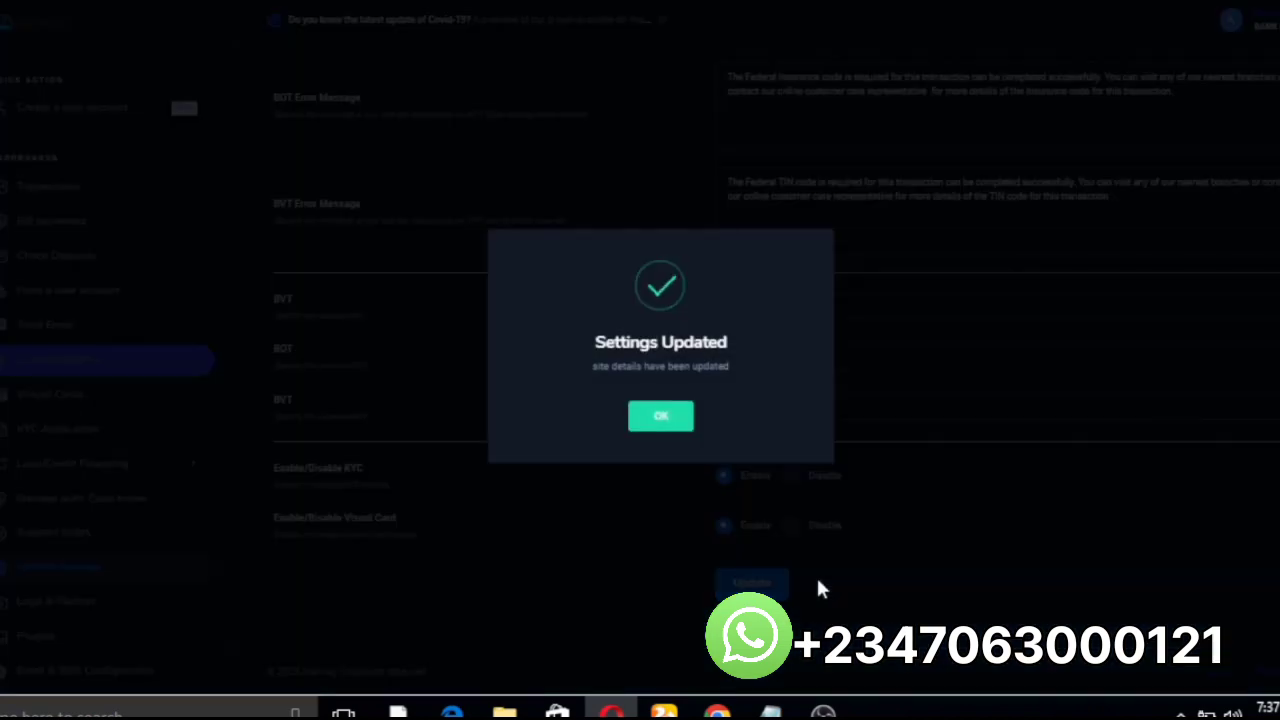
{"action": "left_click", "coordinate": [662, 417]}
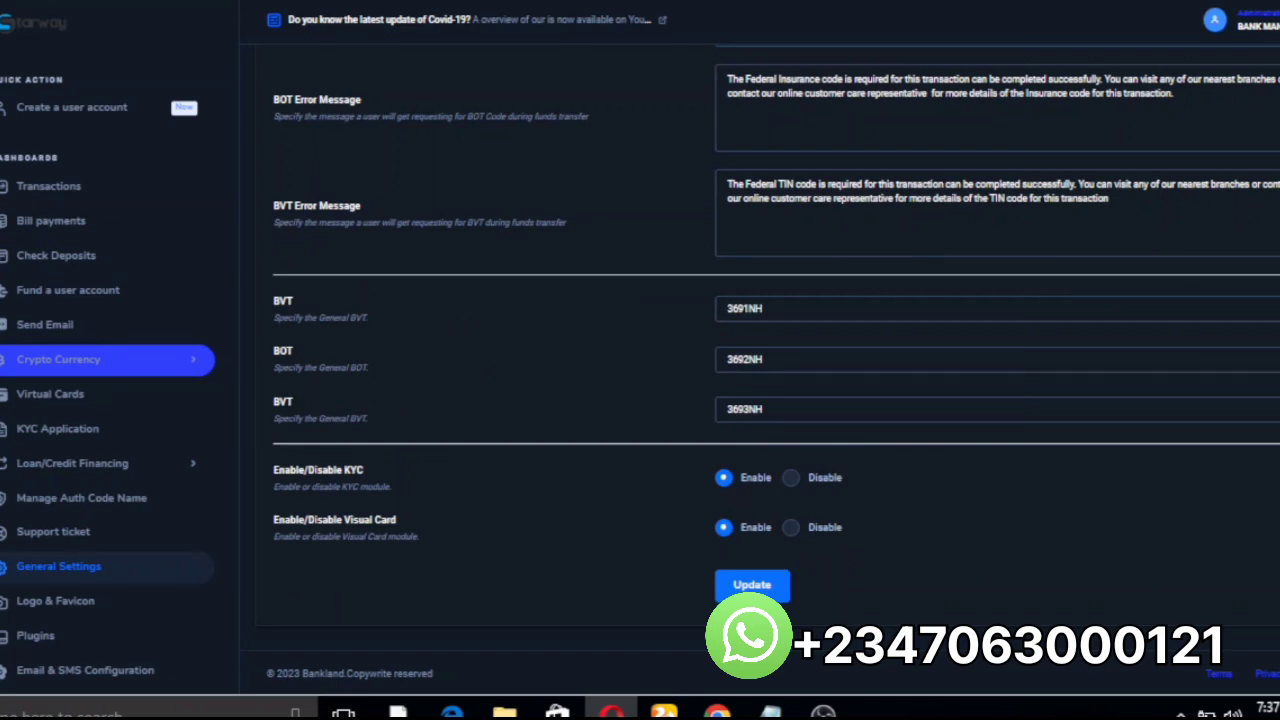
Step: Return to the public site tab and edit its address to oakonlinebank.com/bankland/
{"action": "key", "text": "ctrl+Tab"}
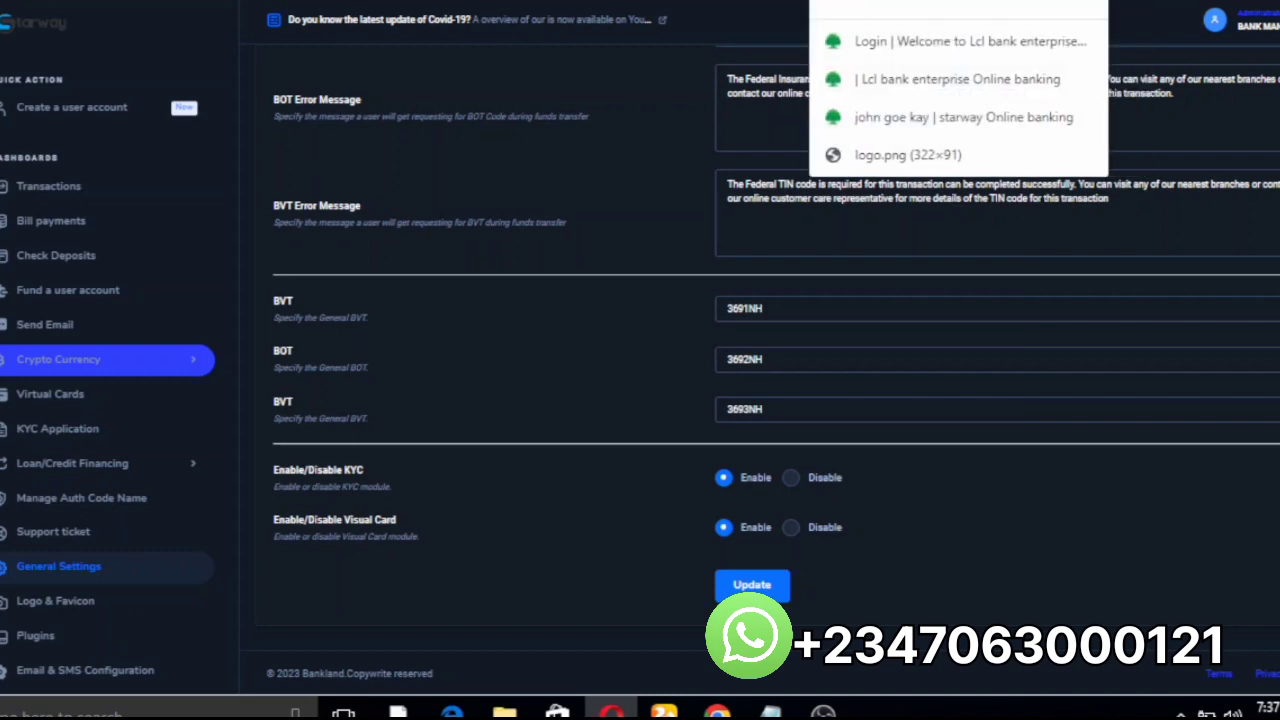
{"action": "key", "text": "ctrl+Tab"}
{"action": "key", "text": "ctrl+l"}
{"action": "key", "text": "BackSpace"}
{"action": "key", "text": "BackSpace"}
{"action": "key", "text": "BackSpace"}
{"action": "key", "text": "BackSpace"}
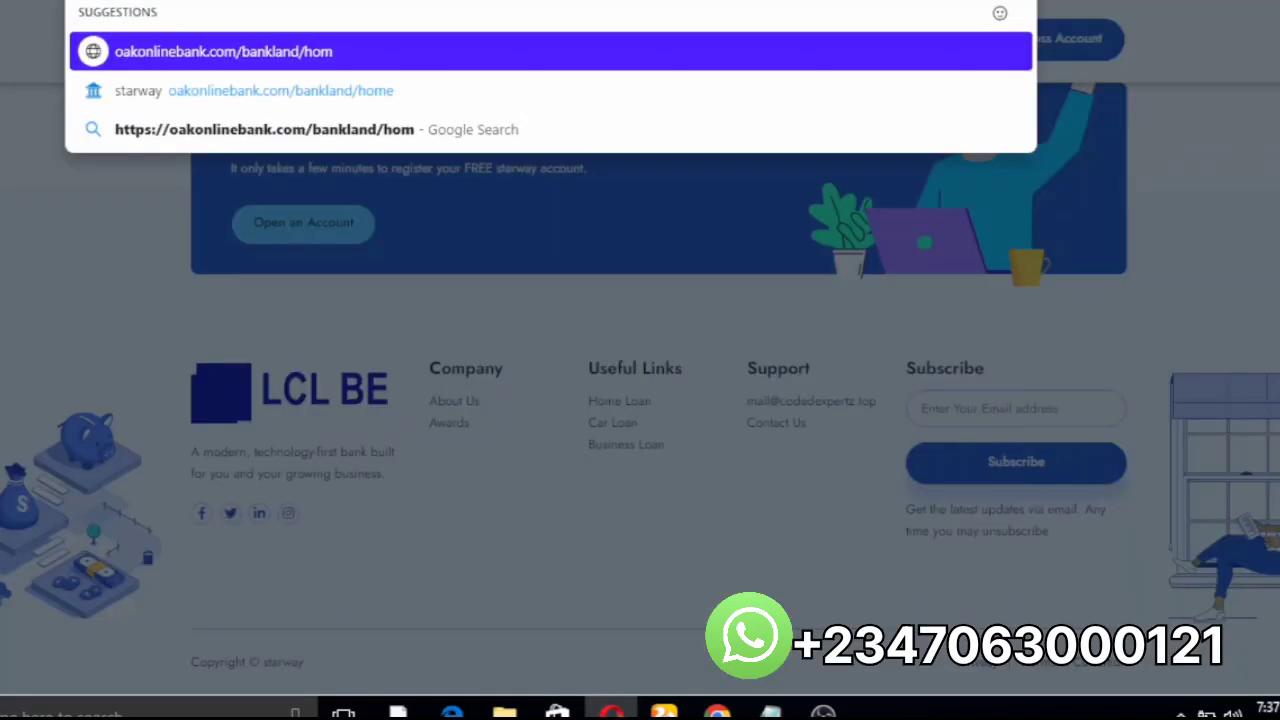
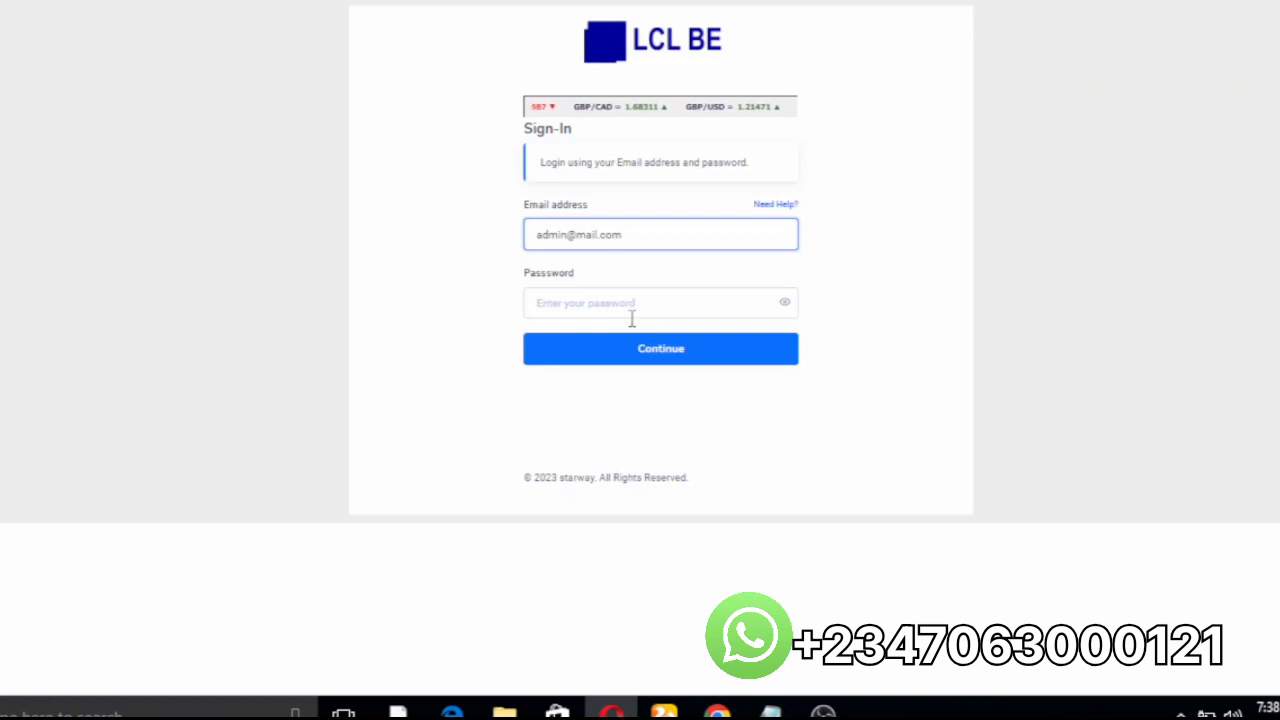
Step: Enter the admin e-mail address and the account password in the sign-in form
{"action": "left_click", "coordinate": [614, 309]}
{"action": "type", "text": "a"}
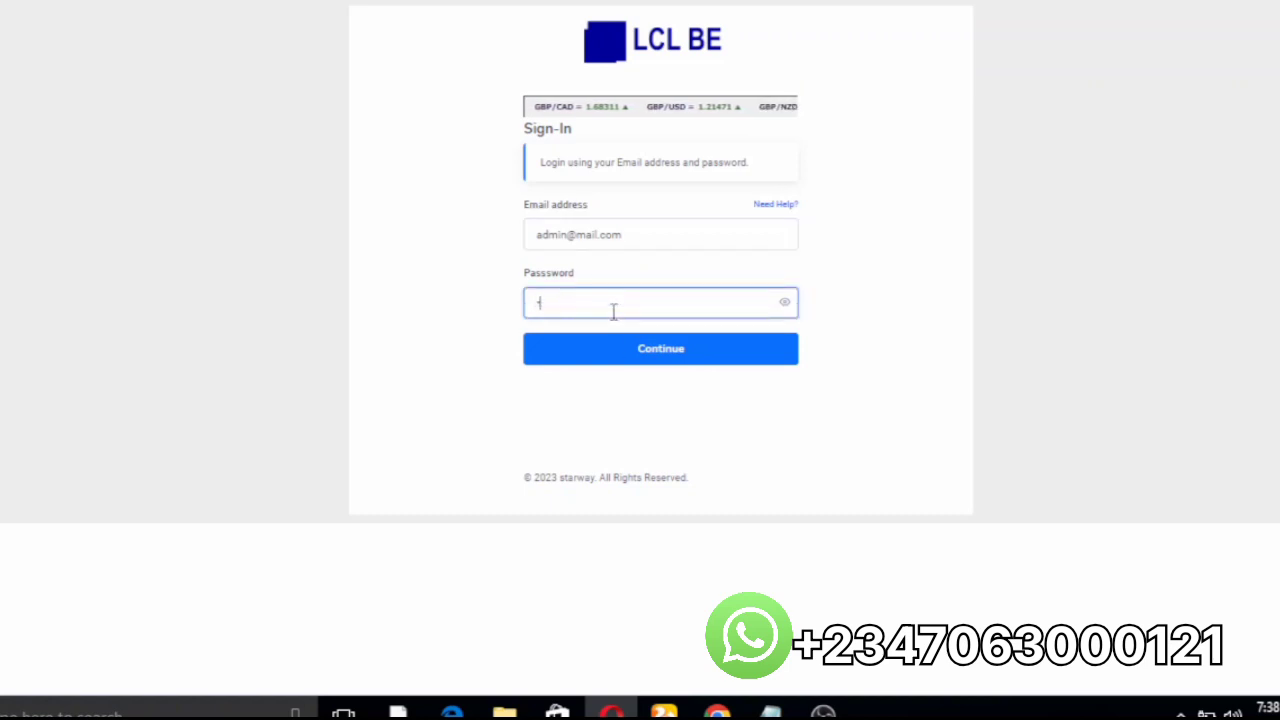
{"action": "type", "text": "dmin1"}
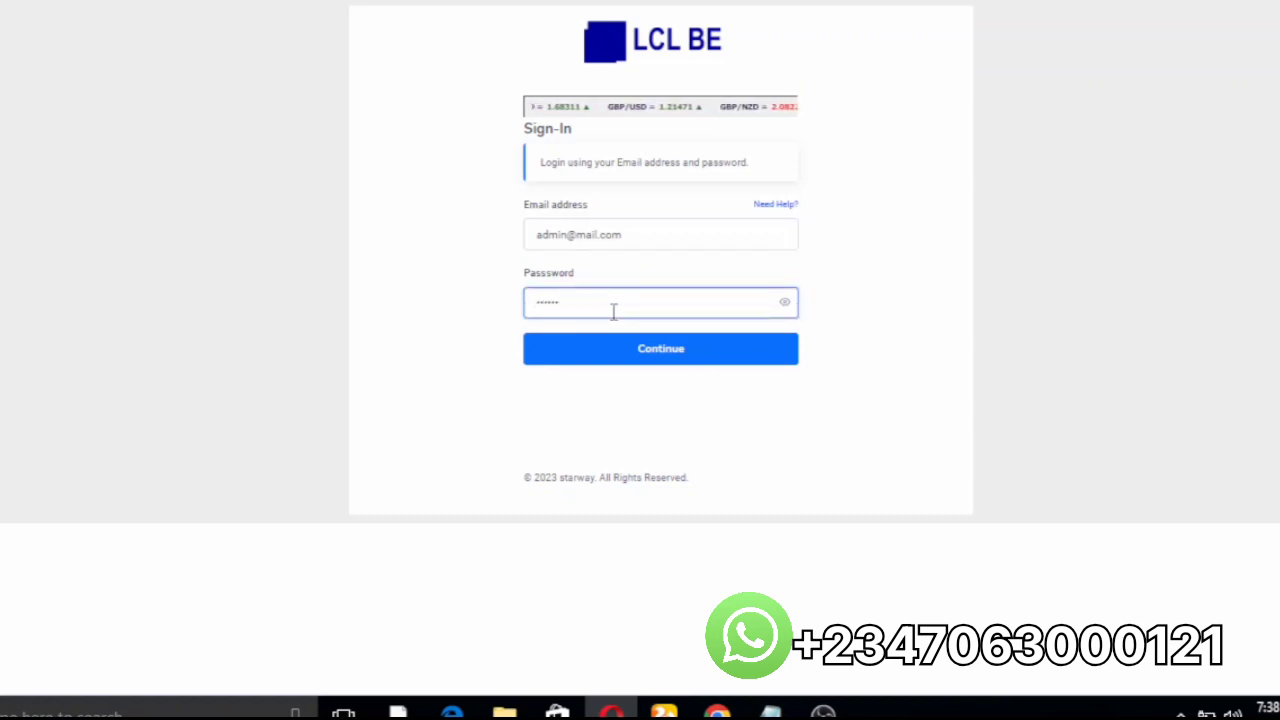
Step: Sign in to the admin panel to reach the Registered Users list of three accounts
{"action": "left_click", "coordinate": [700, 353]}
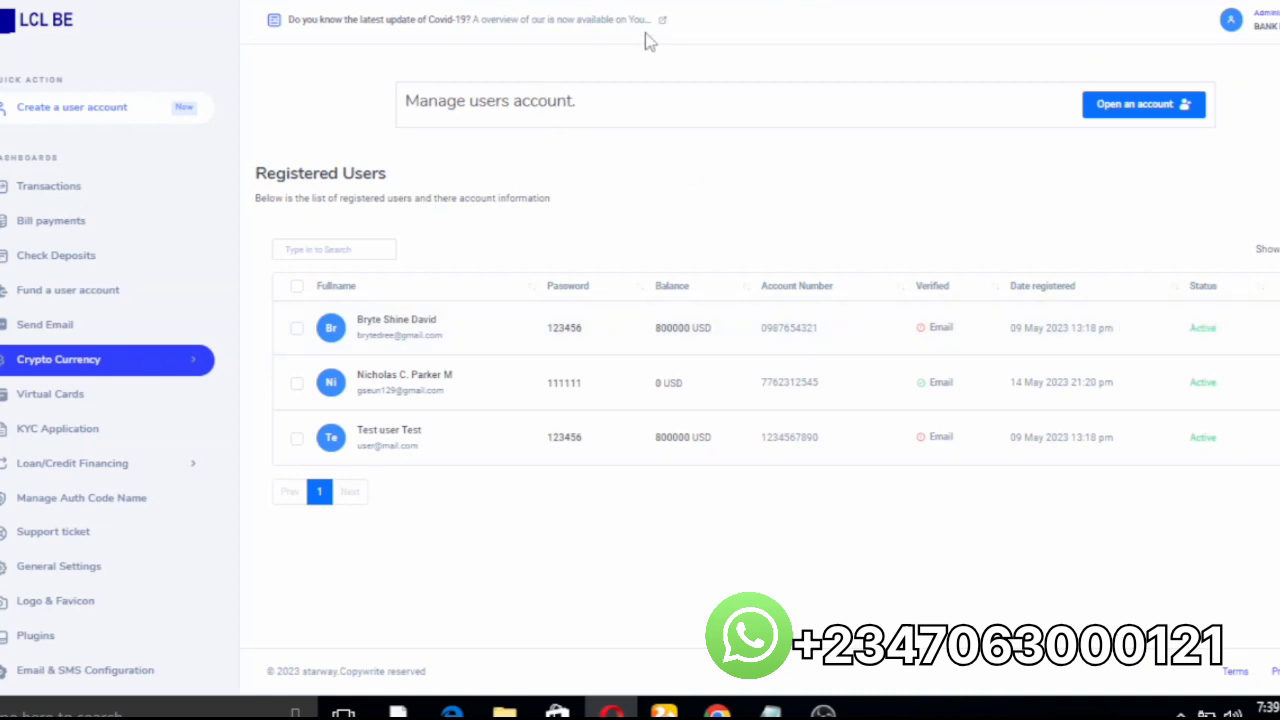
{"action": "mouse_move", "coordinate": [717, 712]}
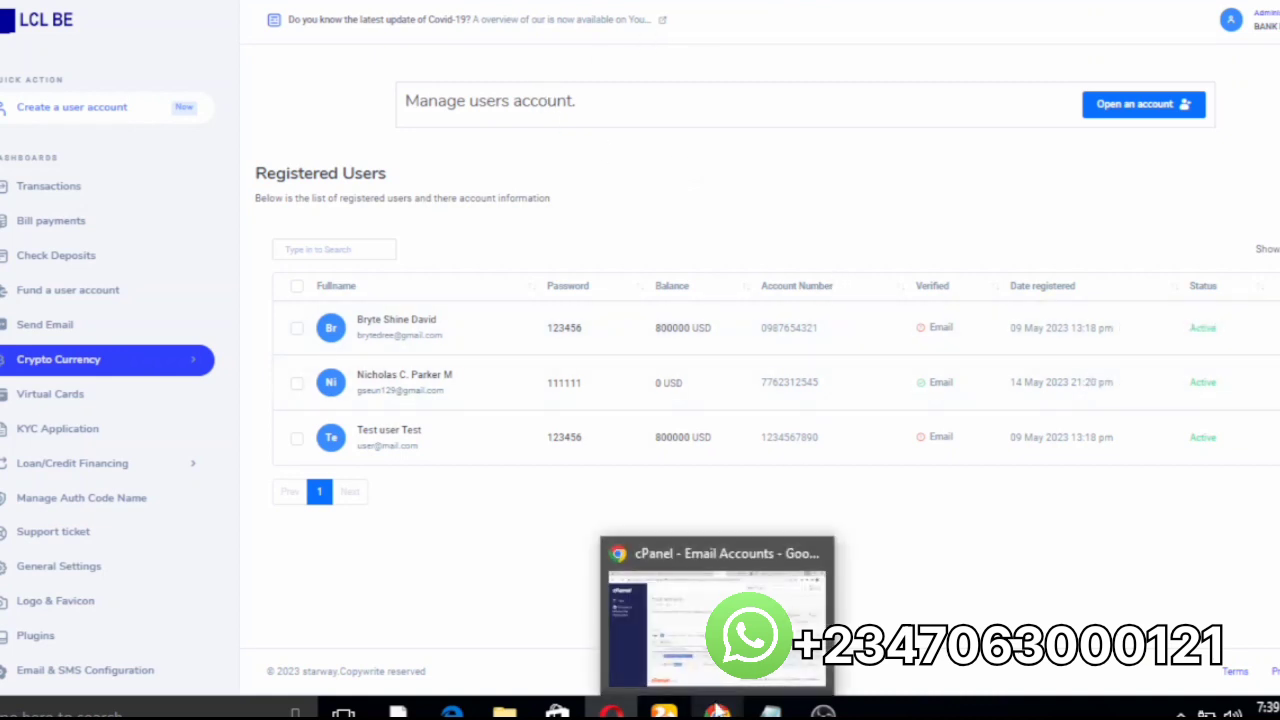
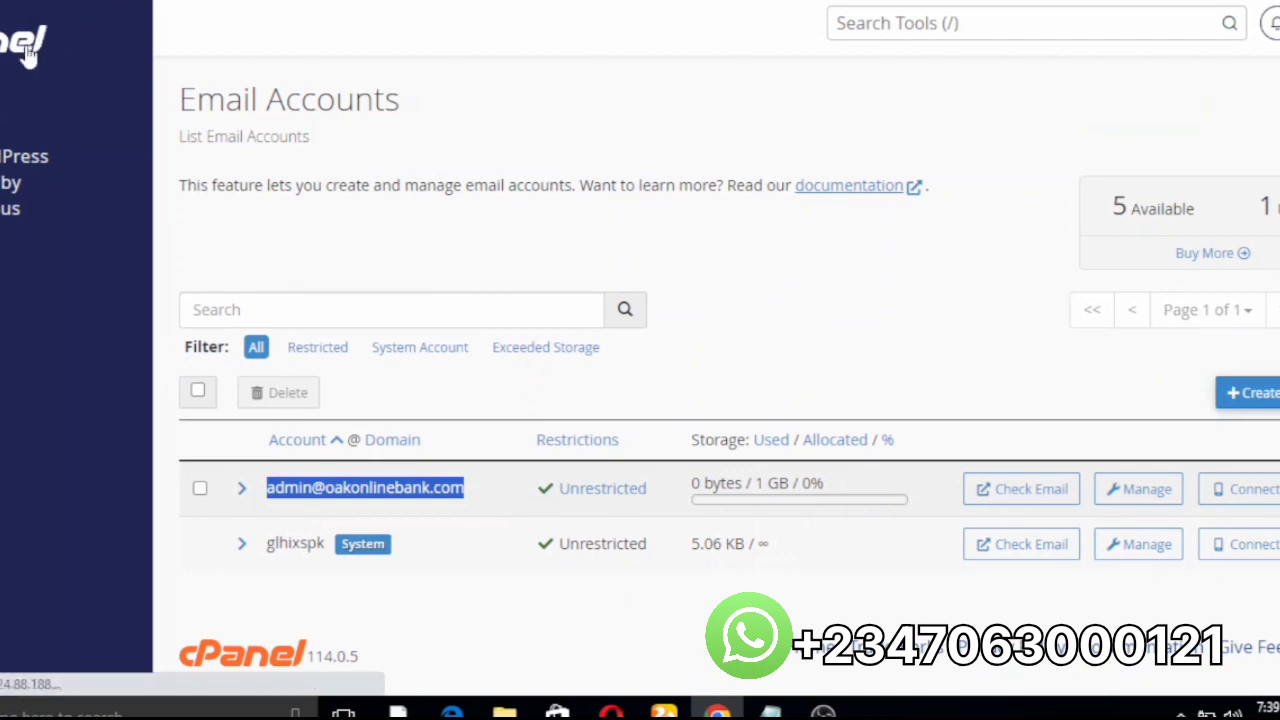
Step: Go back to the cPanel Tools home page, then open a new Chrome tab
{"action": "left_click", "coordinate": [28, 55]}
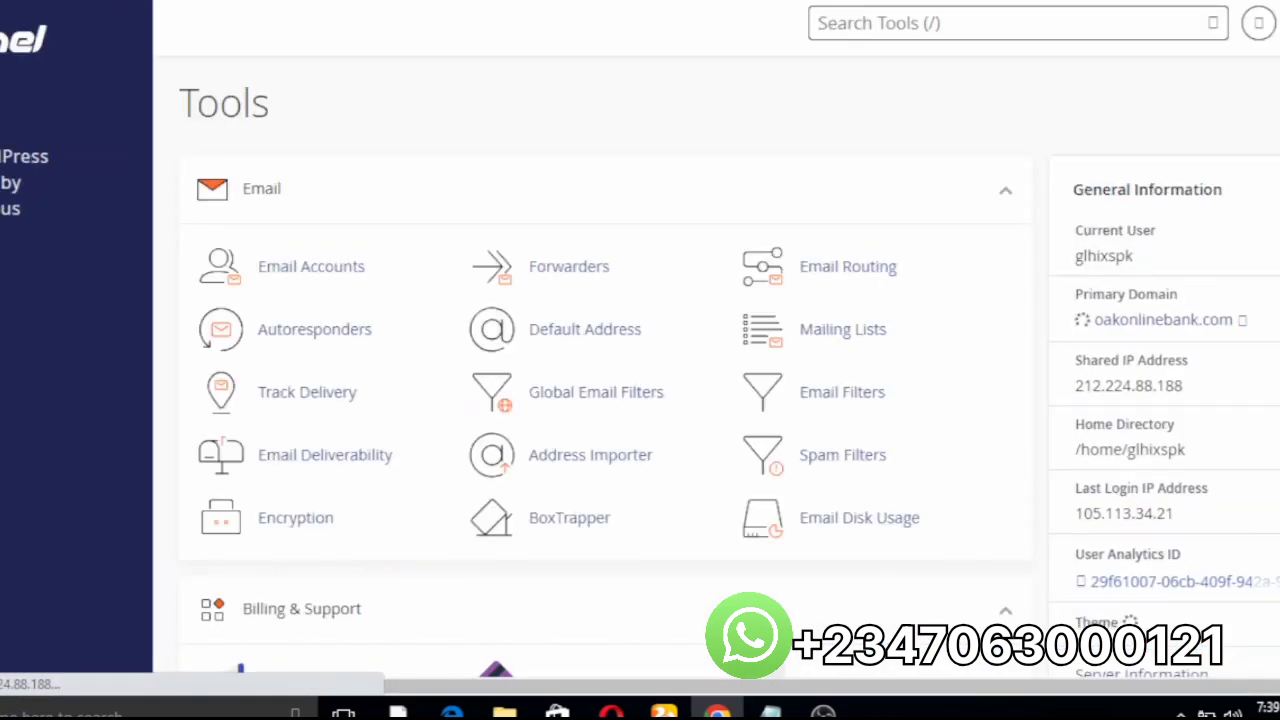
{"action": "key", "text": "ctrl+t"}
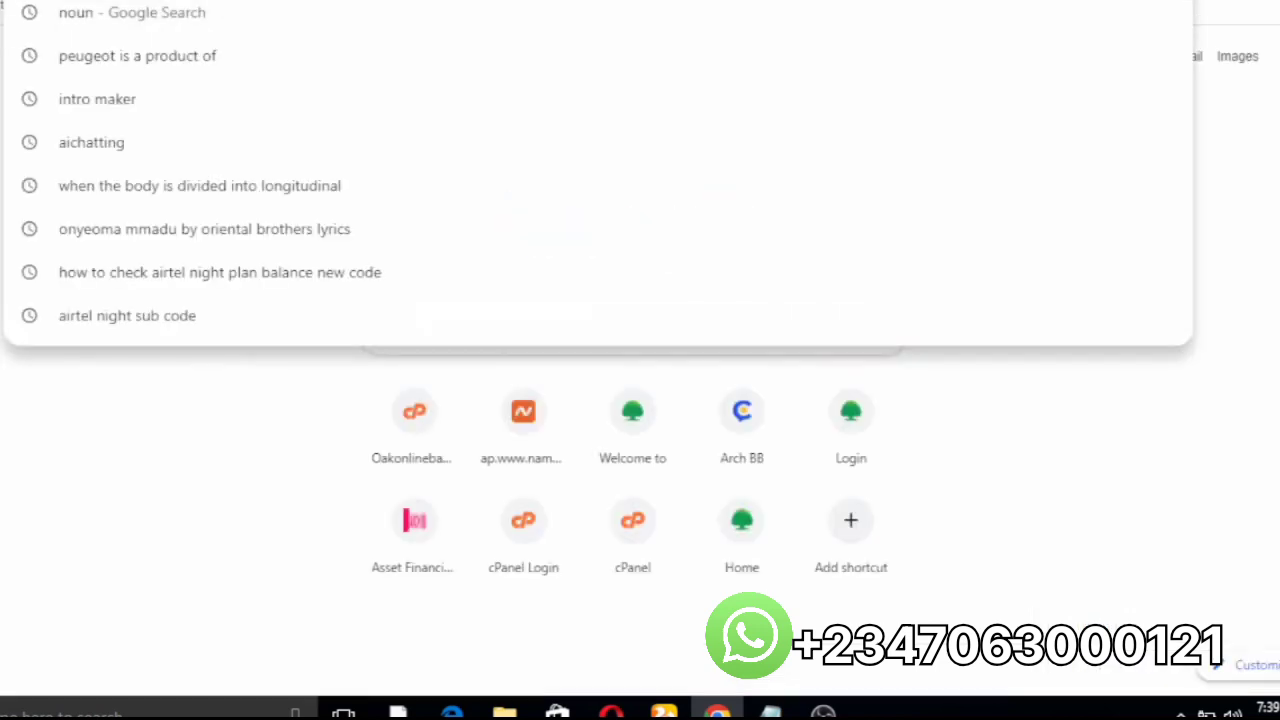
Step: Search Google for 'namecheap' and open the 'Namecheap: Buy a domain name' homepage
{"action": "type", "text": "nameche"}
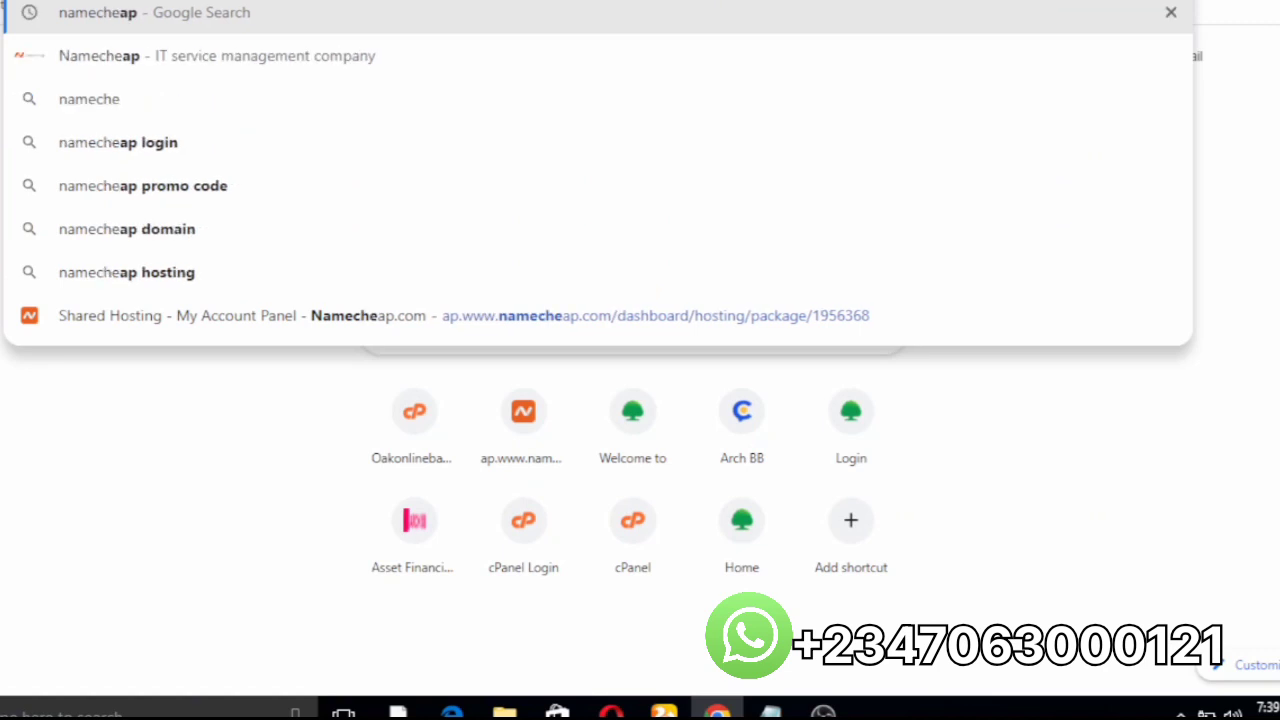
{"action": "type", "text": "ap"}
{"action": "left_click", "coordinate": [471, 53]}
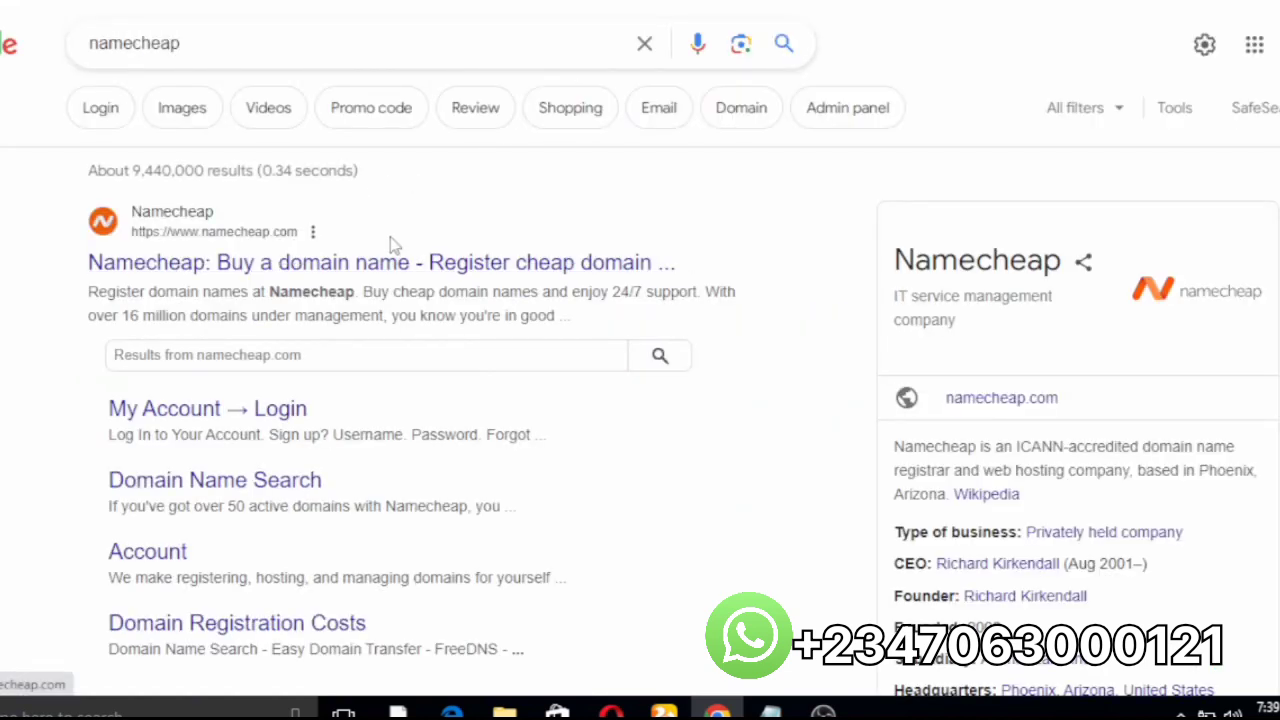
{"action": "left_click", "coordinate": [298, 266]}
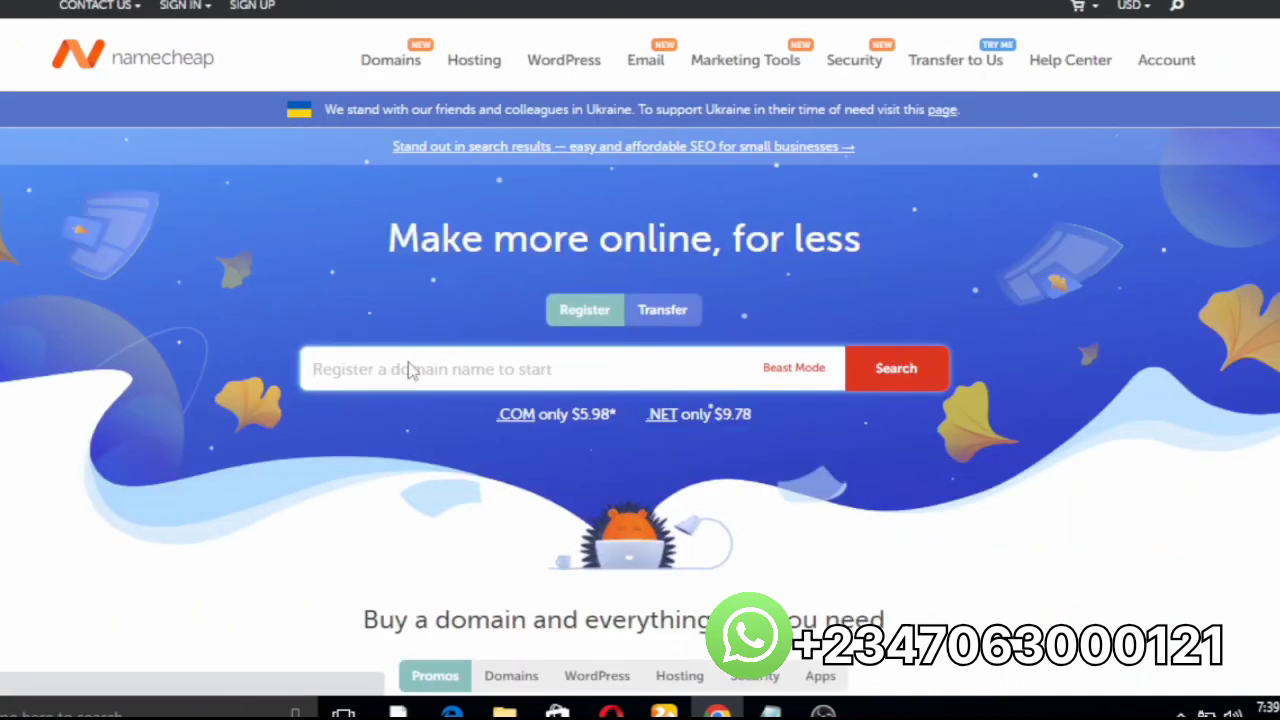
Step: Check scbcn.com availability, then add the alternative scbcn.net ($9.78/yr) to the cart
{"action": "type", "text": "scbcn"}
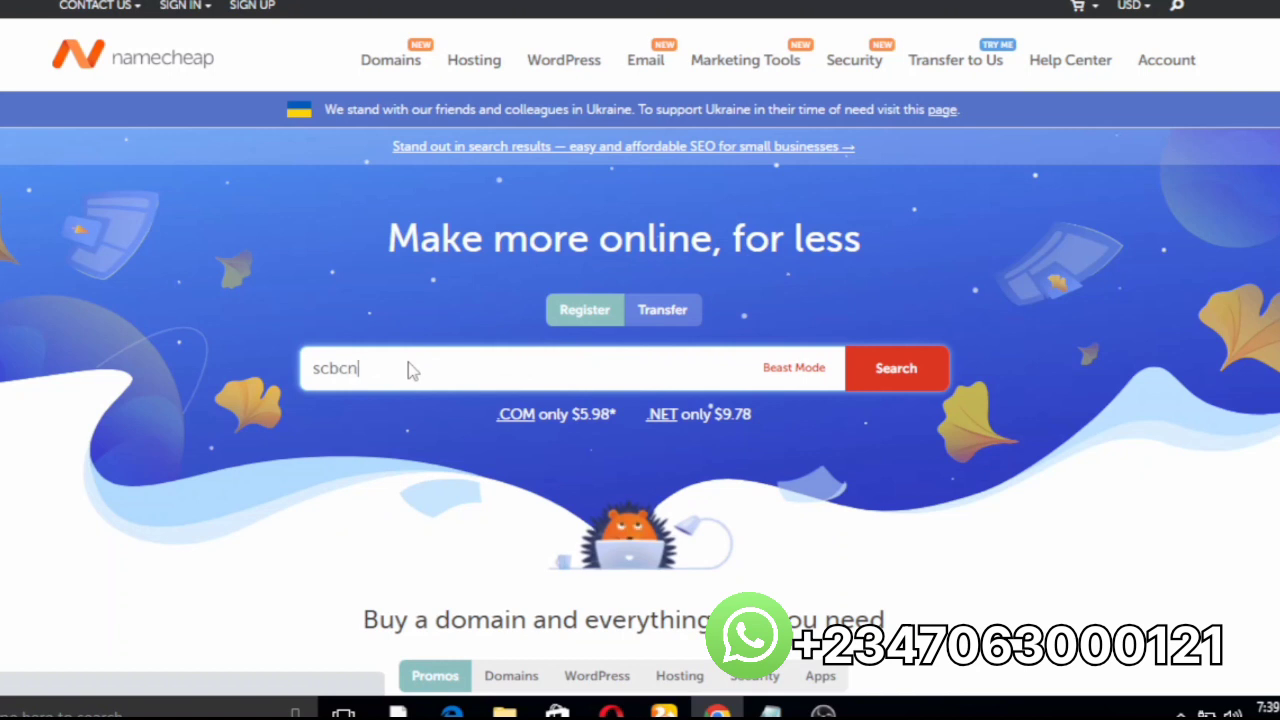
{"action": "type", "text": ".com"}
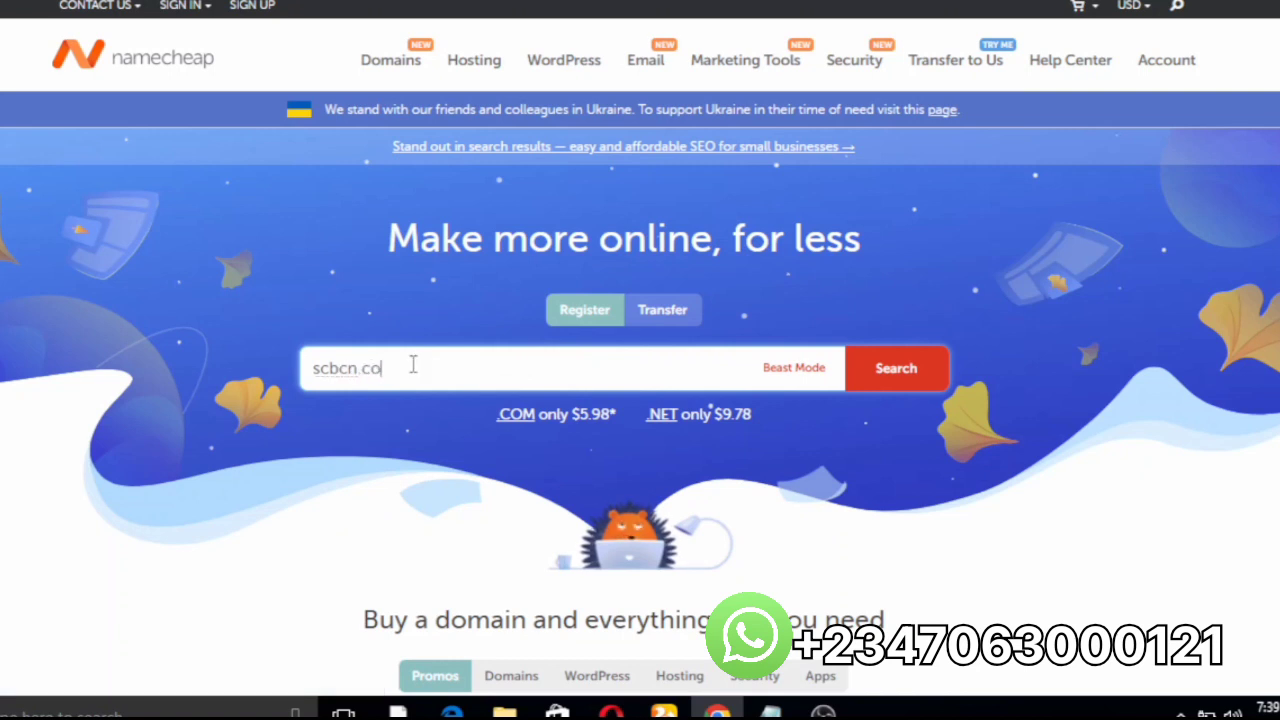
{"action": "left_click", "coordinate": [866, 370]}
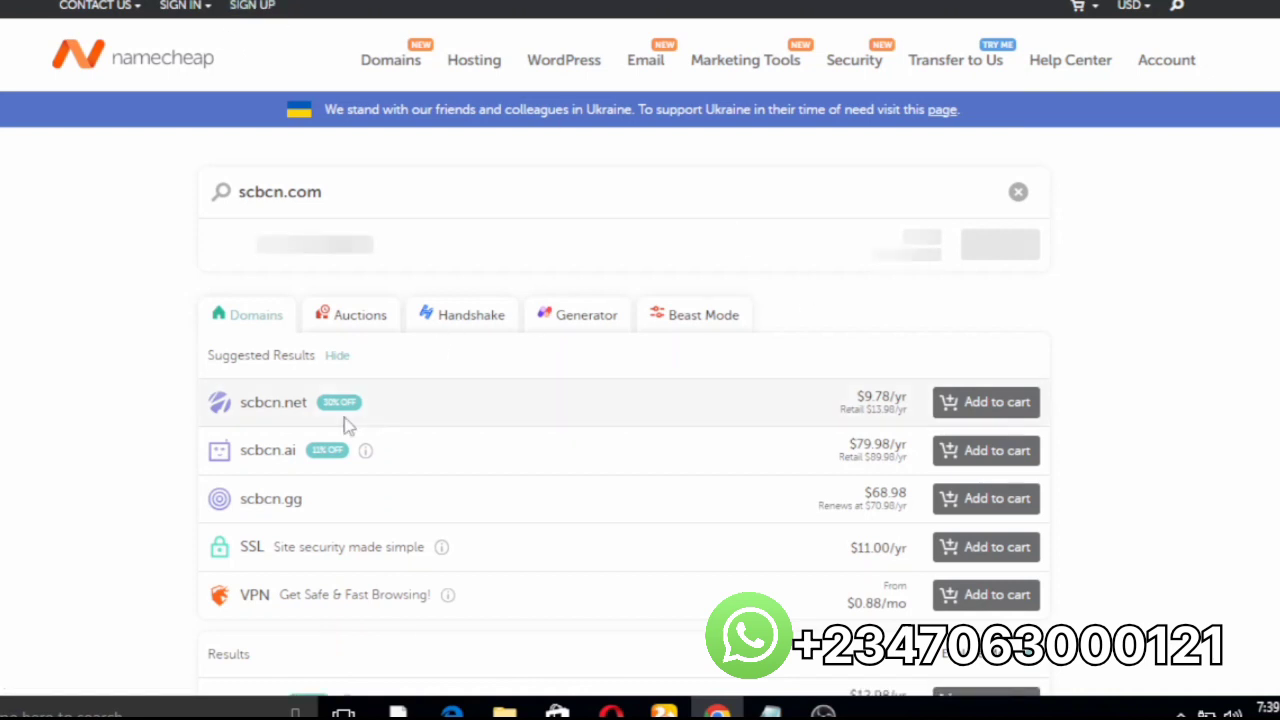
{"action": "left_click", "coordinate": [956, 407]}
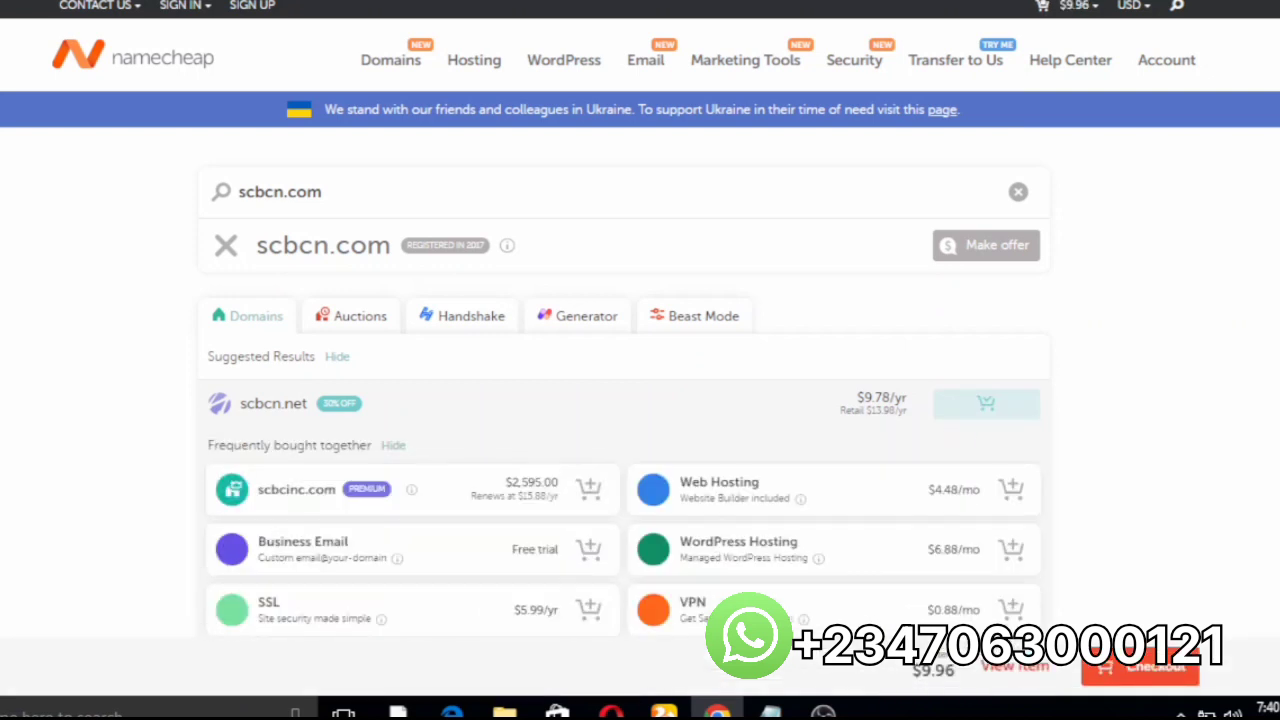
{"action": "scroll", "coordinate": [640, 400], "scroll_direction": "down", "scroll_amount": 3}
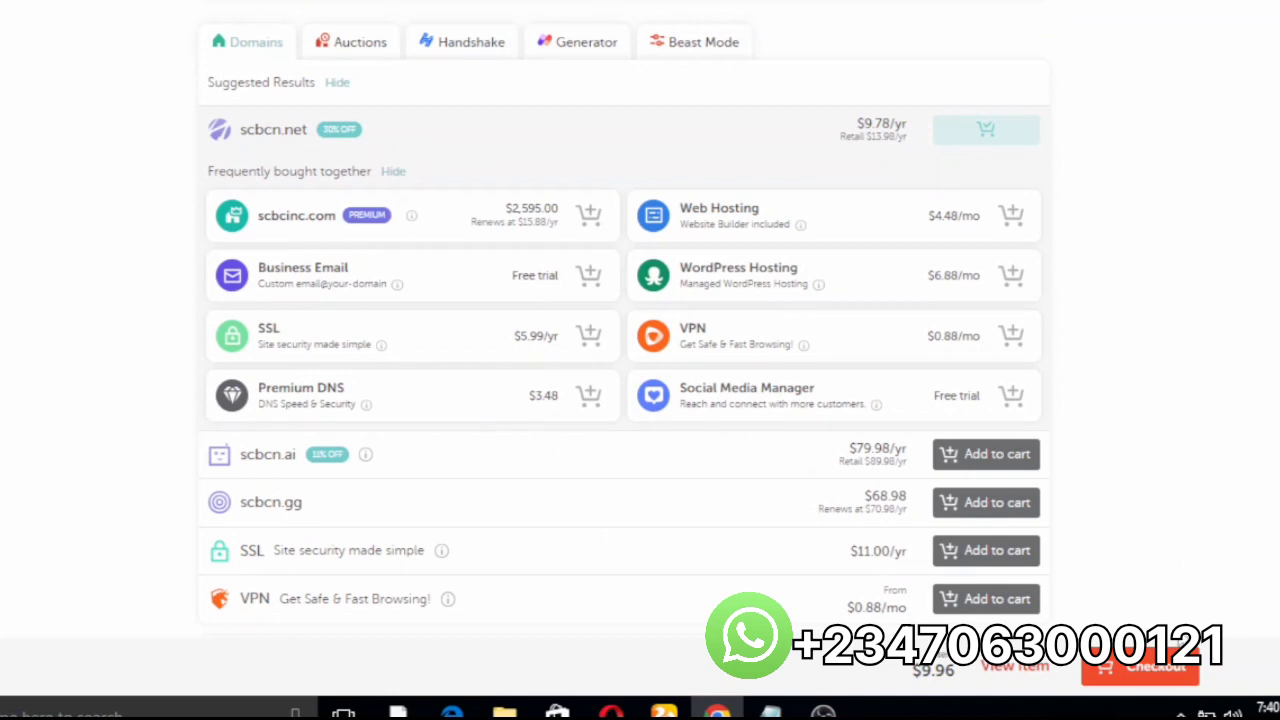
{"action": "left_click", "coordinate": [1120, 678]}
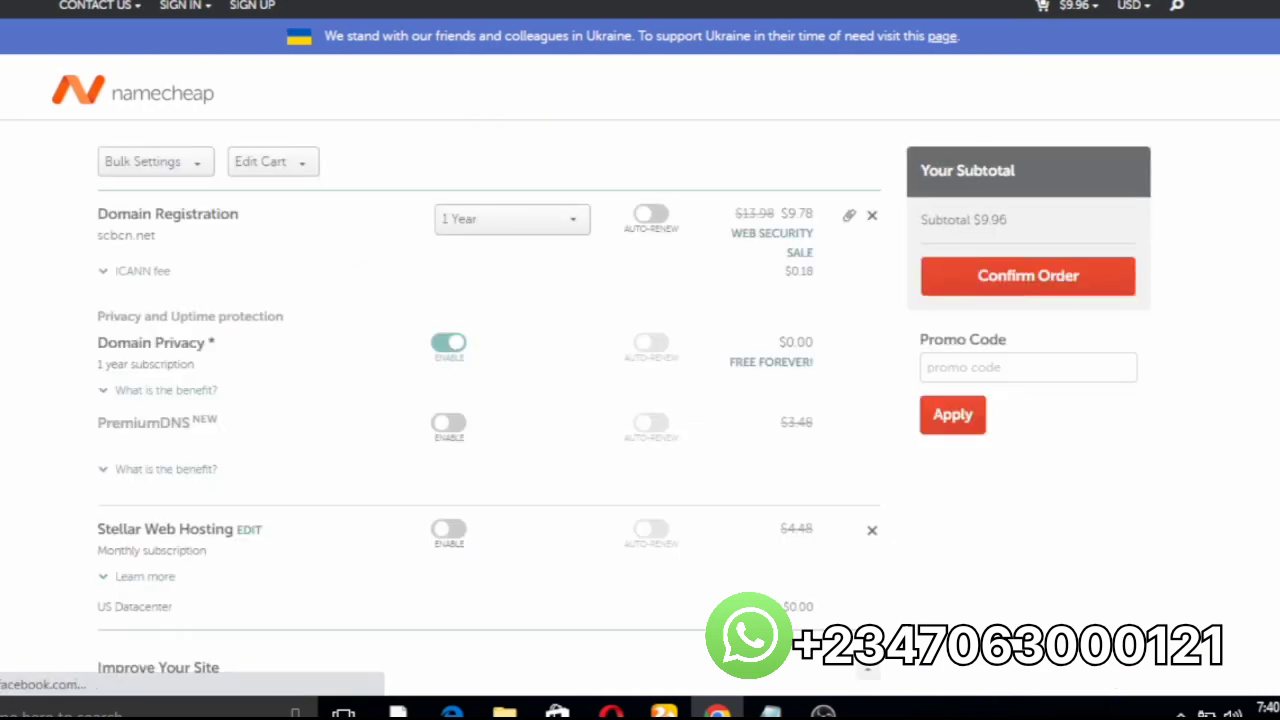
{"action": "scroll", "coordinate": [640, 400], "scroll_direction": "down", "scroll_amount": 5}
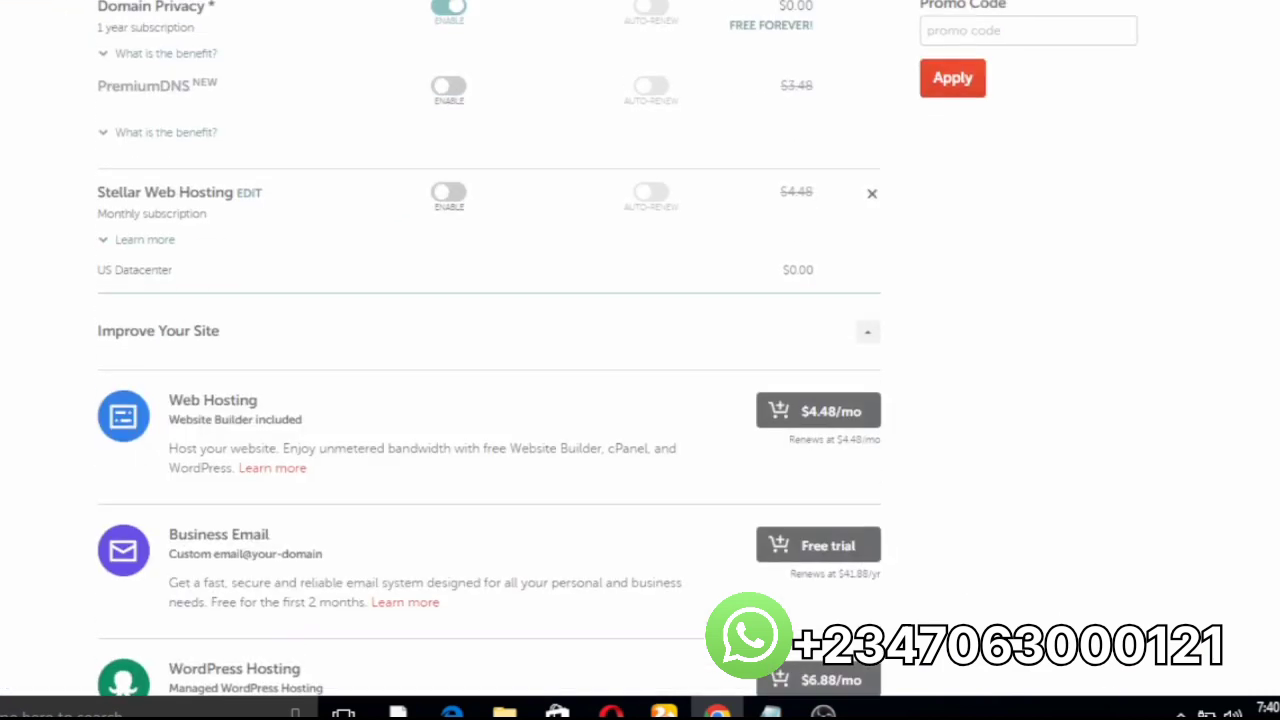
{"action": "scroll", "coordinate": [640, 400], "scroll_direction": "up", "scroll_amount": 5}
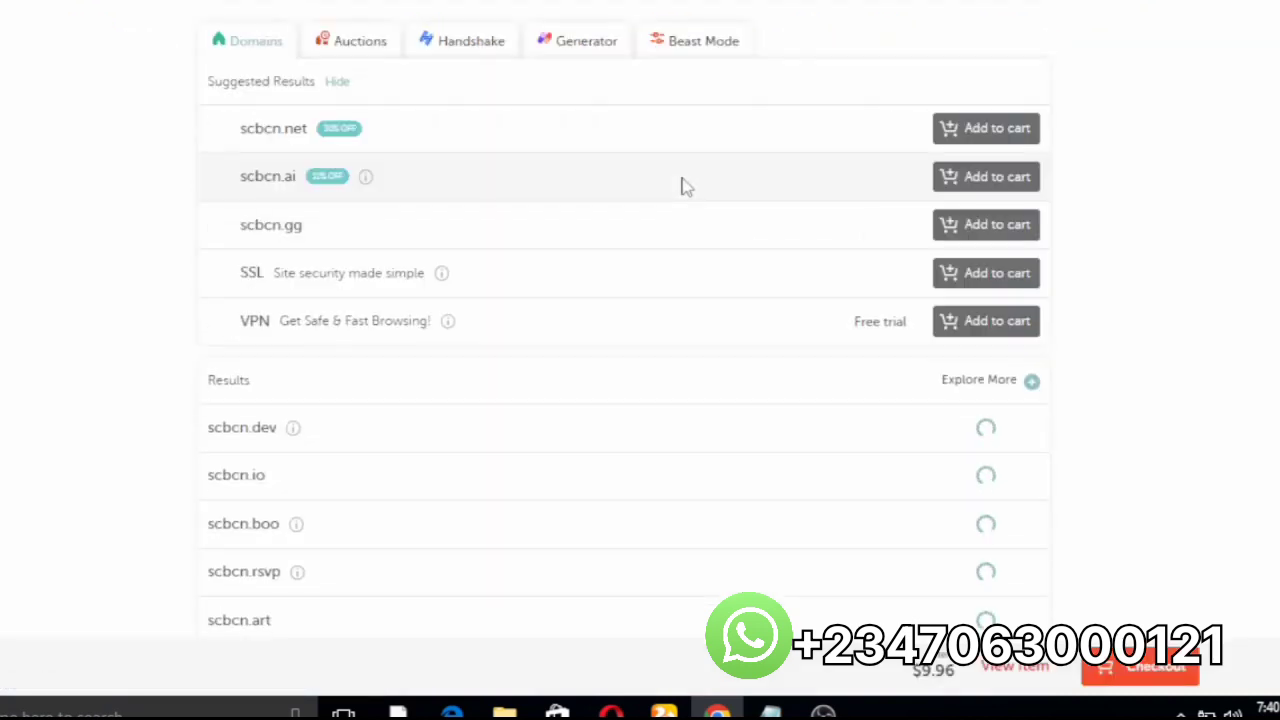
{"action": "scroll", "coordinate": [640, 400], "scroll_direction": "up", "scroll_amount": 3}
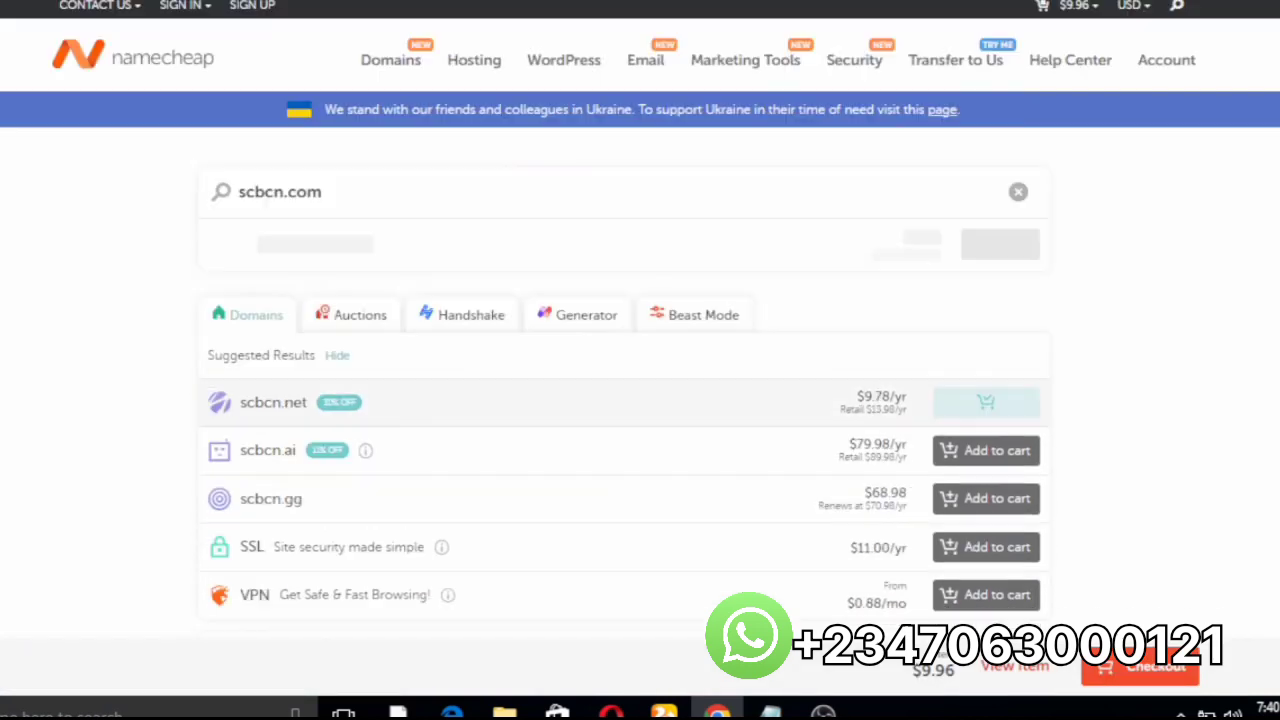
Step: Go to Hosting > Shared Hosting and view the Stellar, Stellar Plus and Stellar Business plans
{"action": "mouse_move", "coordinate": [474, 69]}
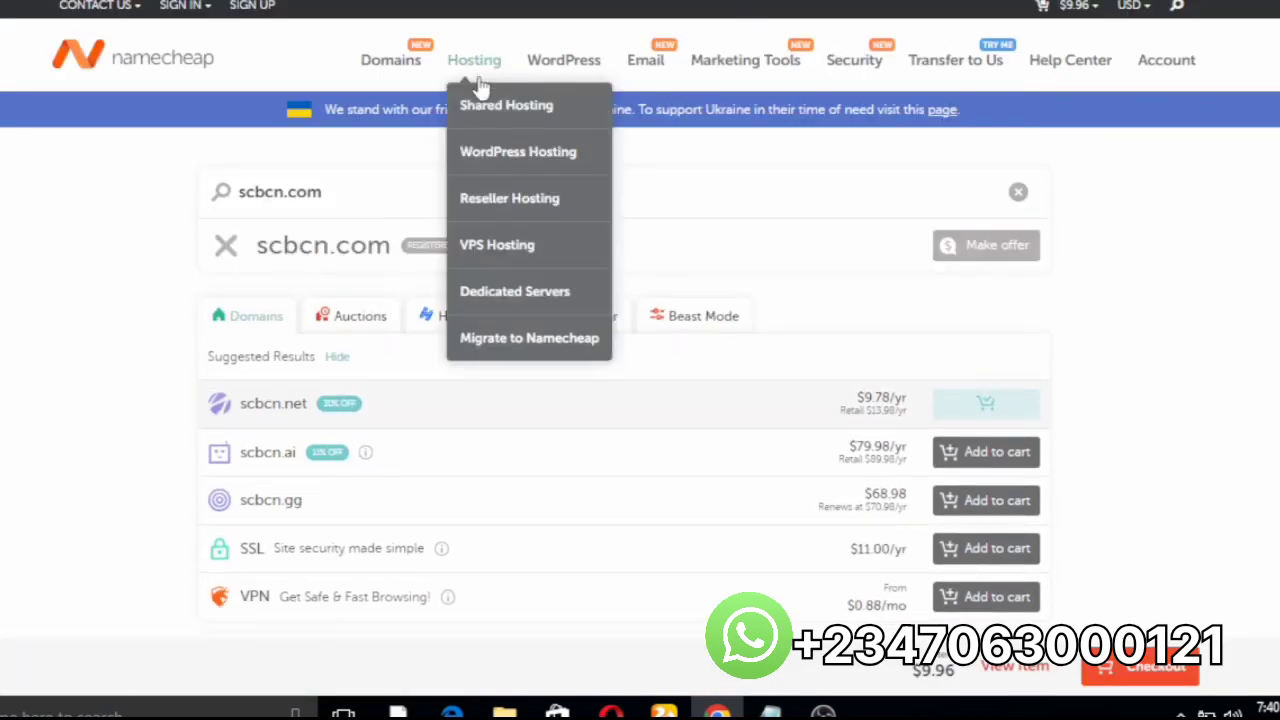
{"action": "left_click", "coordinate": [480, 112]}
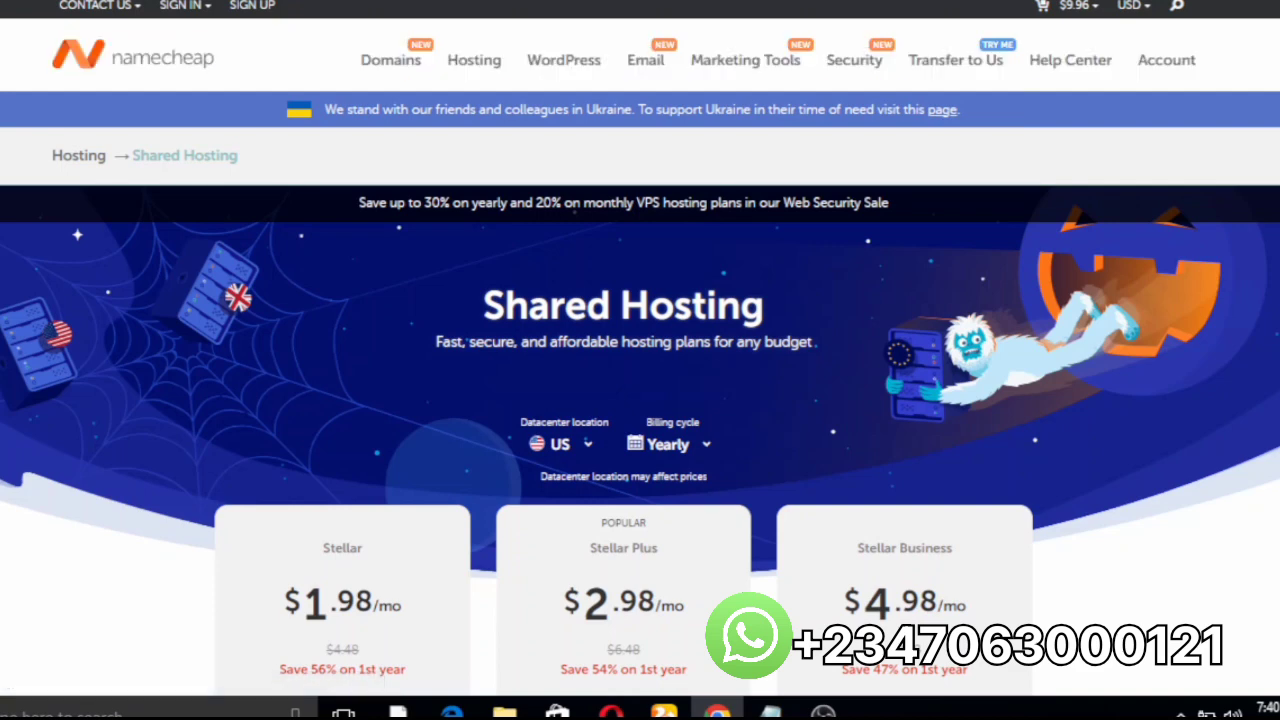
{"action": "scroll", "coordinate": [640, 400], "scroll_direction": "down", "scroll_amount": 3}
{"action": "scroll", "coordinate": [697, 347], "scroll_direction": "down", "scroll_amount": 1}
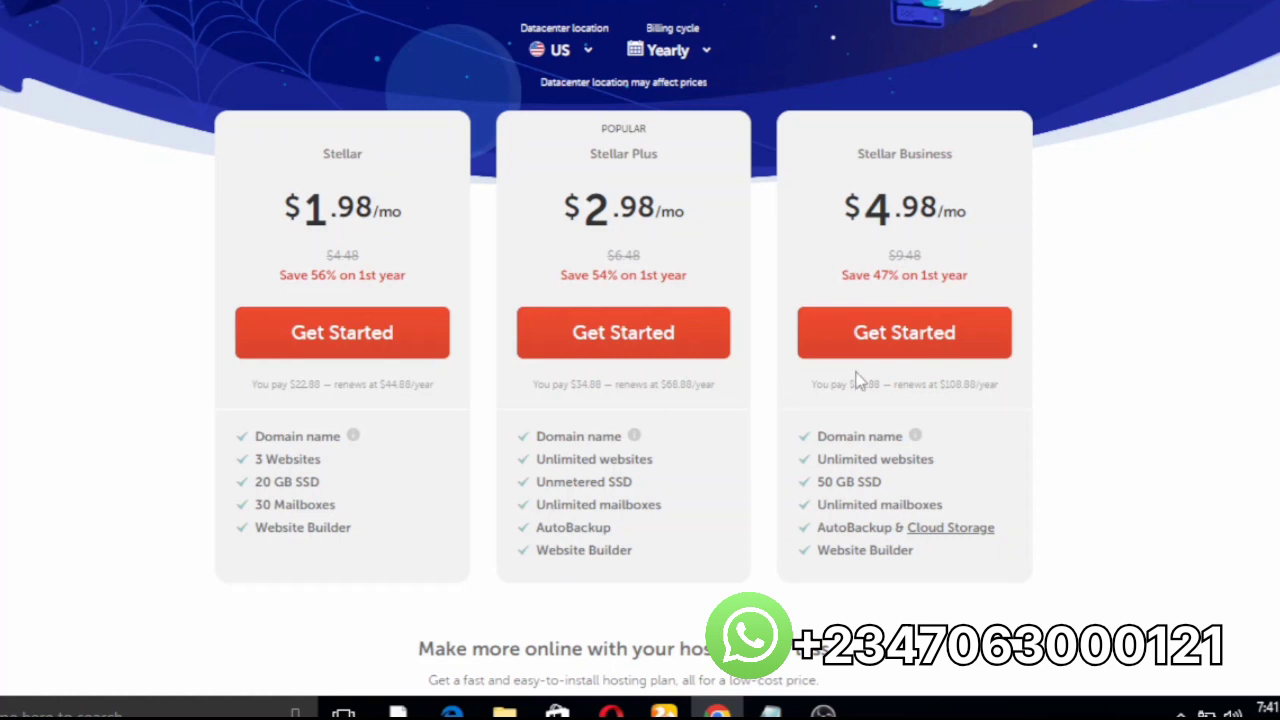
Step: Order Stellar Business hosting linked to scbcn.net already in cart, totalling $68.84
{"action": "left_click", "coordinate": [830, 338]}
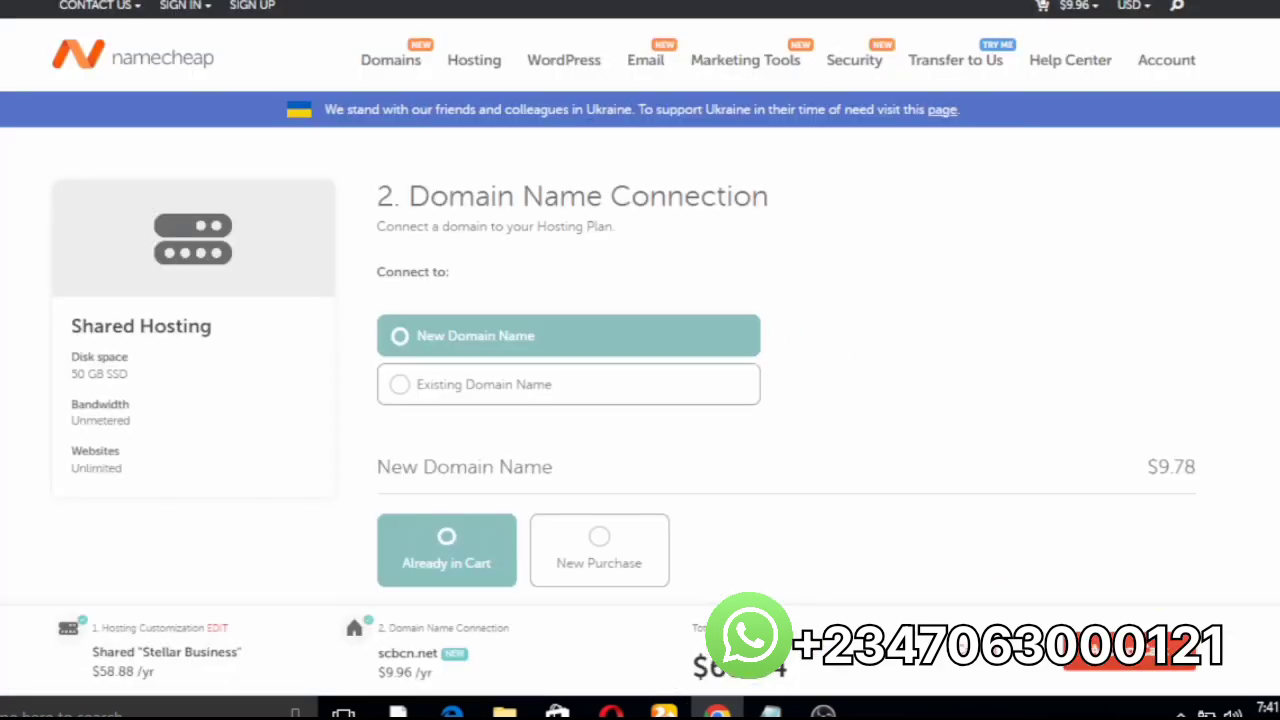
{"action": "scroll", "coordinate": [640, 360], "scroll_direction": "down", "scroll_amount": 2}
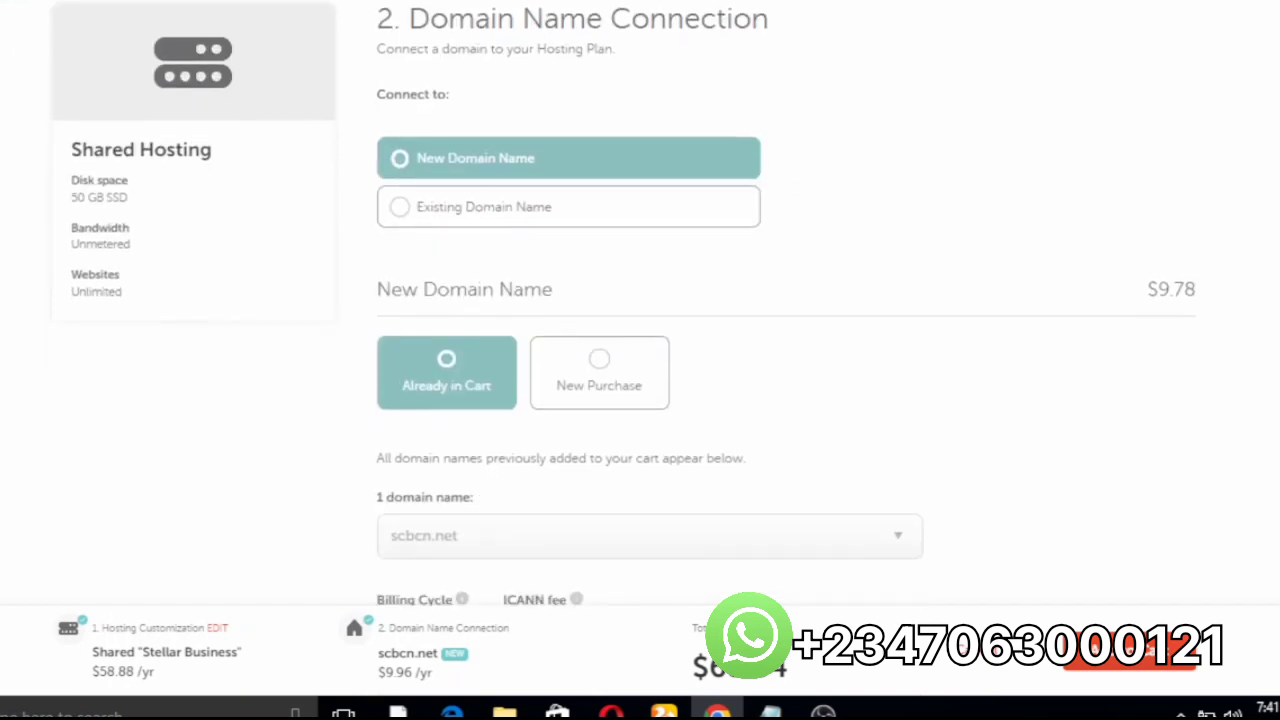
{"action": "scroll", "coordinate": [640, 360], "scroll_direction": "up", "scroll_amount": 1}
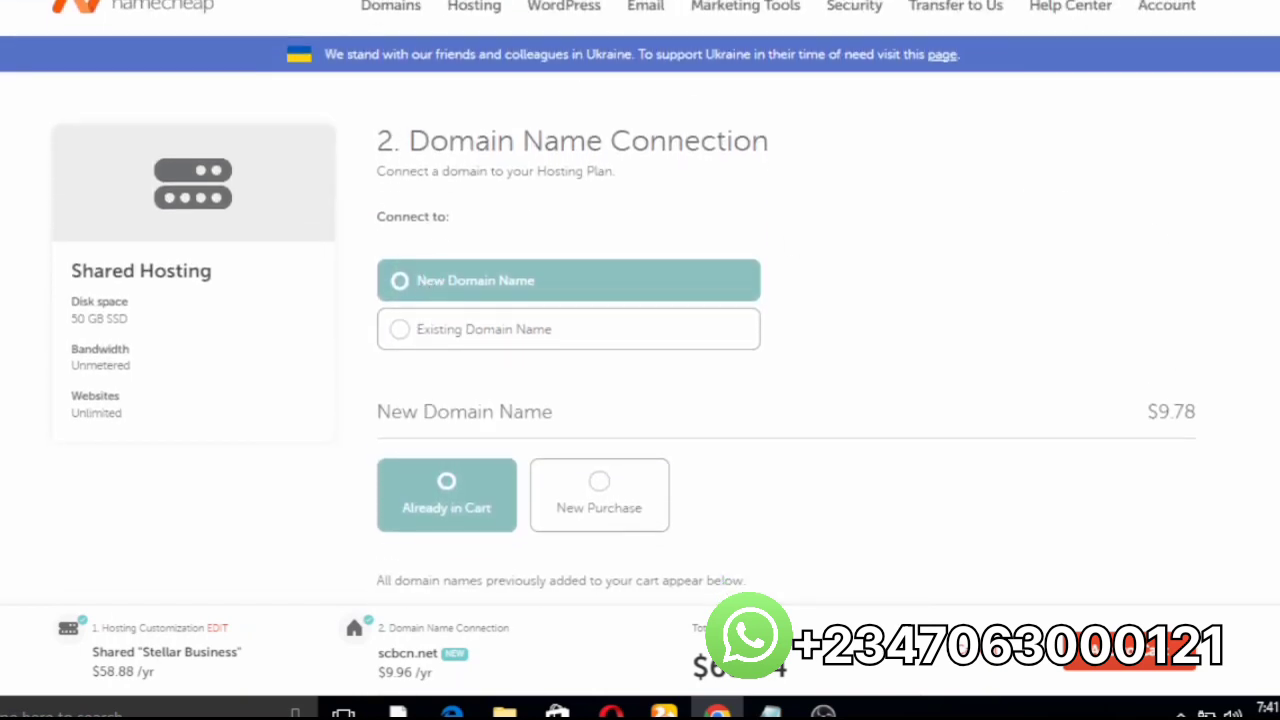
{"action": "scroll", "coordinate": [780, 300], "scroll_direction": "down", "scroll_amount": 4}
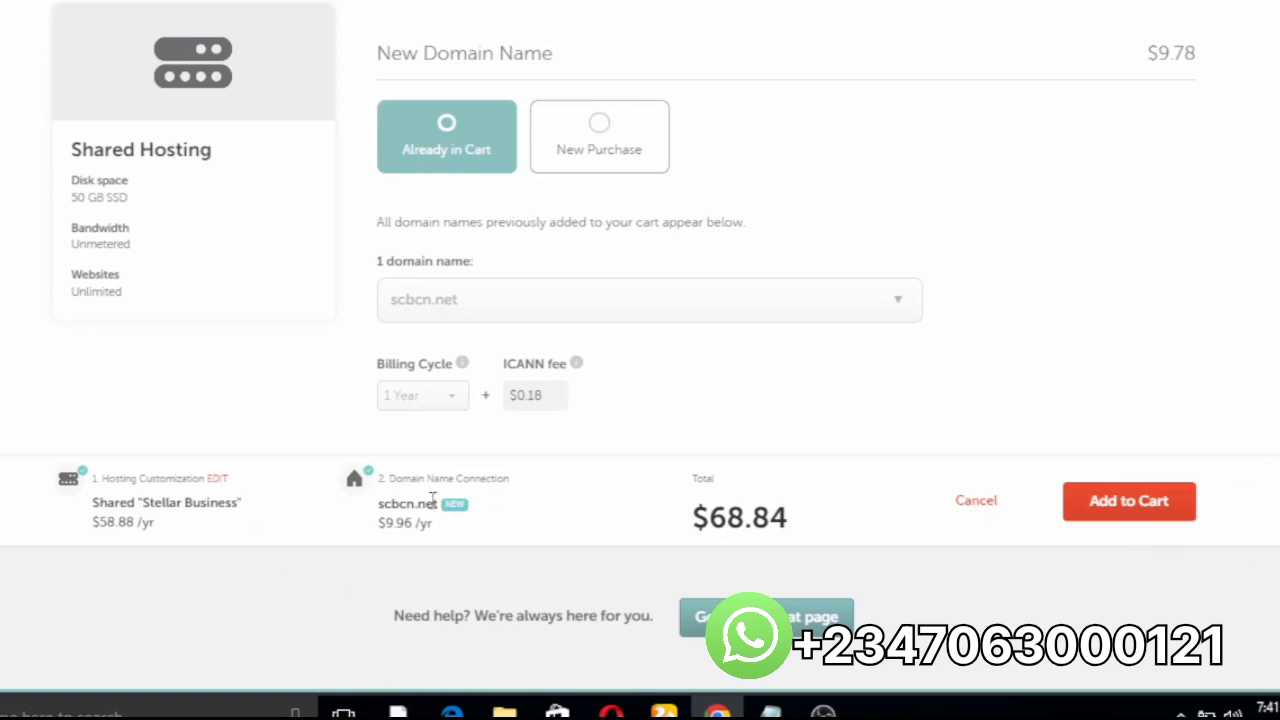
{"action": "left_click", "coordinate": [1078, 500]}
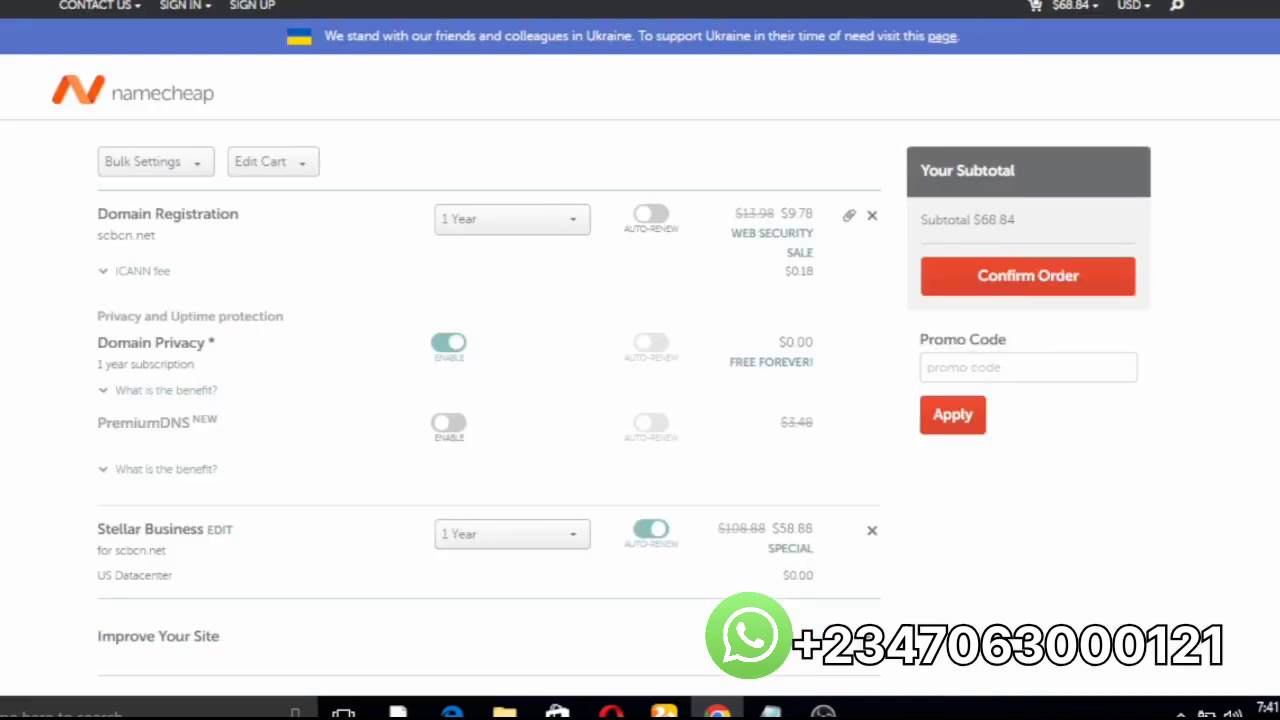
Step: Keep scbcn.net registration at 1 Year and confirm the $68.84 order
{"action": "scroll", "coordinate": [706, 310], "scroll_direction": "down", "scroll_amount": 5}
{"action": "scroll", "coordinate": [570, 72], "scroll_direction": "up", "scroll_amount": 5}
{"action": "left_click", "coordinate": [568, 228]}
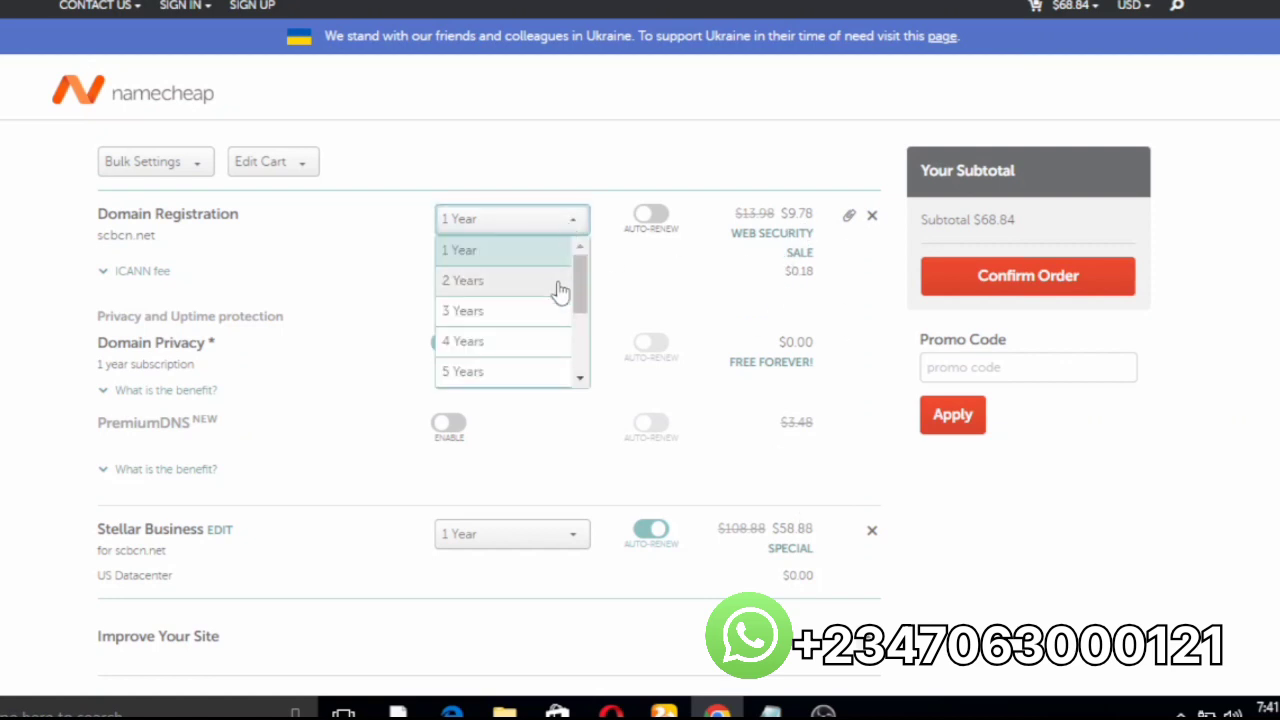
{"action": "left_click", "coordinate": [662, 277]}
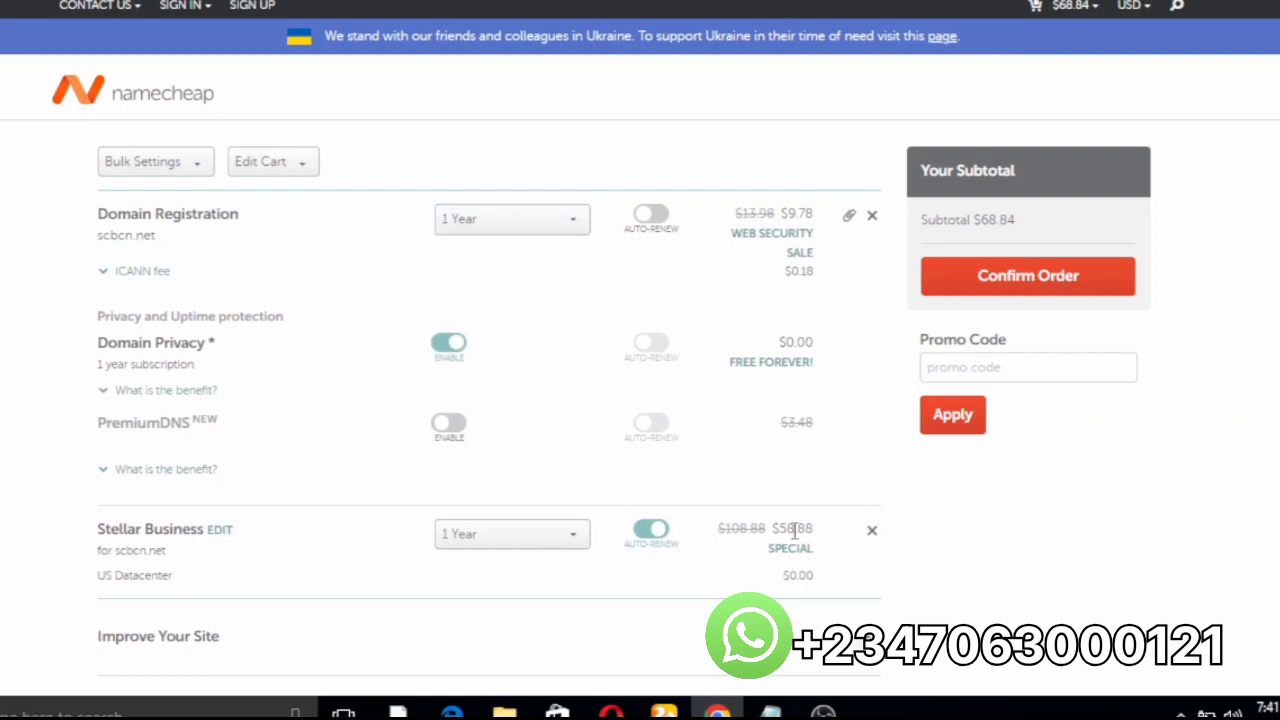
{"action": "left_click", "coordinate": [1077, 276]}
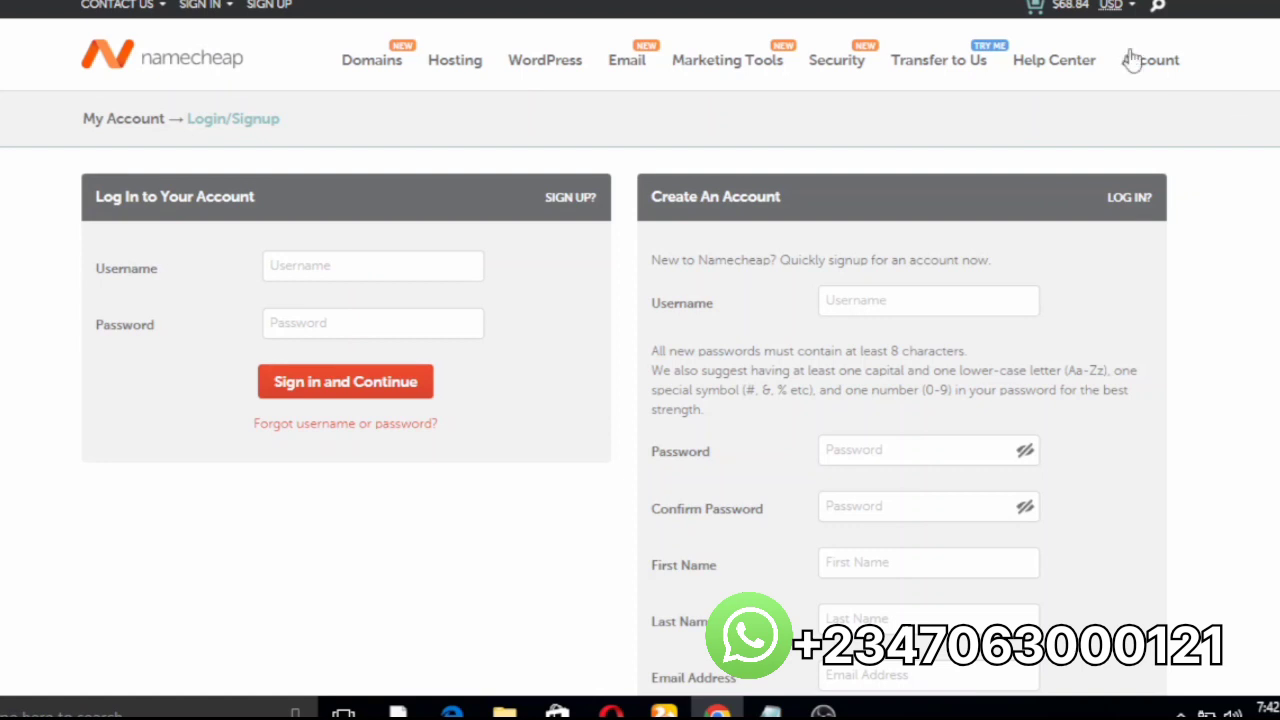
{"action": "mouse_move", "coordinate": [1130, 62]}
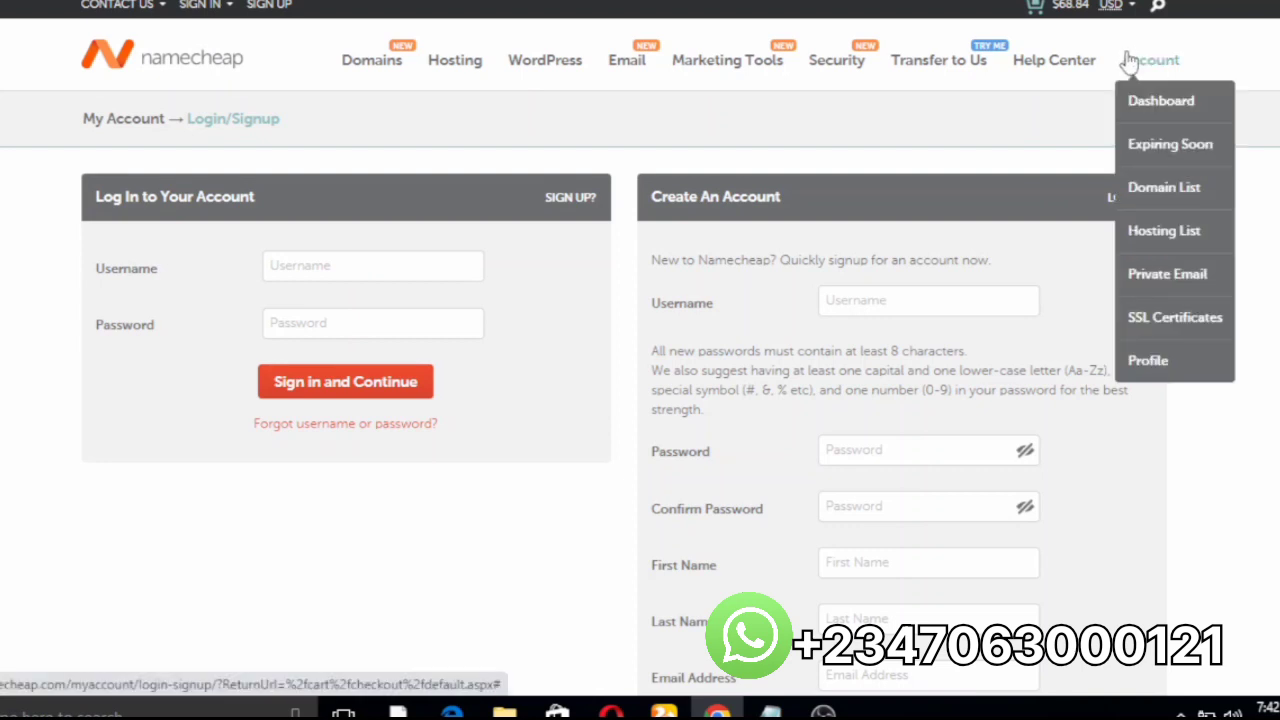
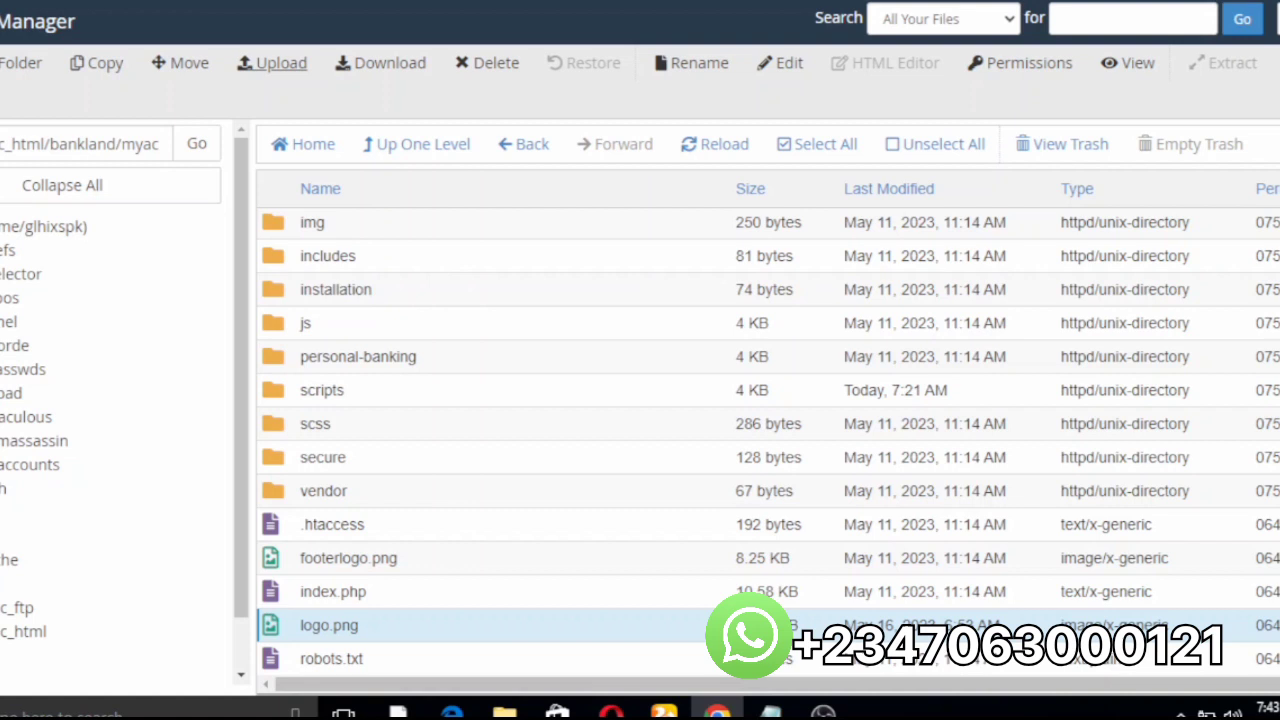
{"action": "mouse_move", "coordinate": [823, 712]}
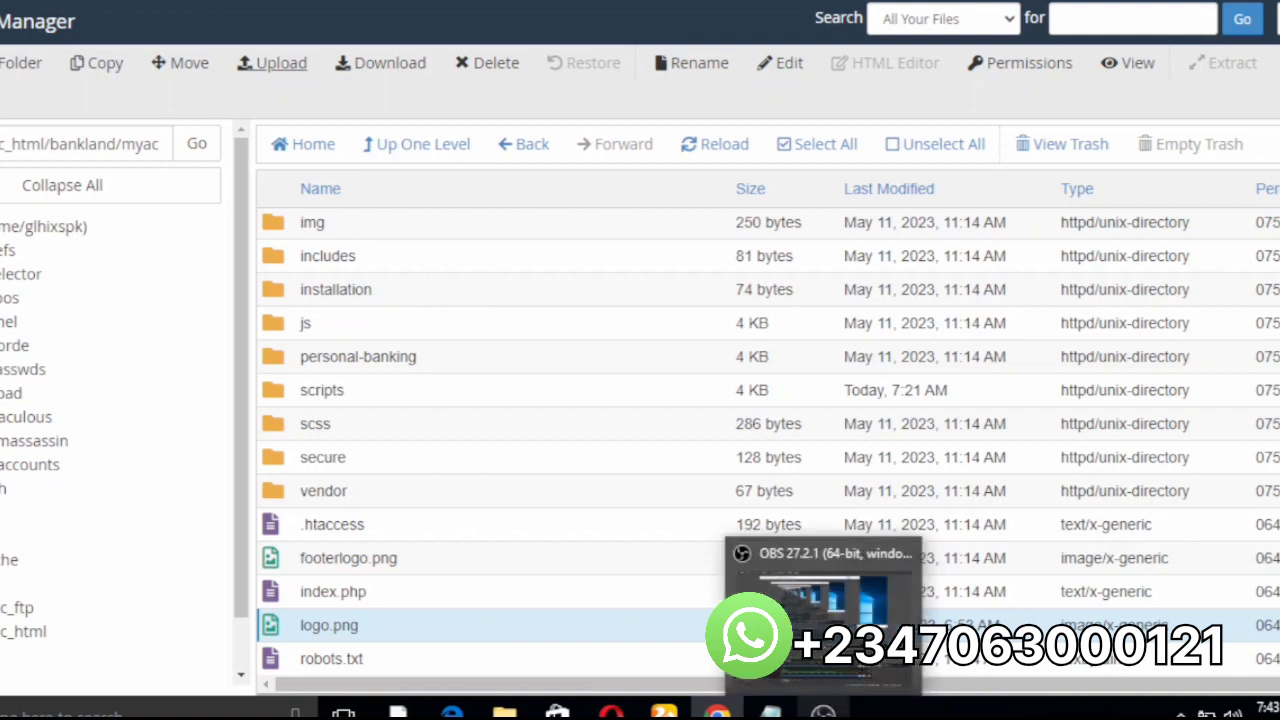